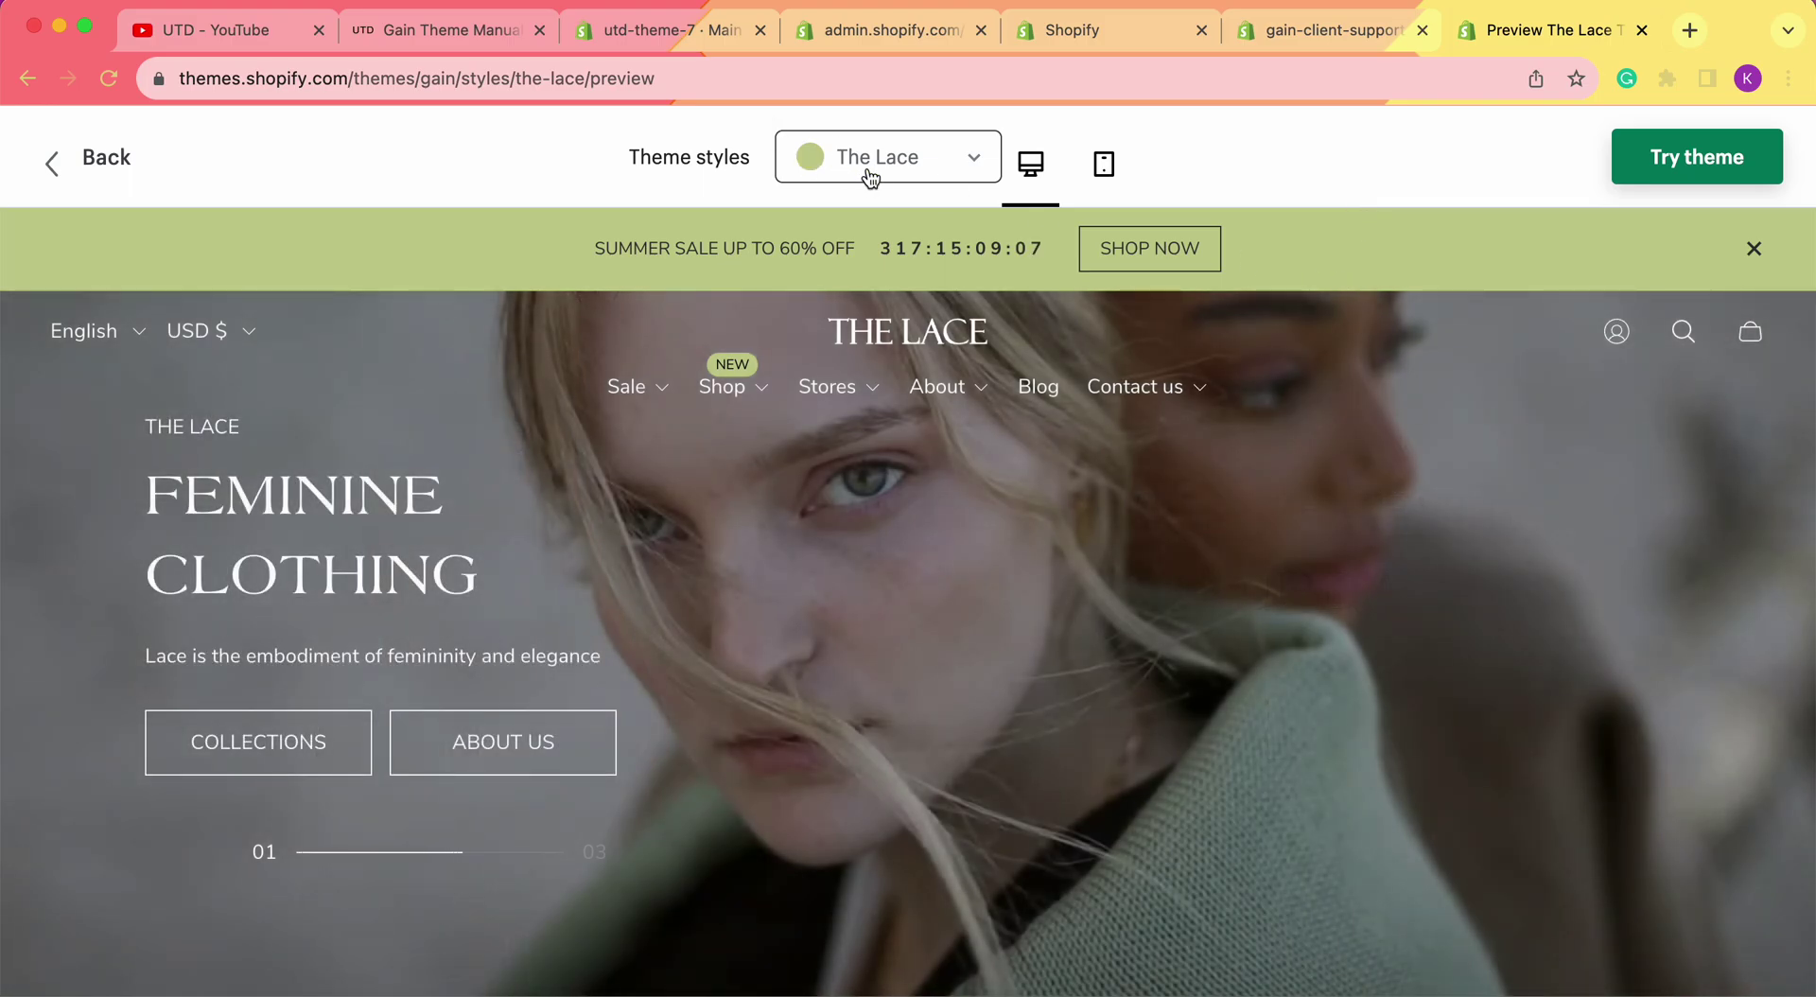
- Examine the Sale, Shop, Stores, About, Blog and Contact us entries in The Lace theme preview's header menu
mouse_move(1171, 393)
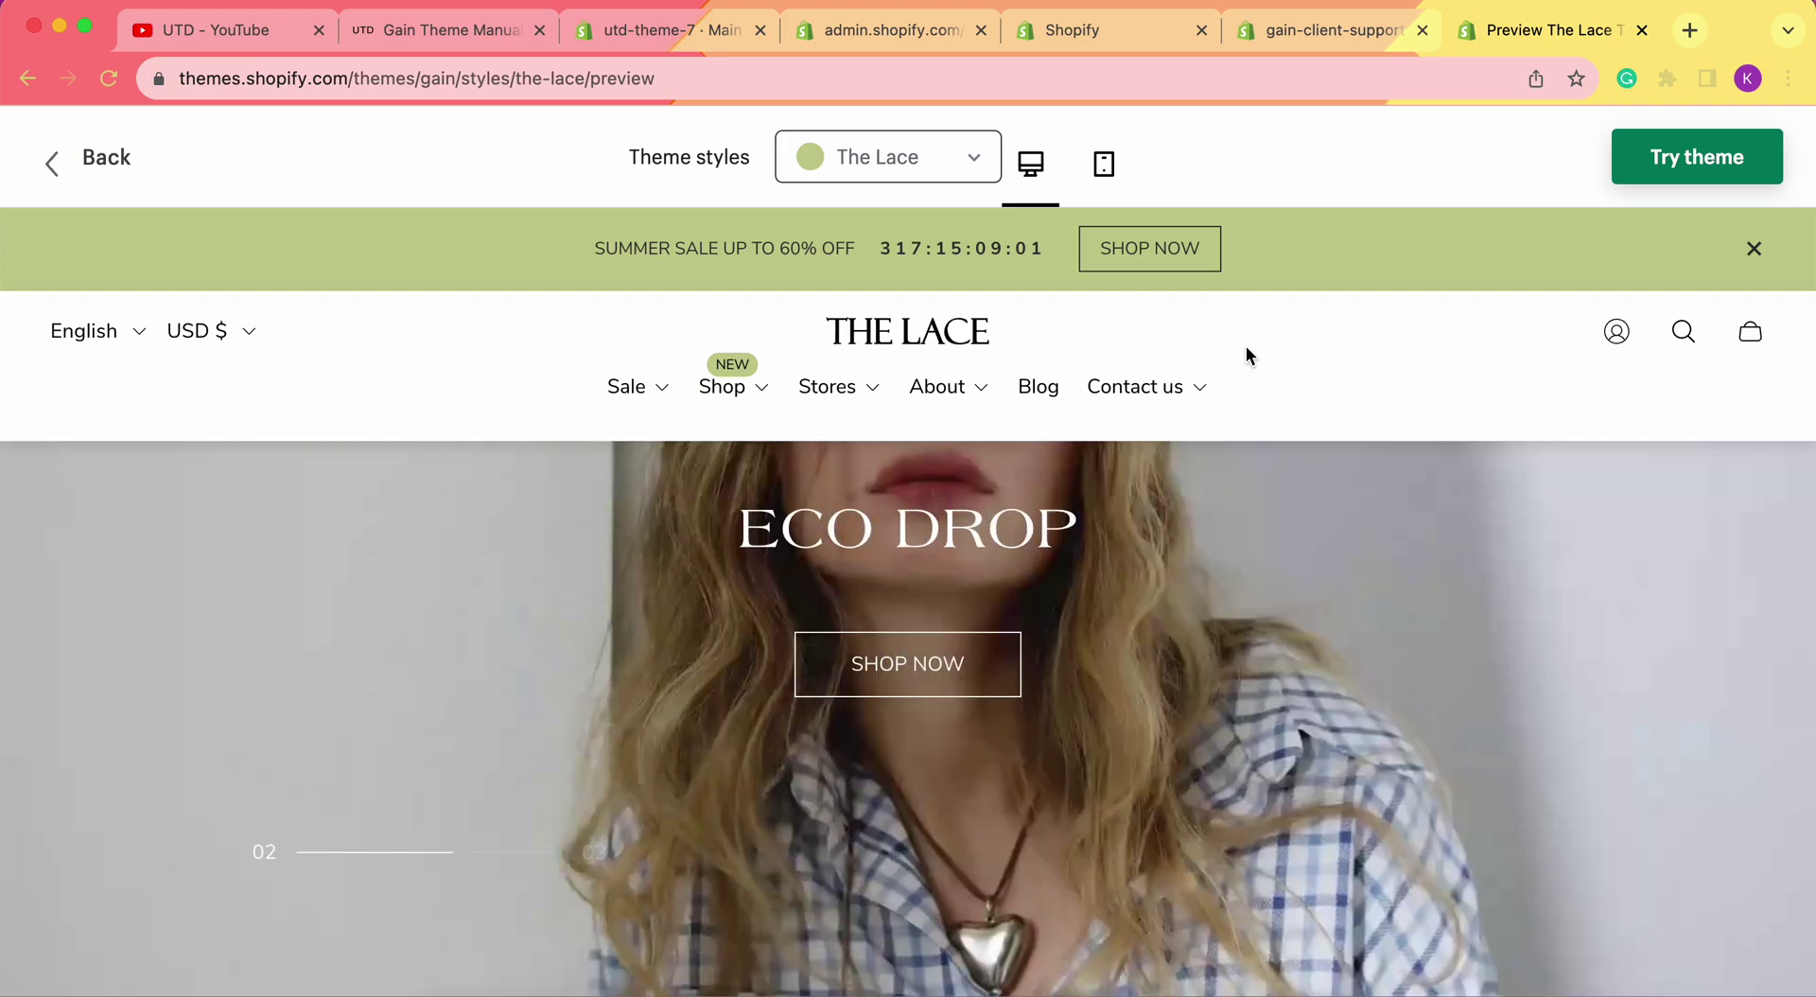
scroll(1312, 324, down, 2)
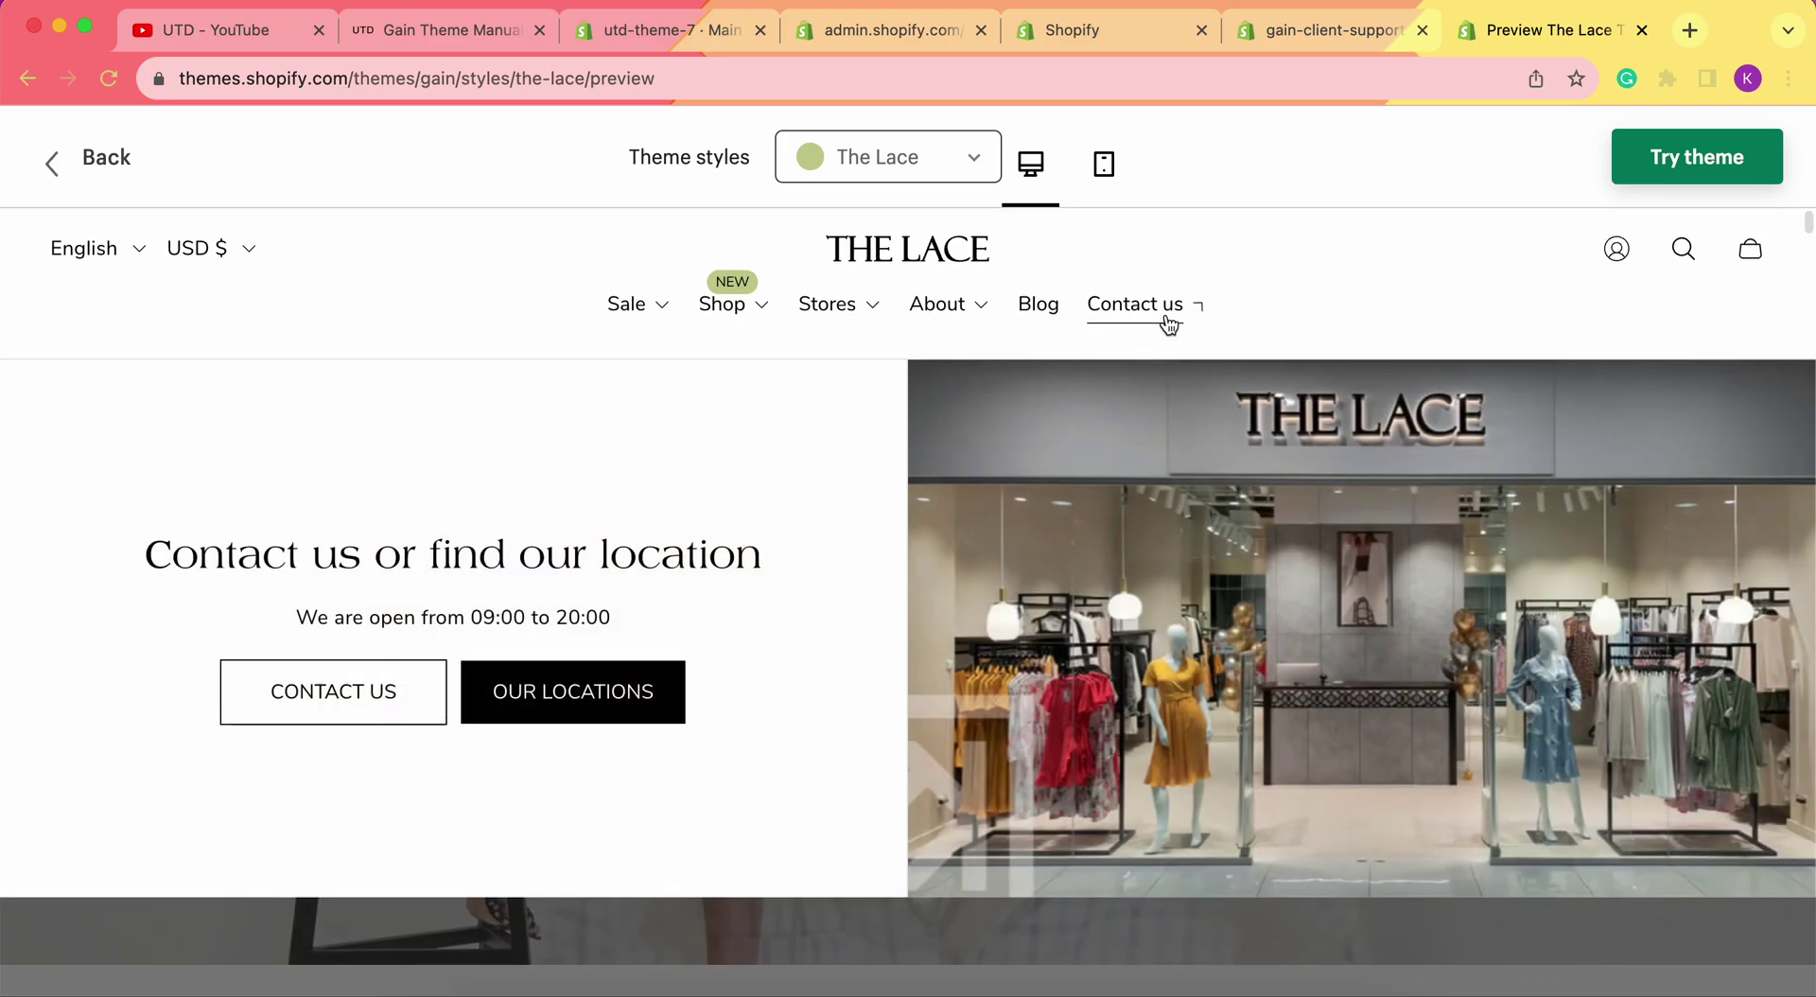
mouse_move(957, 333)
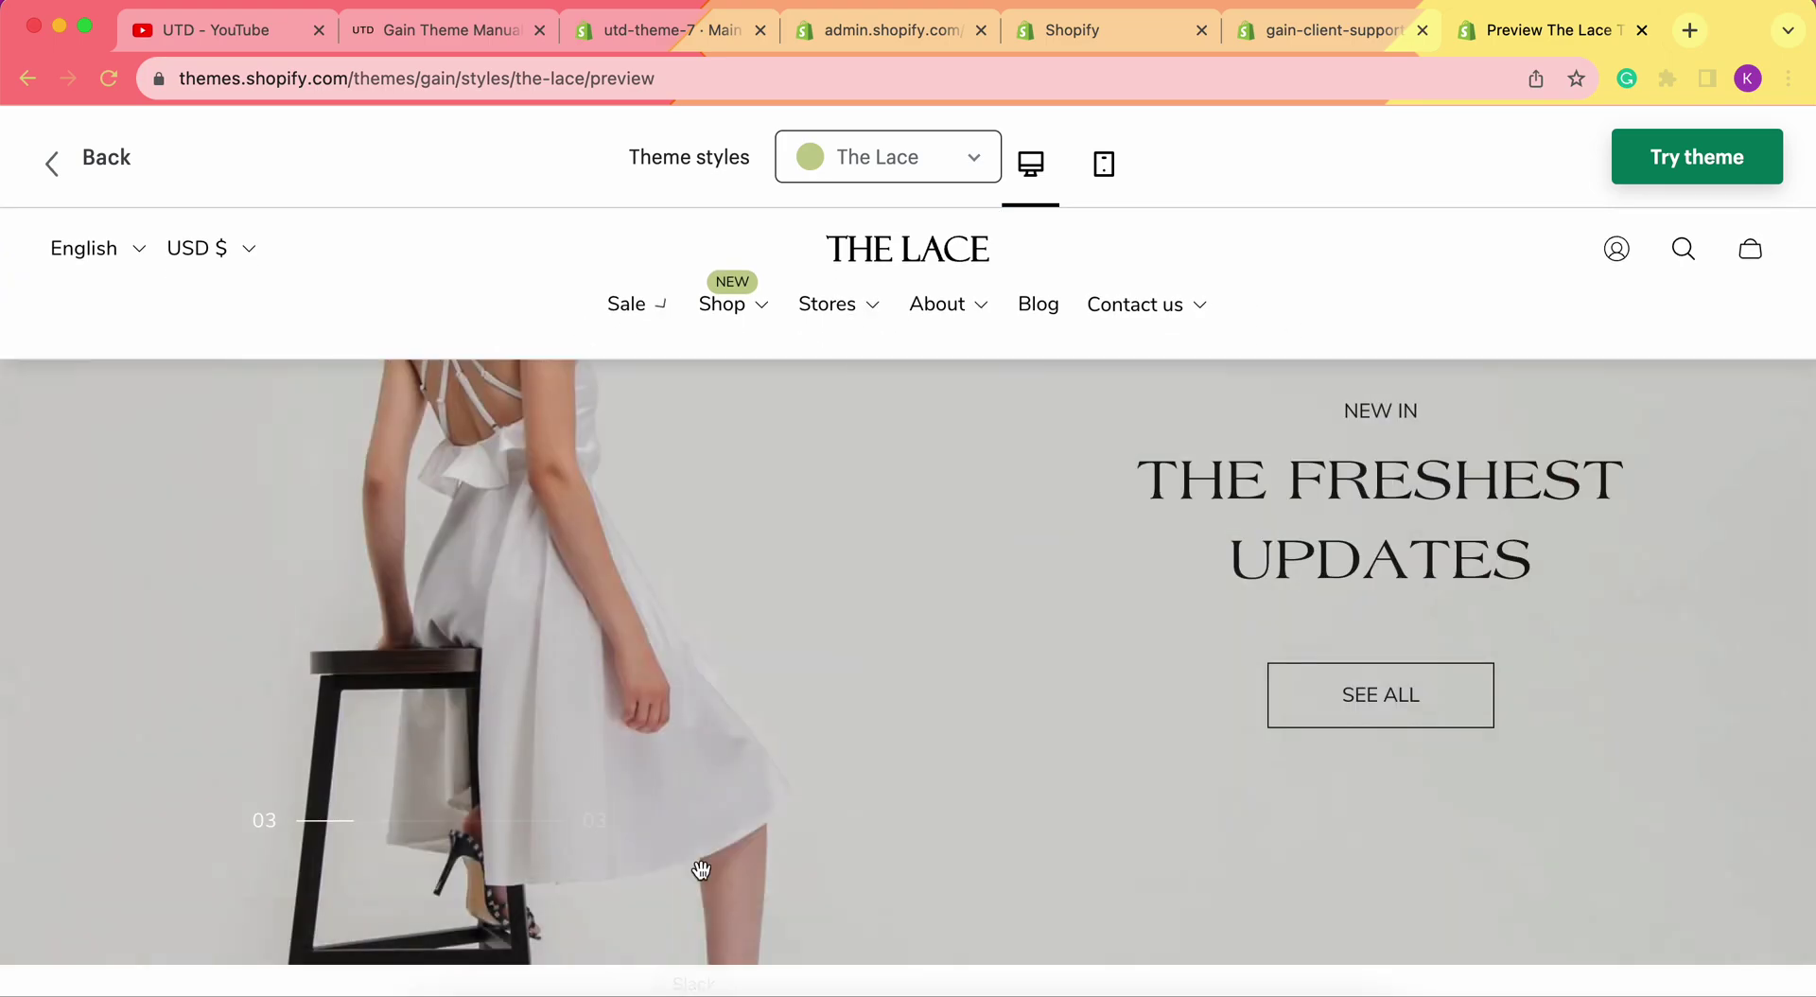
mouse_move(638, 323)
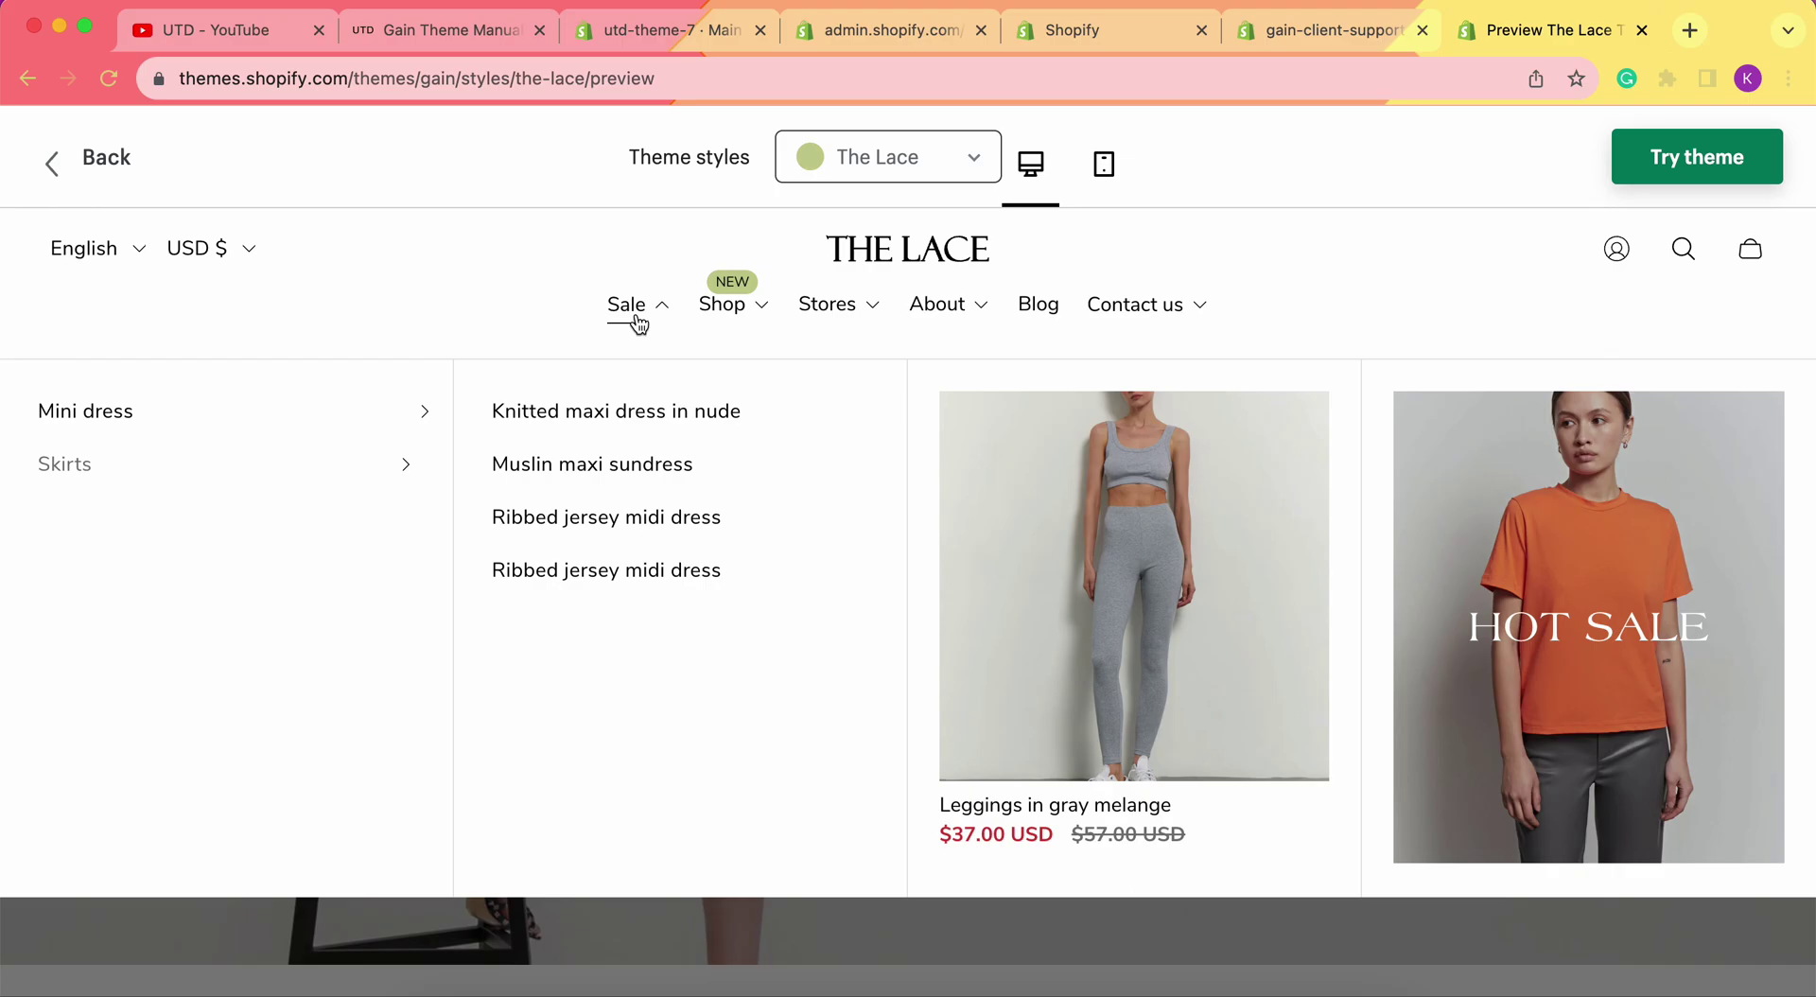
mouse_move(722, 327)
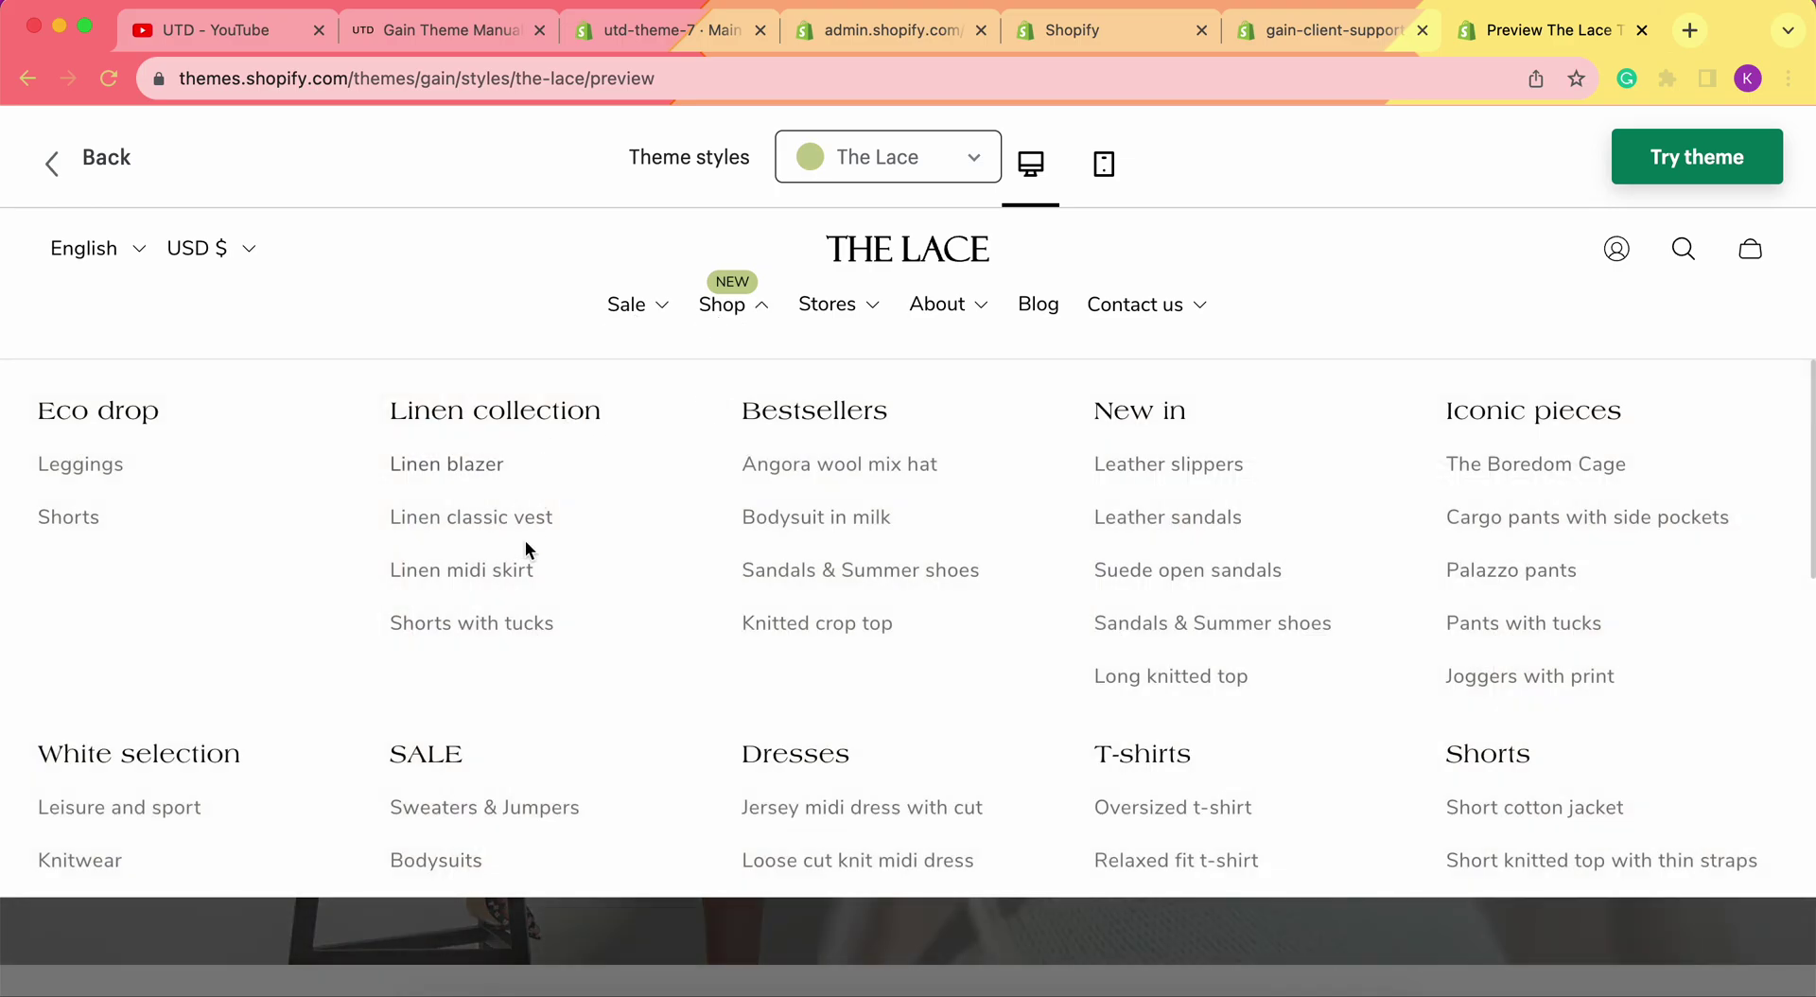
mouse_move(824, 315)
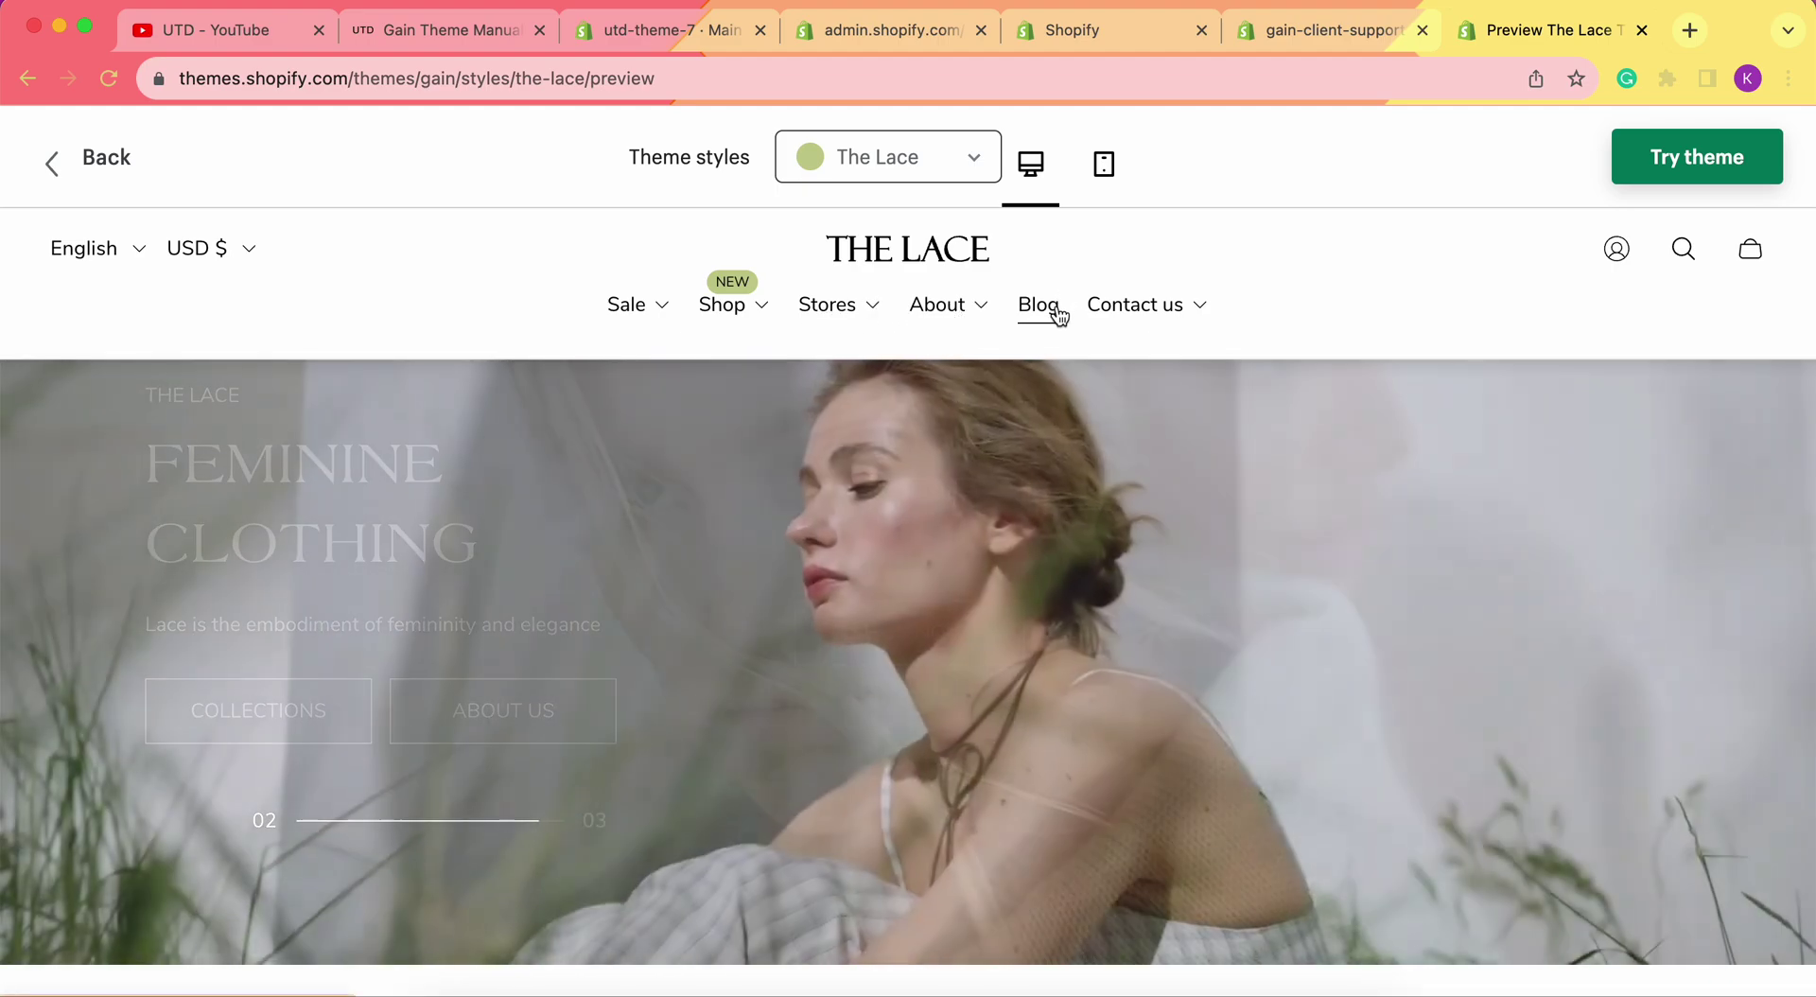
mouse_move(1182, 312)
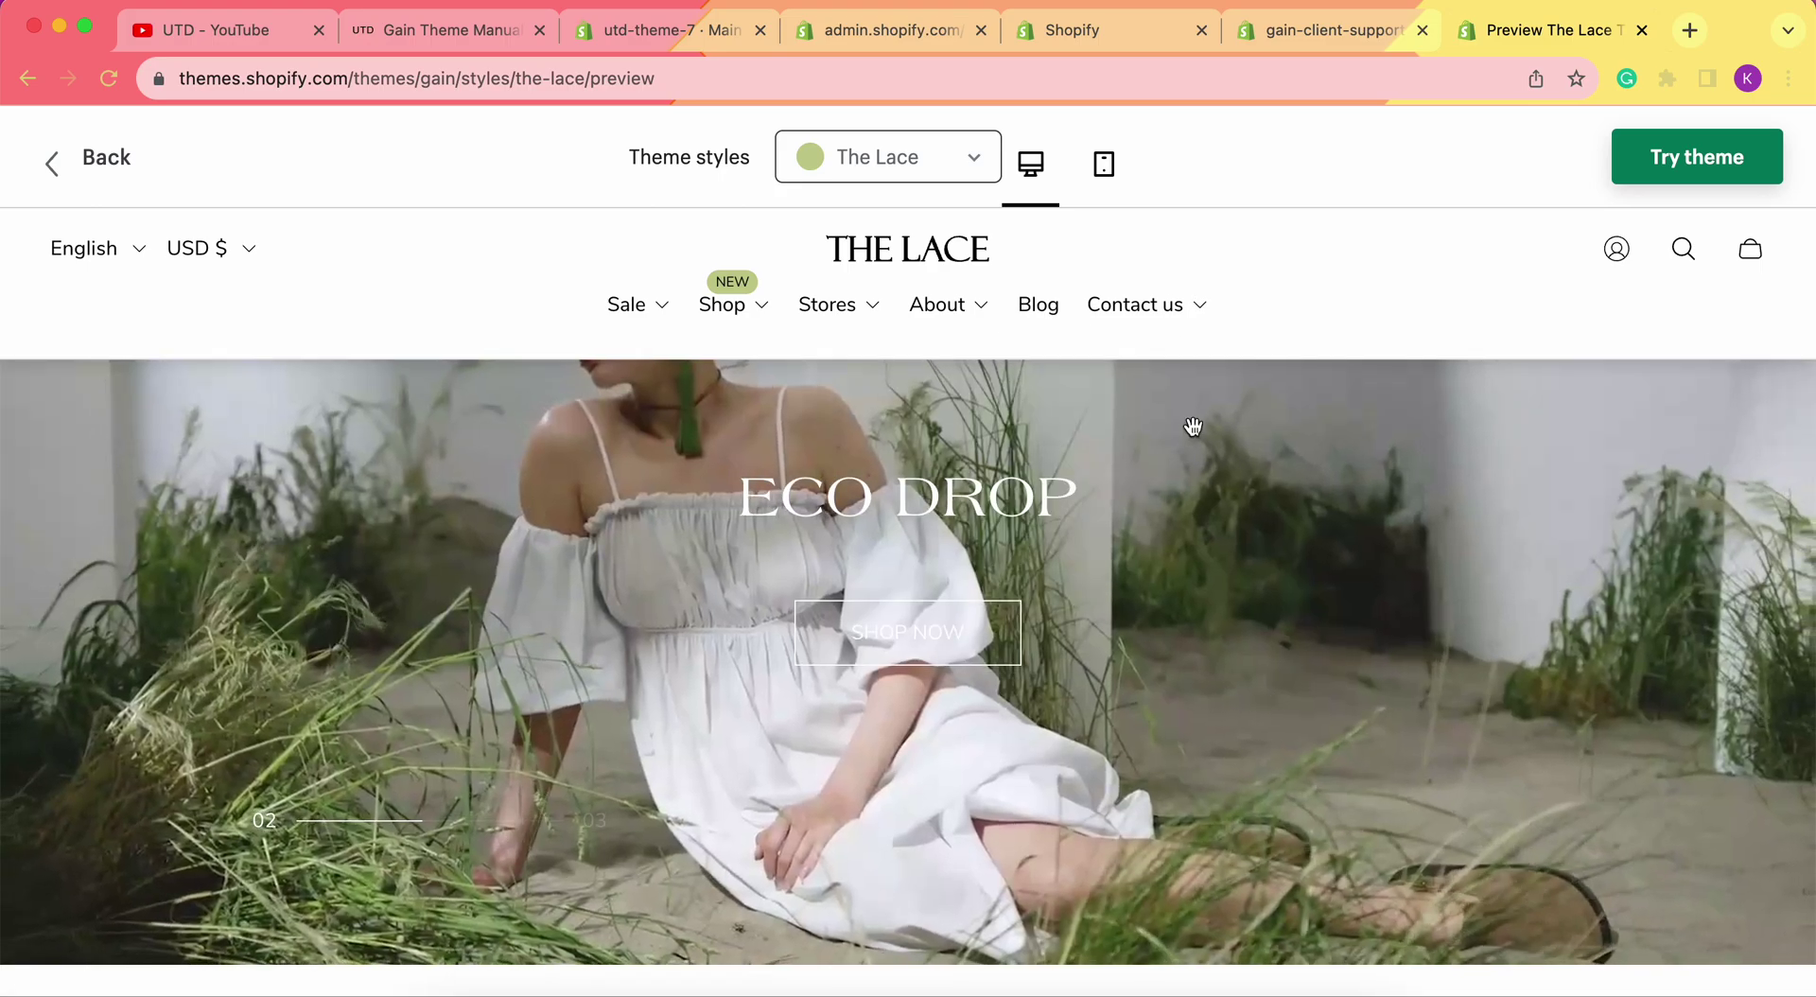
mouse_move(666, 294)
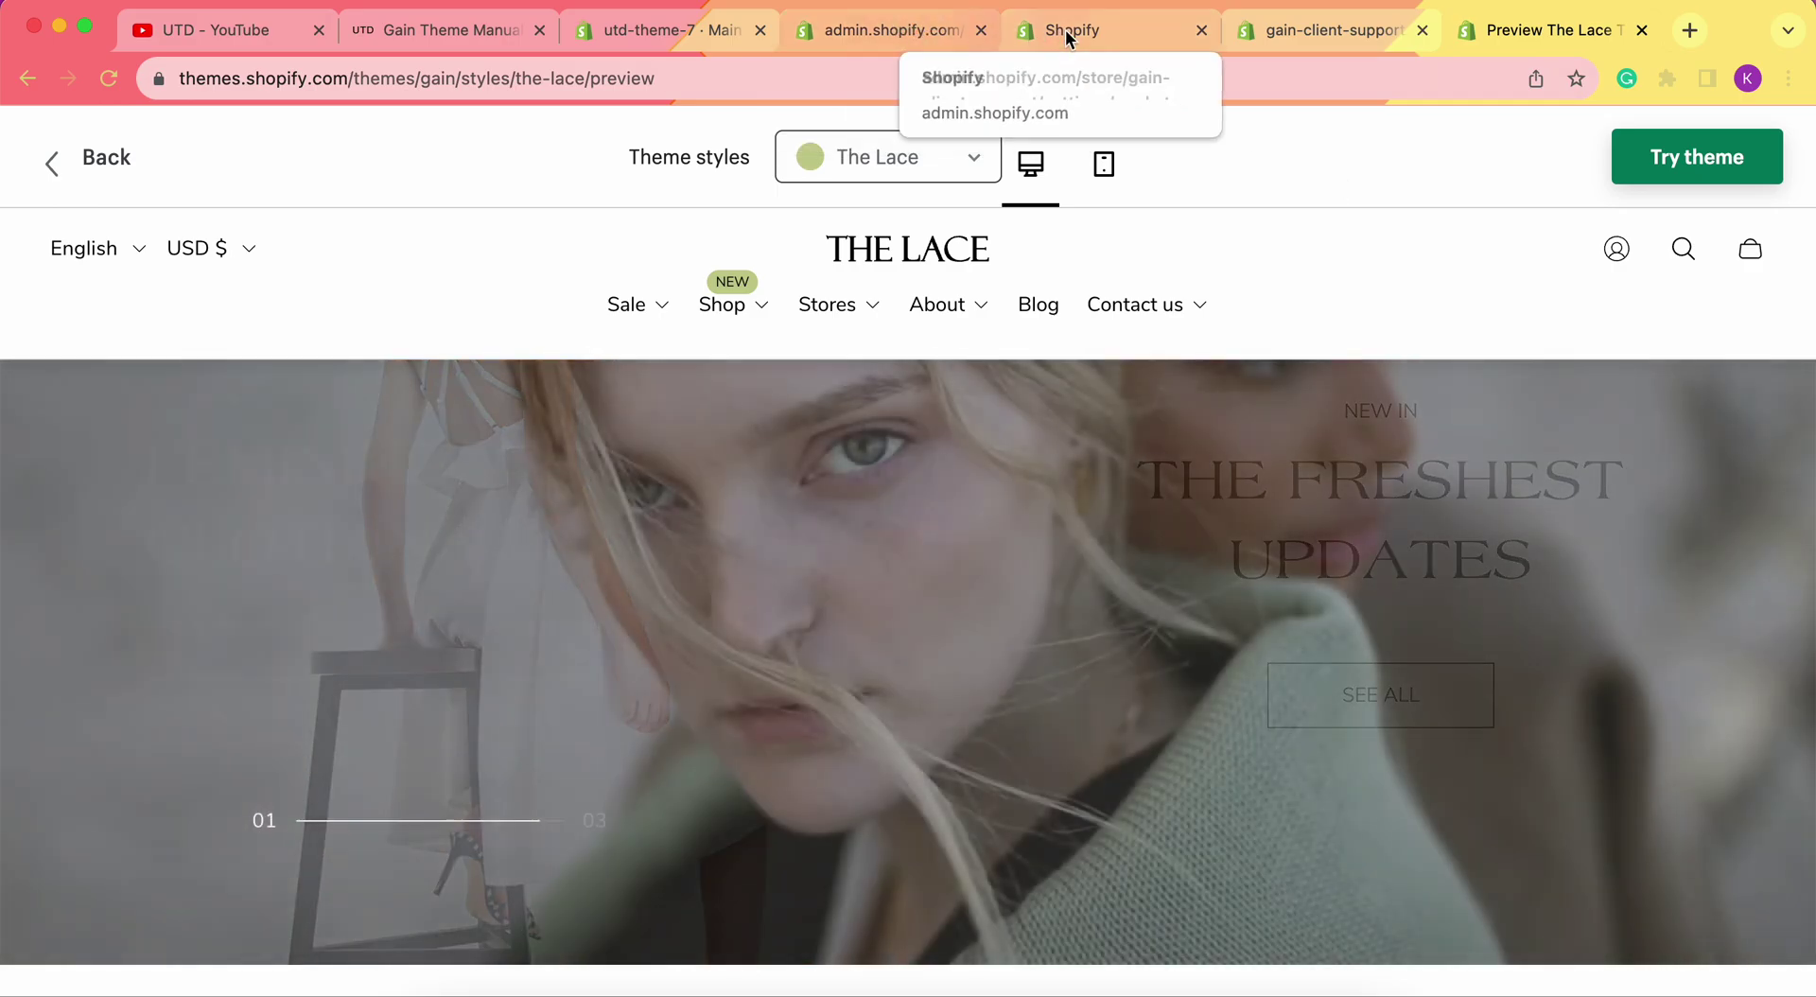
- Switch to the Shopify admin and open the Online Store's Navigation page
click(1067, 33)
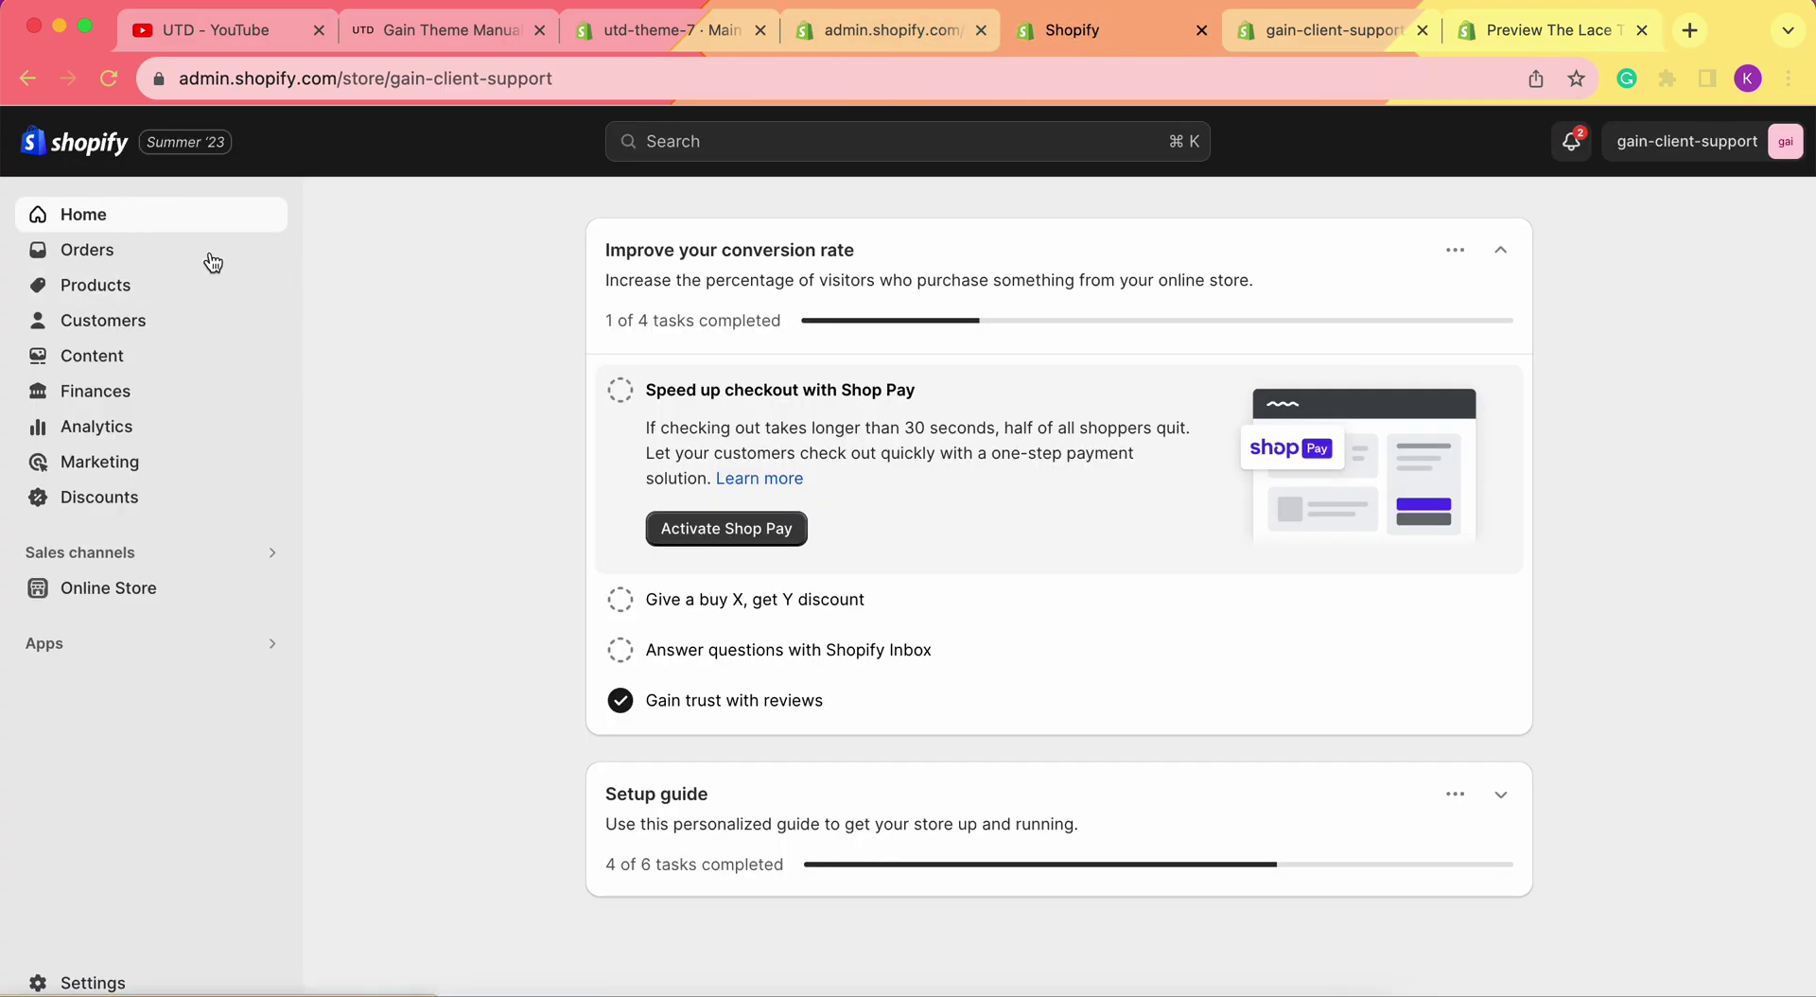
click(119, 596)
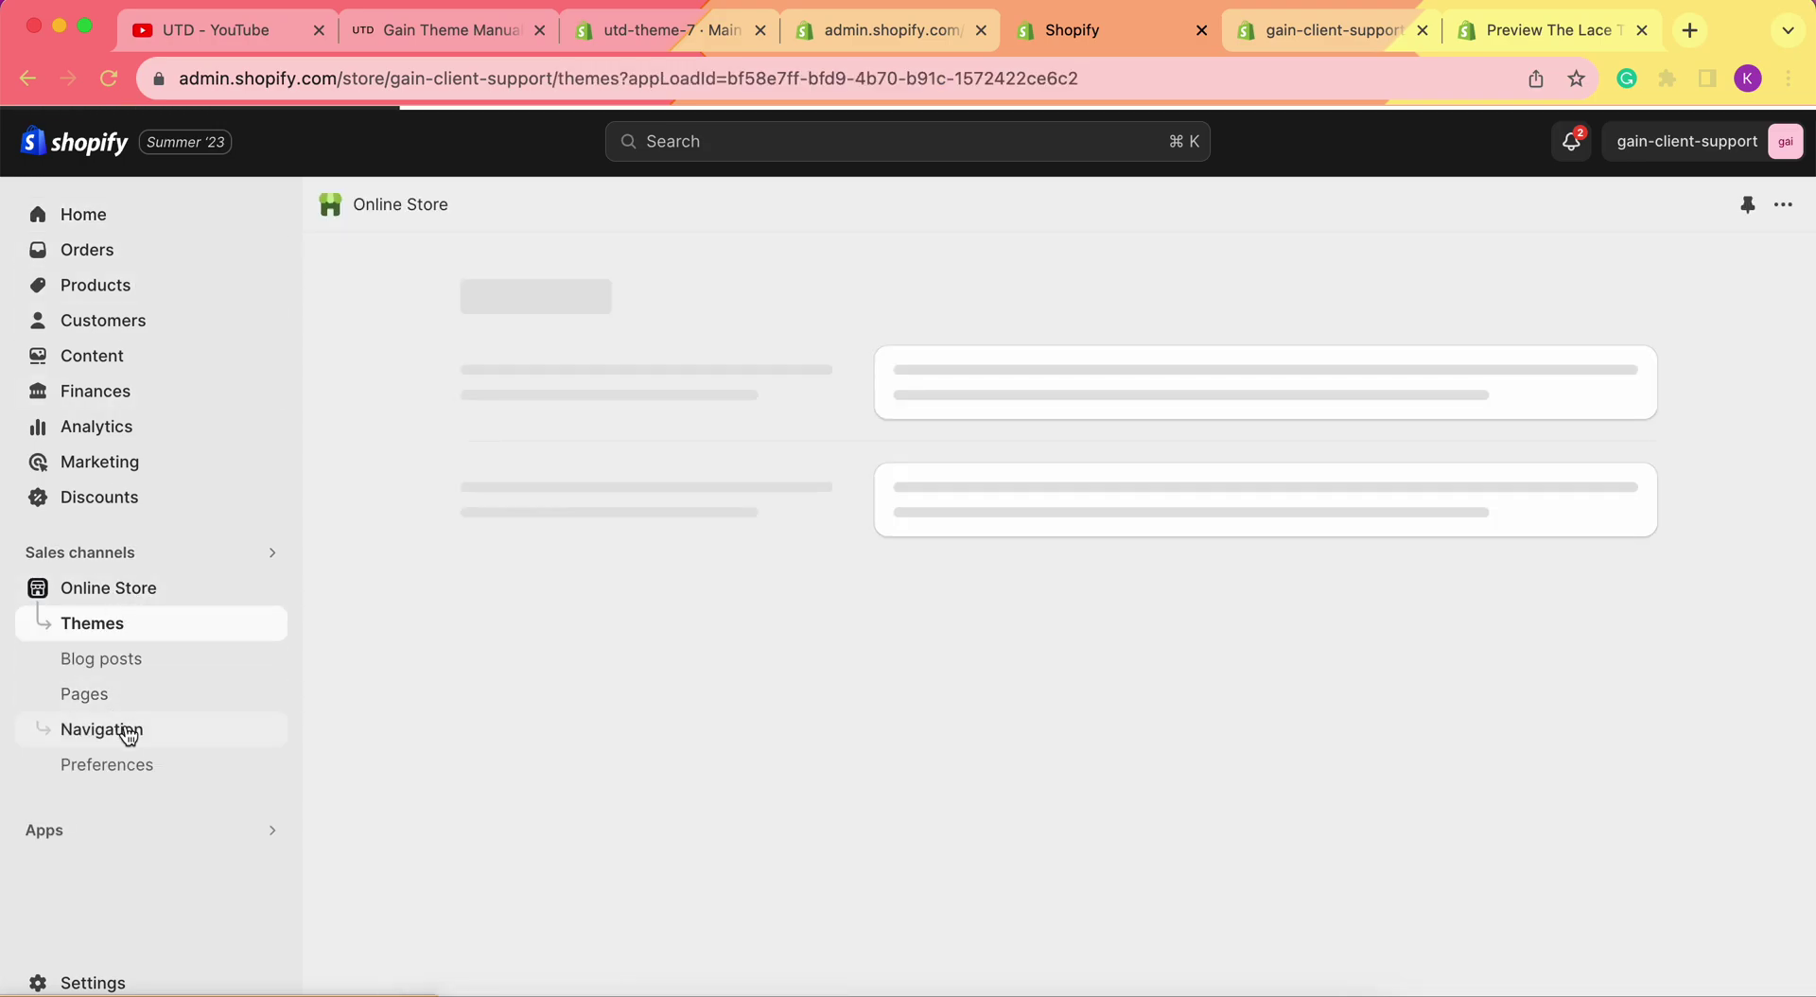
click(129, 736)
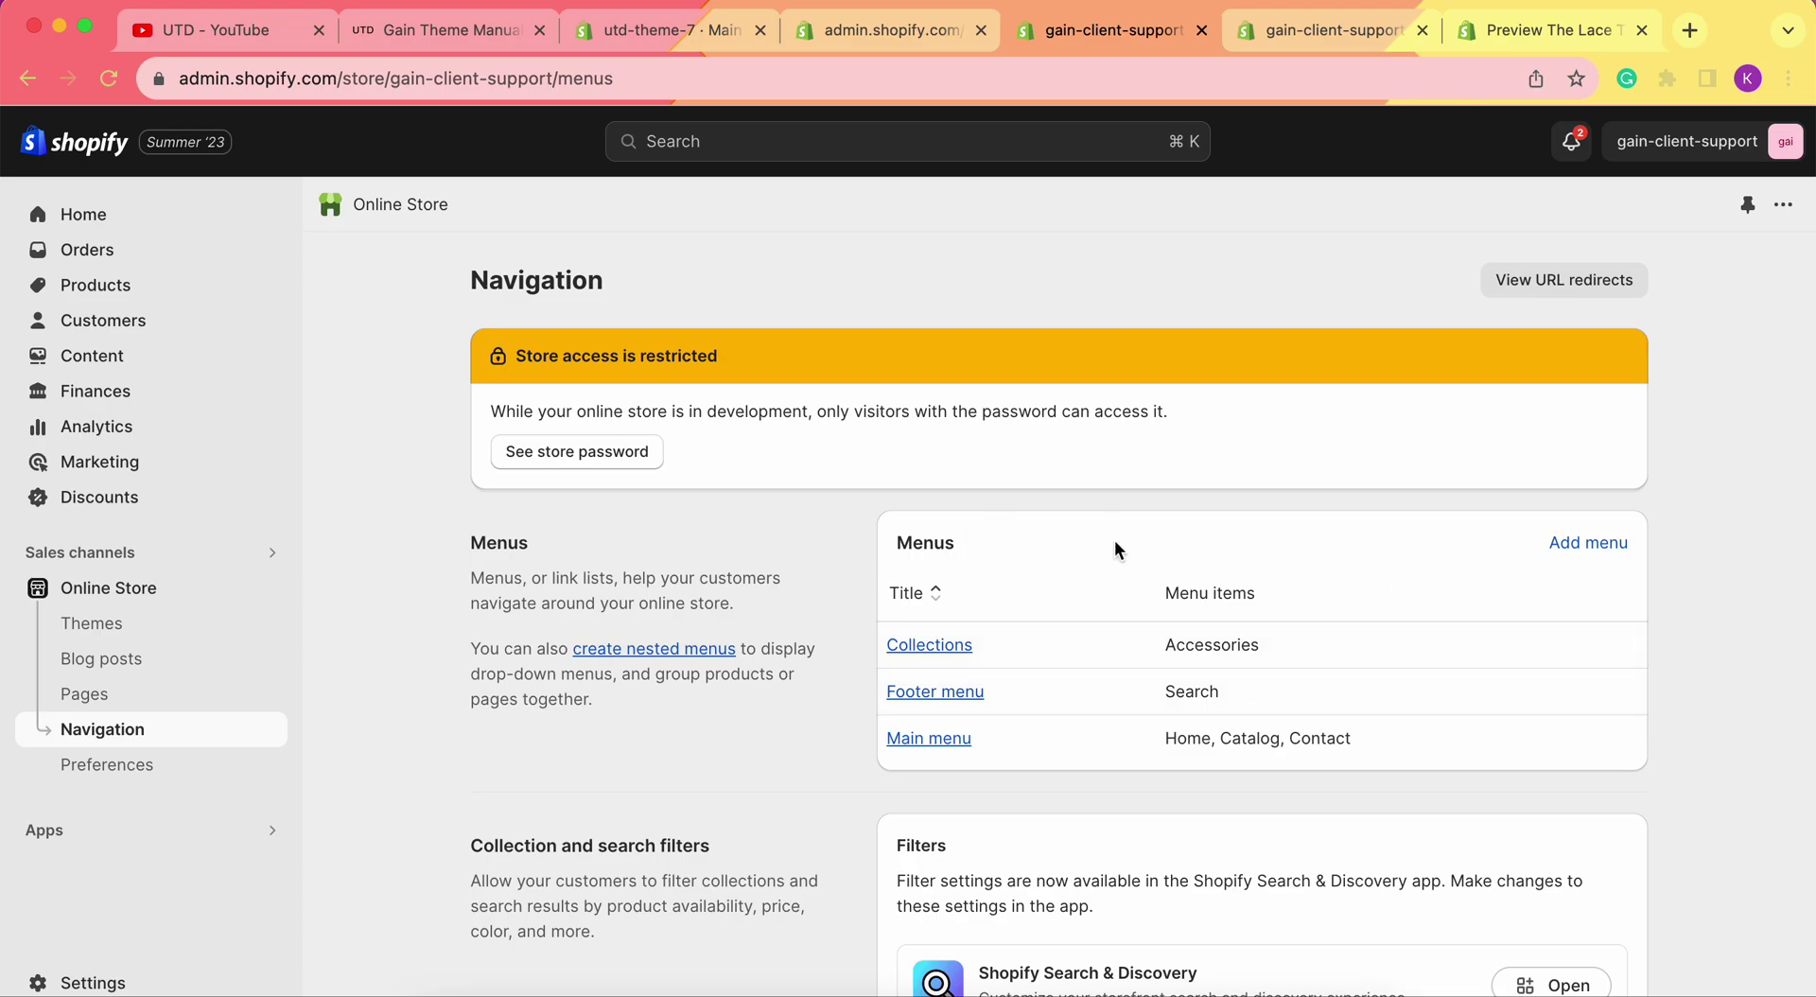
- Create a new navigation menu and title it "New Menu"
click(1583, 551)
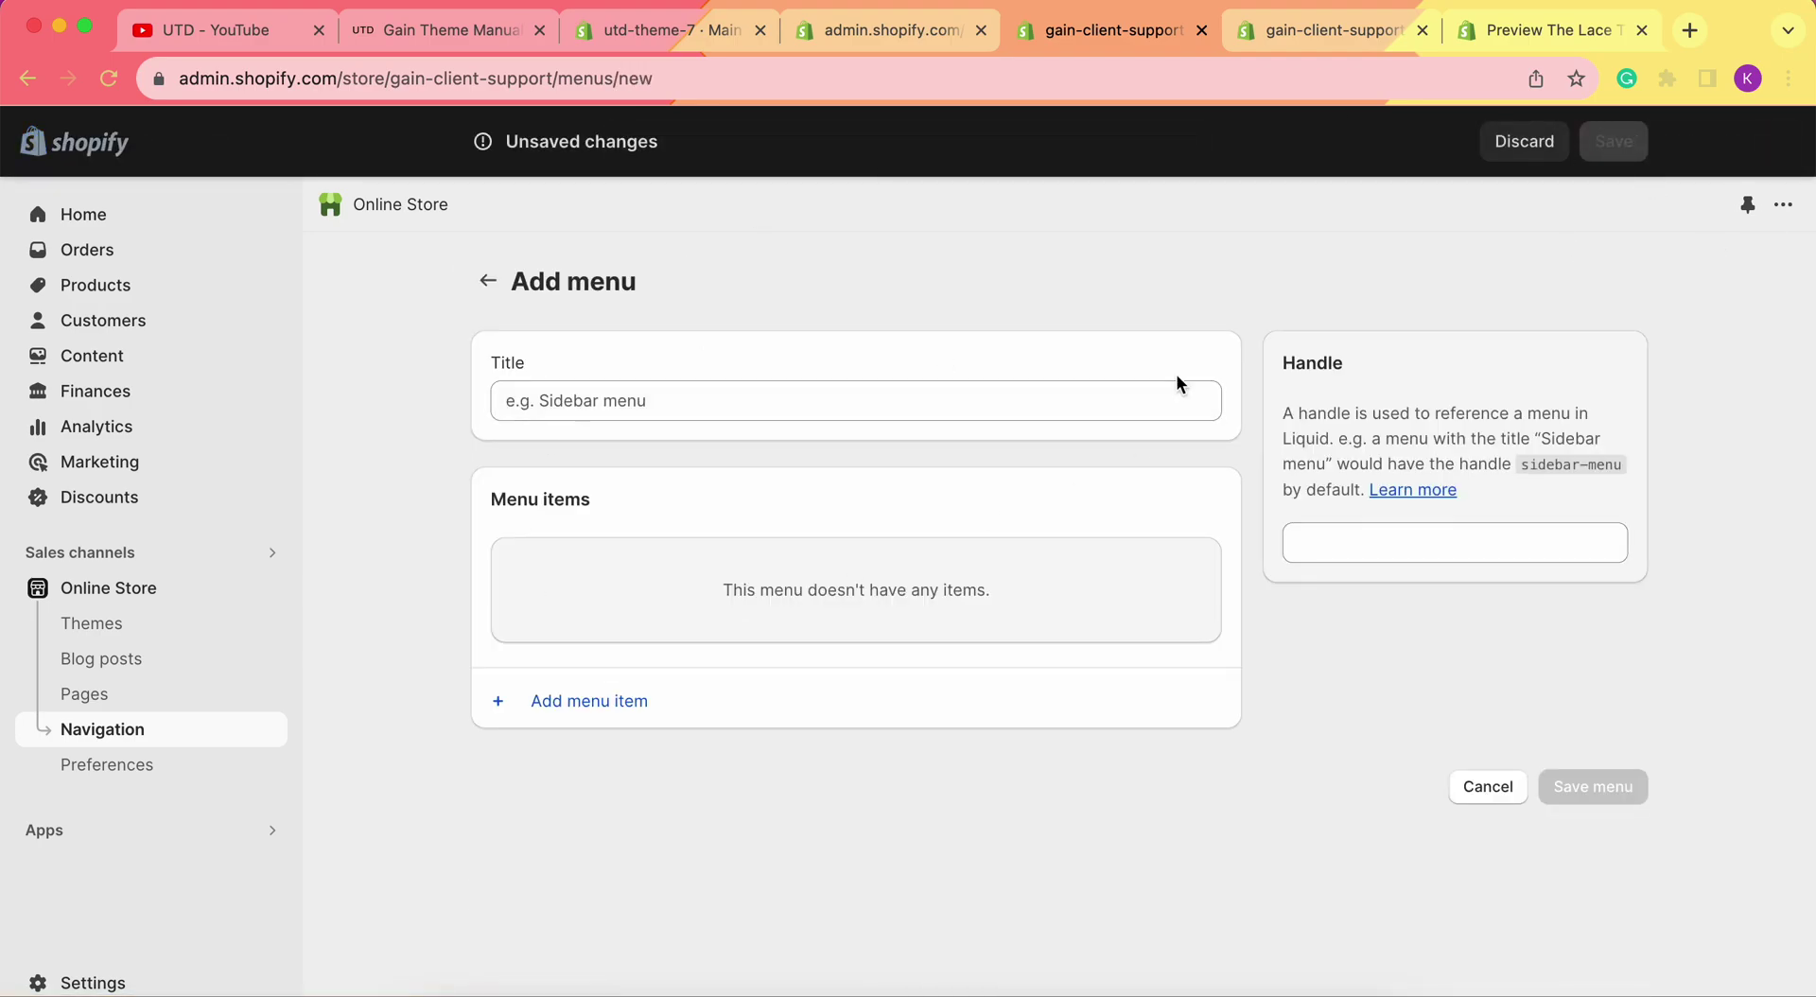
click(667, 409)
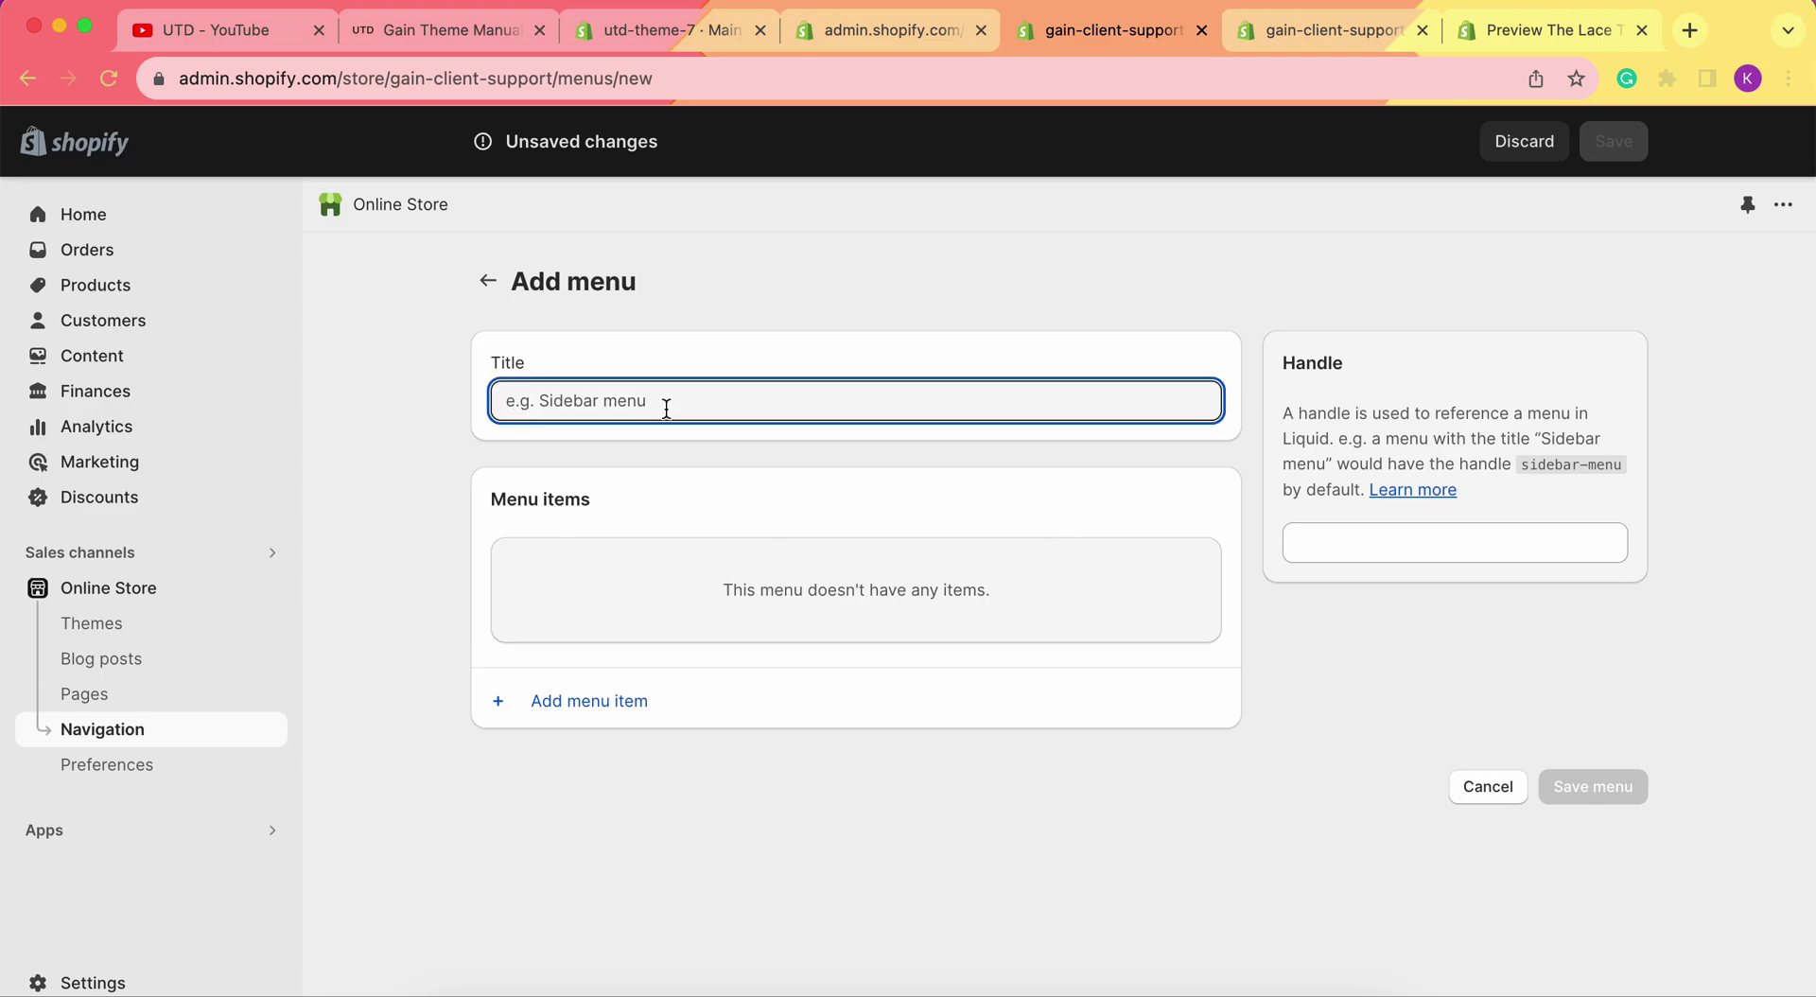
text(Ne)
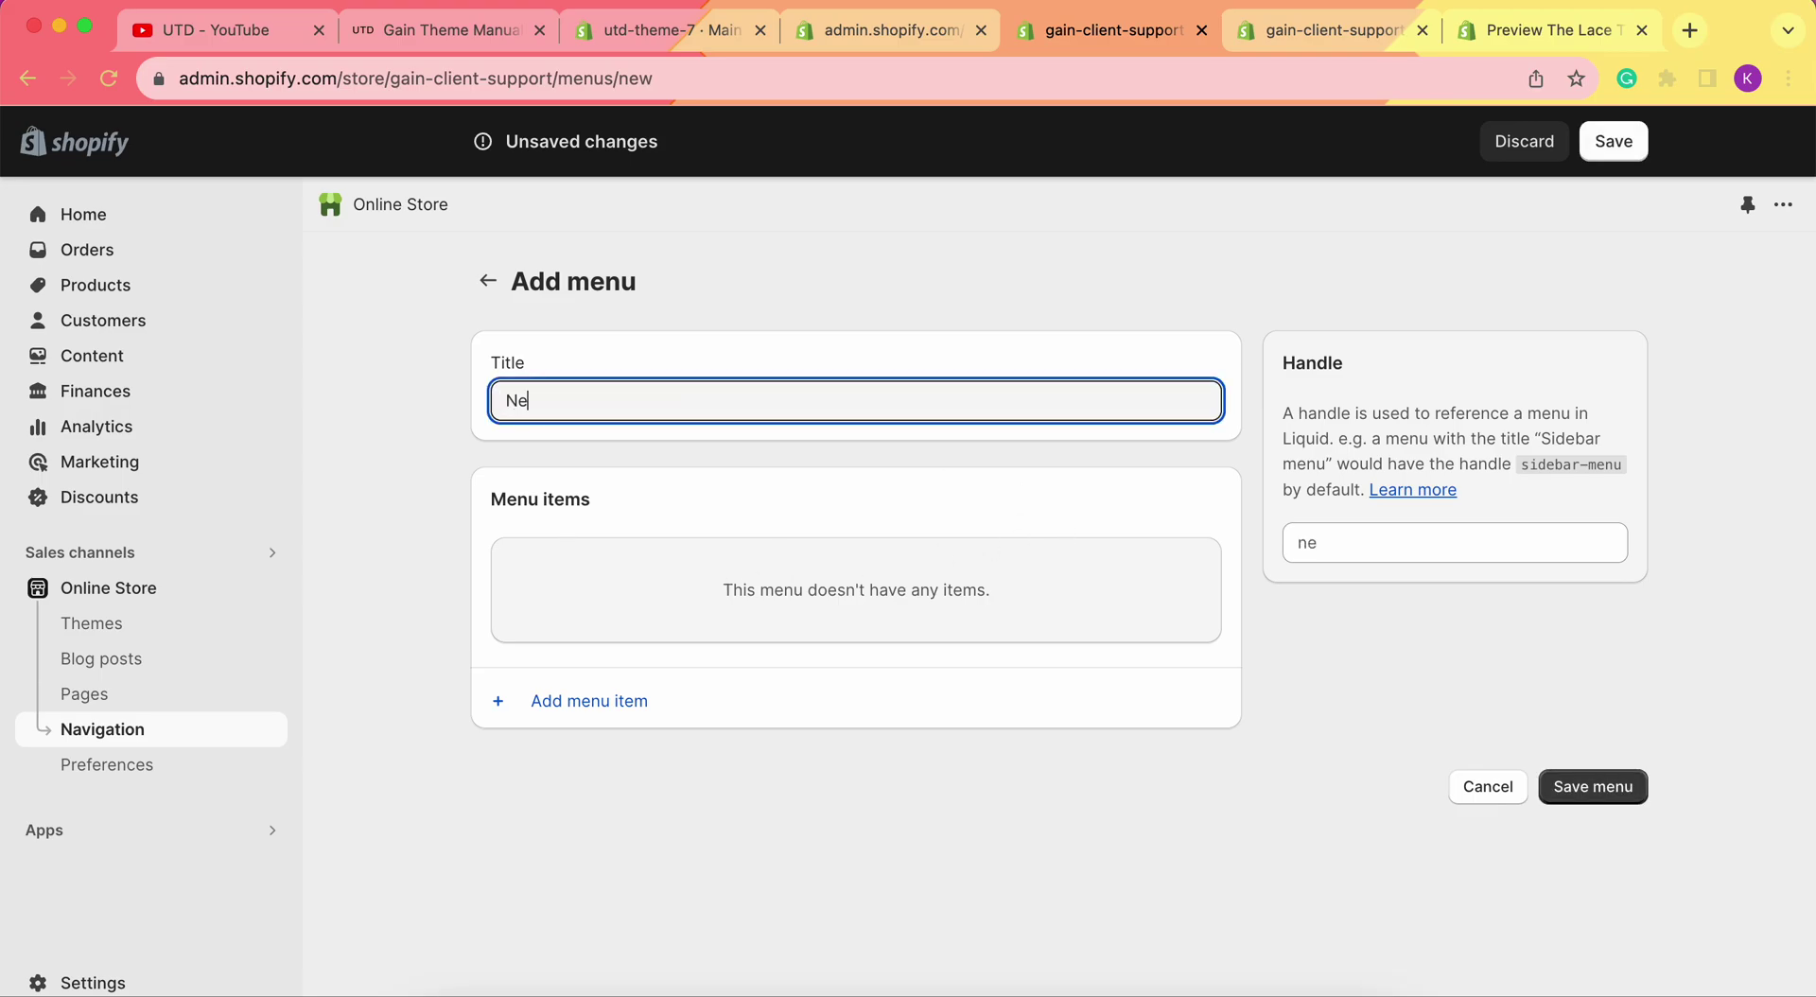
text(w Menu)
click(918, 747)
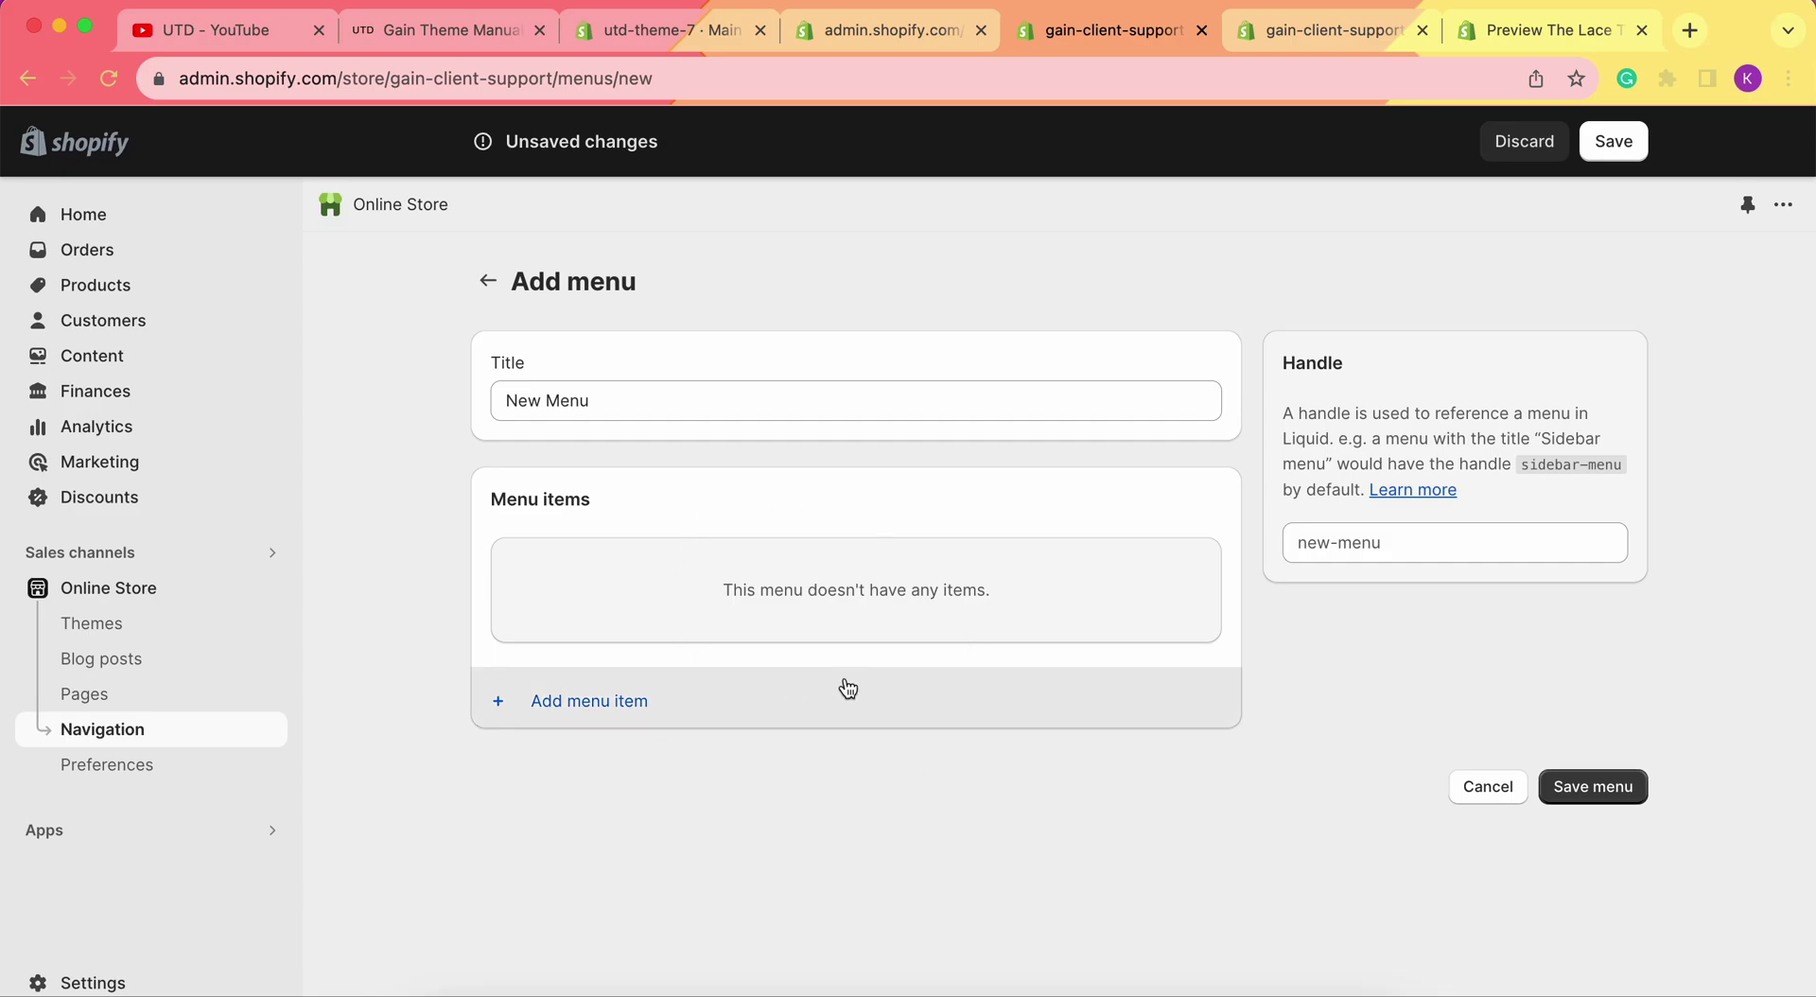
- Start a menu item for New Menu, using the theme preview's header as reference, and name it "Shop"
click(565, 697)
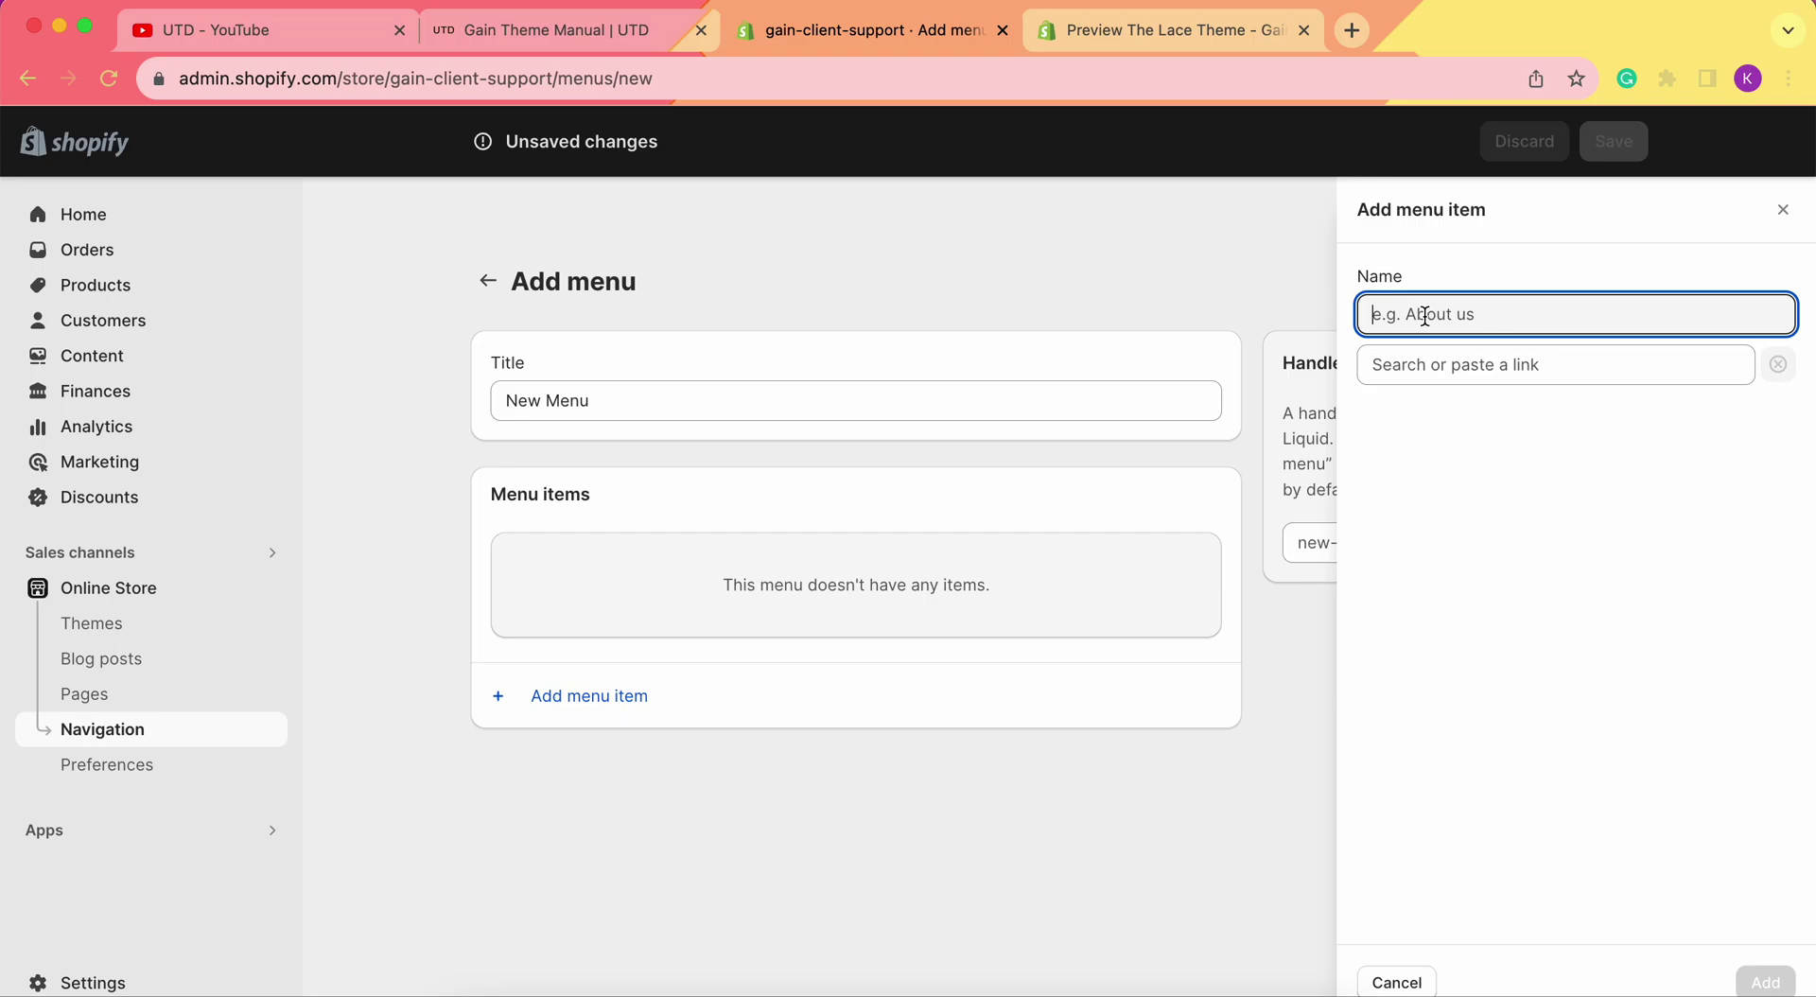
click(1229, 32)
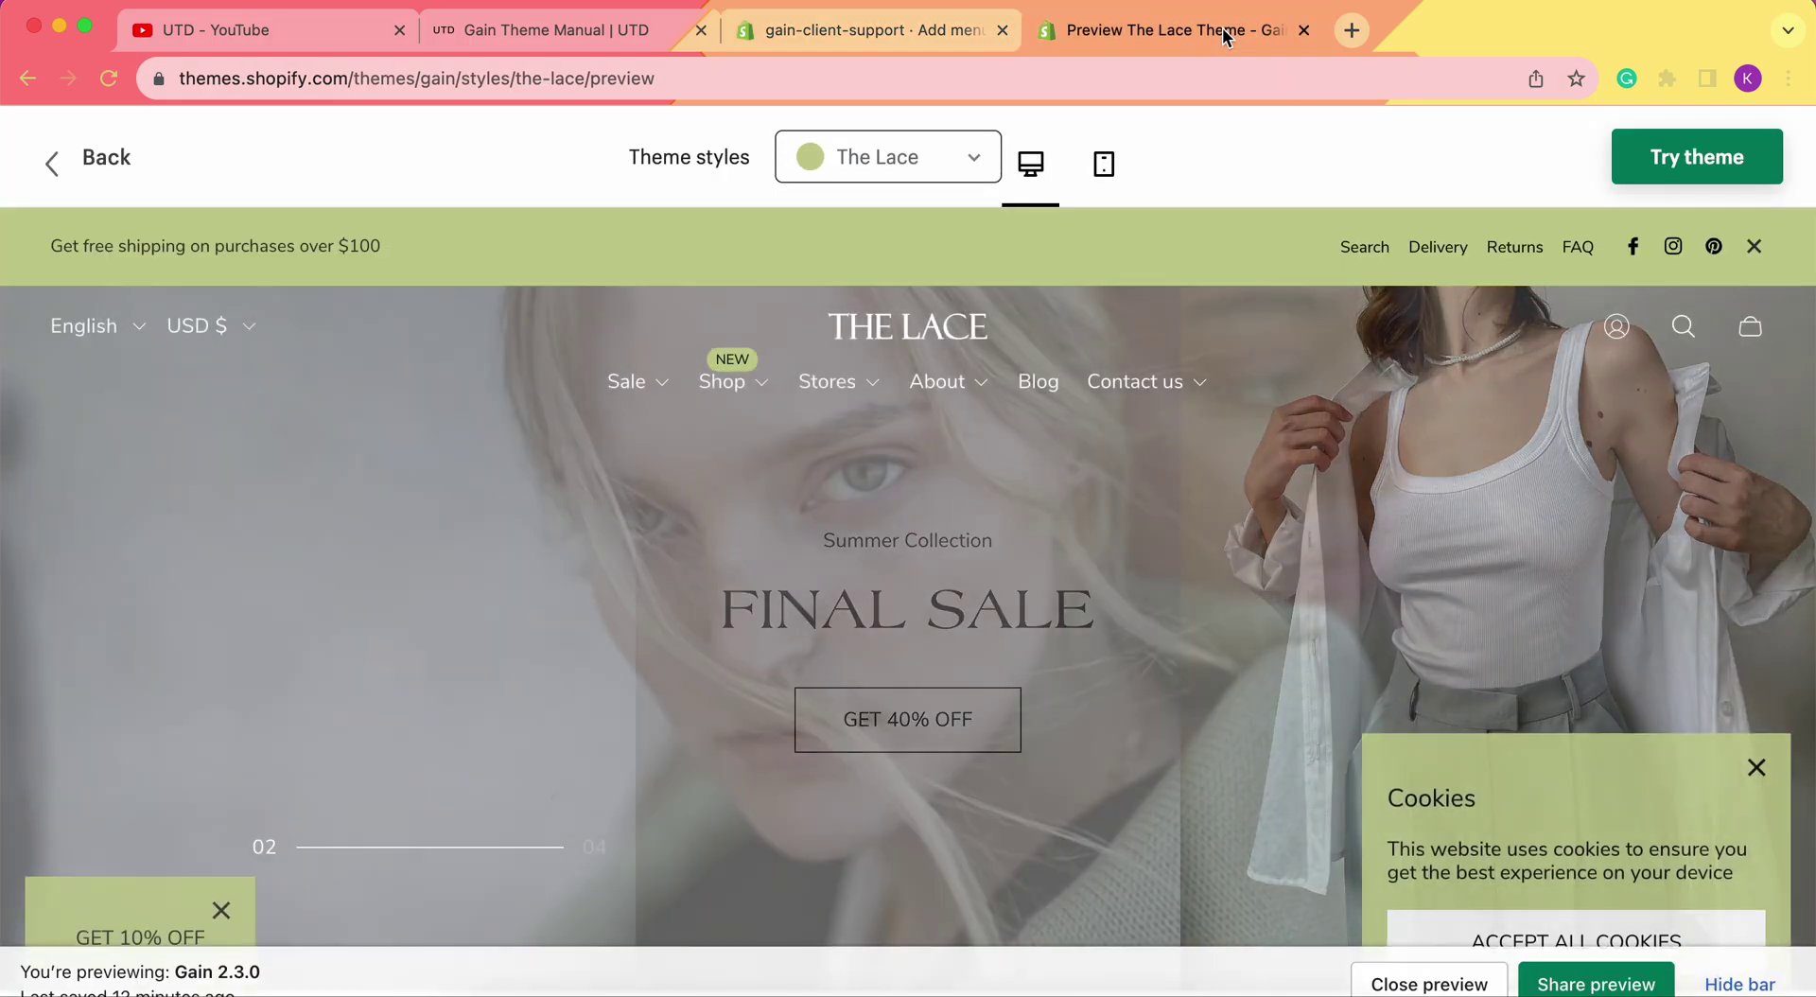
click(750, 383)
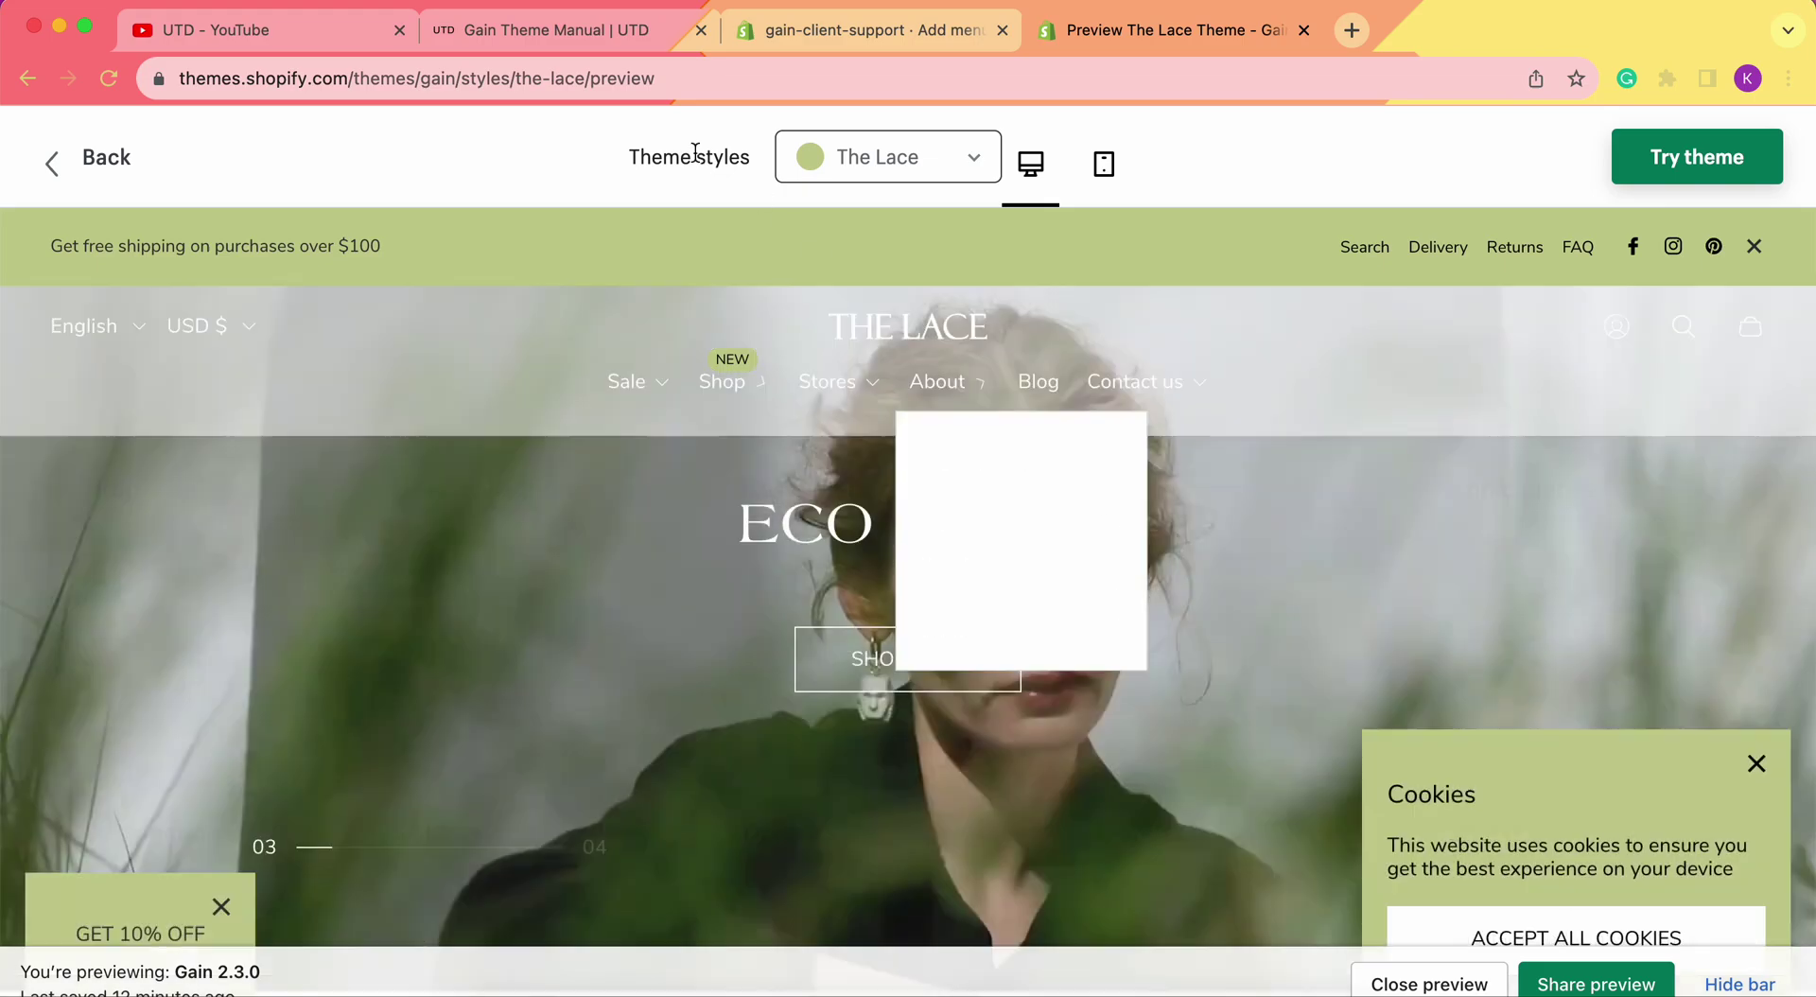
click(811, 33)
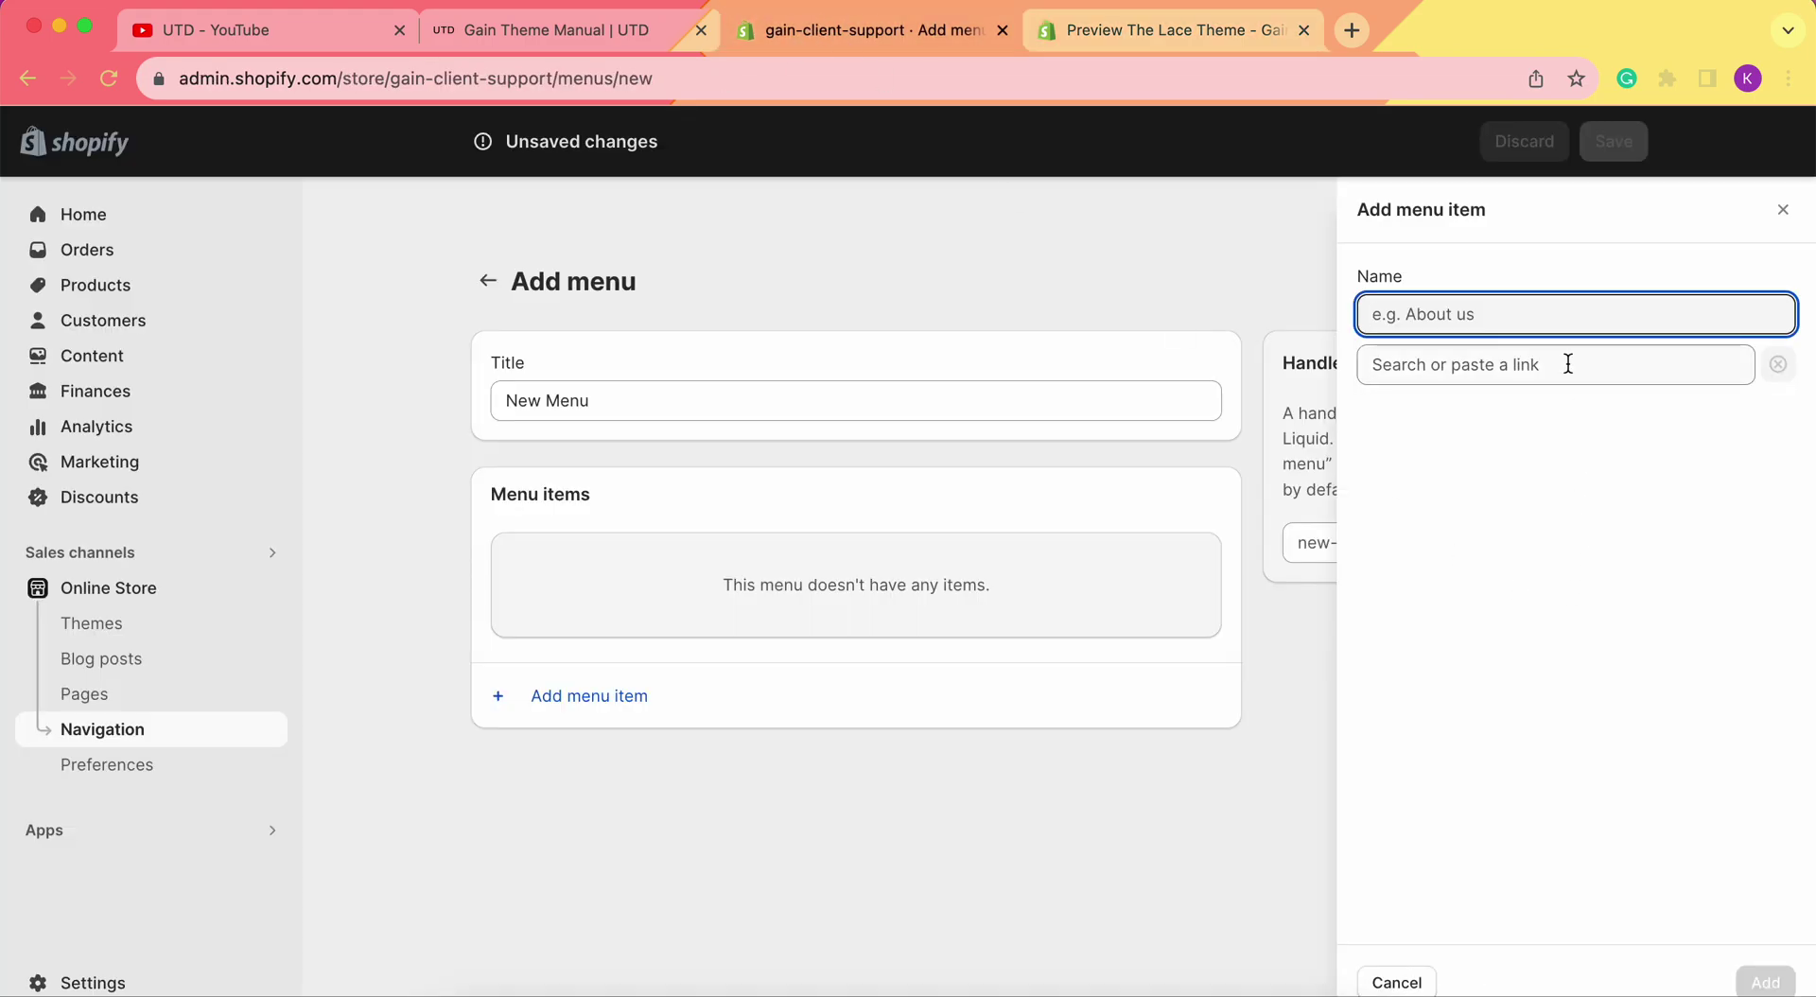
text(Shop)
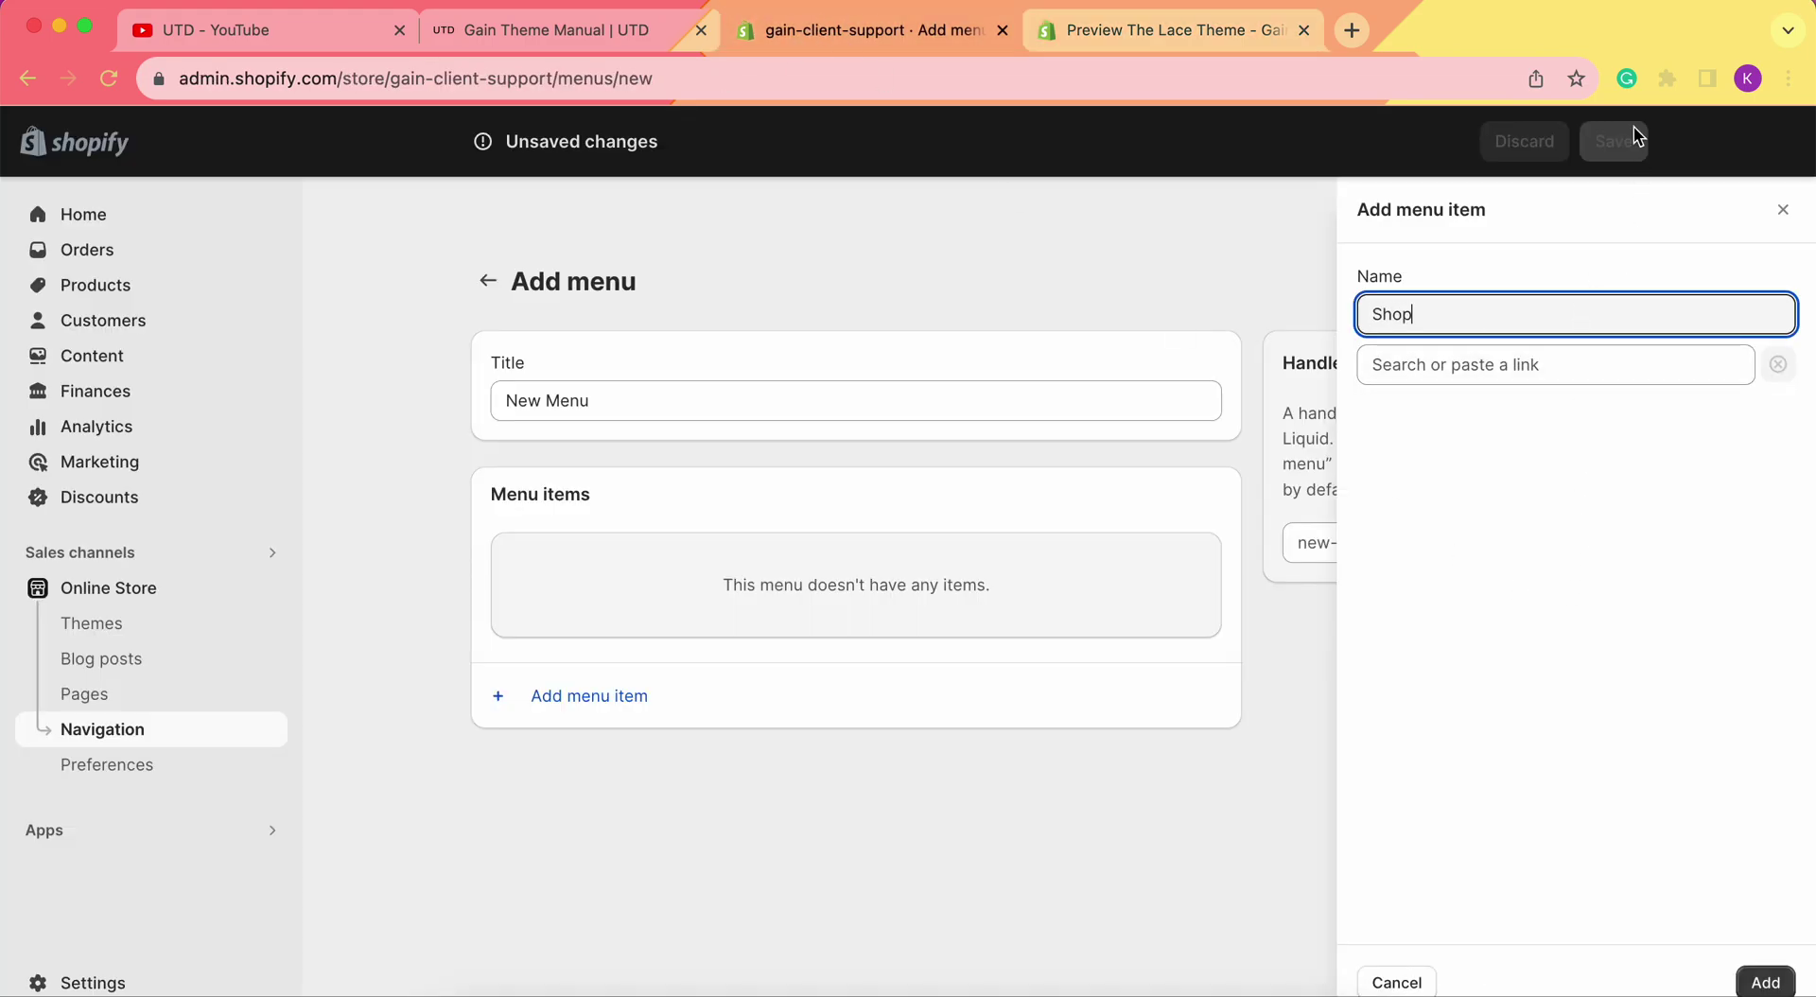
click(1450, 366)
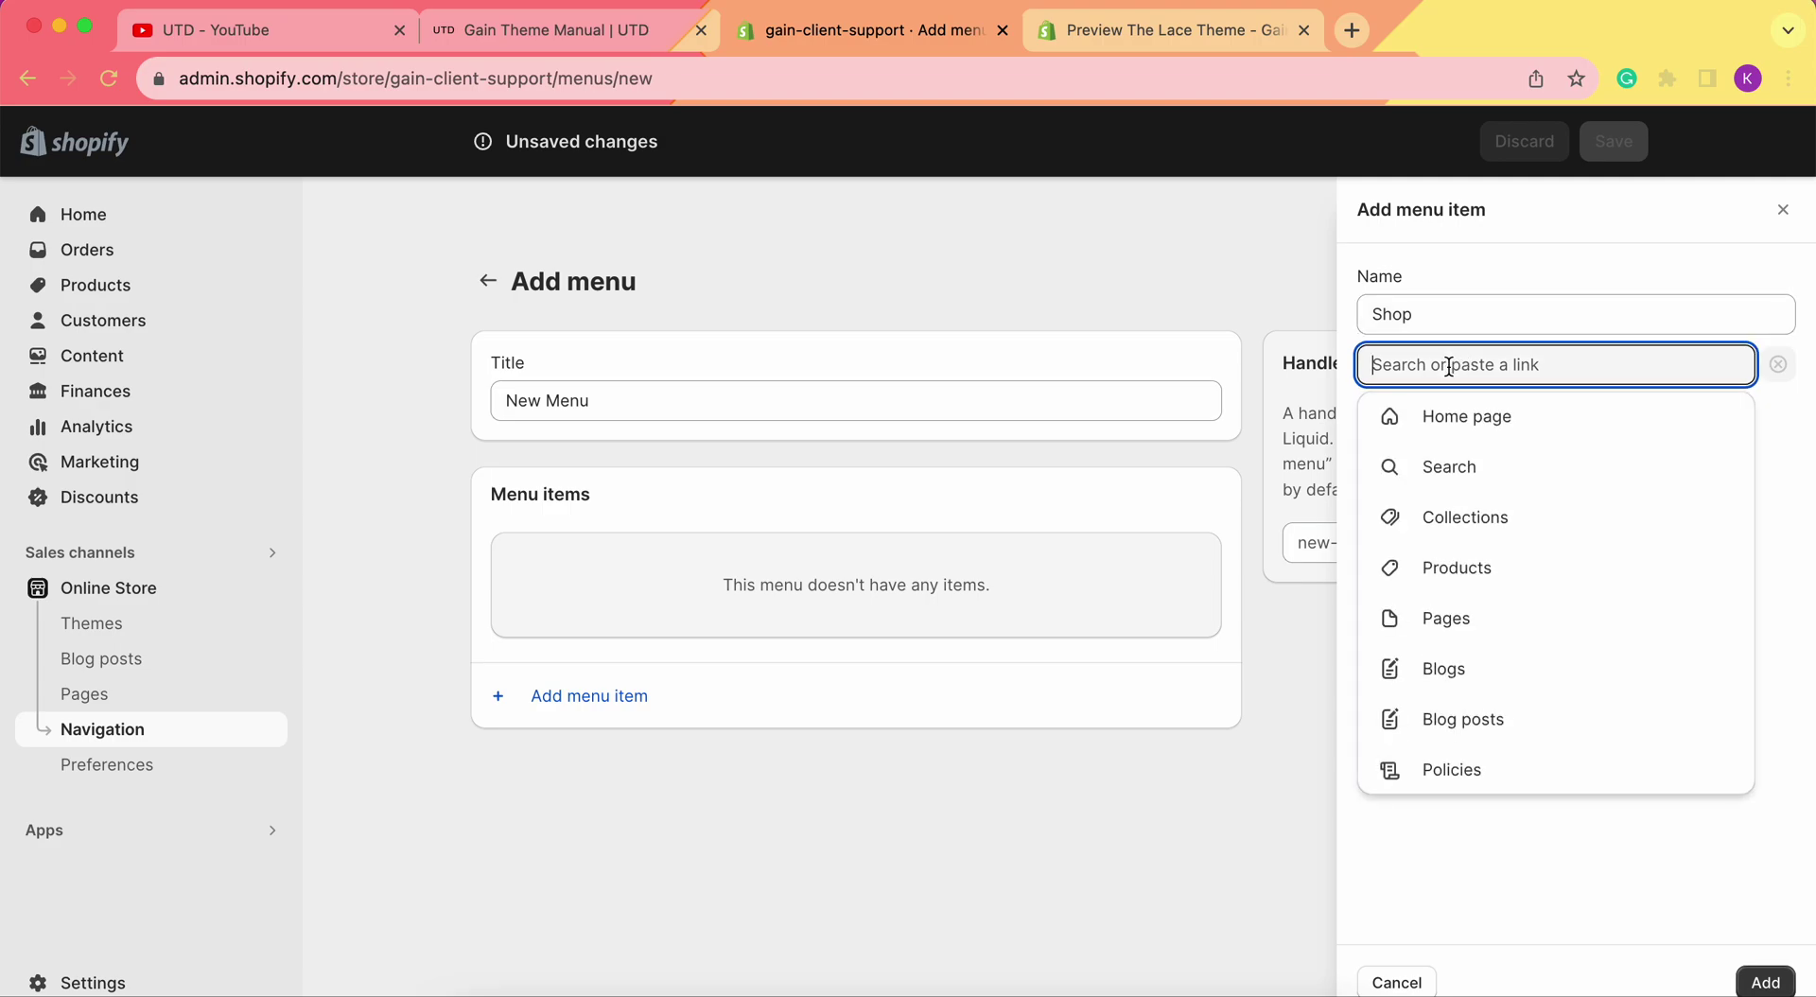
click(1456, 825)
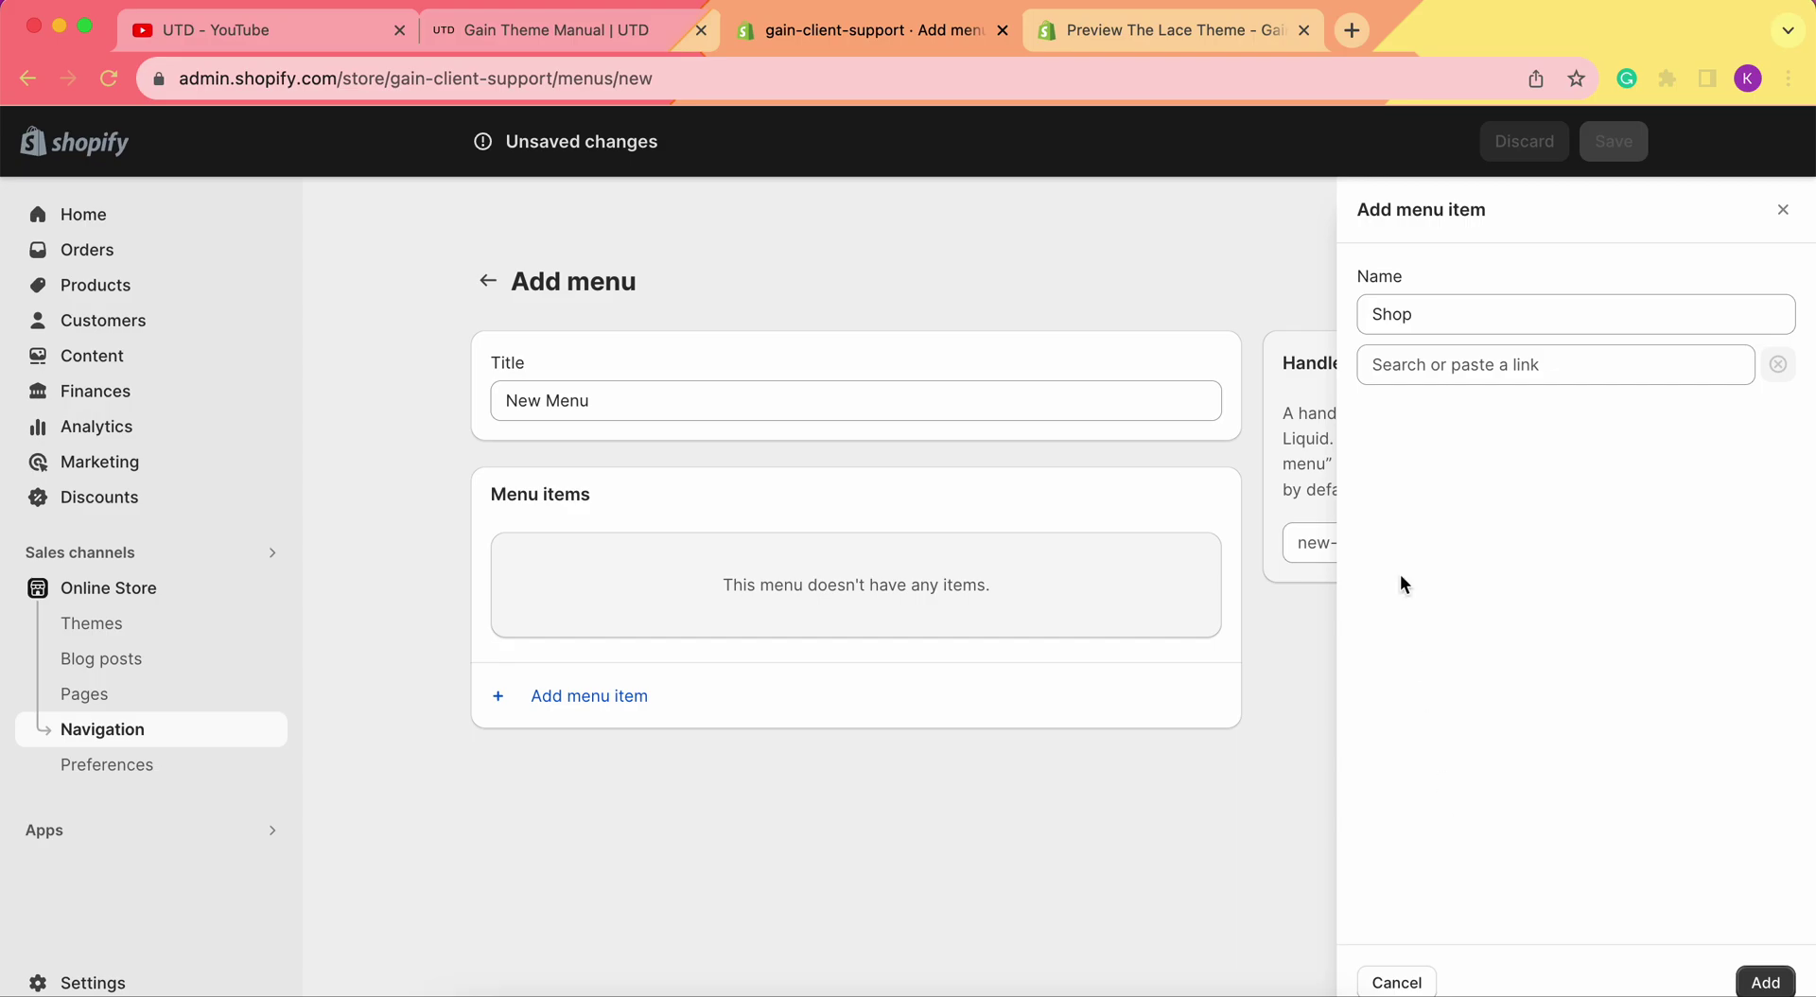
- Switch to The Lace theme preview and examine the Blog page and the categories in the Shop mega menu
click(1120, 38)
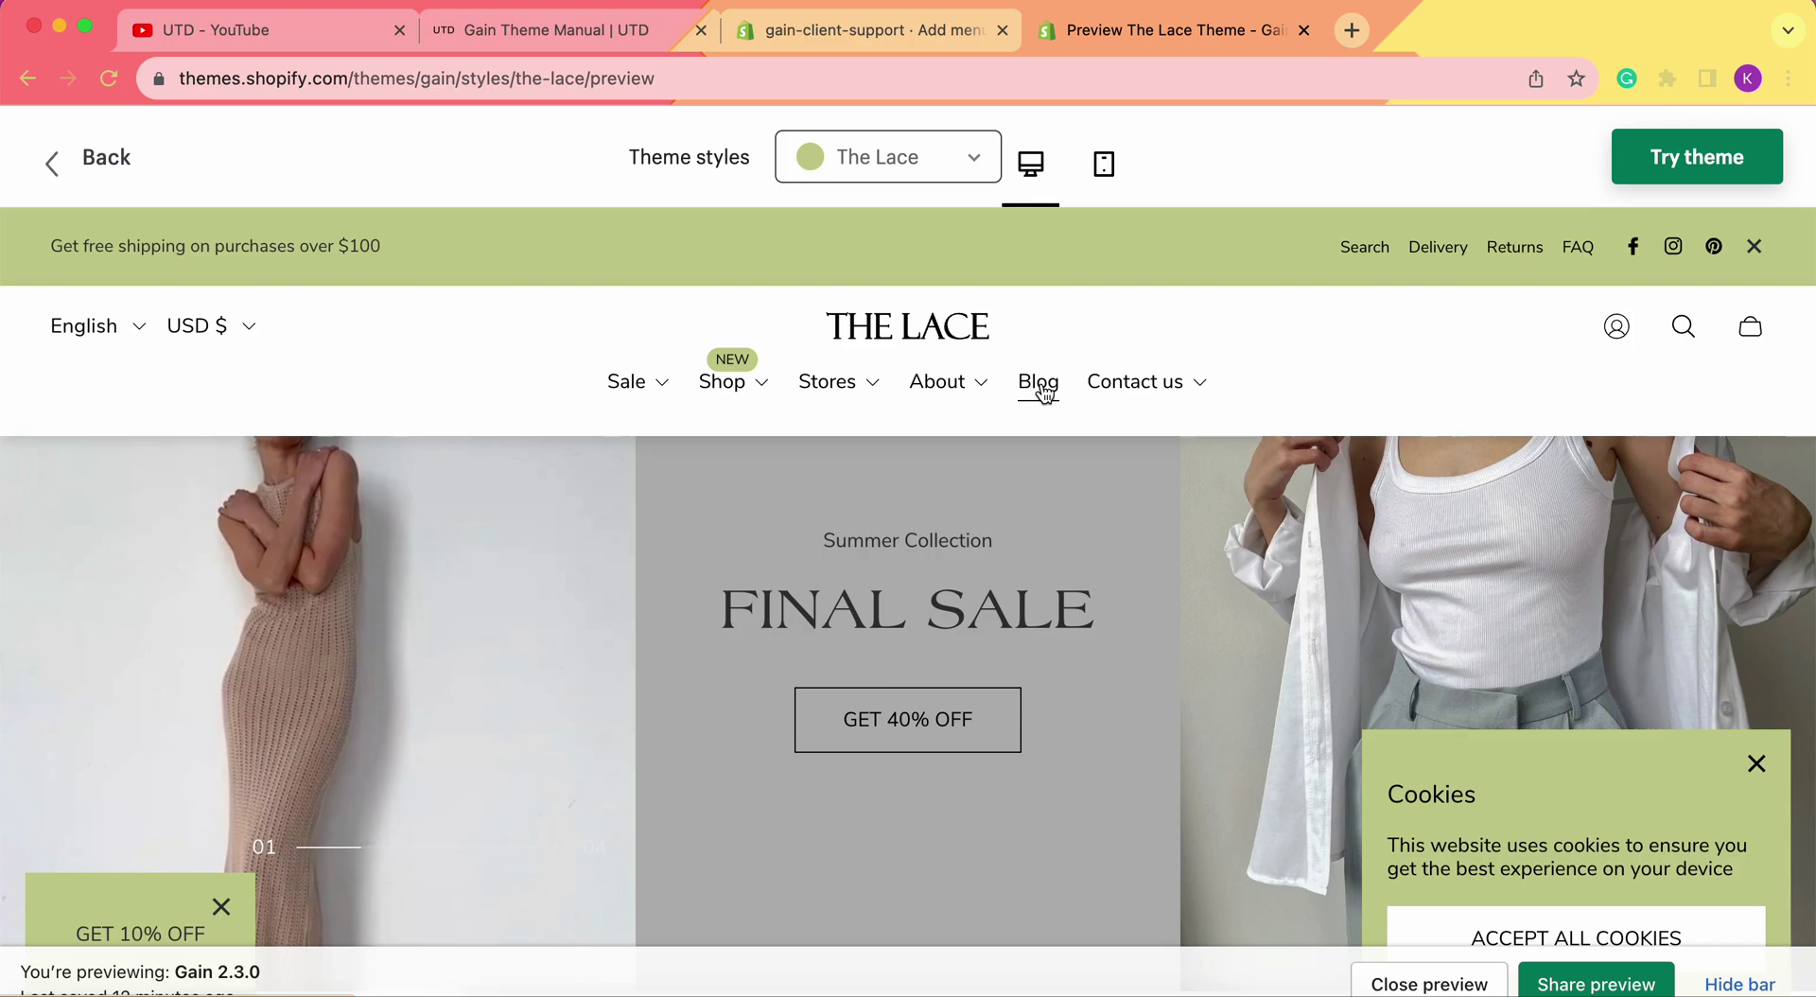
click(1040, 383)
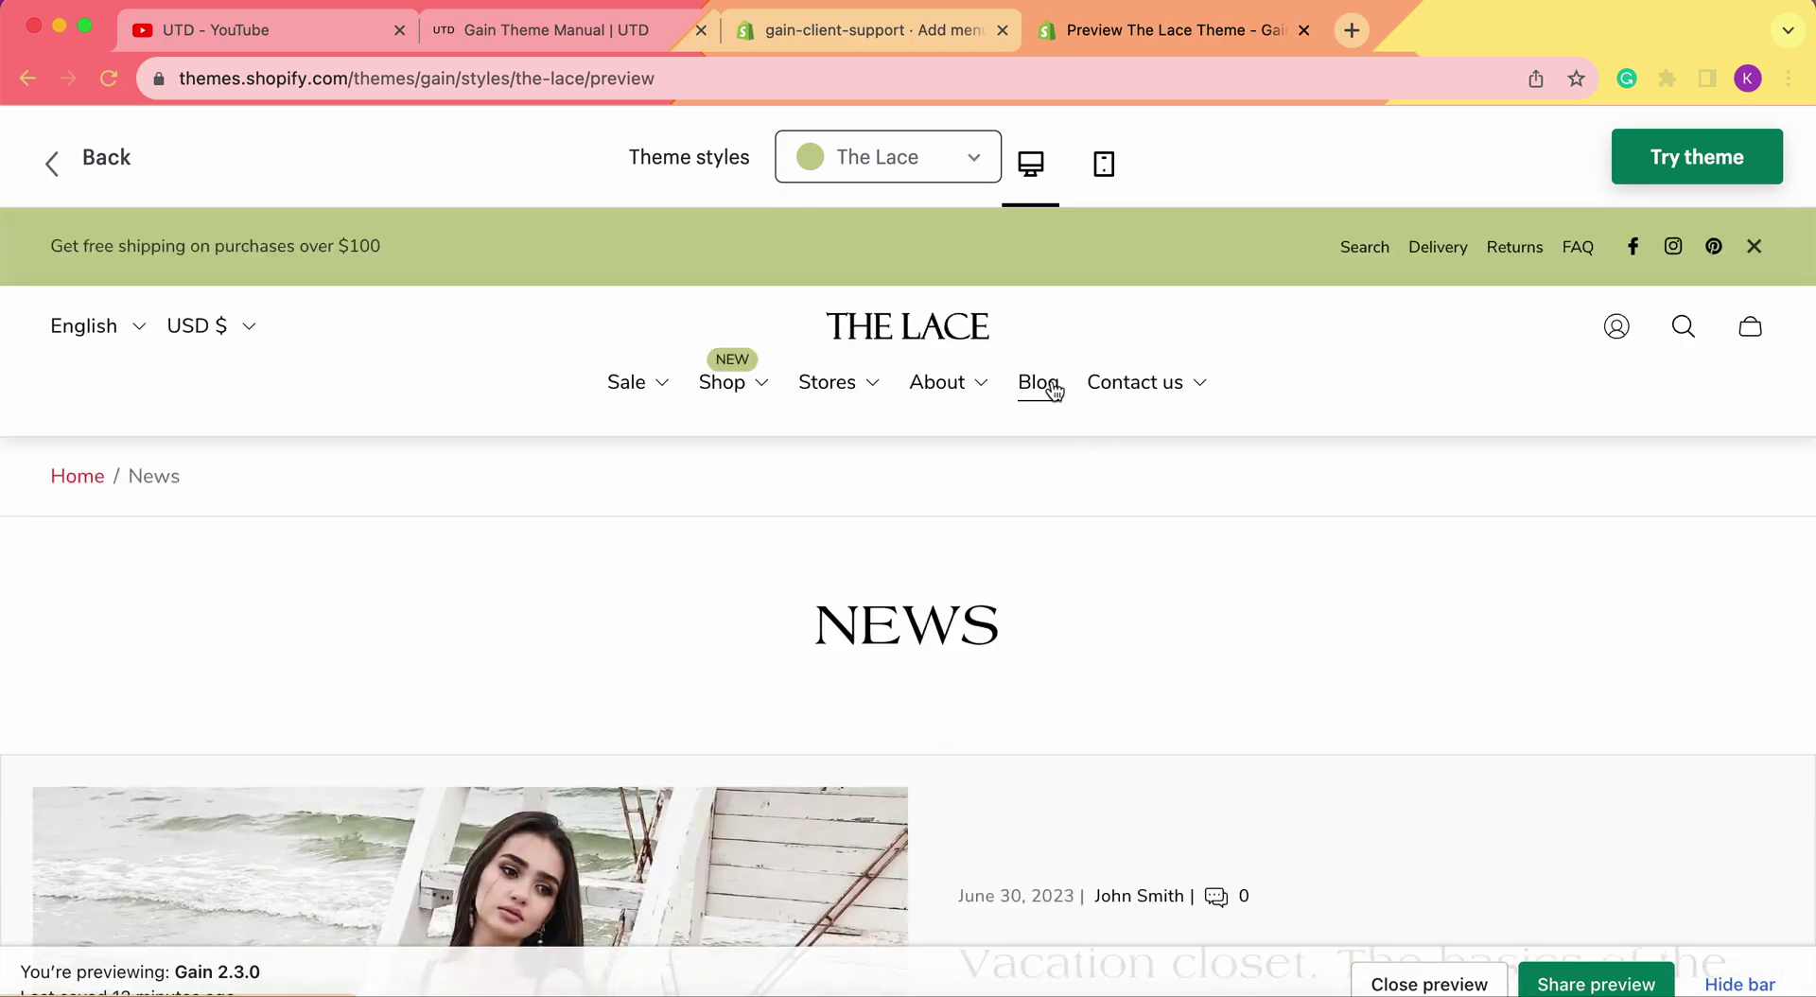
mouse_move(749, 391)
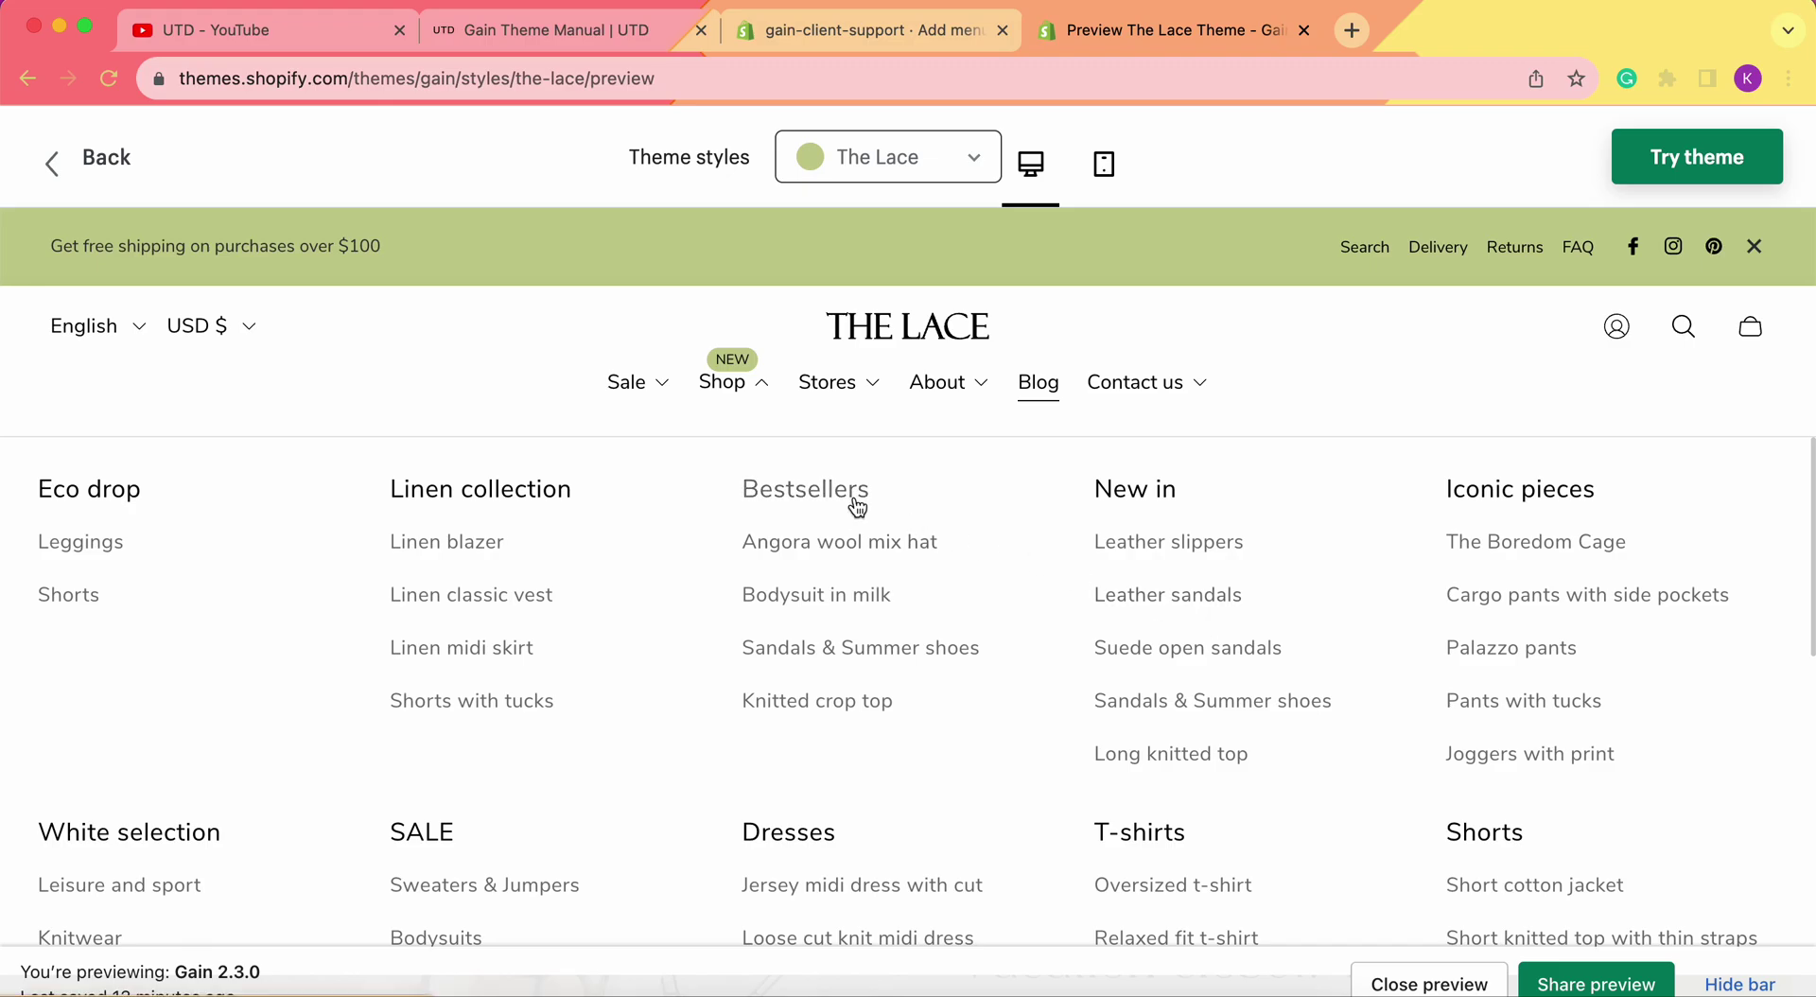
click(723, 388)
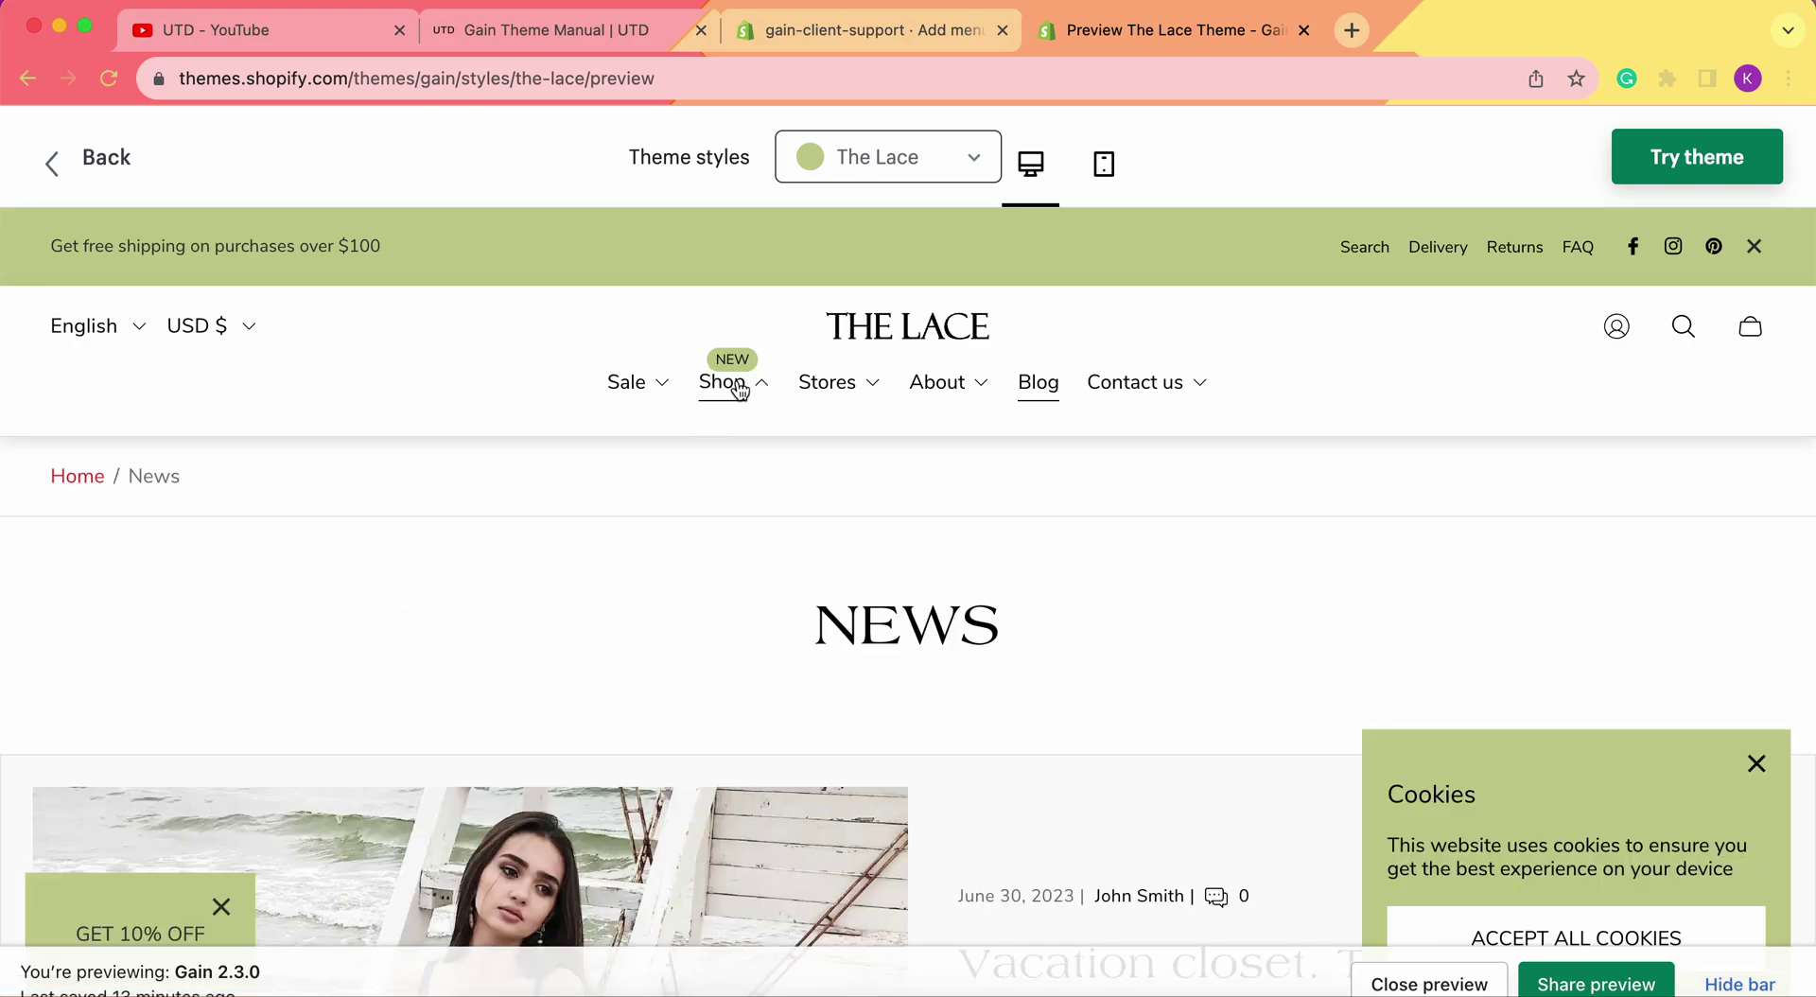
click(732, 384)
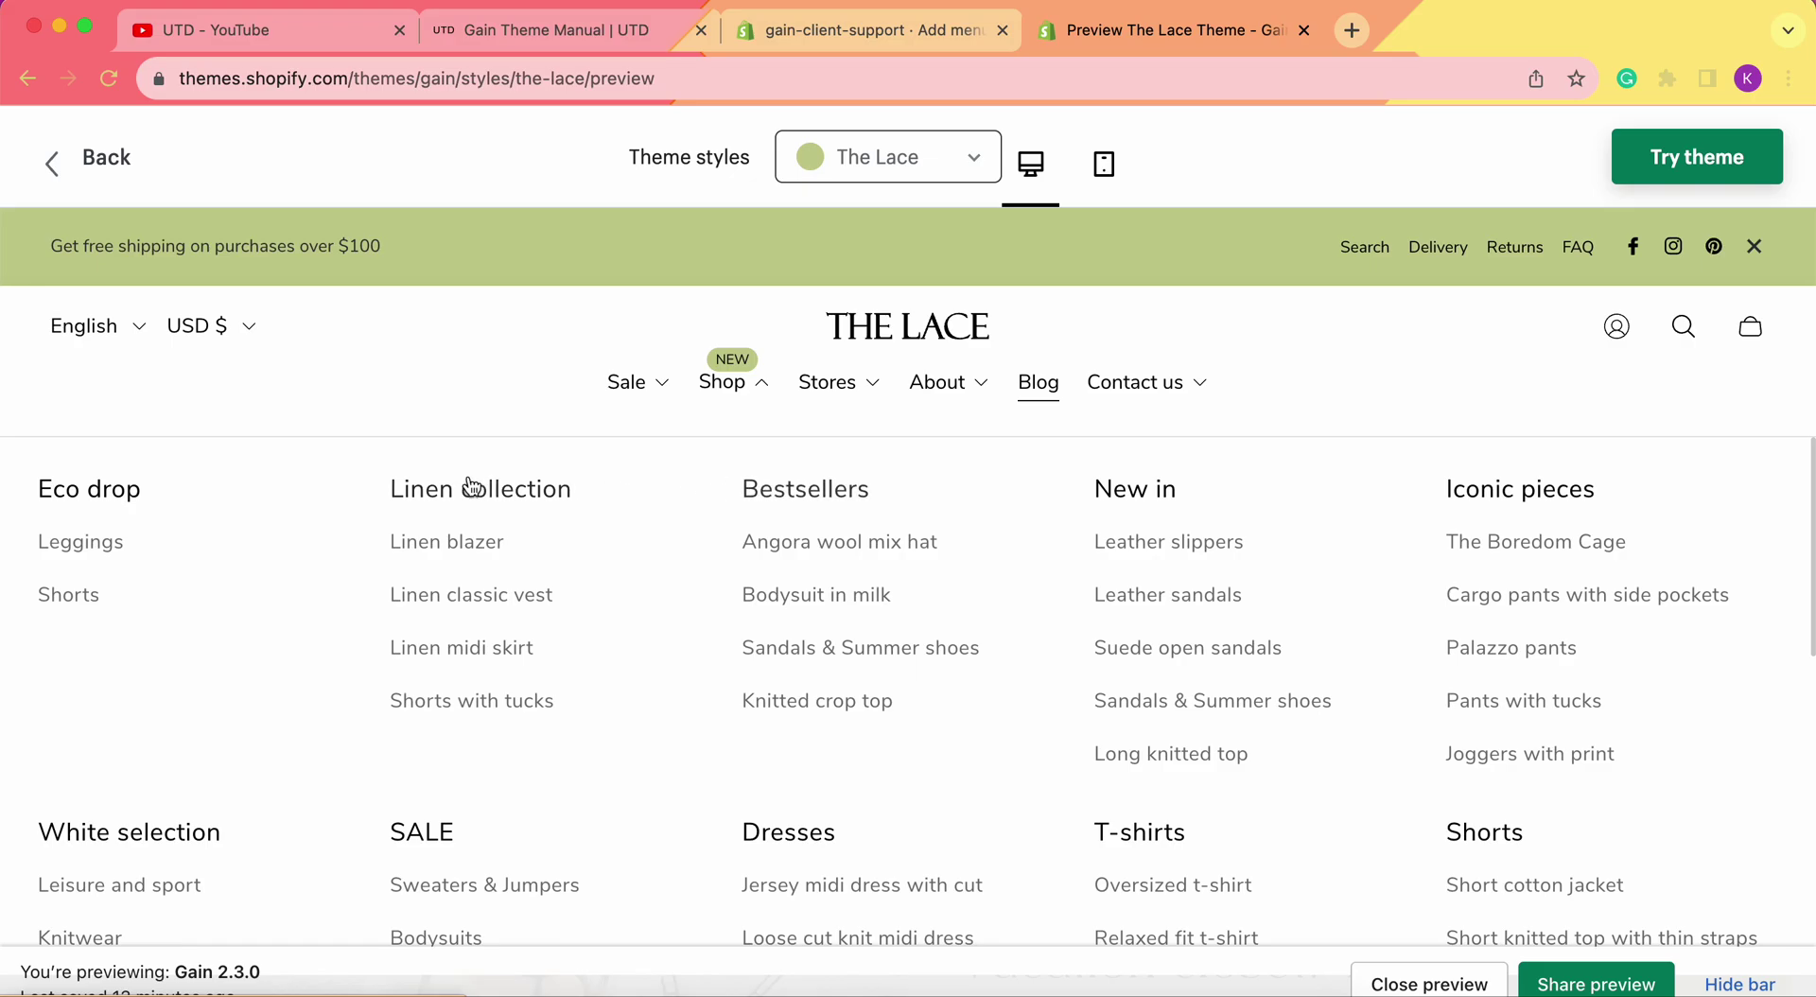
scroll(598, 726, down, 4)
scroll(598, 726, up, 3)
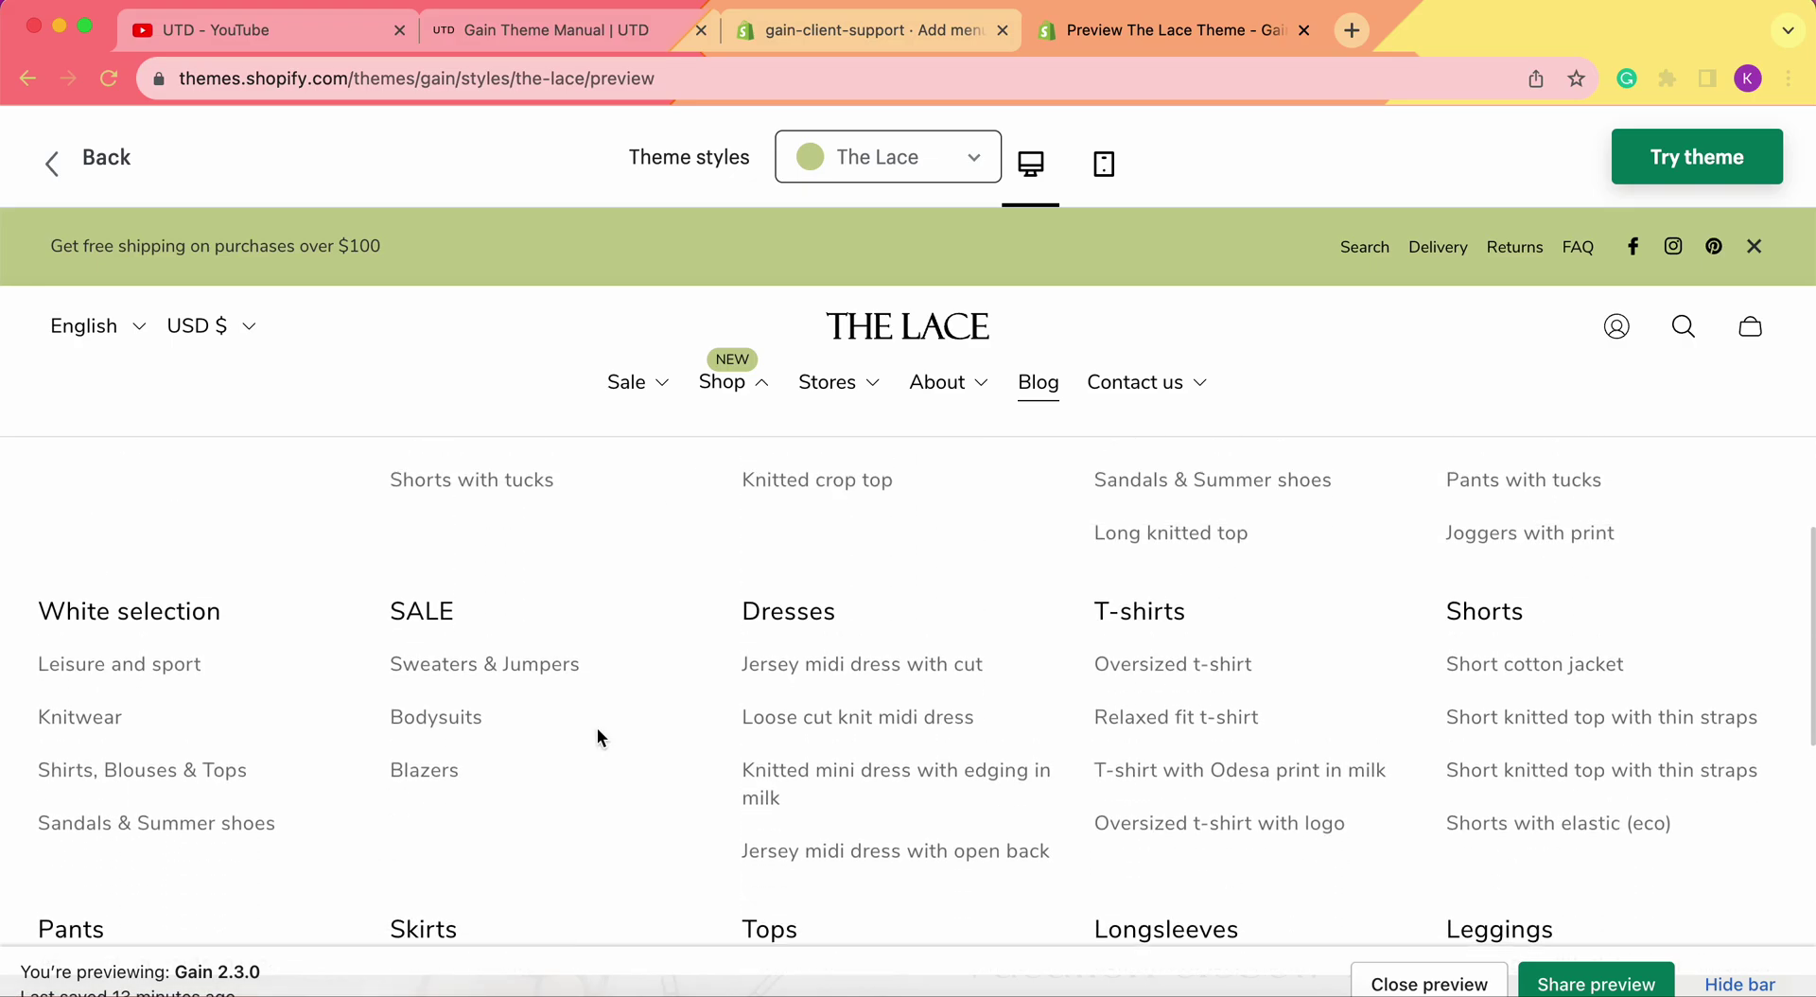
- Switch to the Shopify admin and look through the link types and collections available for the Shop menu item
click(777, 38)
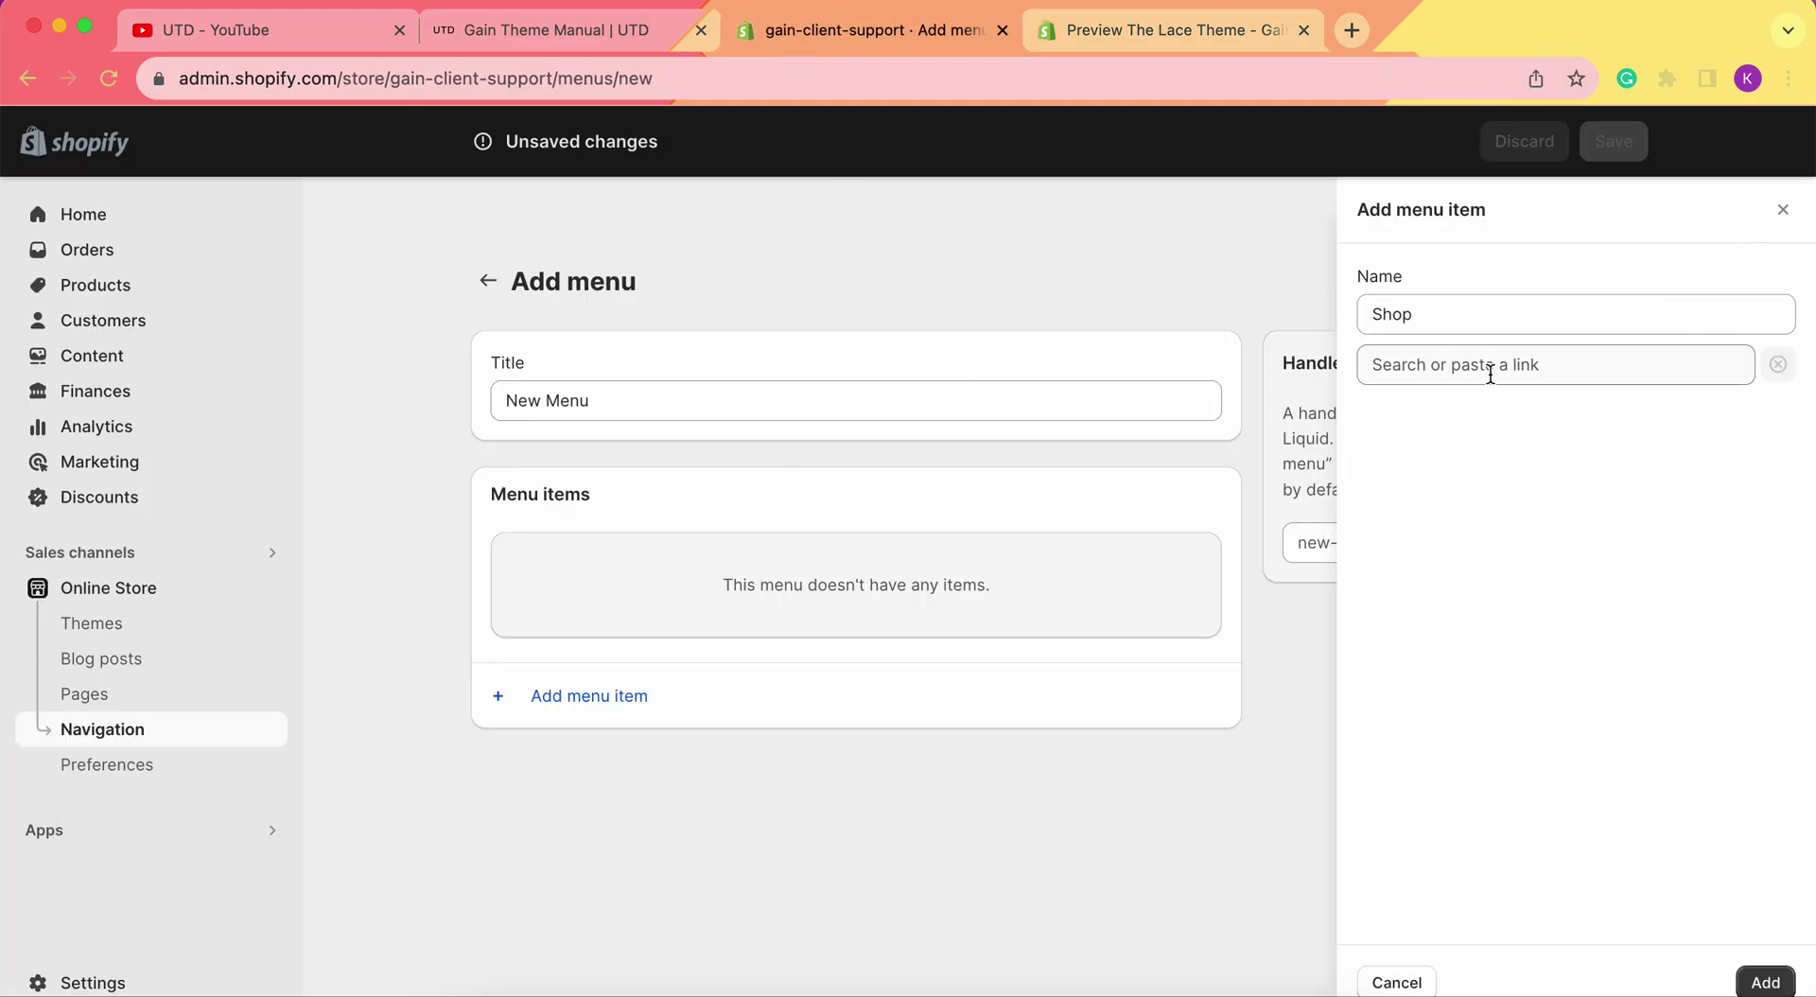
click(1522, 368)
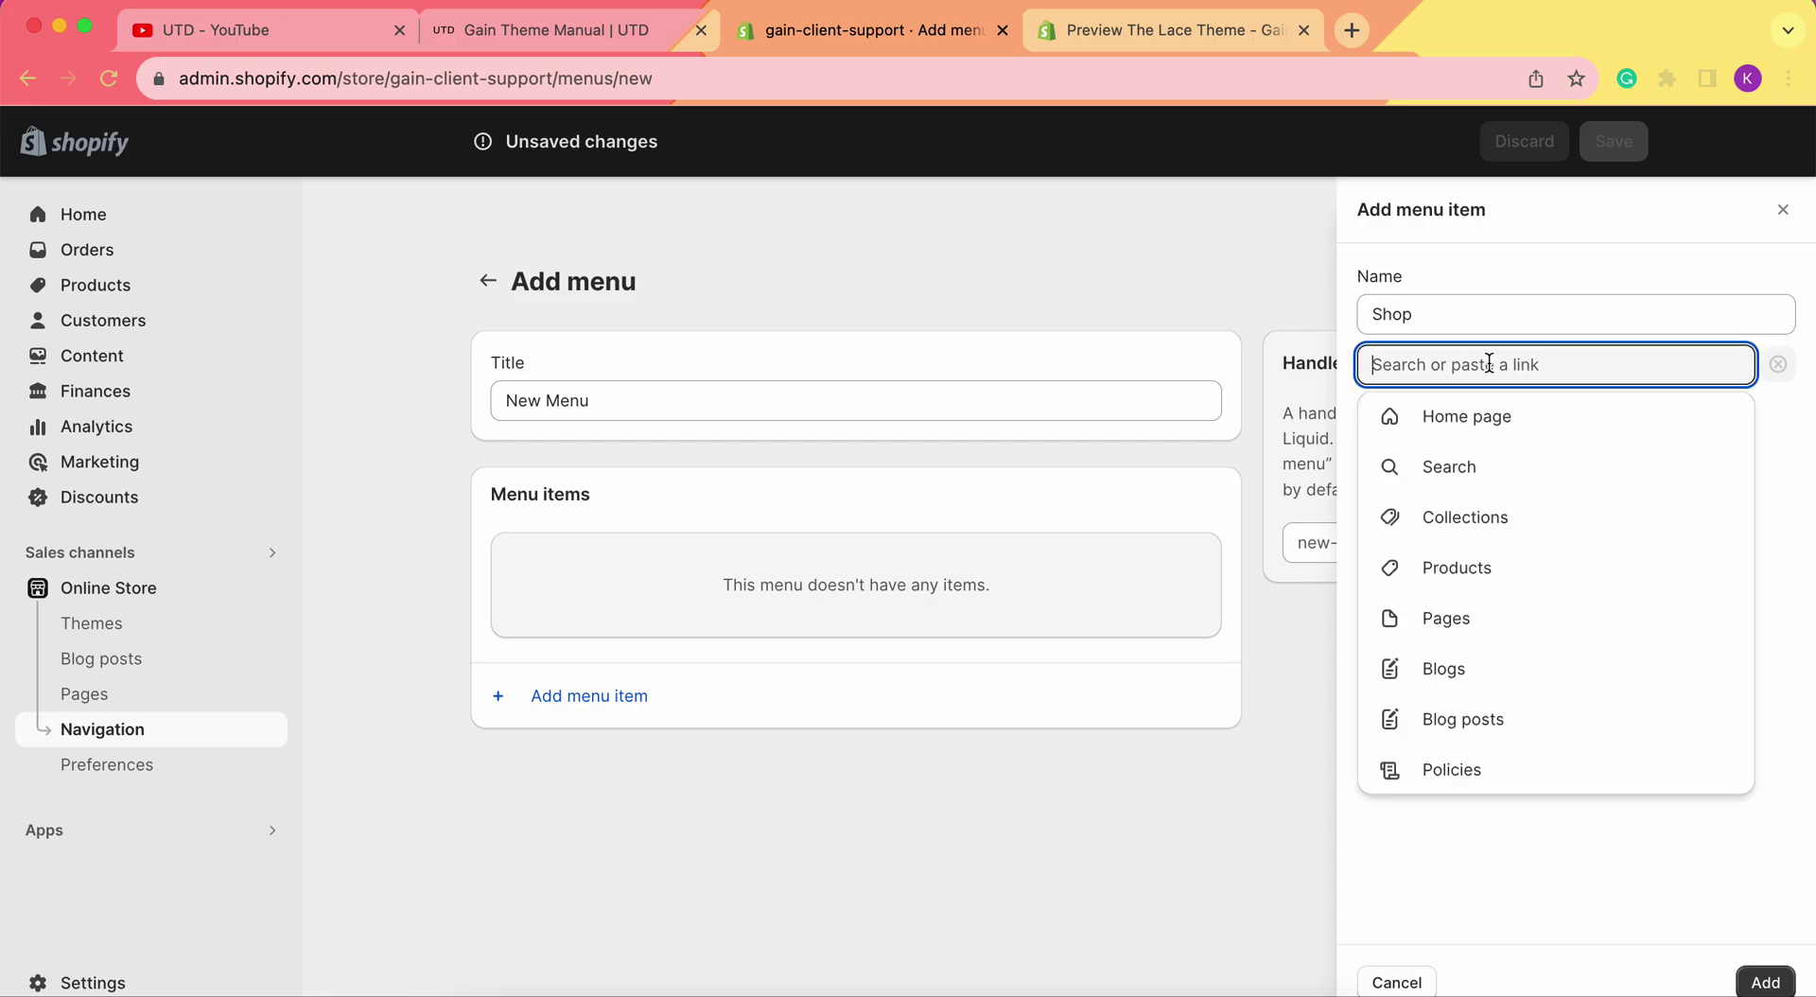
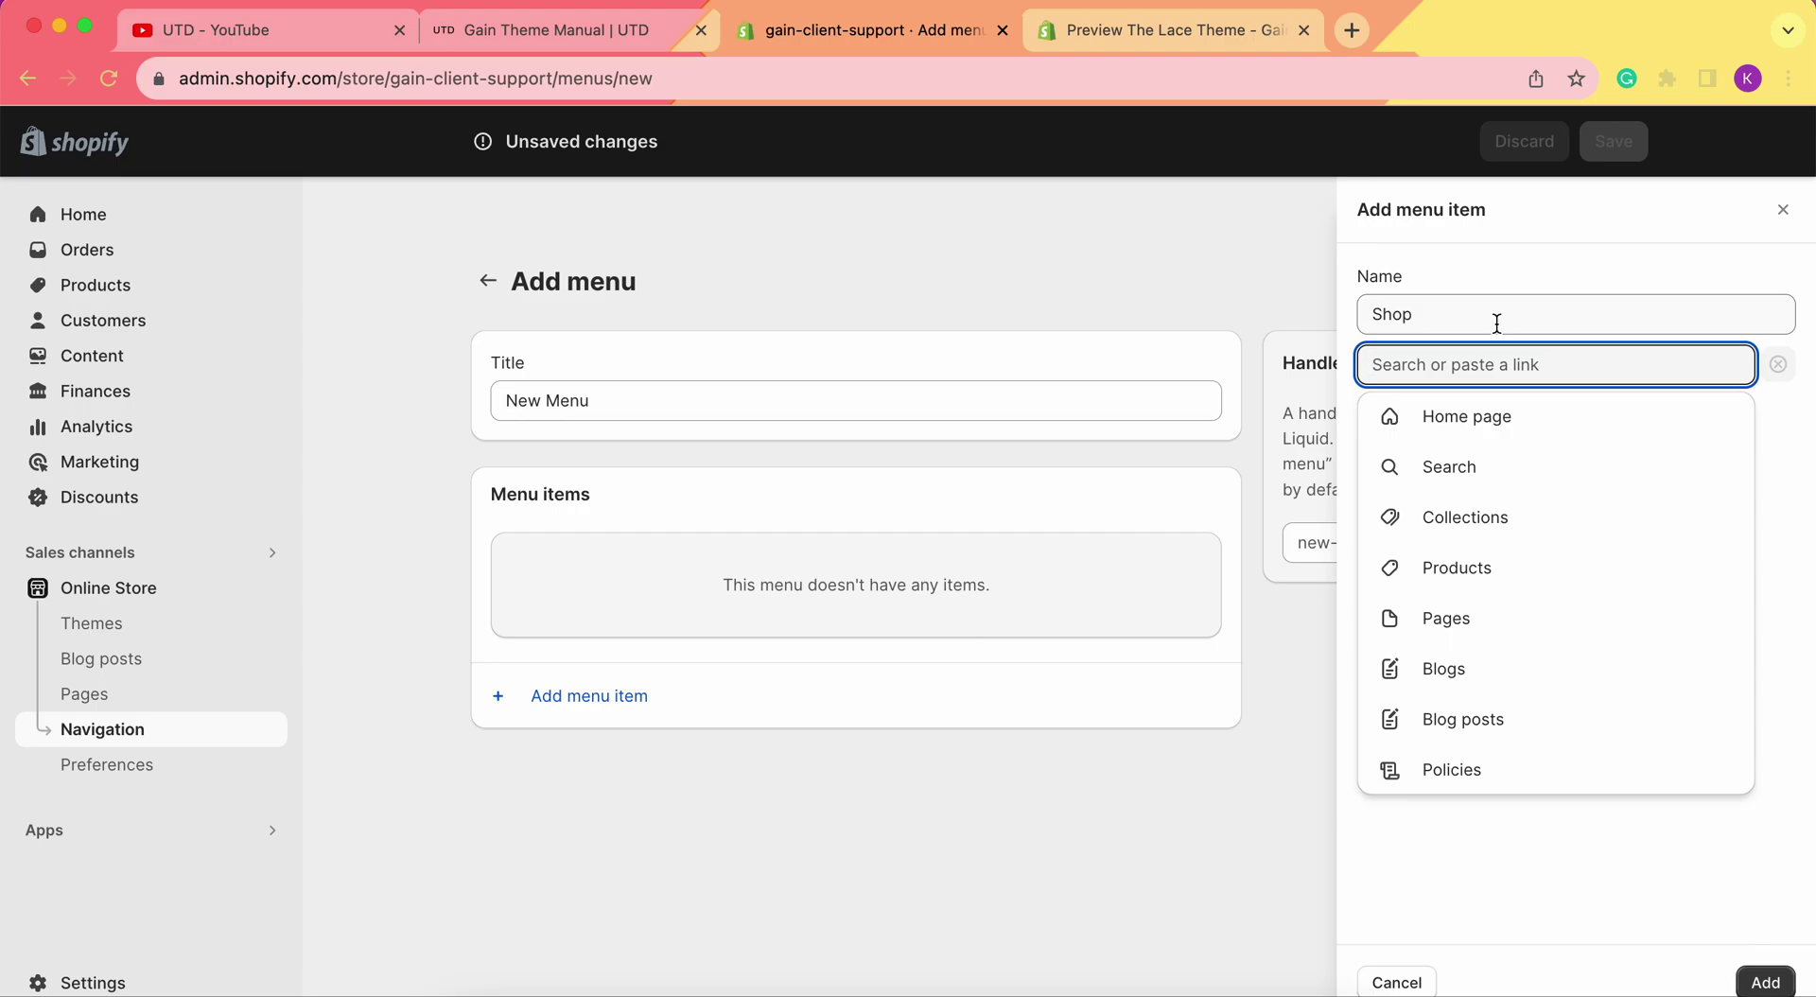
click(1559, 707)
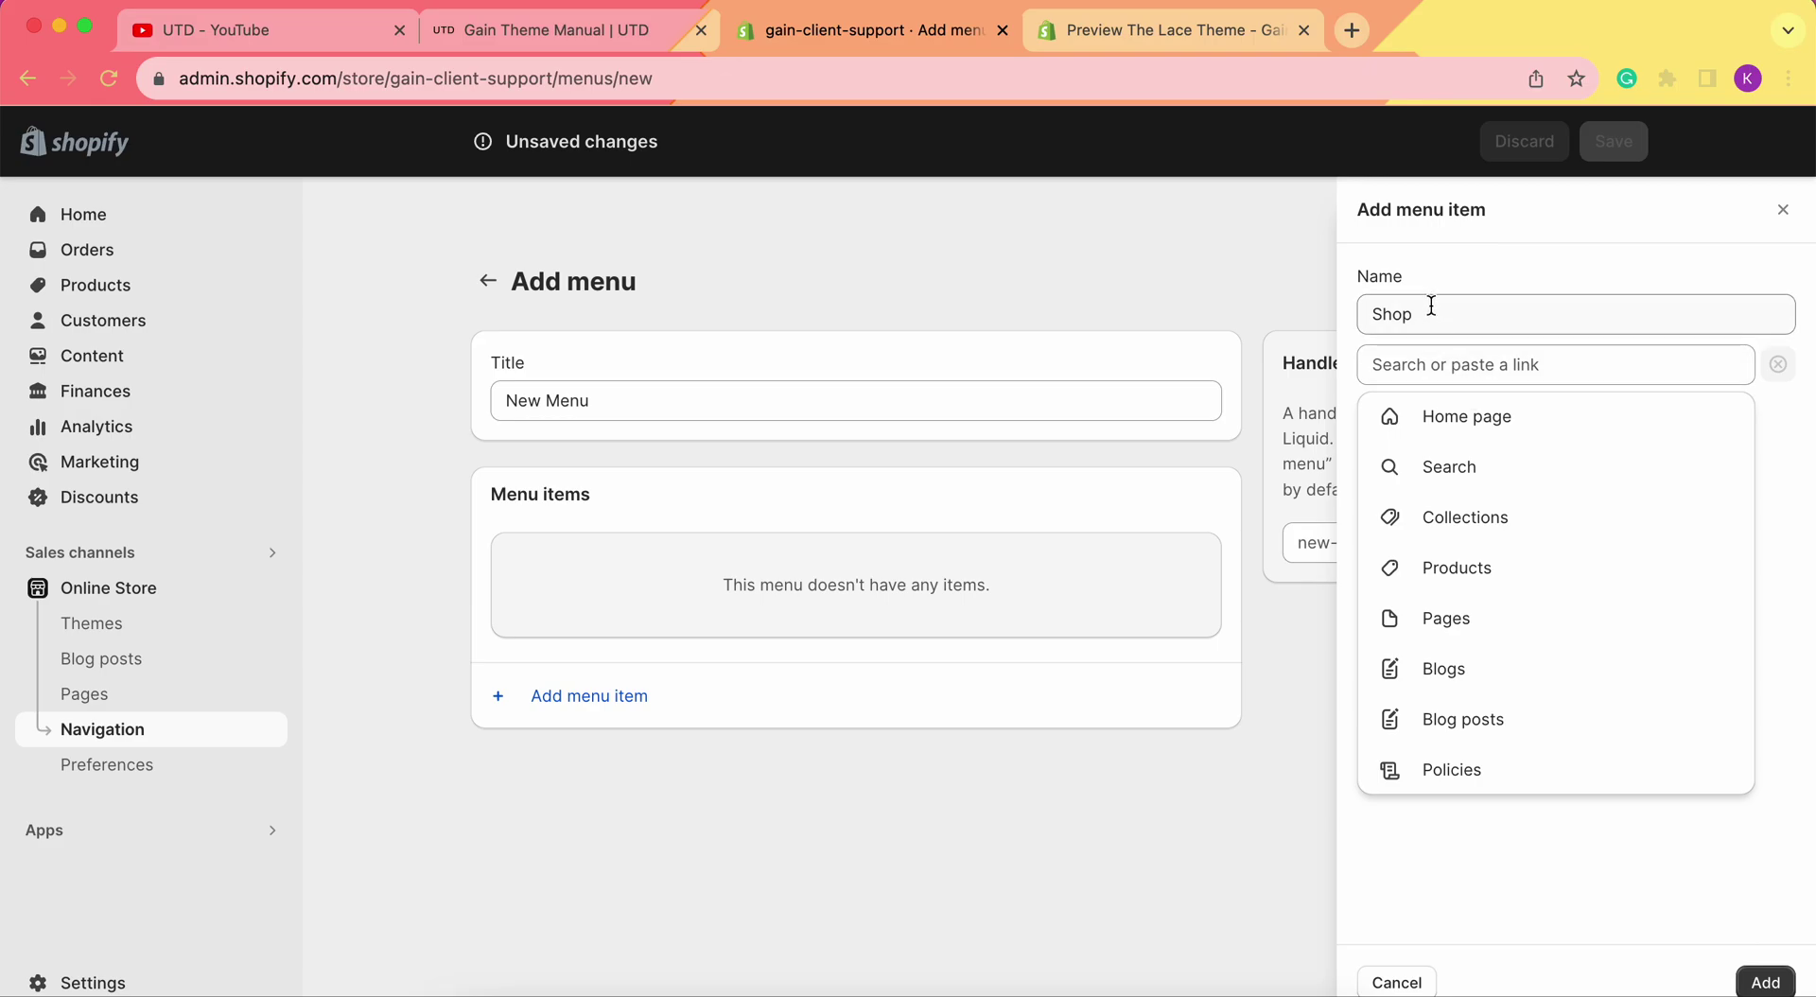
click(1529, 533)
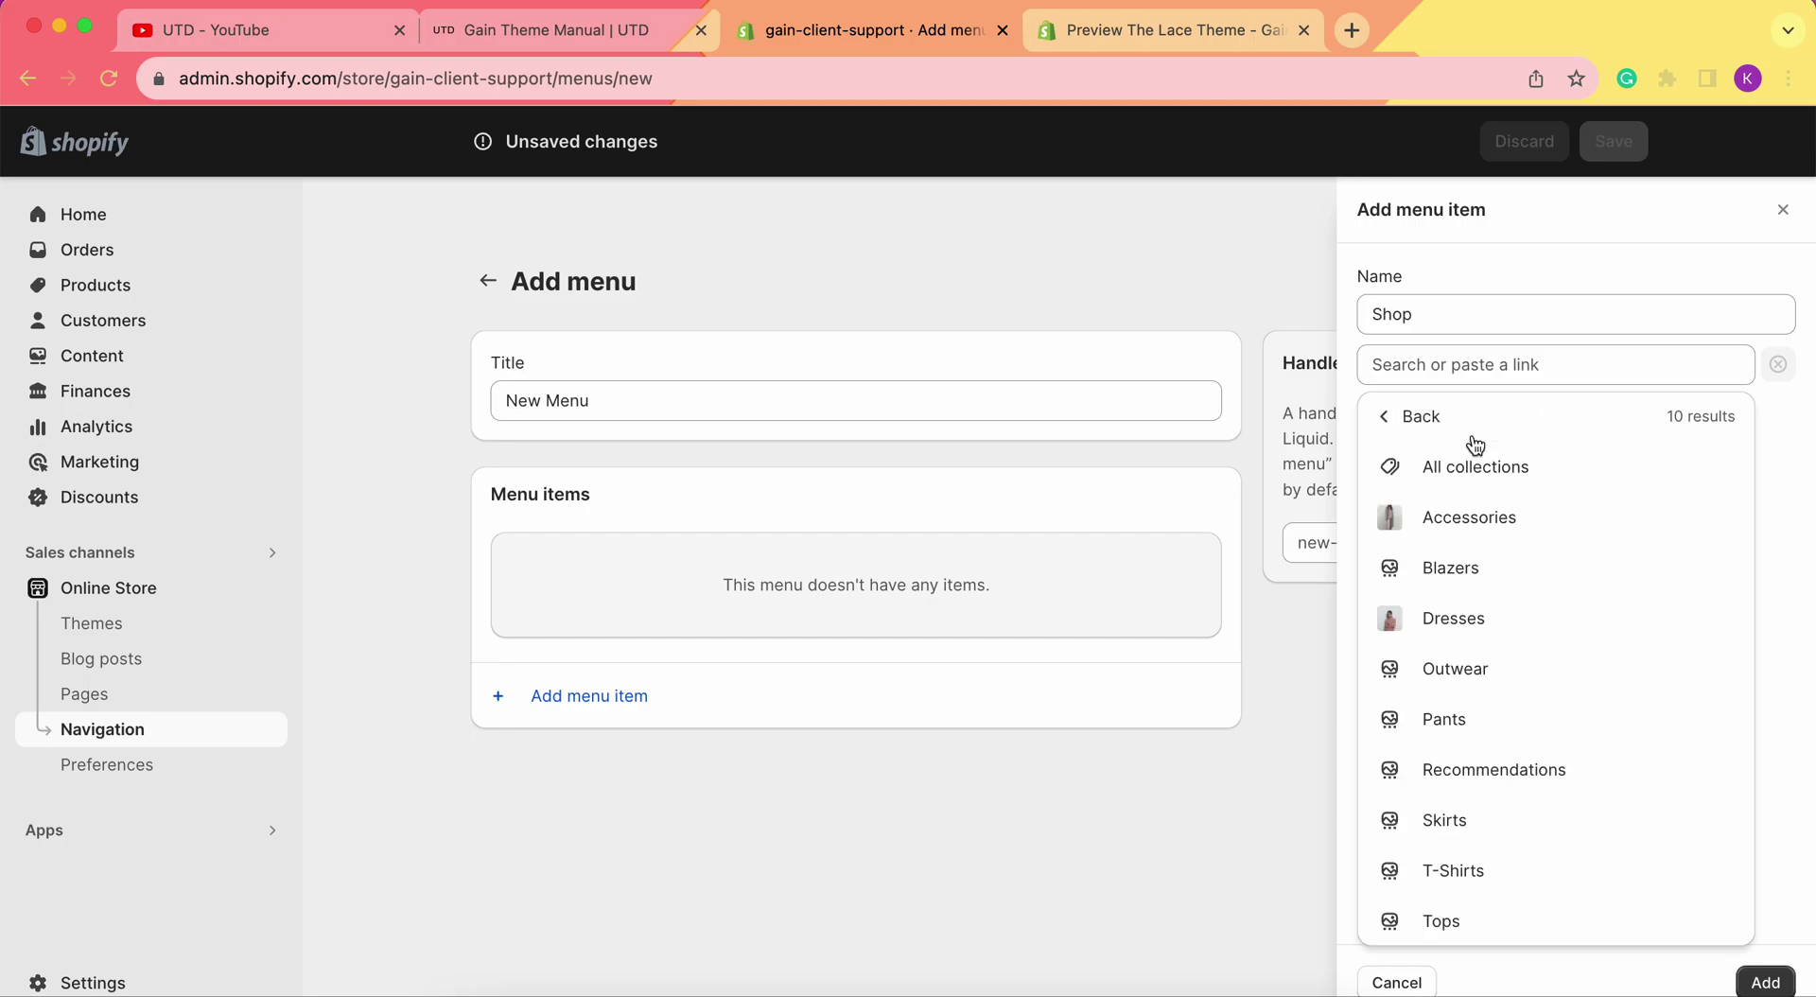
click(1406, 421)
click(1480, 519)
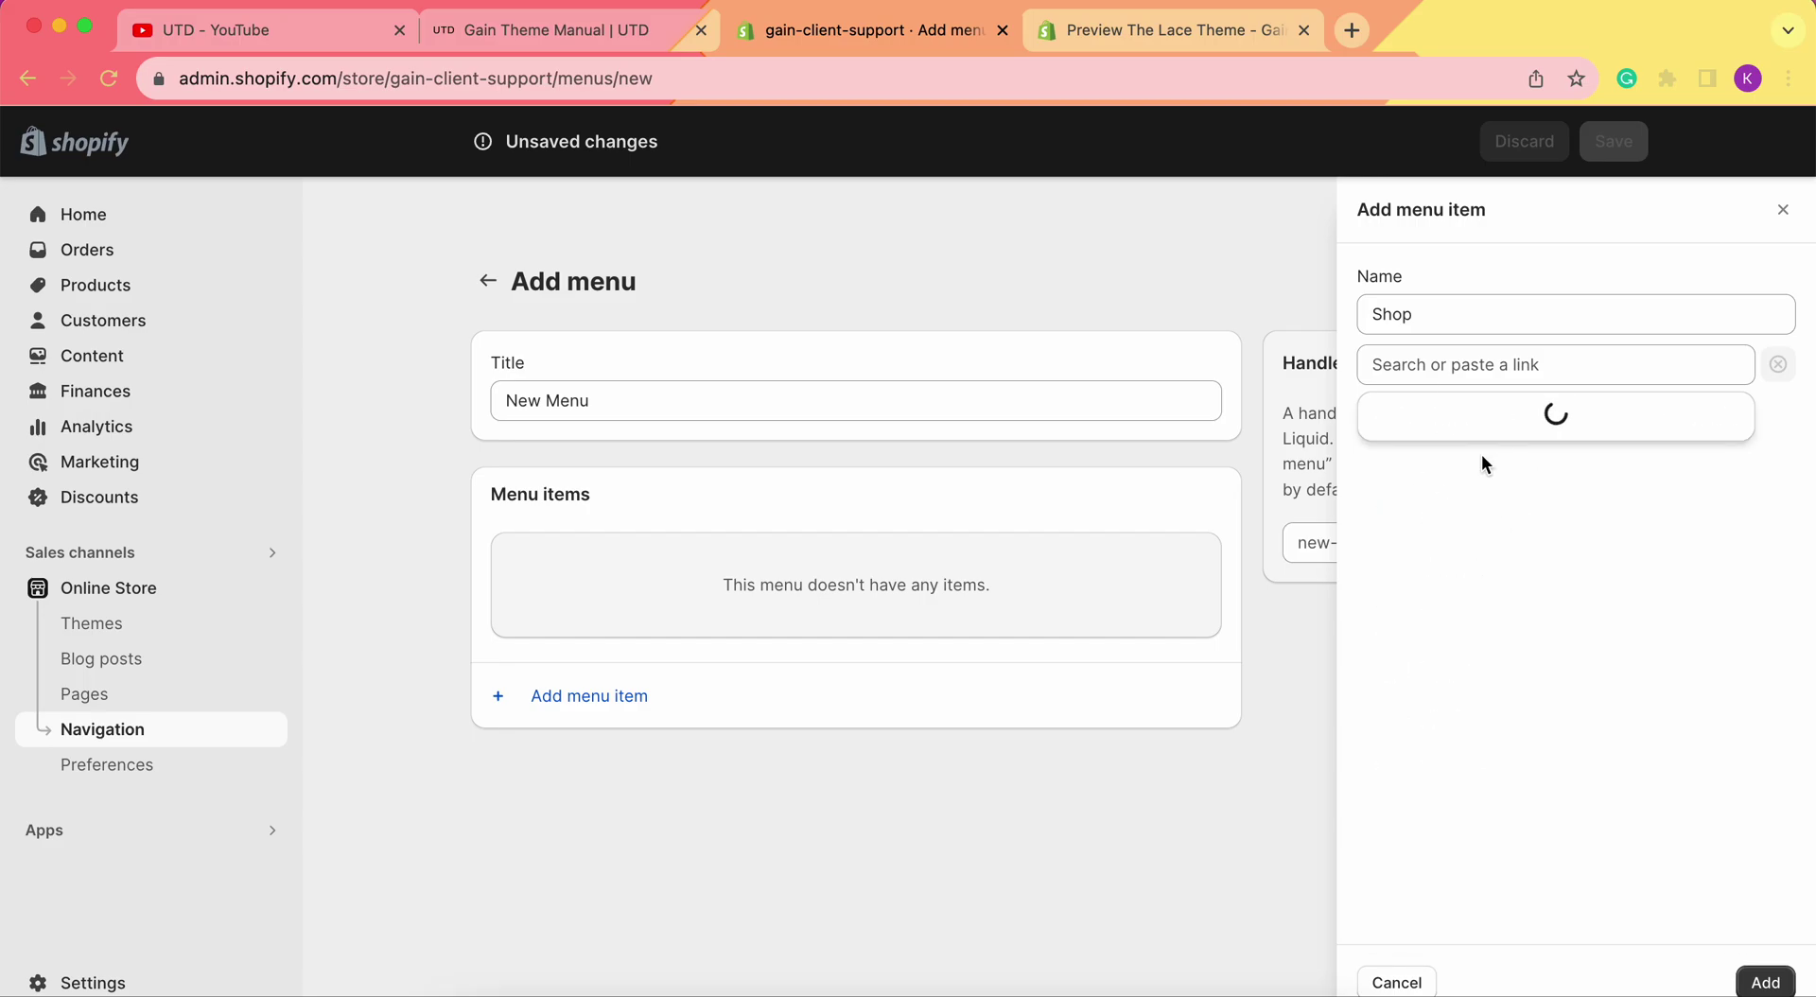
click(1433, 416)
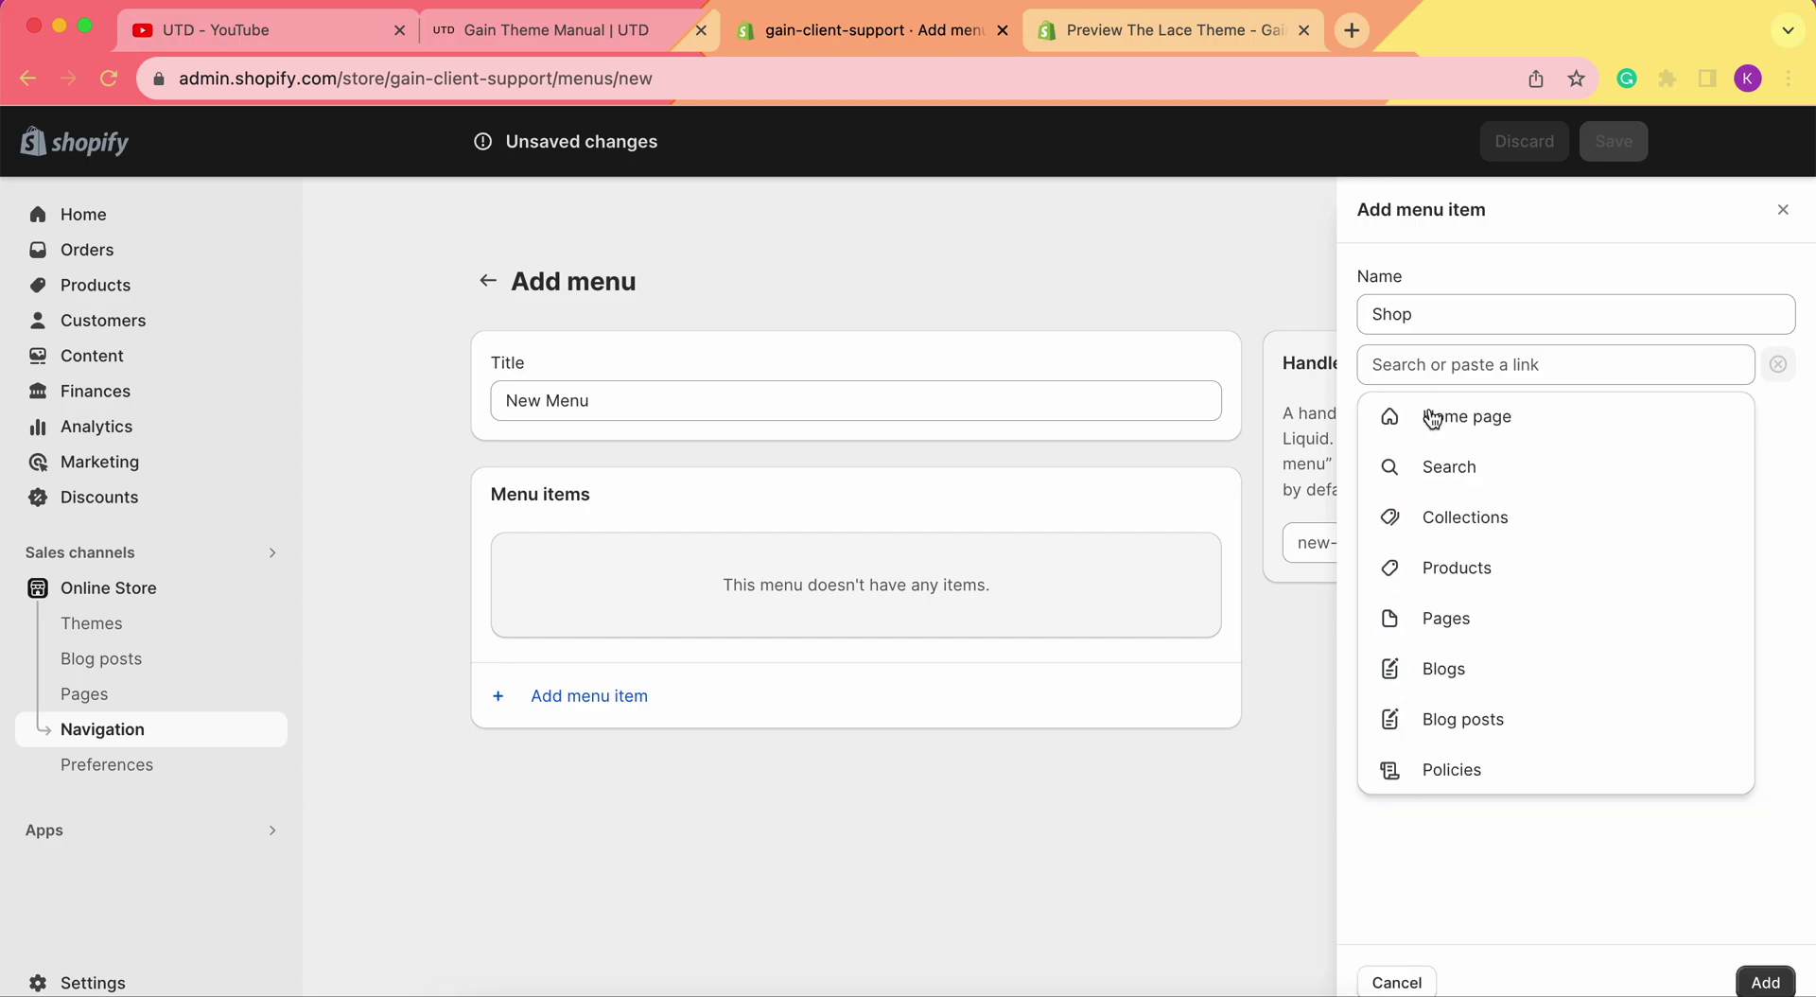
click(1463, 948)
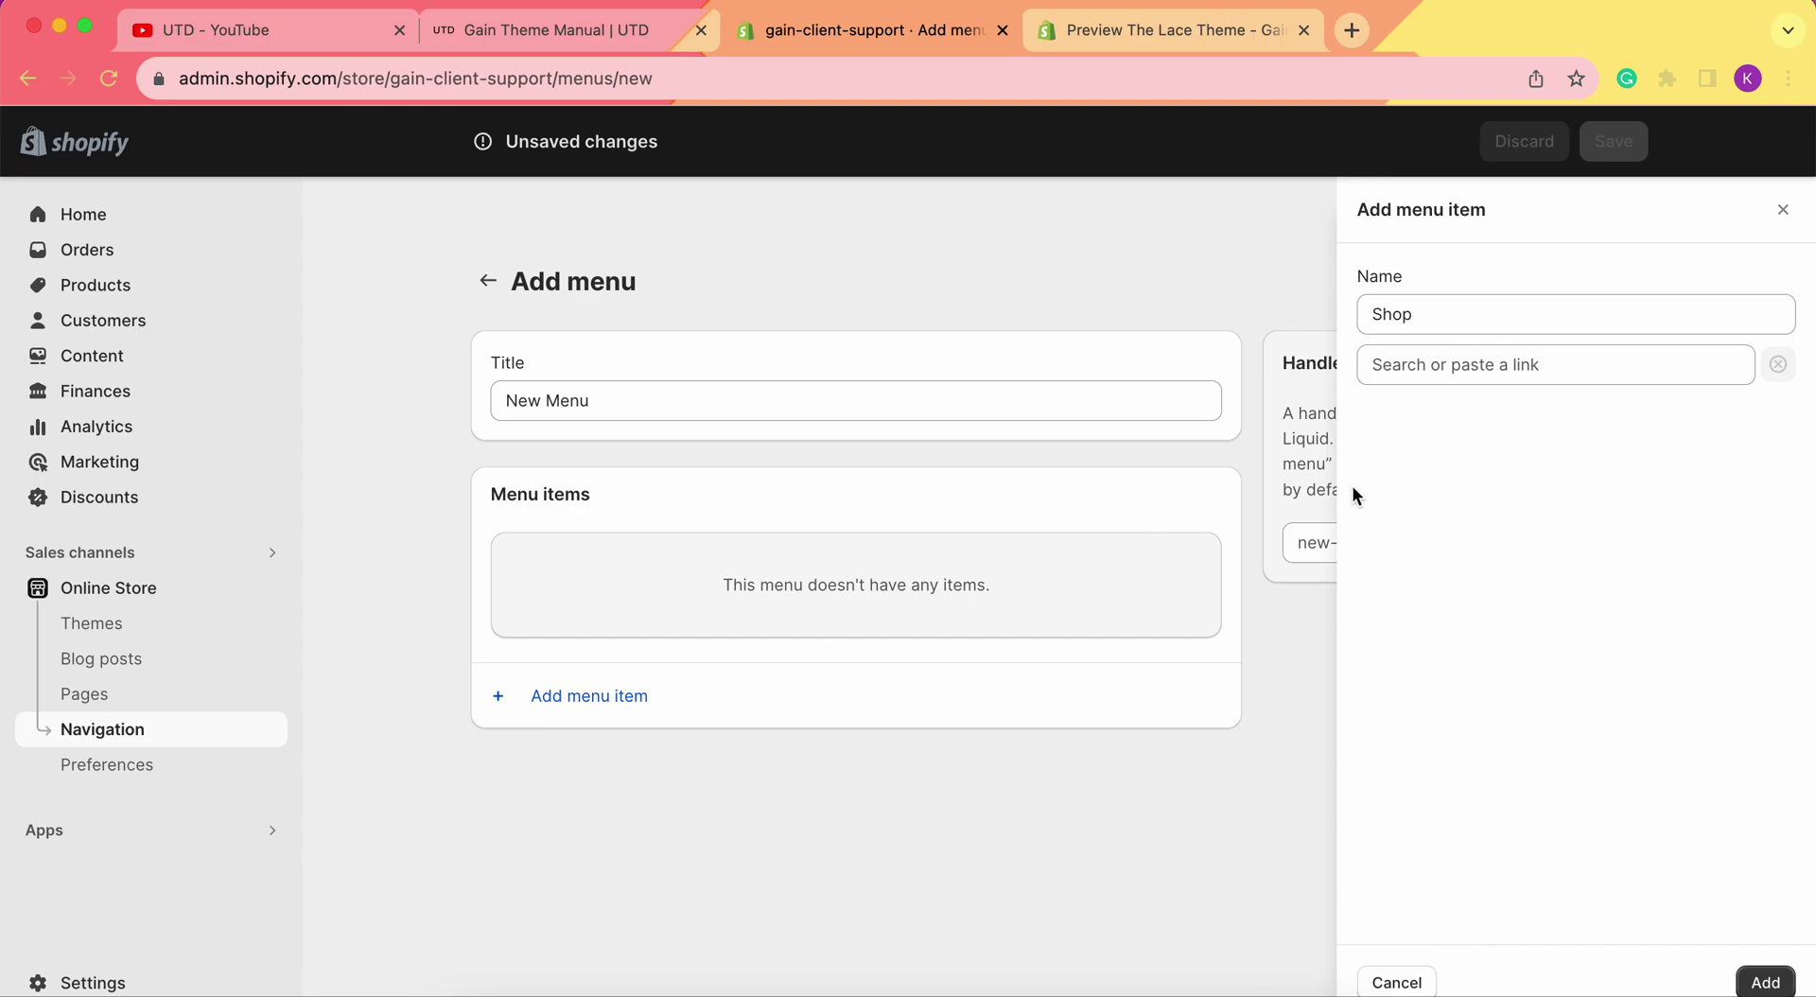
click(1502, 361)
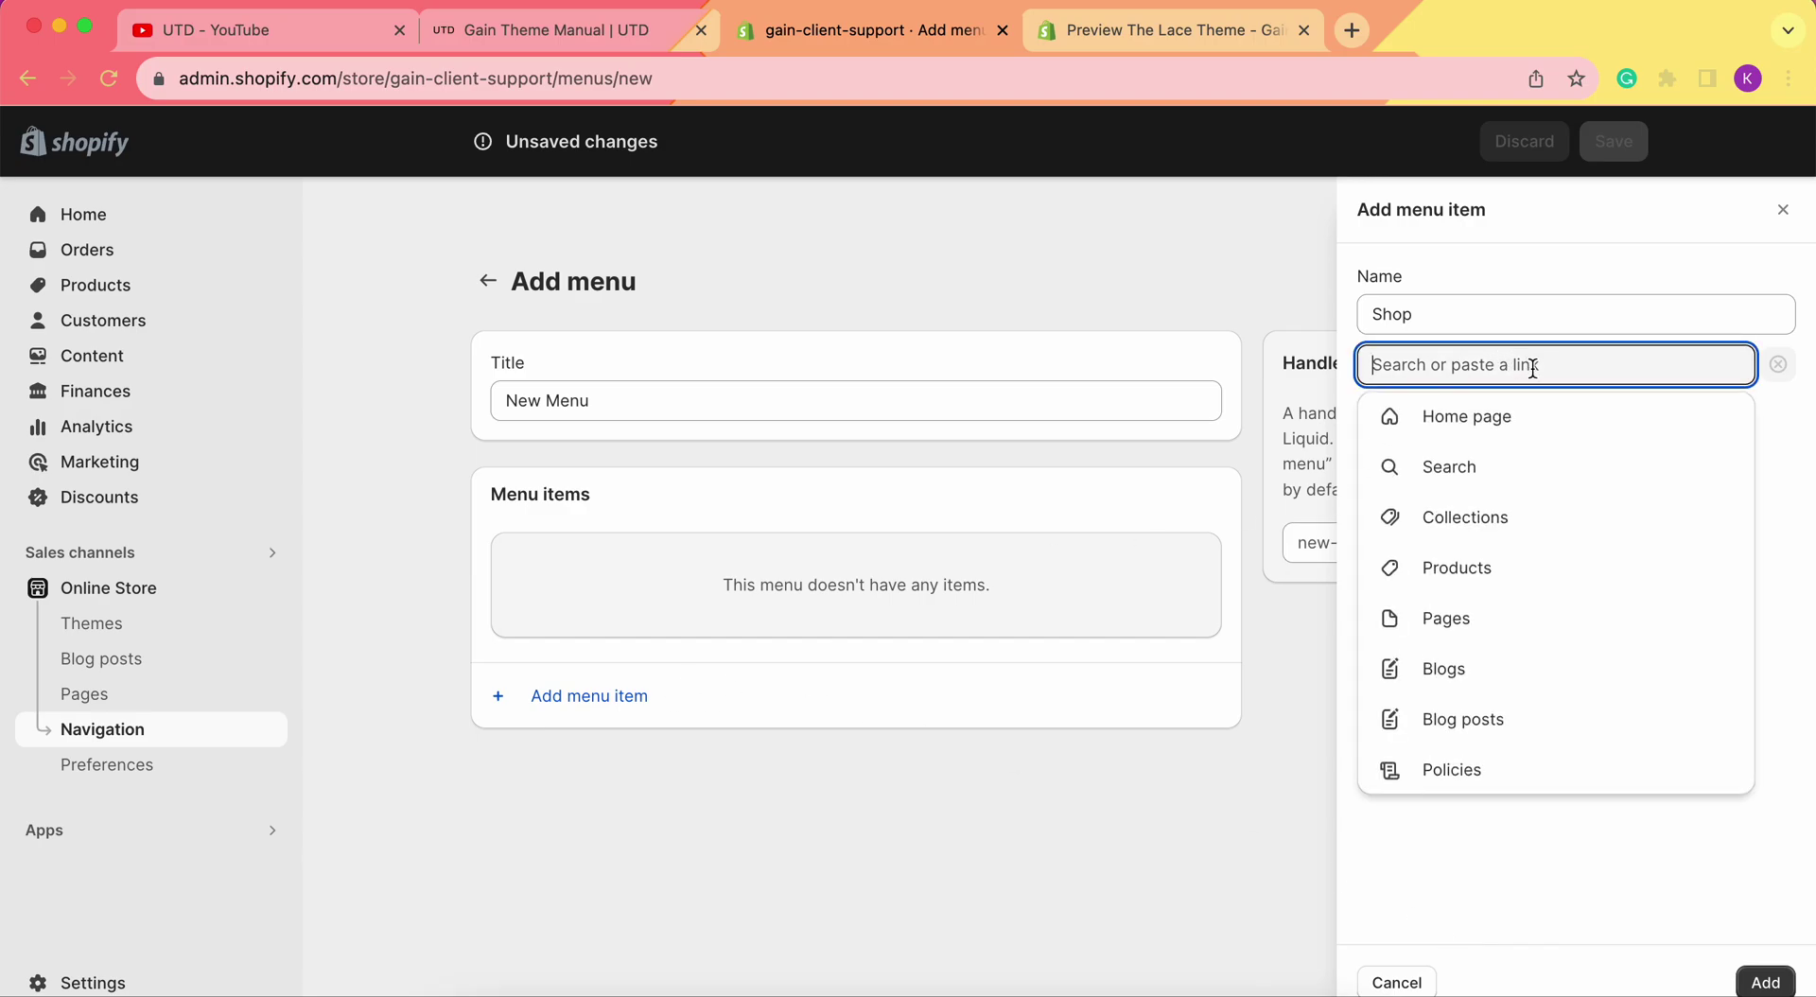
click(1451, 864)
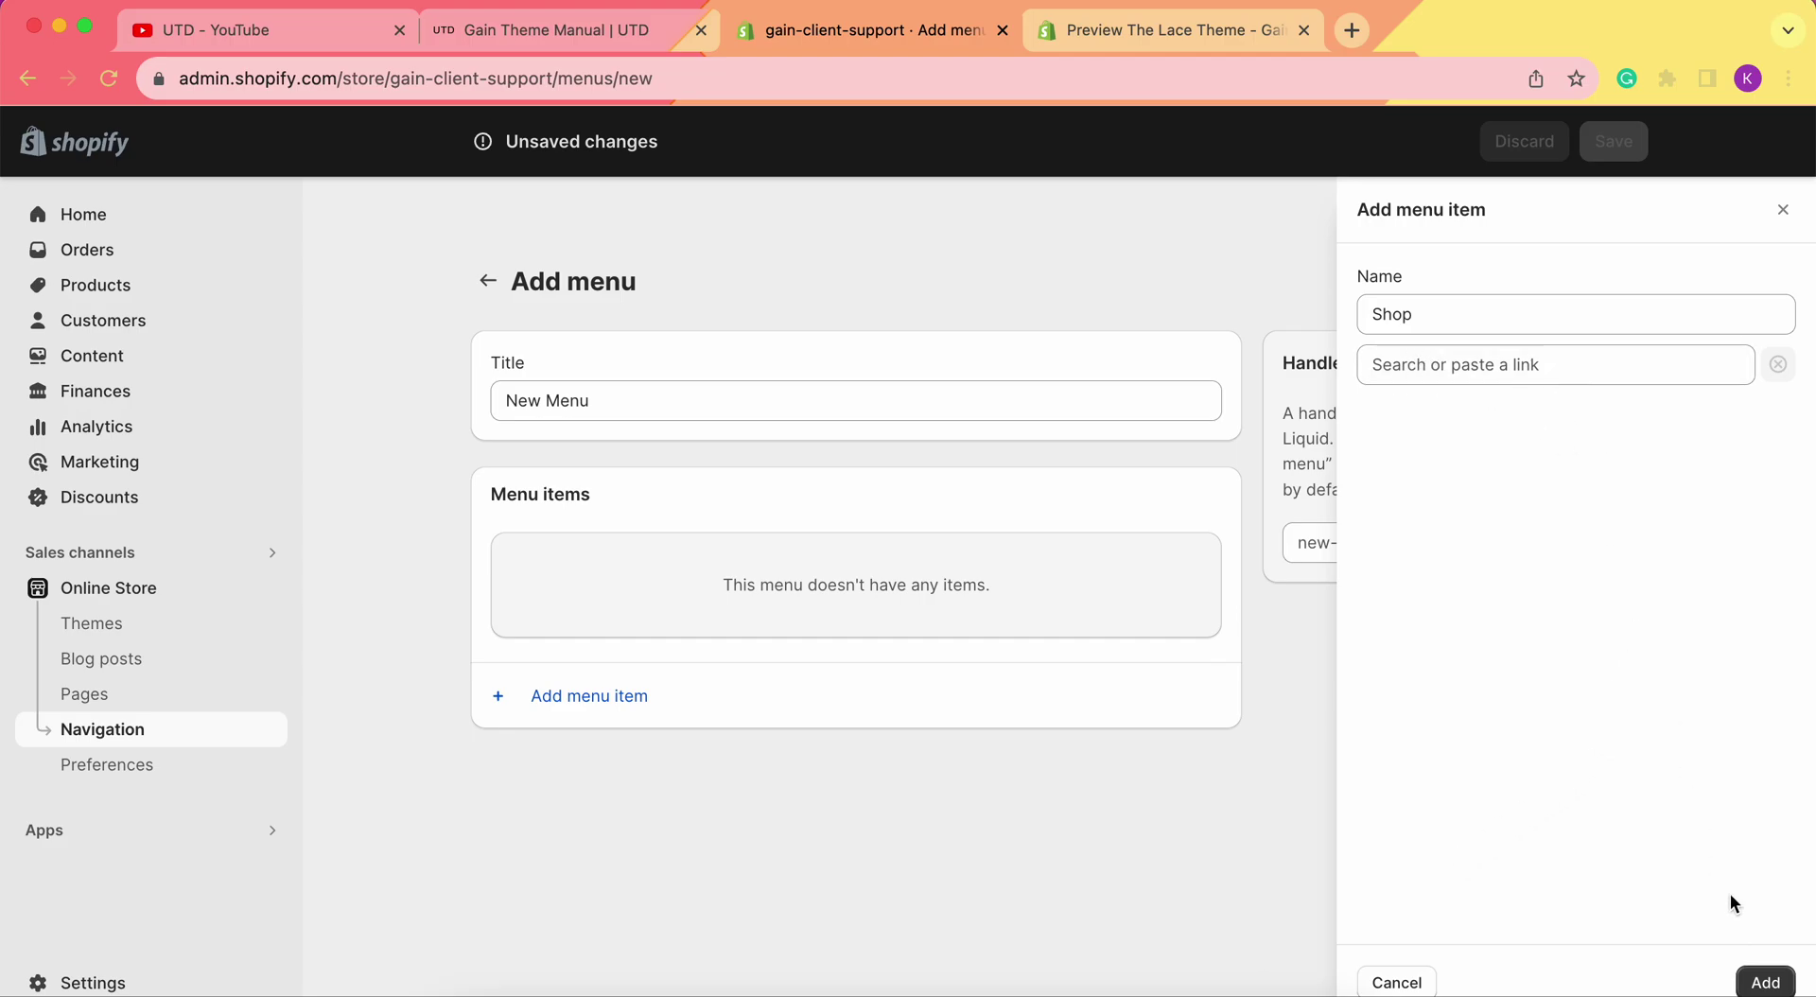
- Try to add the Shop menu item without a link, and try out Search as its link target
click(1765, 980)
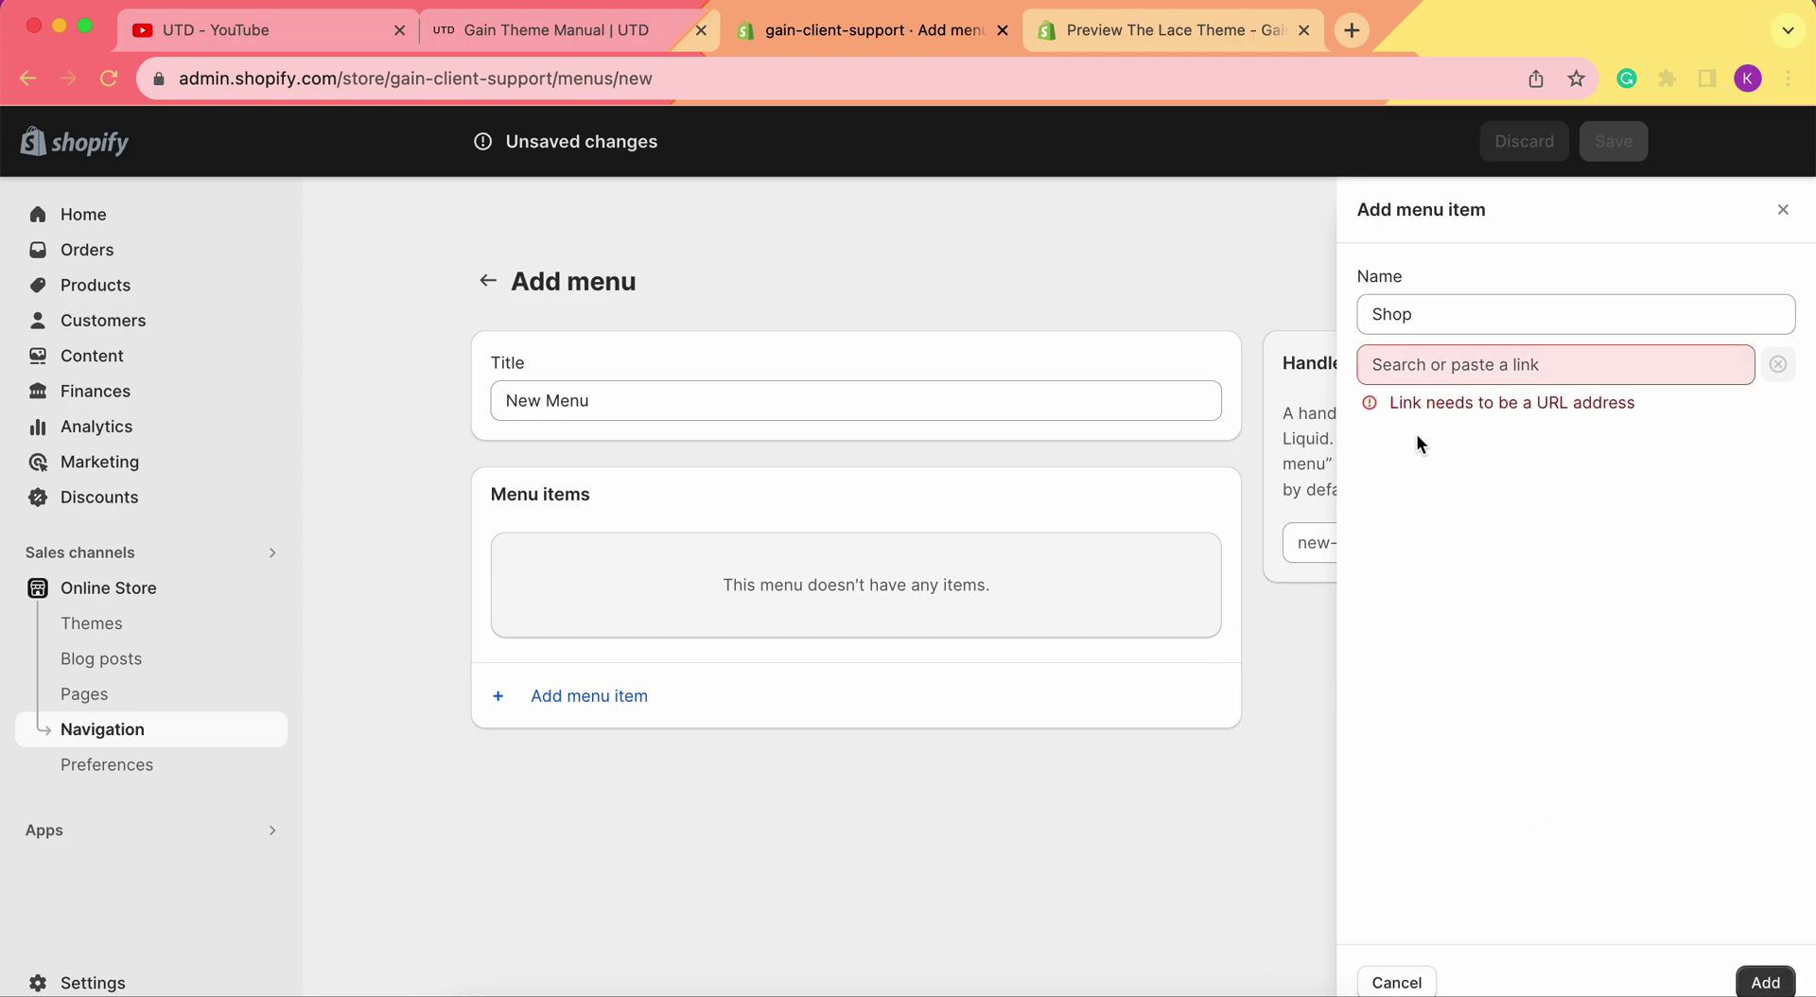
click(1623, 371)
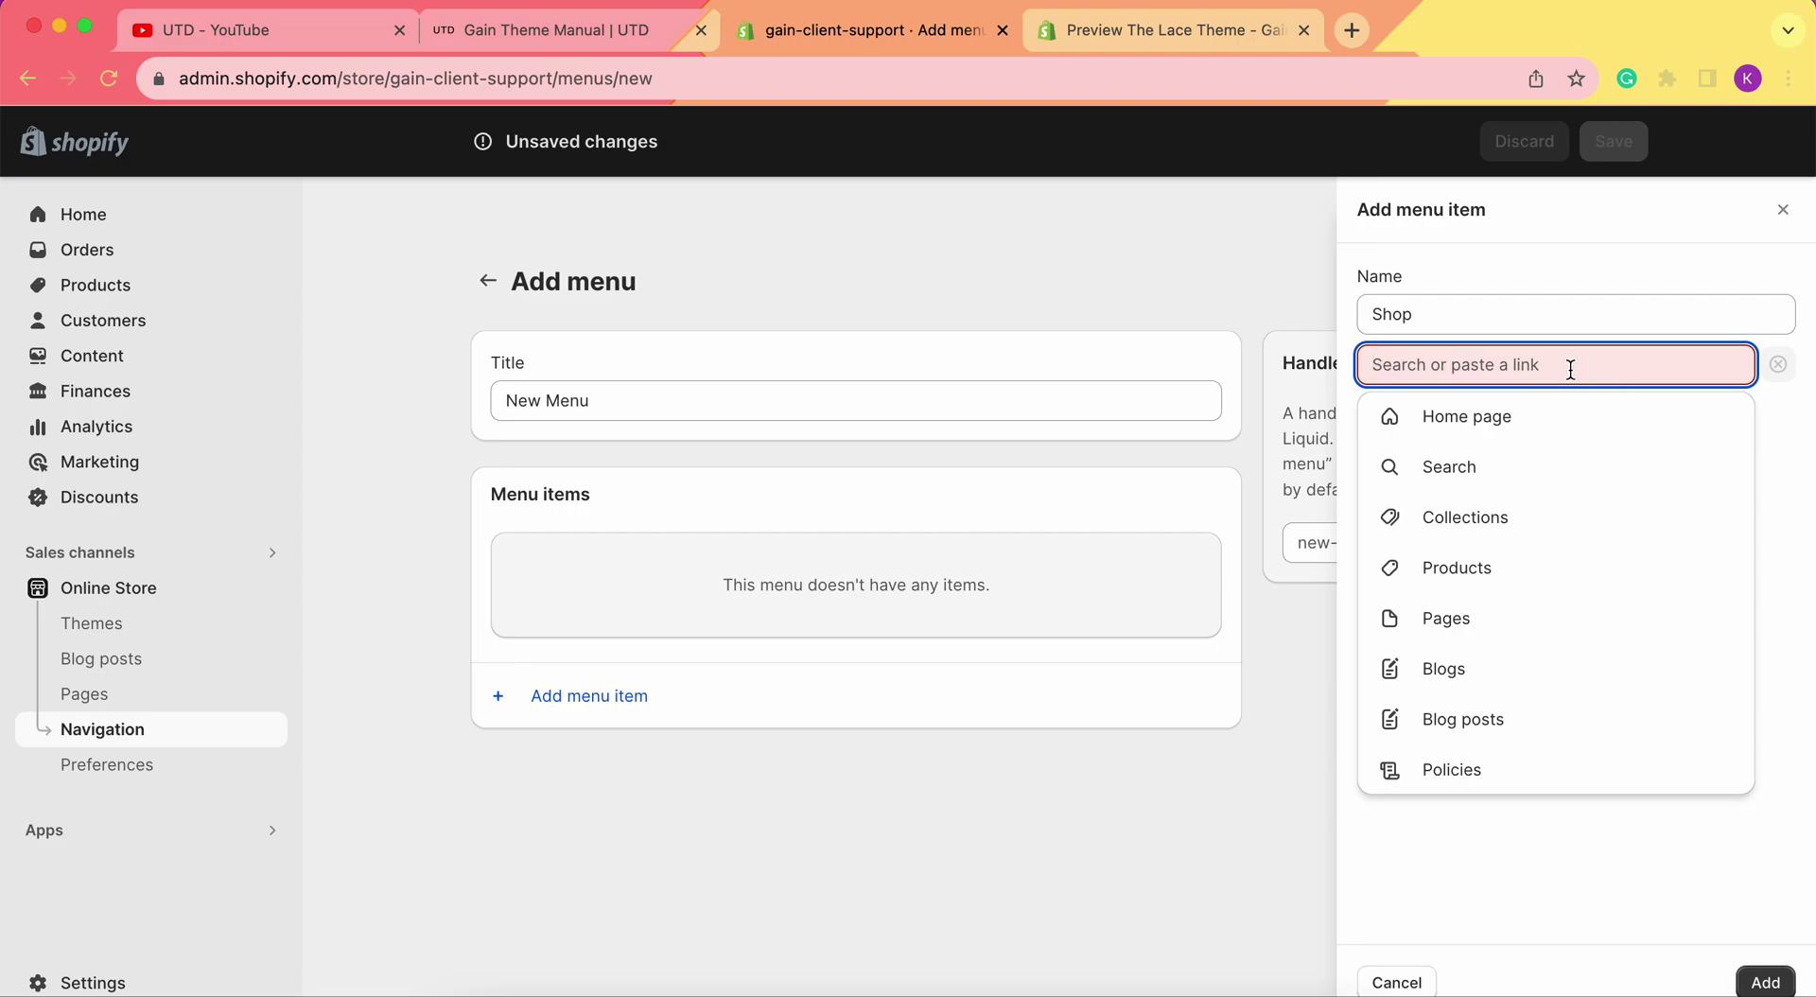
click(1448, 464)
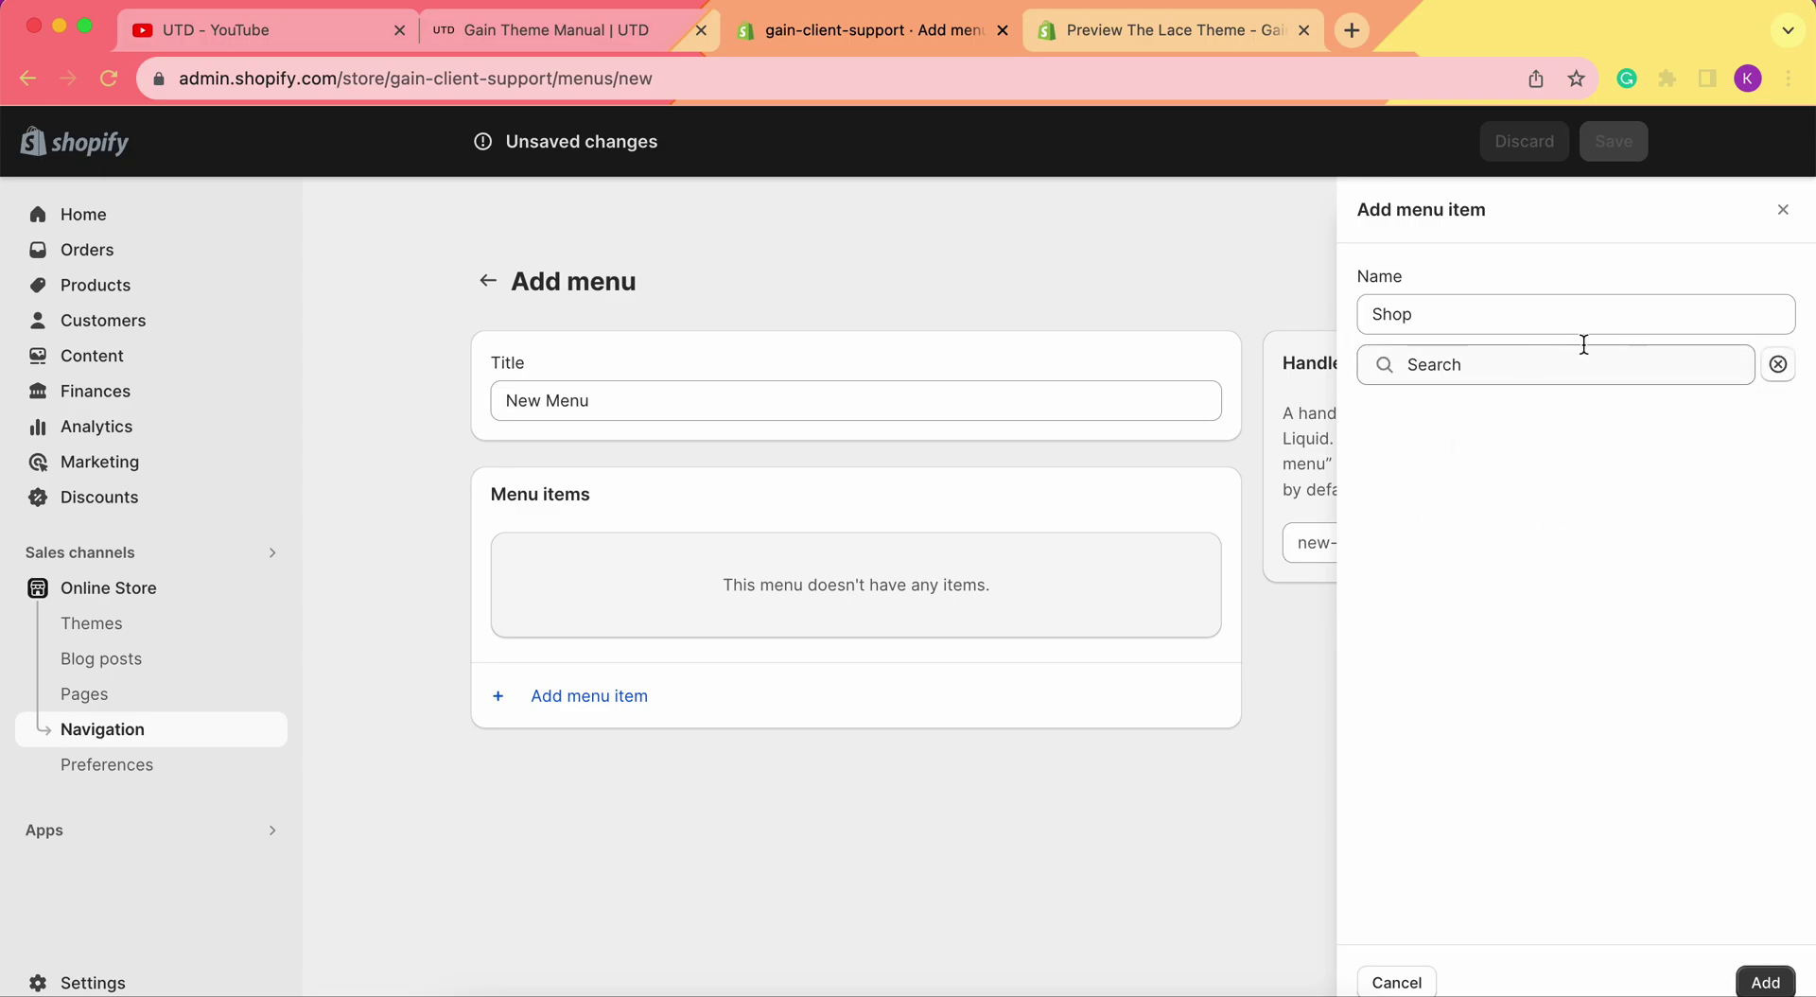
click(1778, 365)
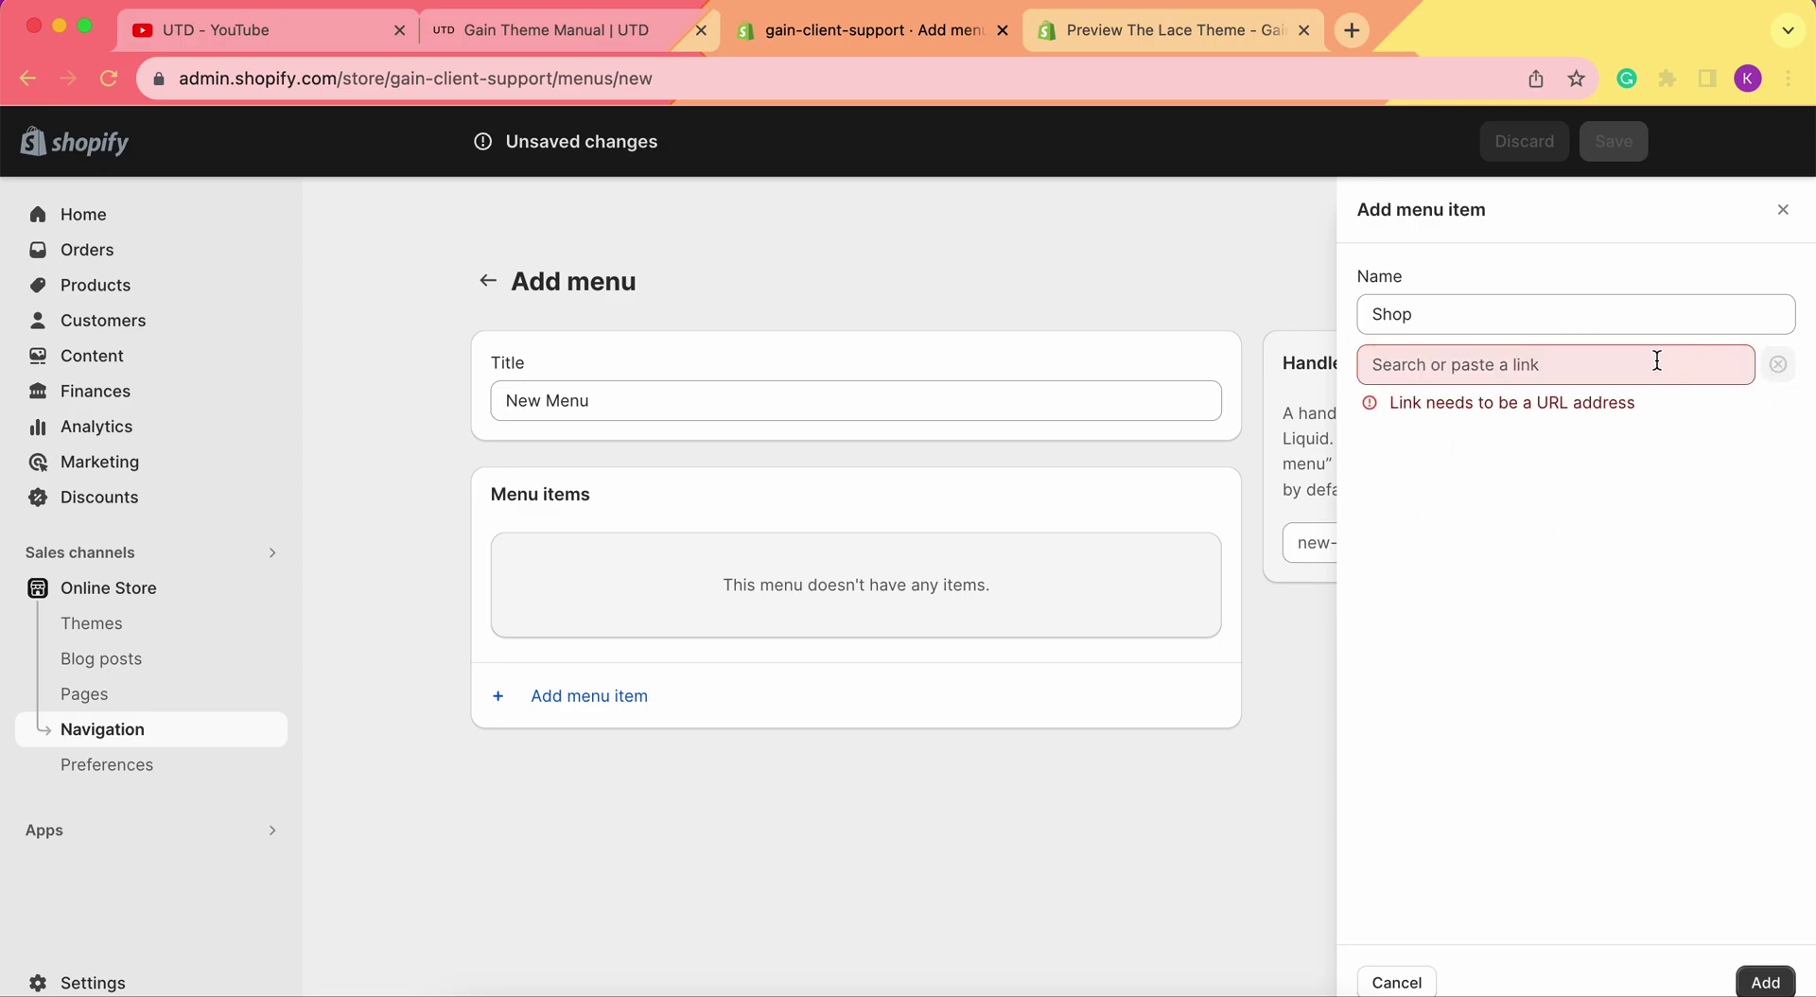
- Set the Shop menu item's link to "#" and add the item to New Menu
click(1657, 360)
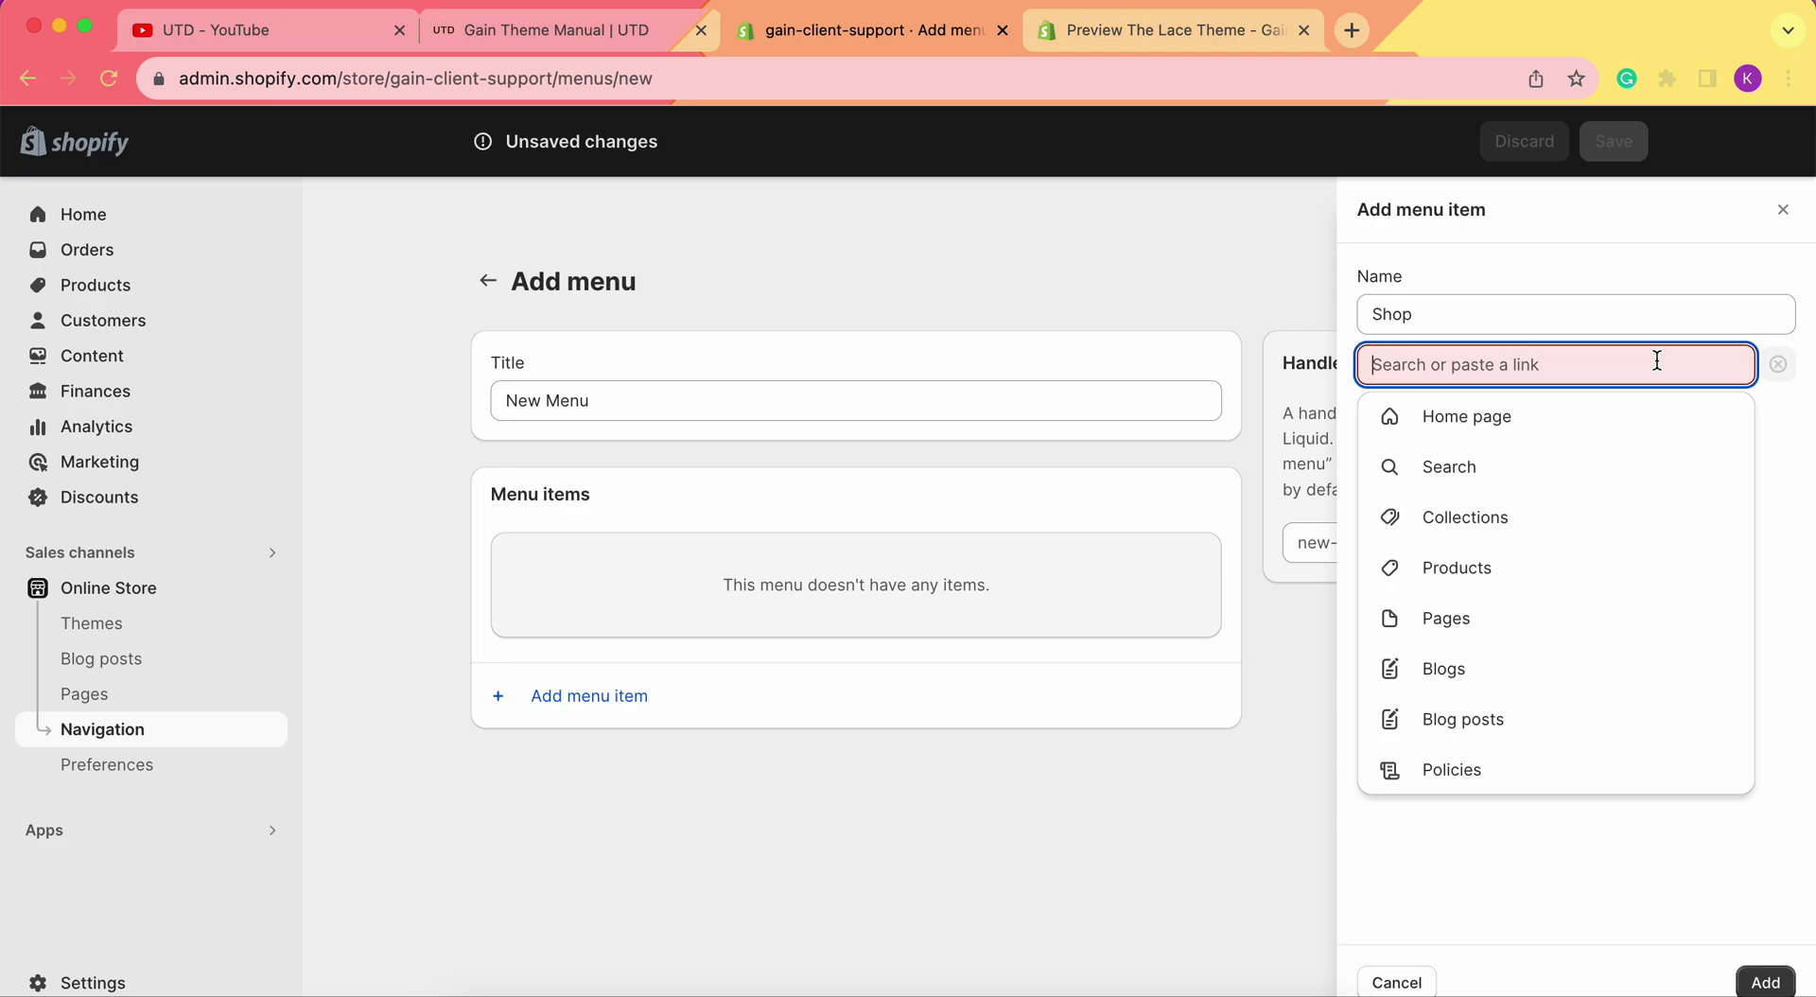
text(#)
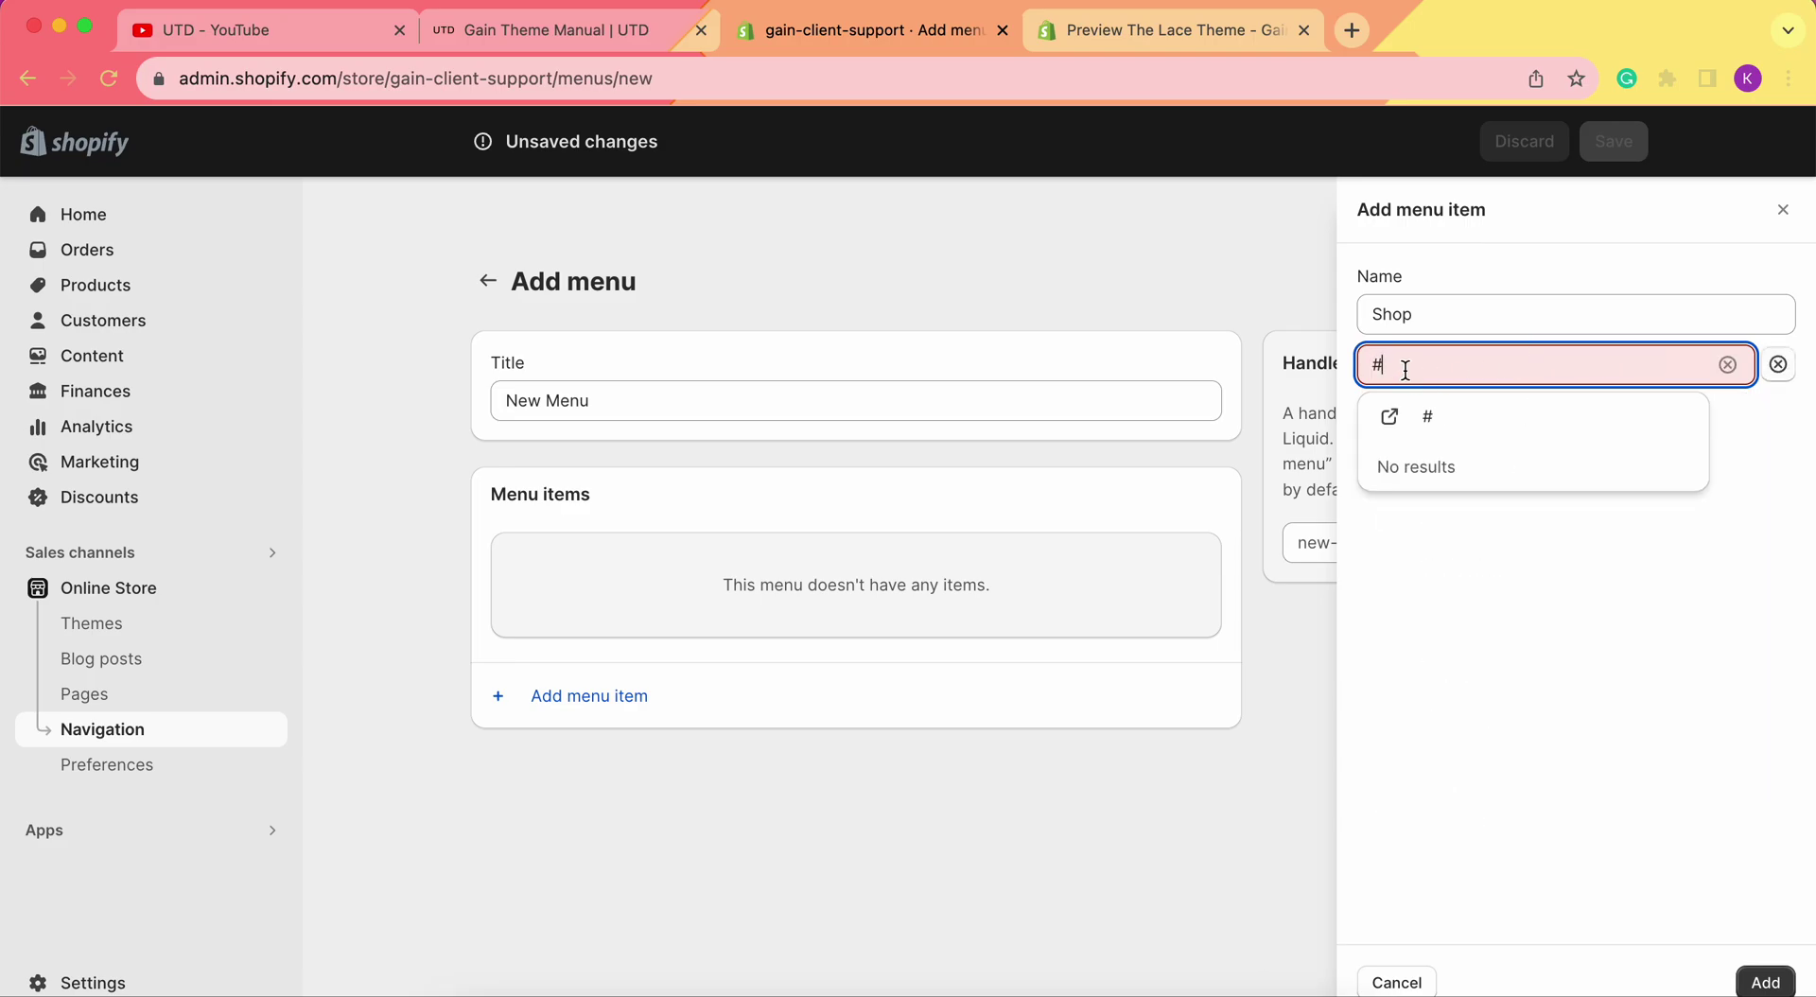
click(1464, 430)
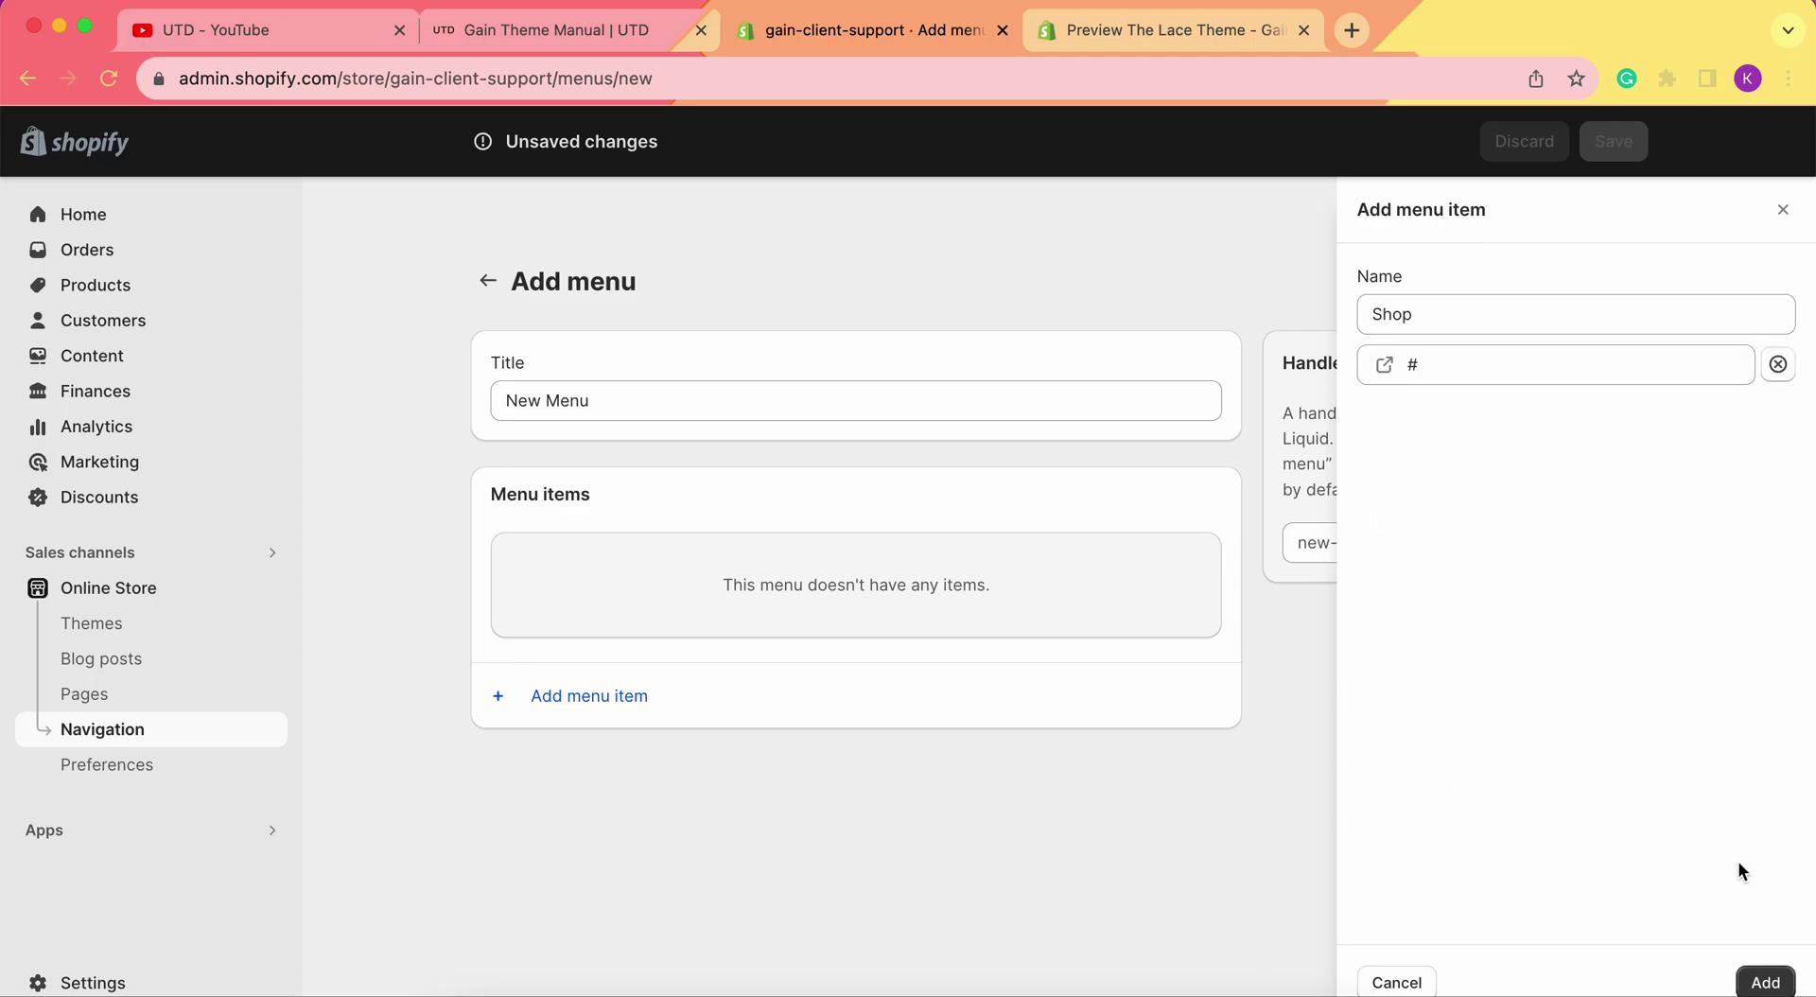
click(1764, 983)
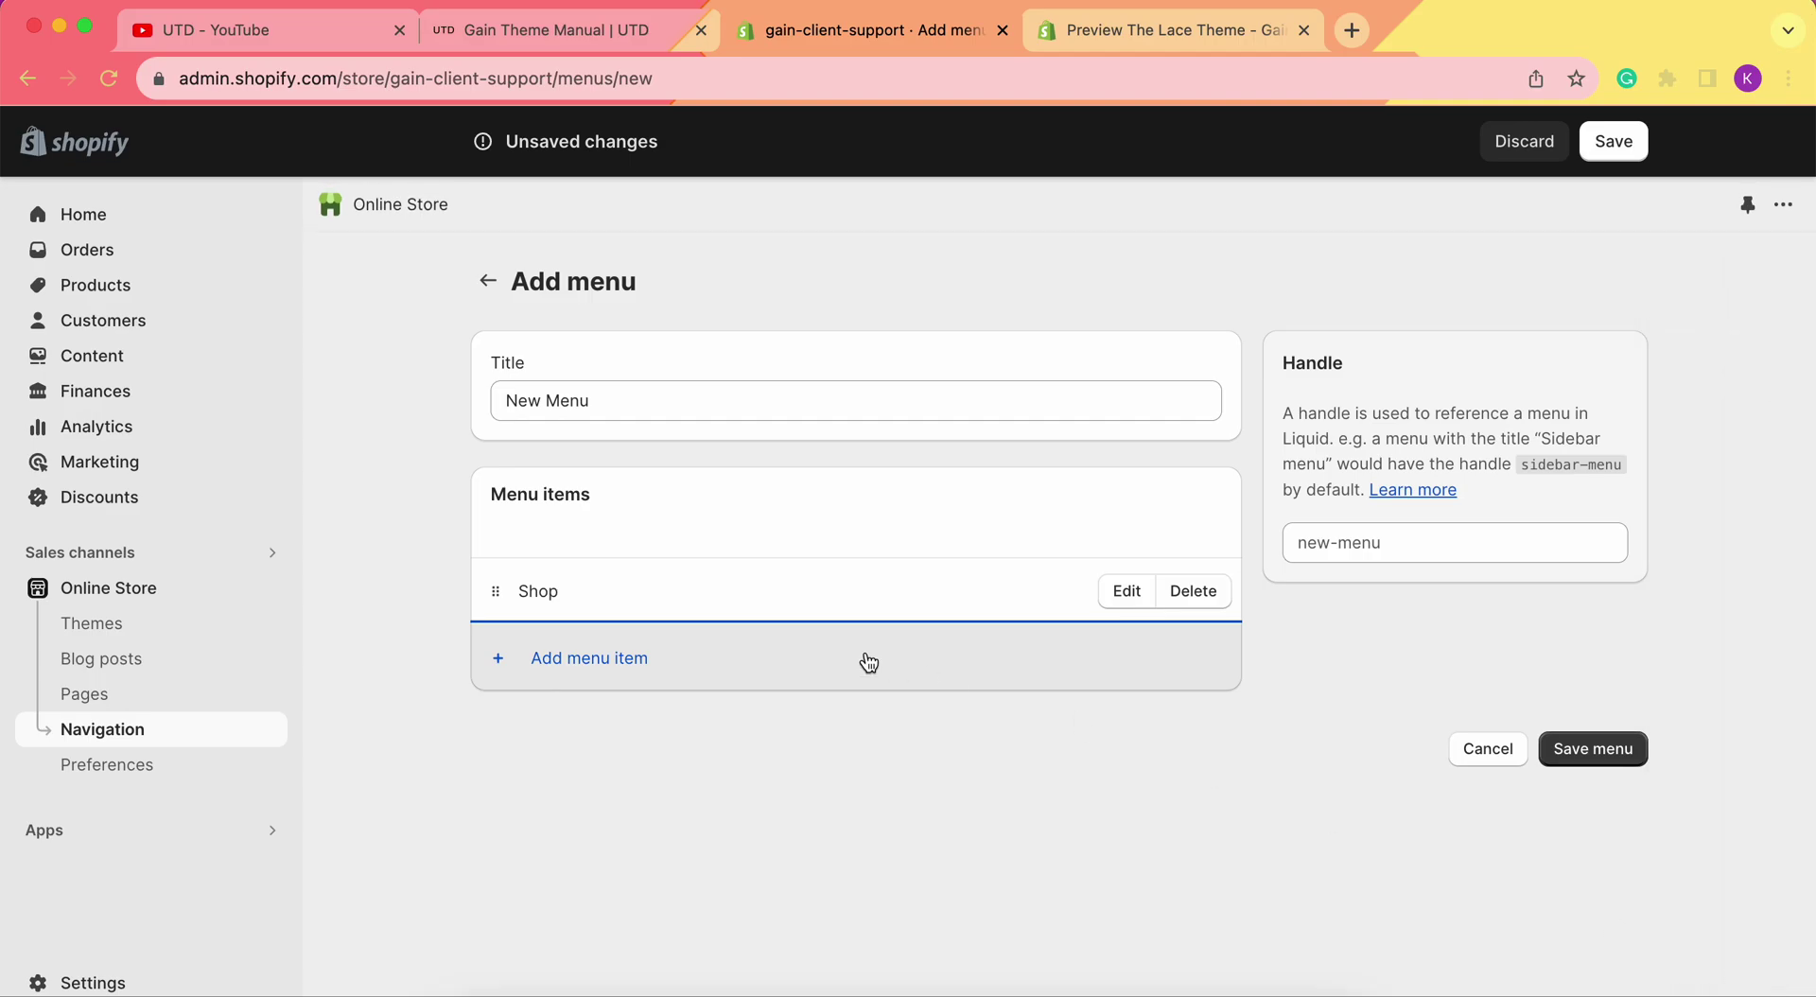
- Open the Shop menu item for editing and view its link options
click(1116, 604)
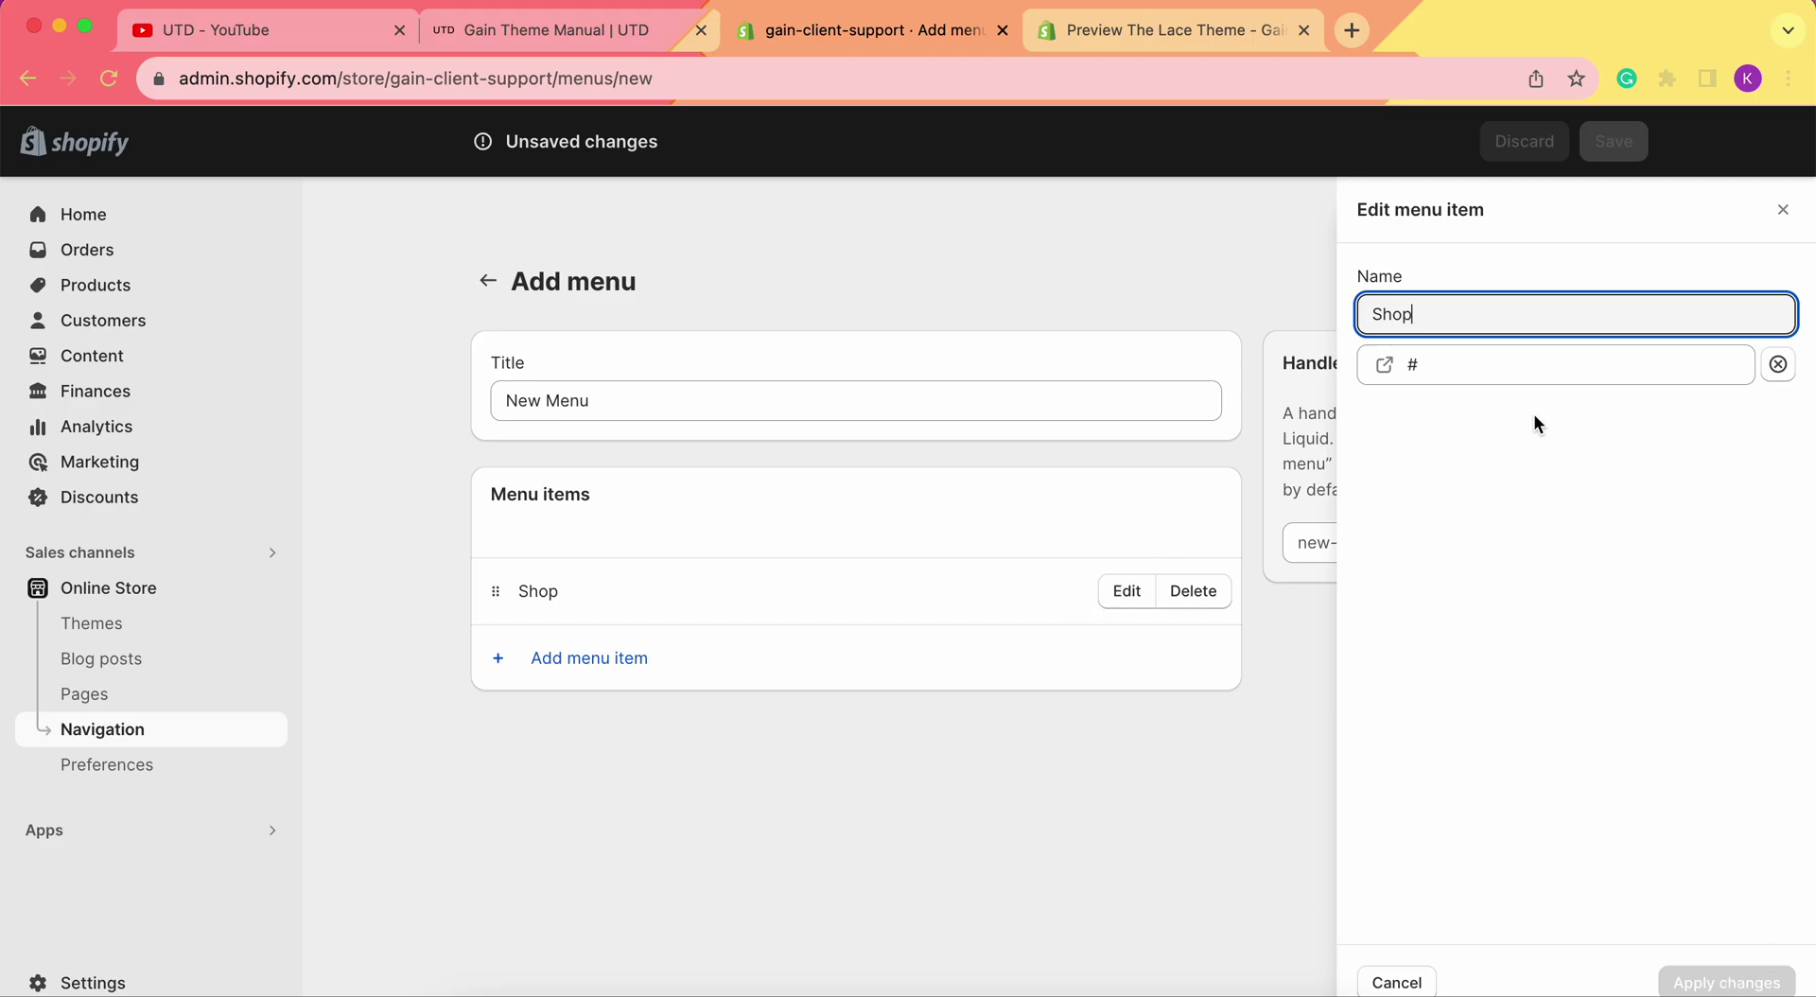
click(1473, 355)
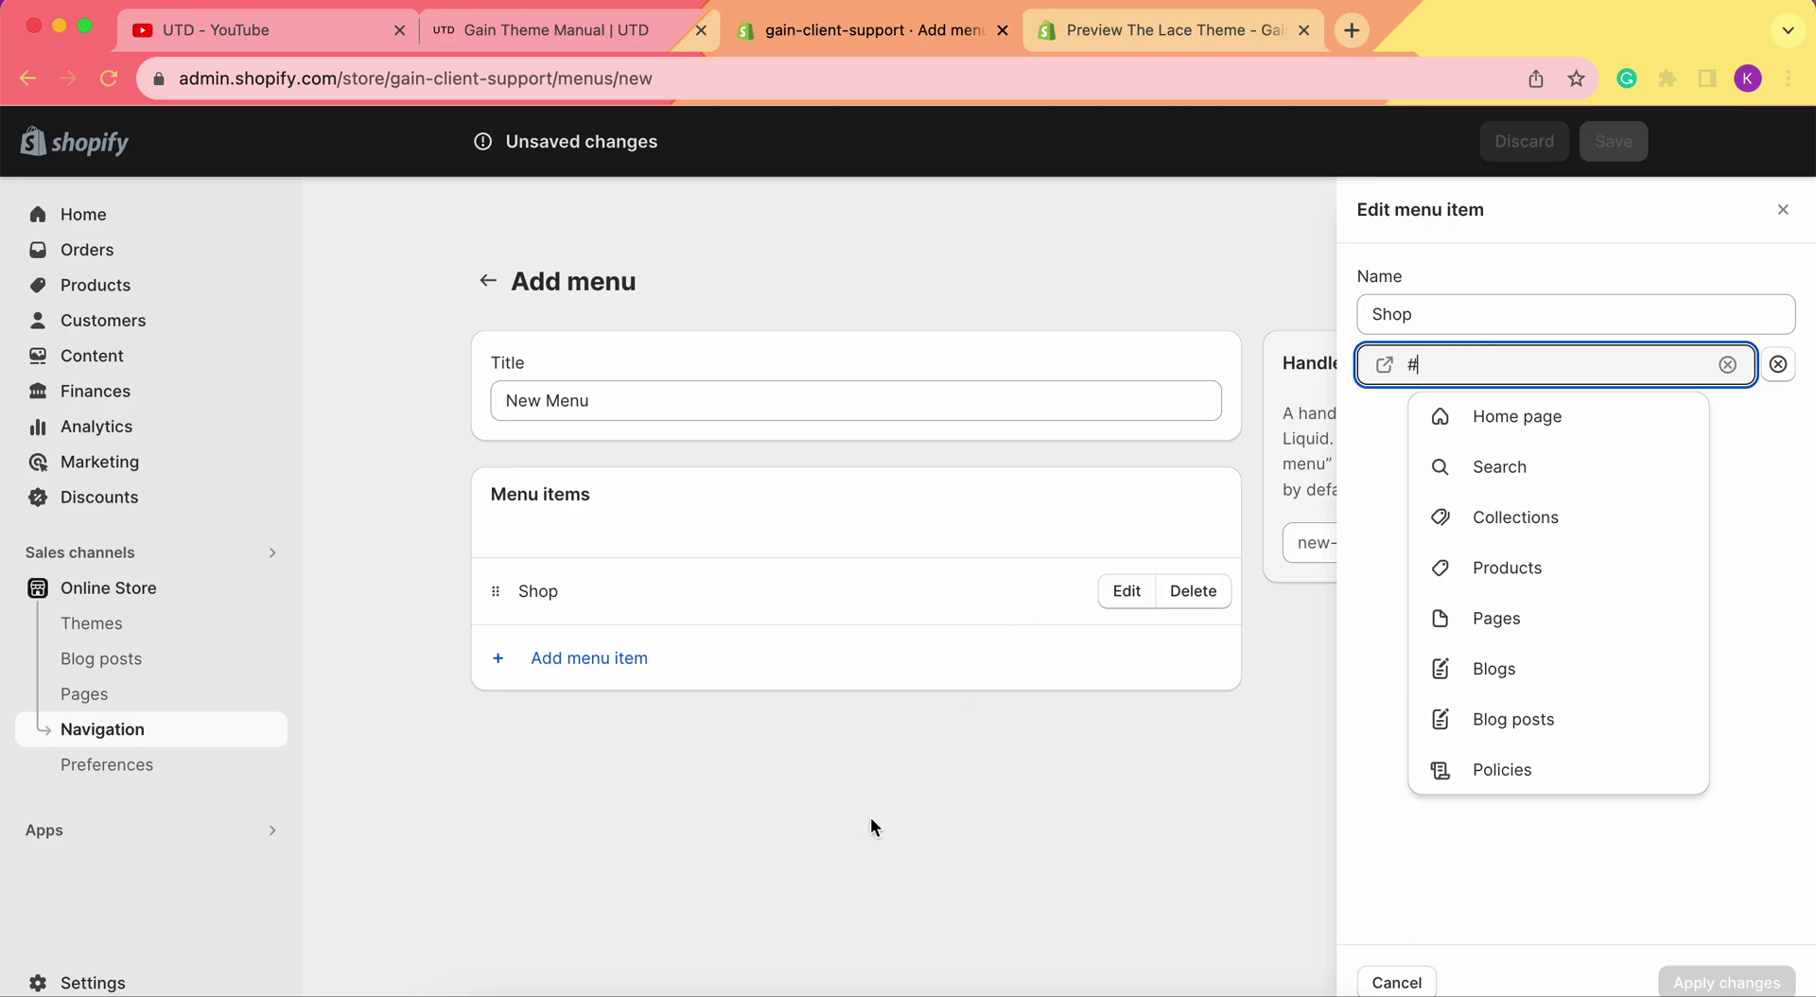
click(908, 743)
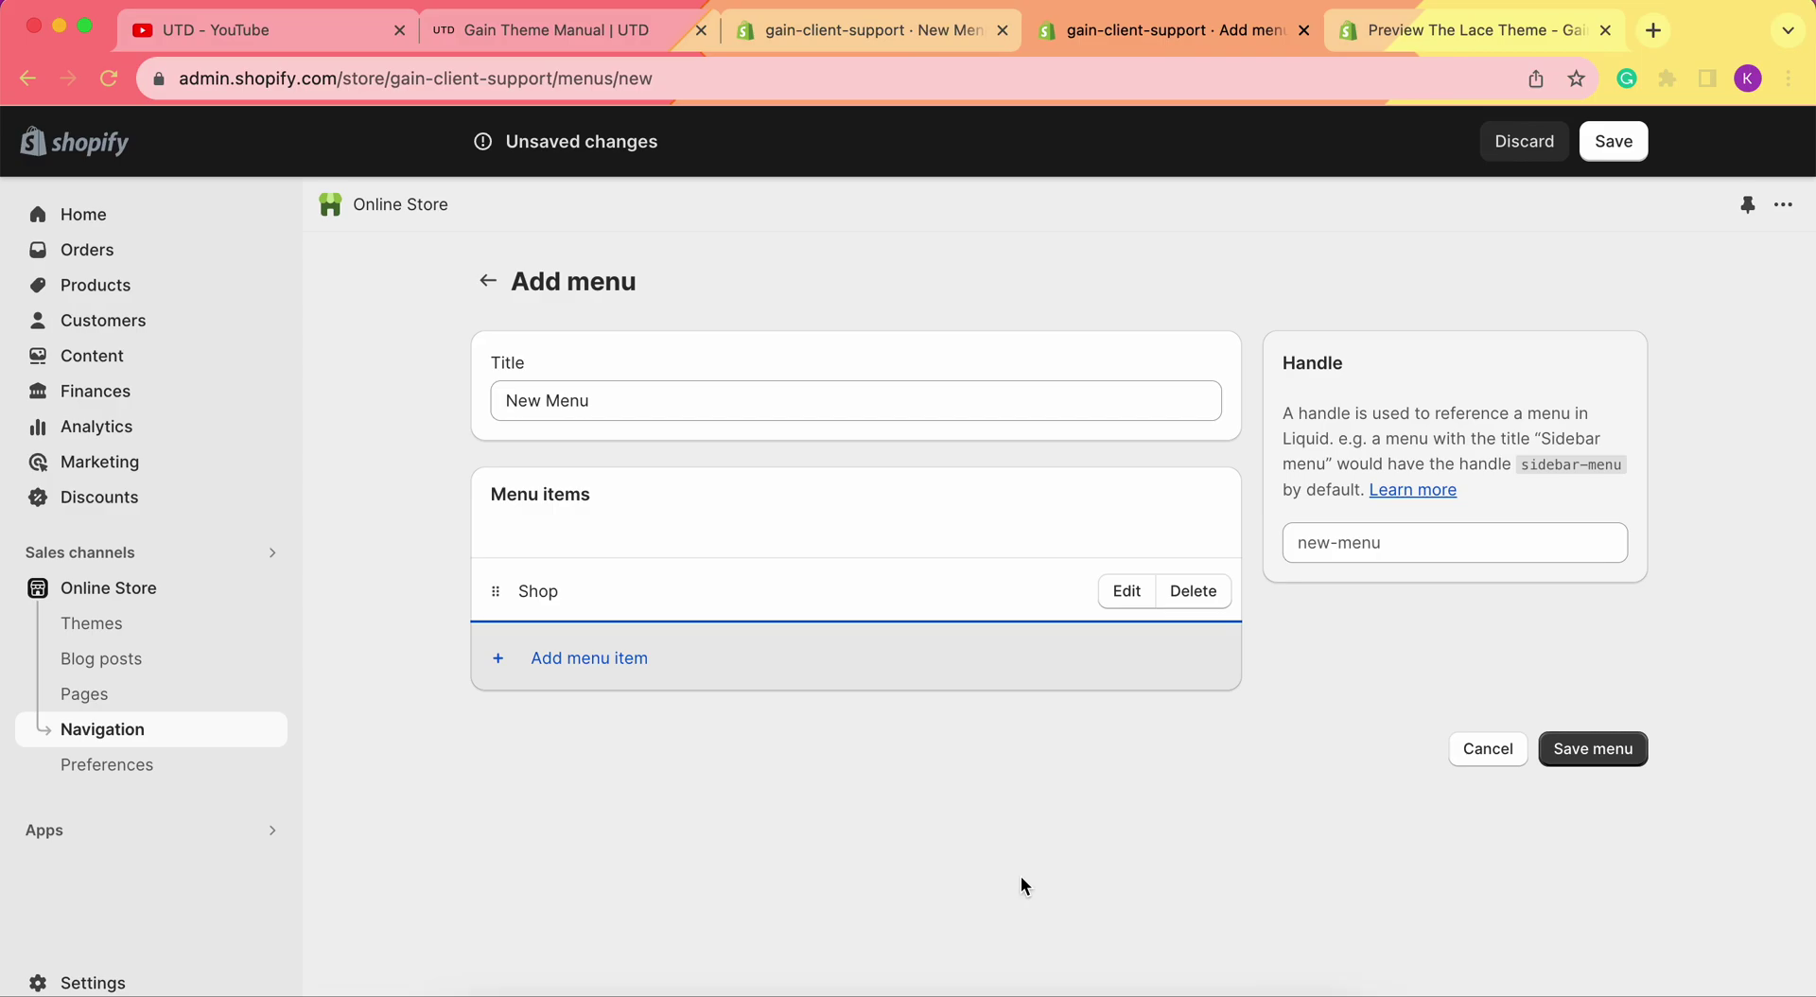
- Start another menu item in New Menu, name it "Dresses" and bring up its link options
click(601, 672)
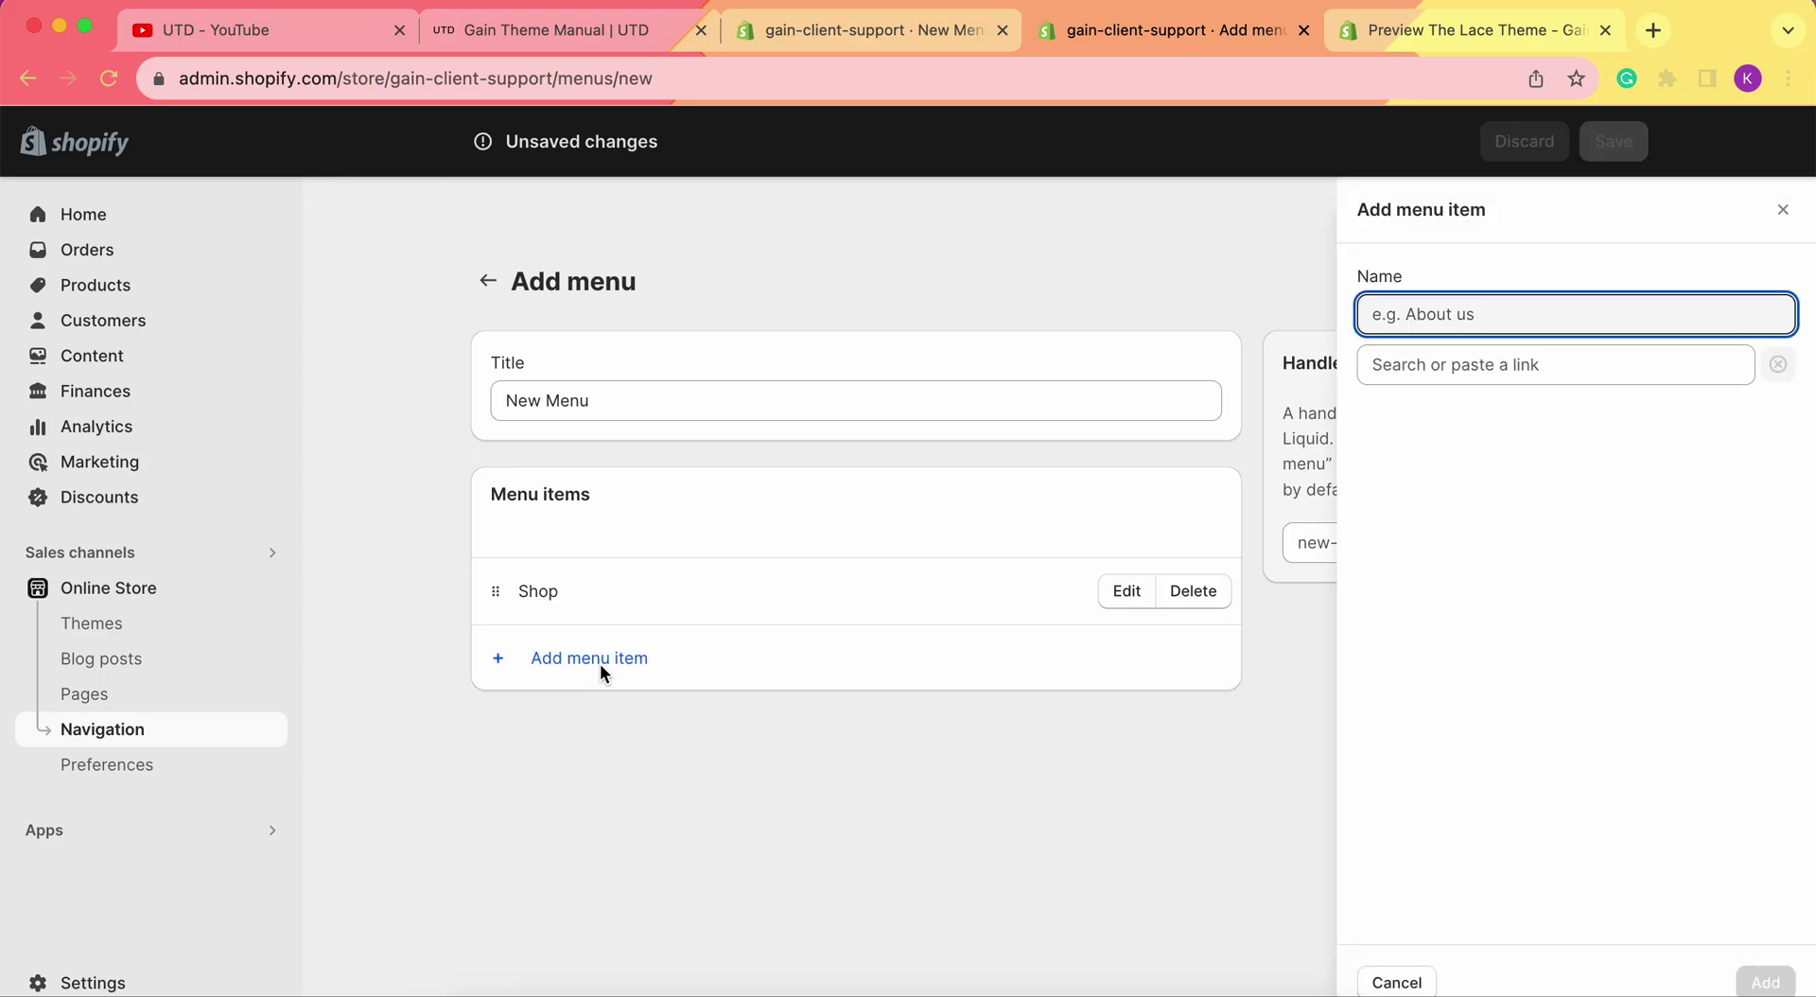
text(D)
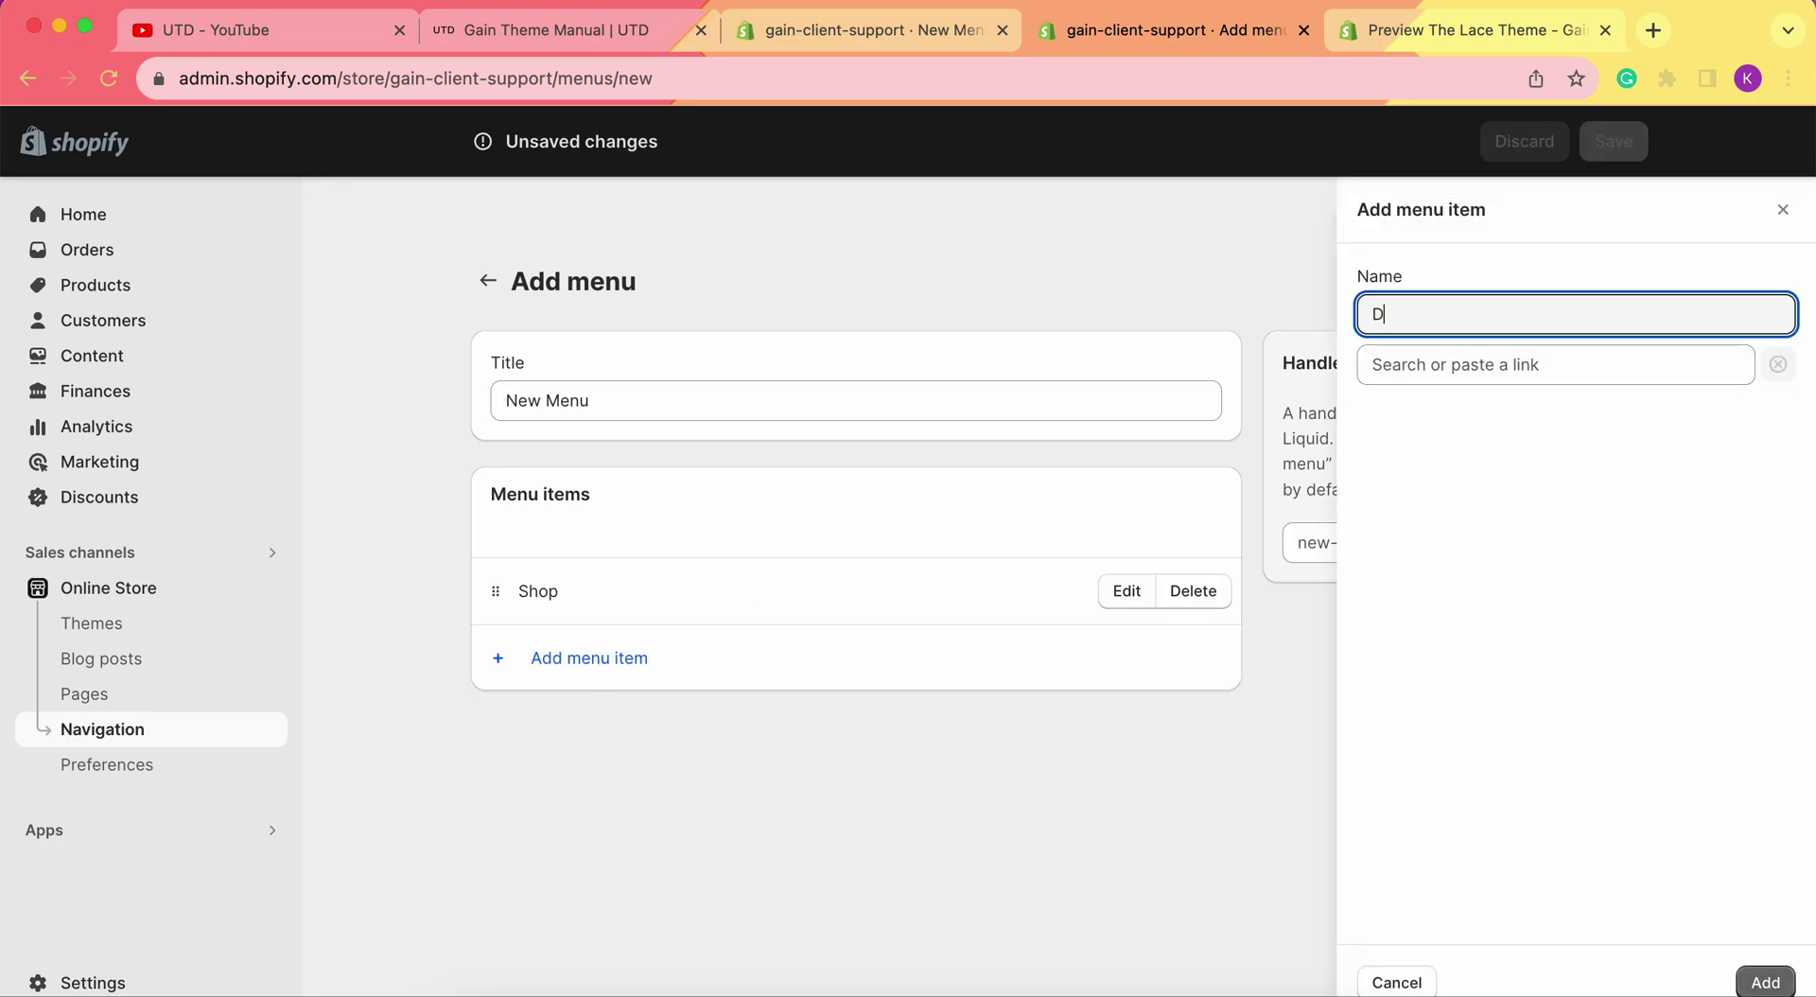
text(resses)
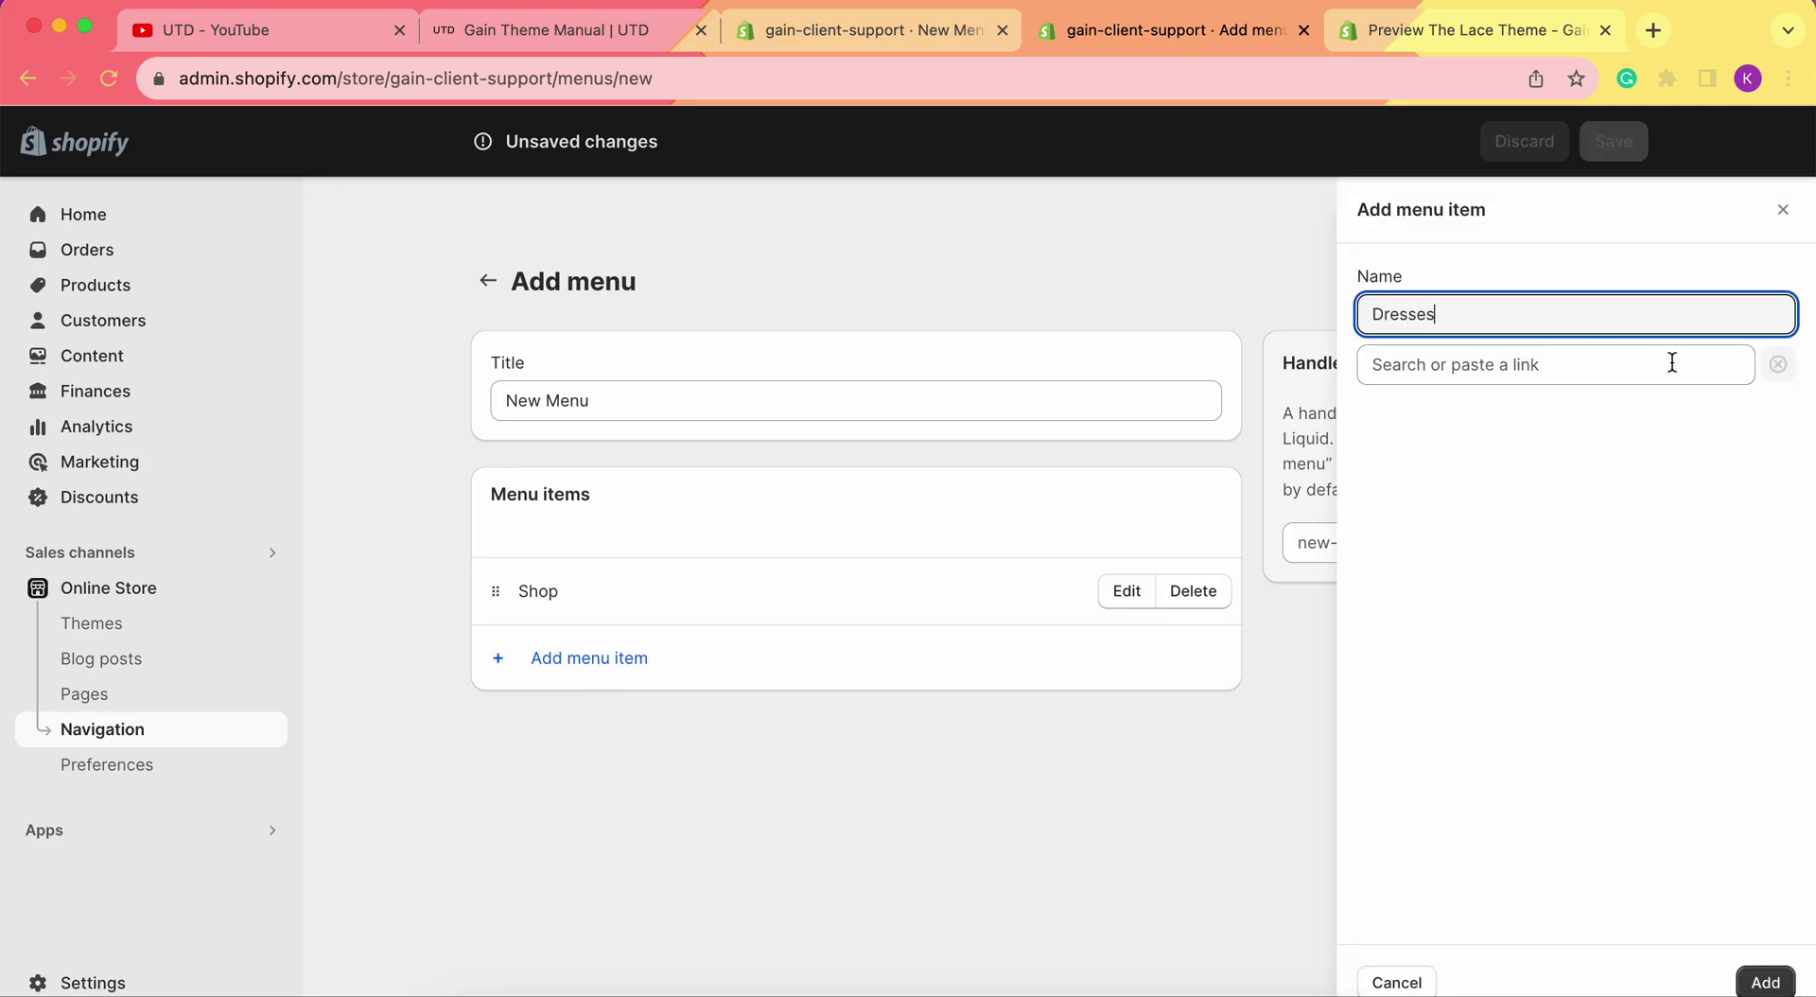
click(1524, 366)
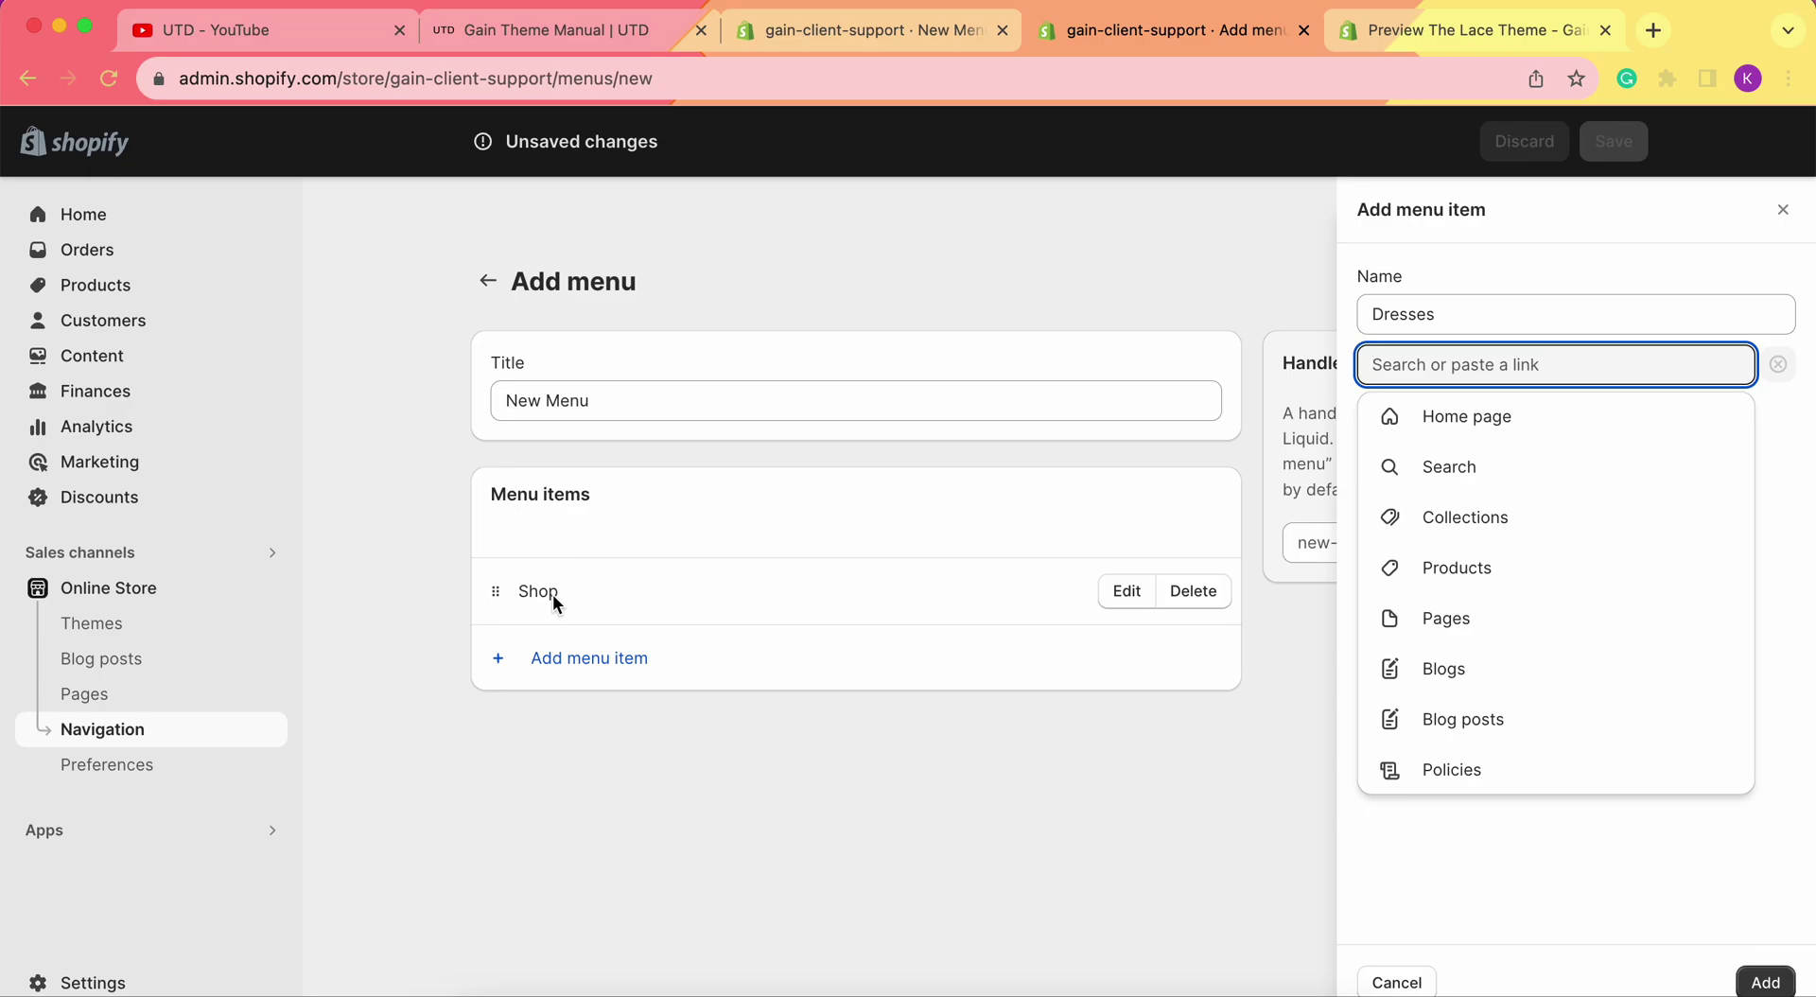
- Switch to The Lace theme preview and examine the Shop mega menu and its Dresses collection page
click(1450, 30)
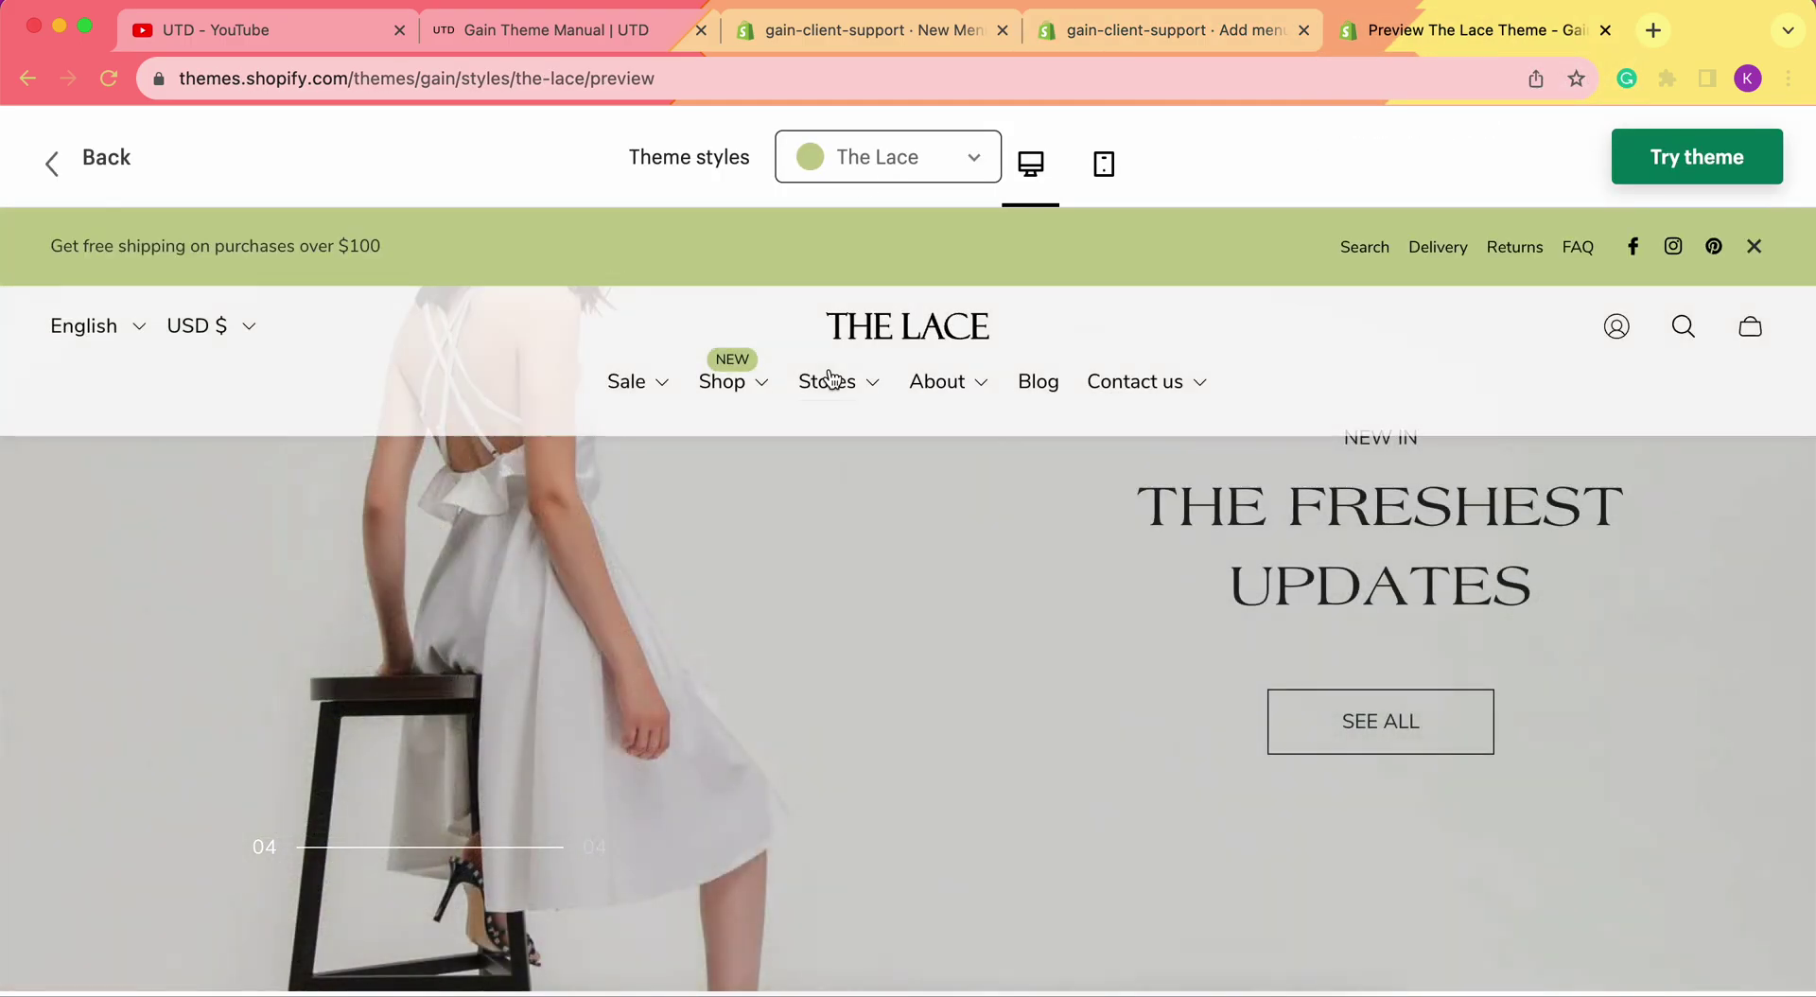
mouse_move(752, 392)
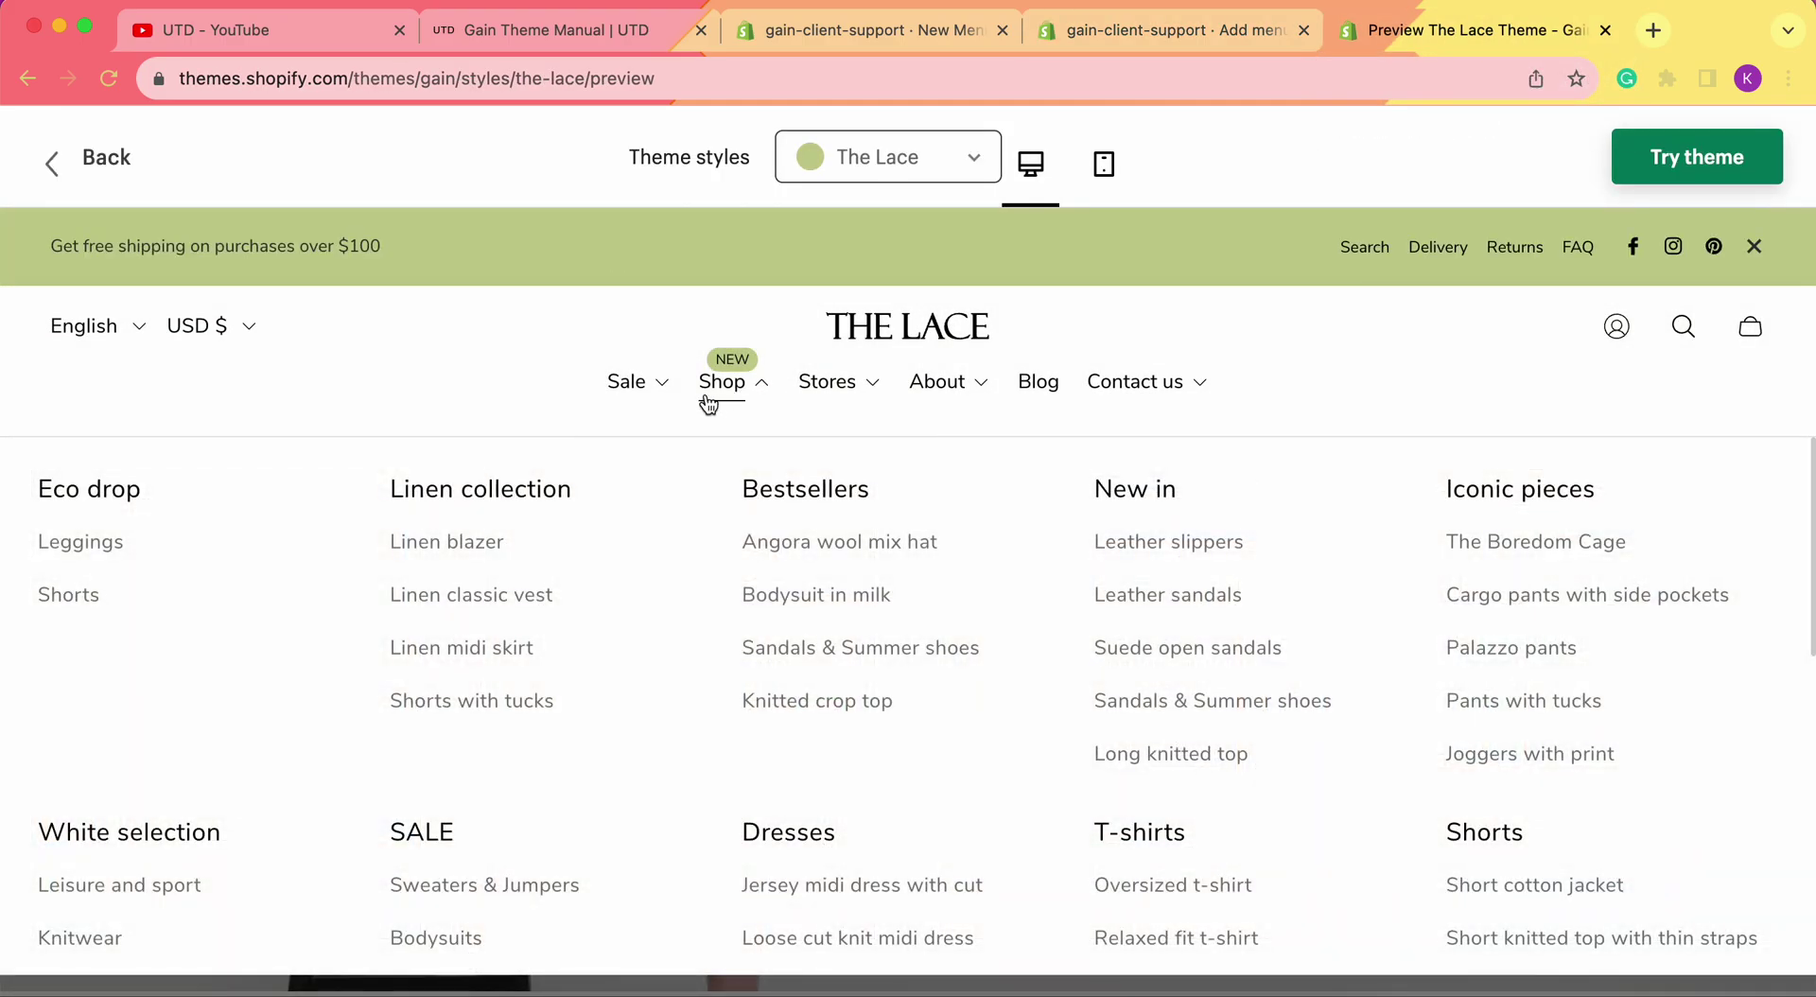
click(727, 388)
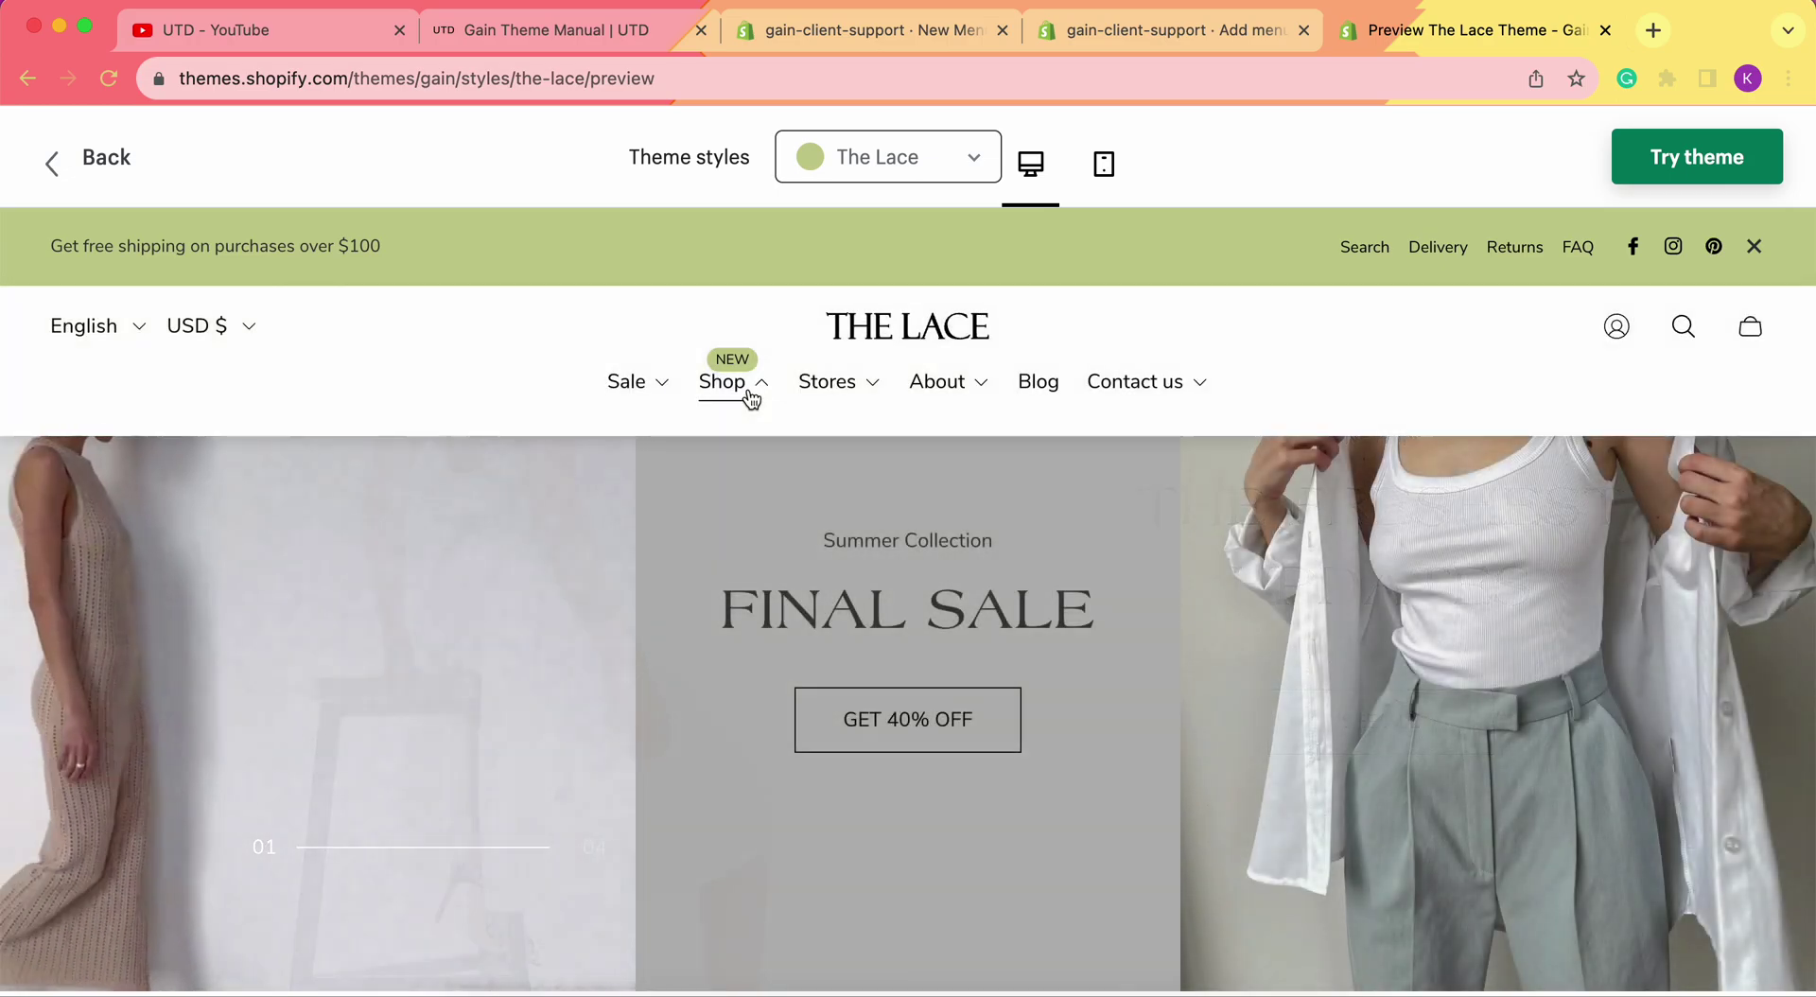
mouse_move(737, 409)
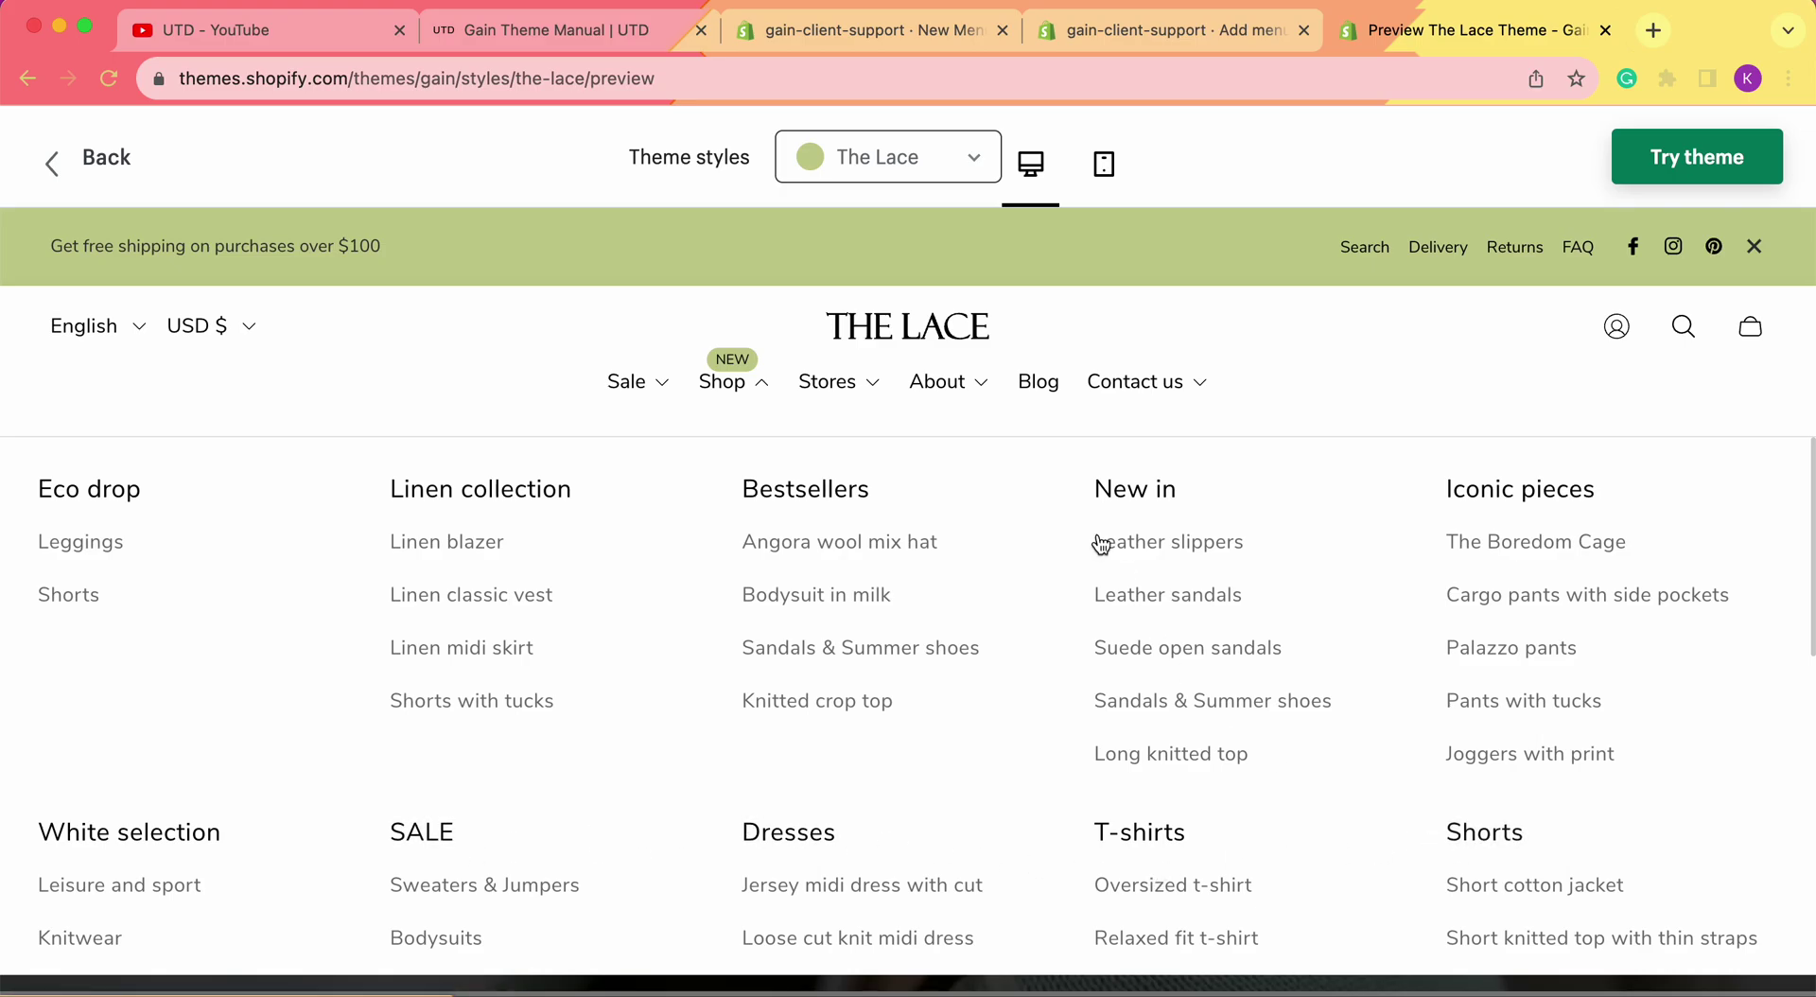
click(794, 834)
scroll(1127, 582, down, 10)
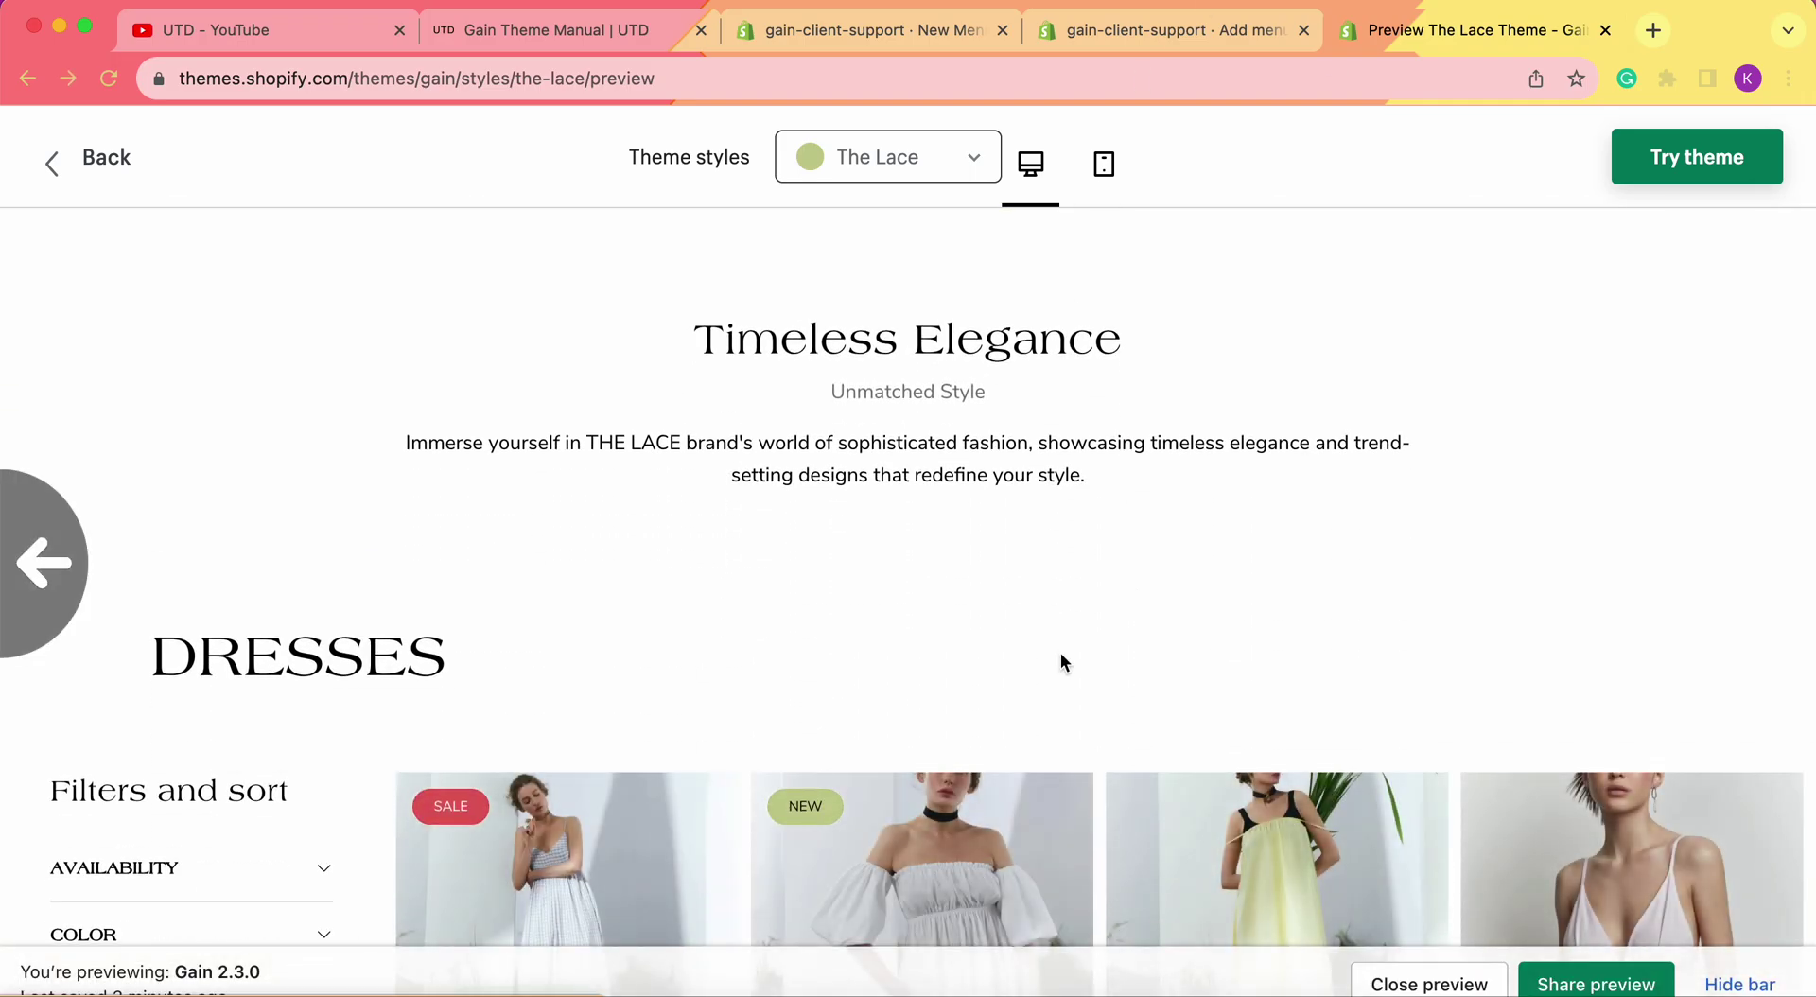
- Return to the Shopify admin and link the Dresses menu item to the Dresses collection
click(1139, 45)
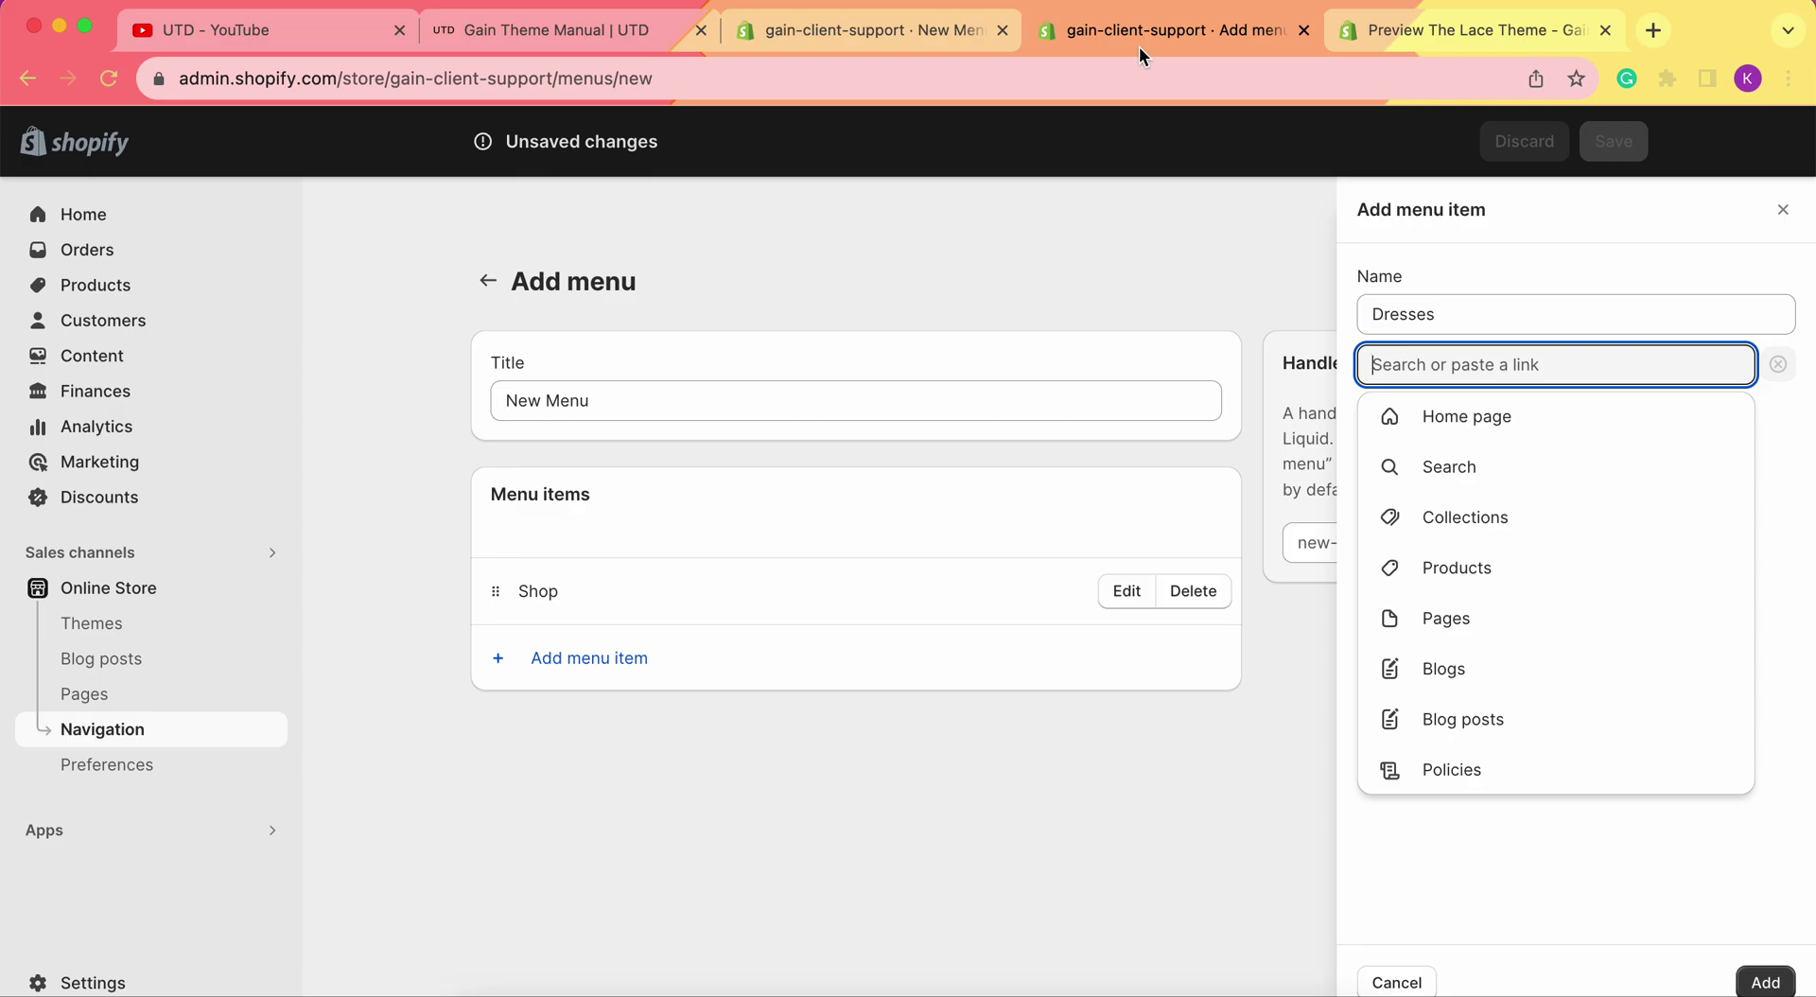
click(1481, 520)
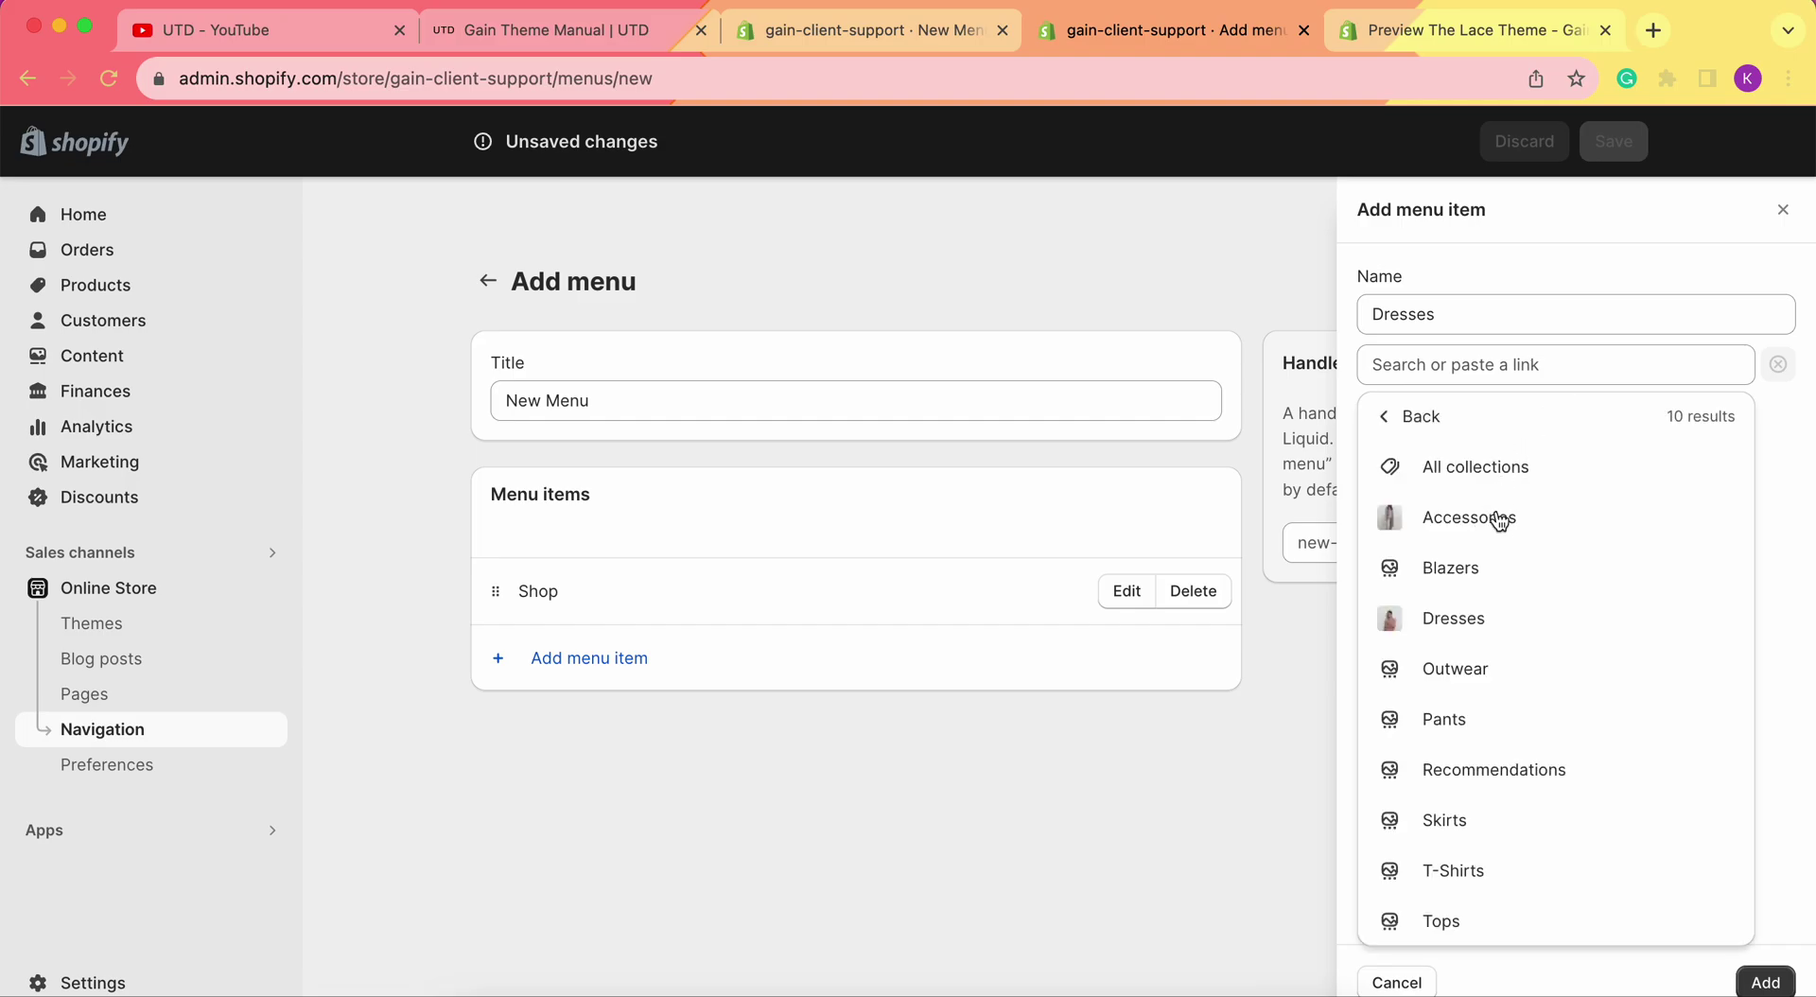
click(1475, 620)
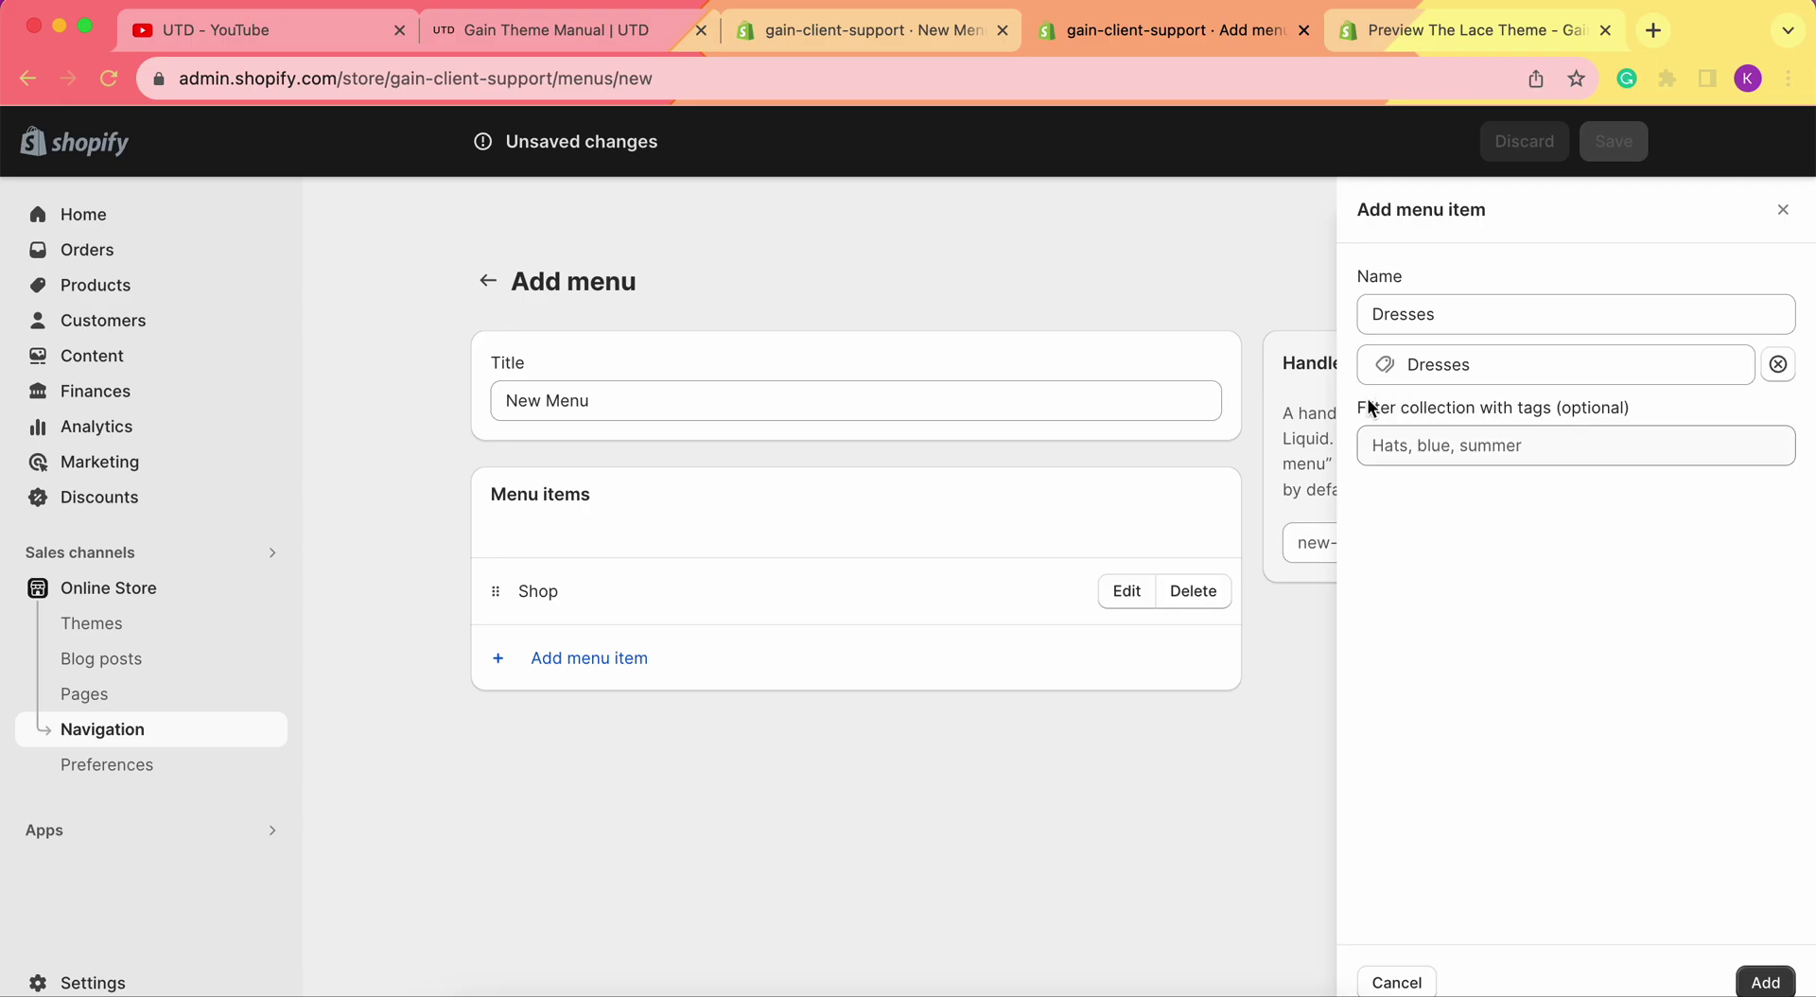
click(1477, 448)
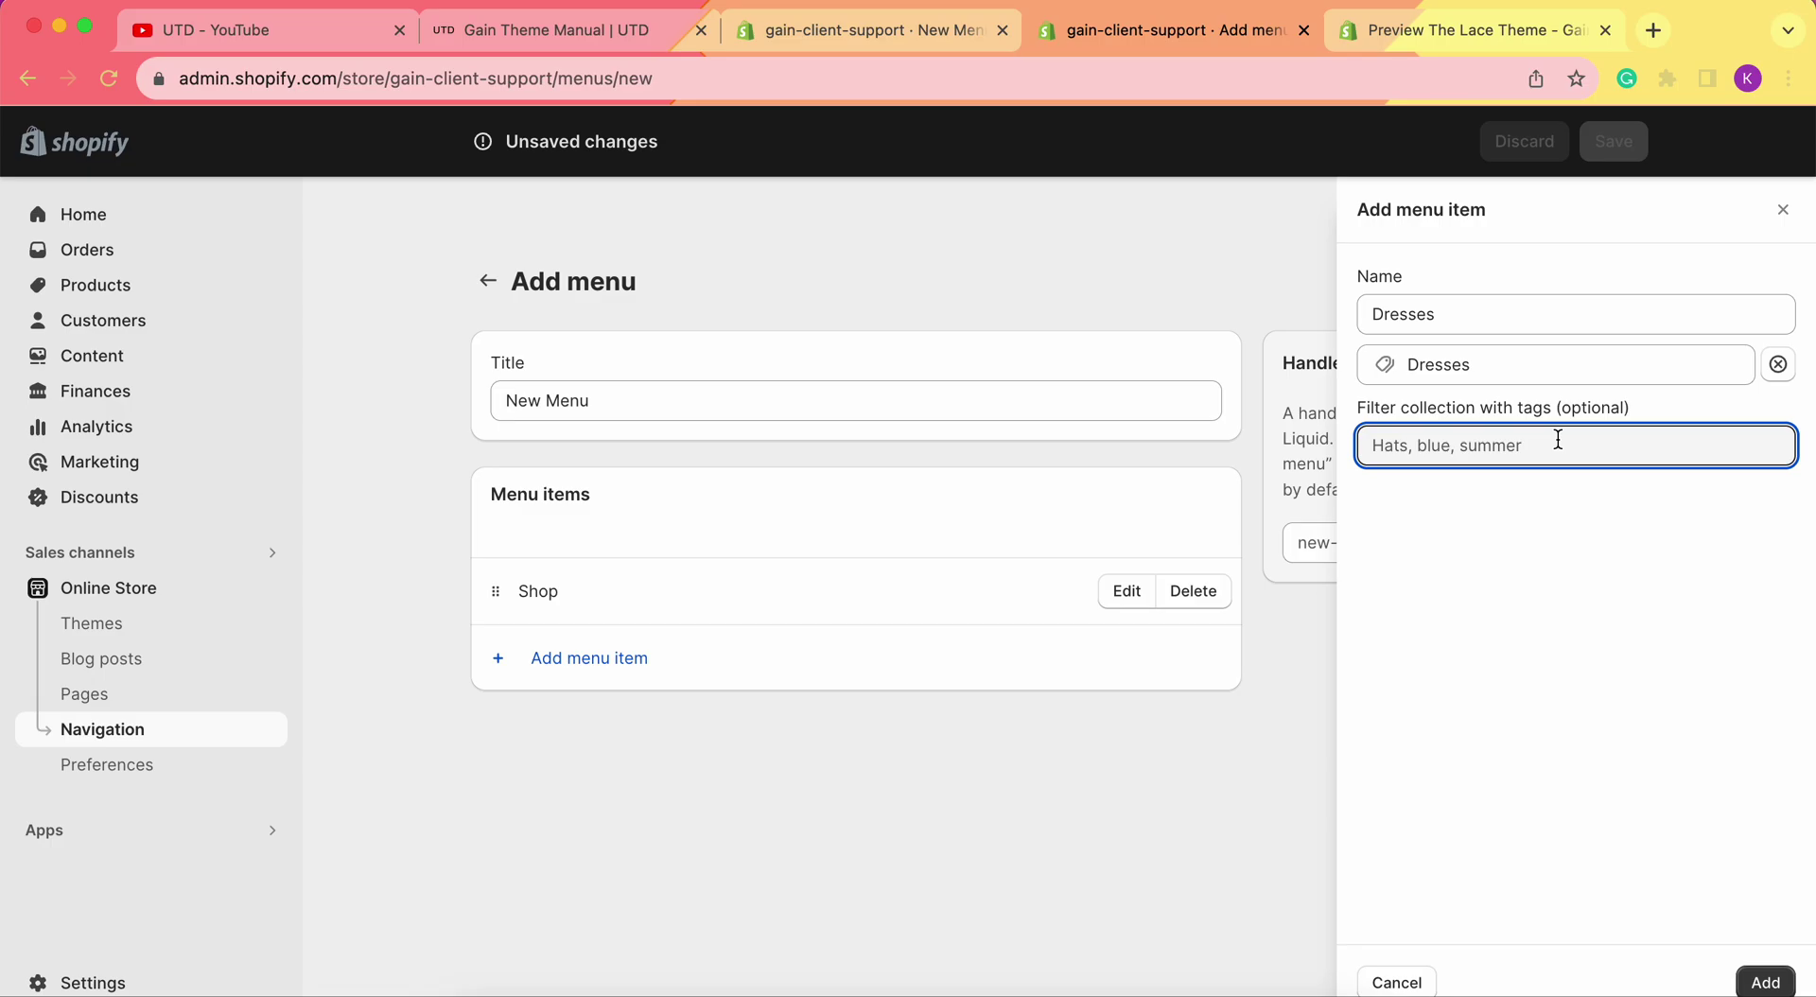
click(1522, 555)
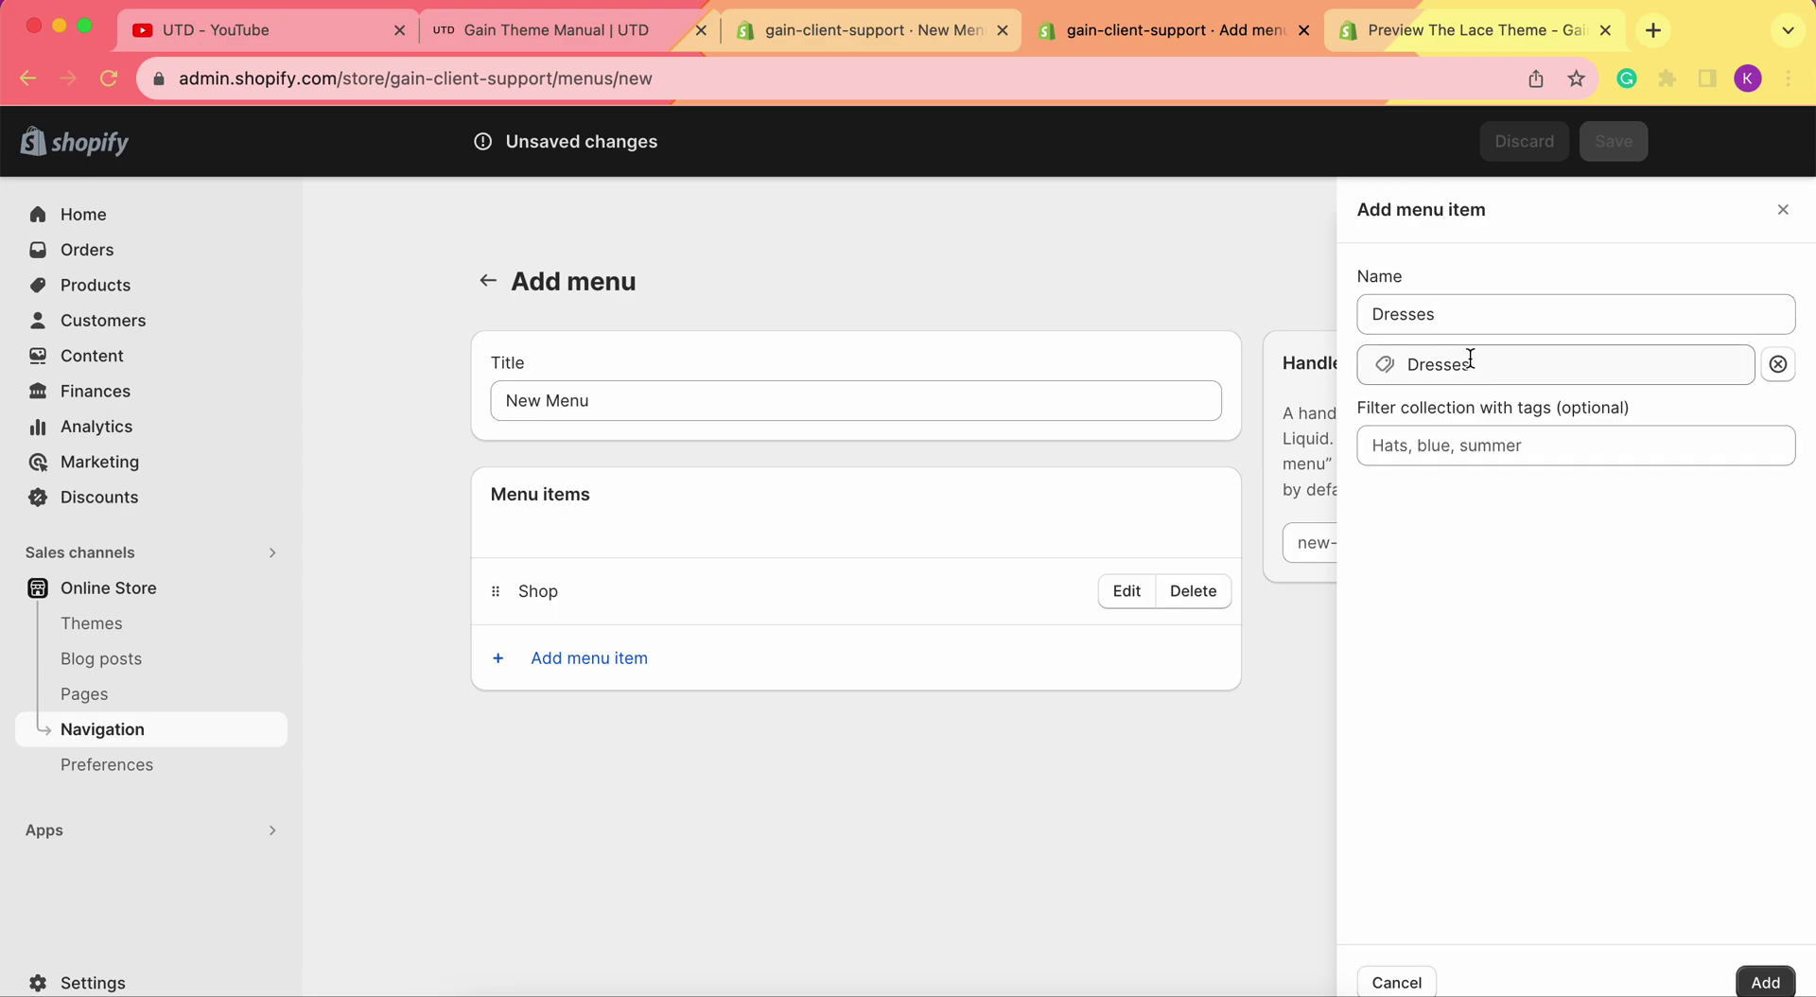
- Add the Dresses item to New Menu and nest it under Shop
click(1765, 982)
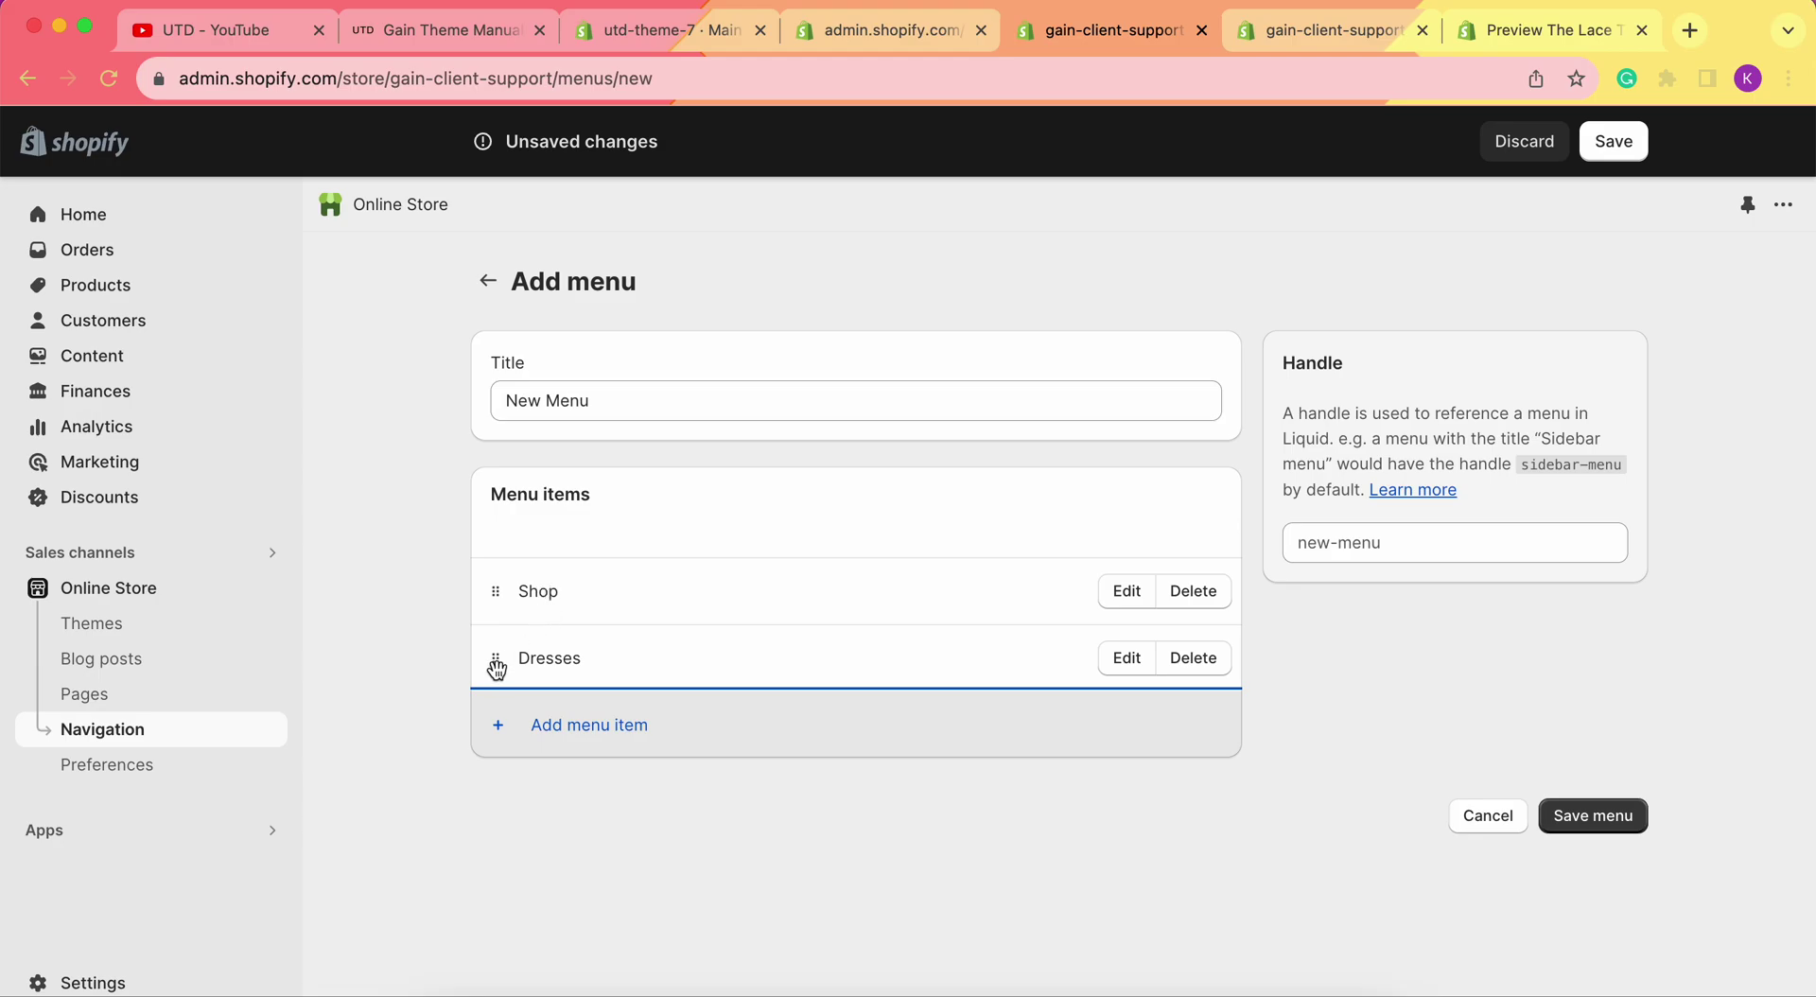
drag(498, 667, 640, 701)
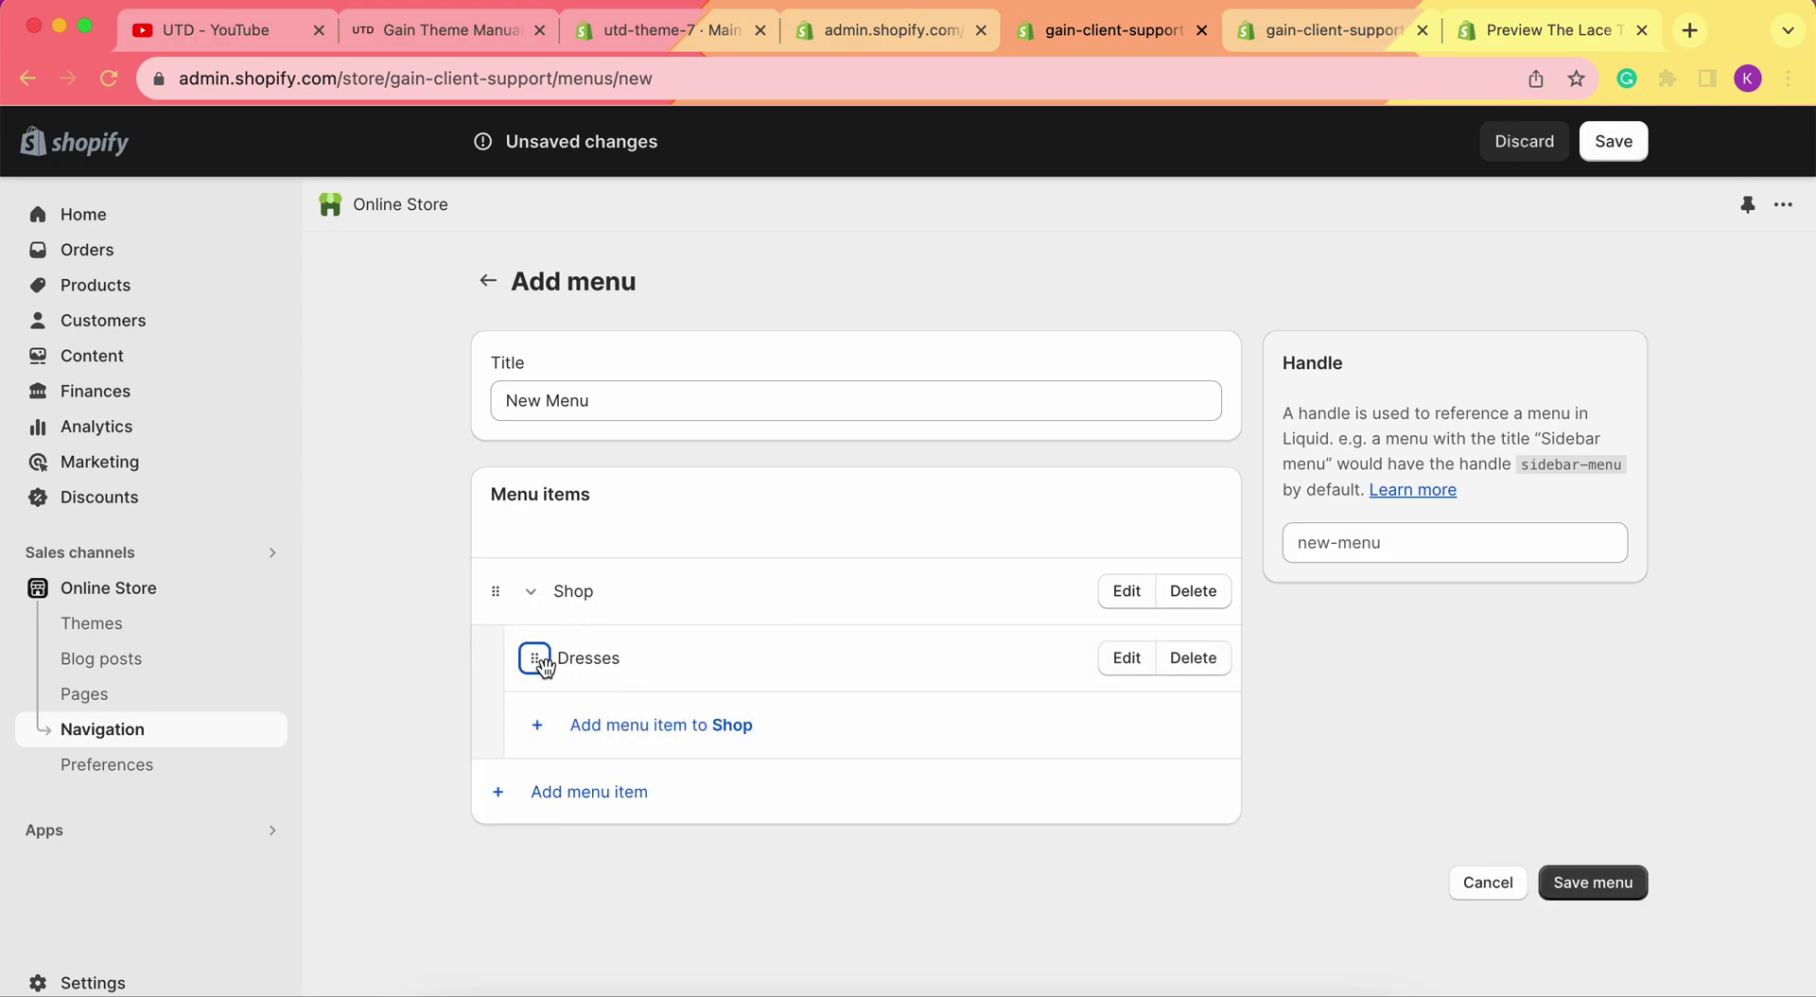
click(533, 596)
click(527, 593)
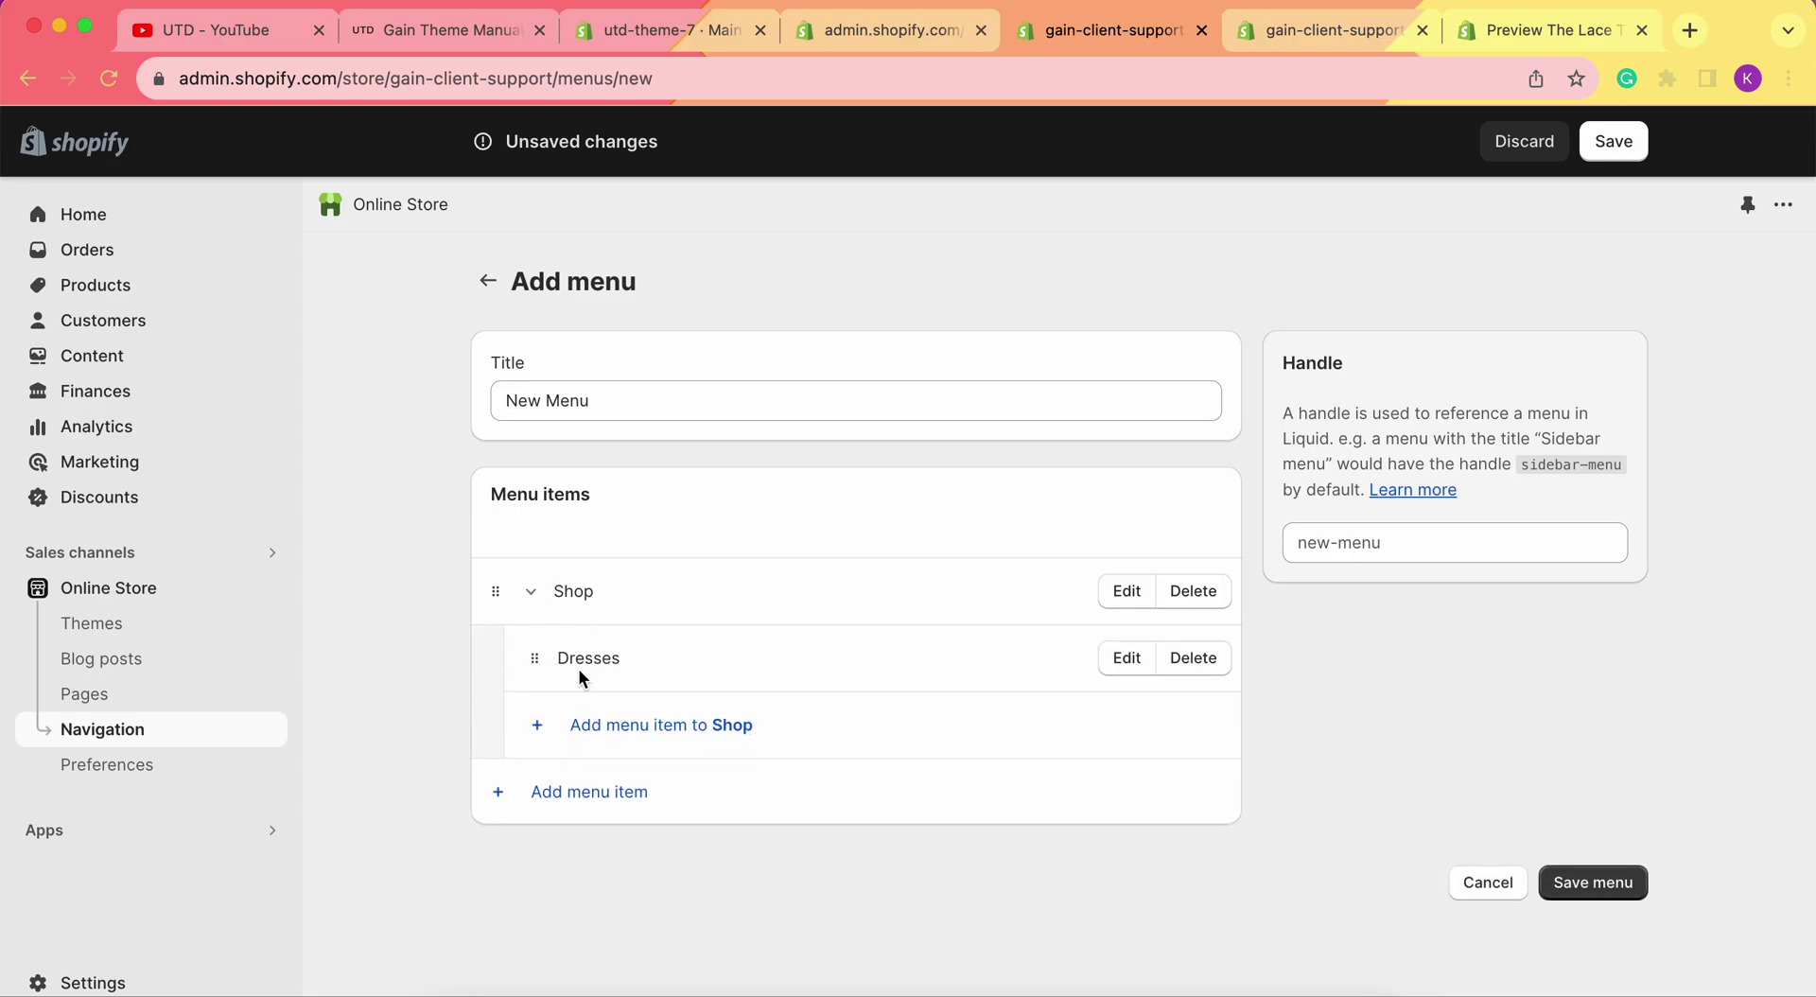
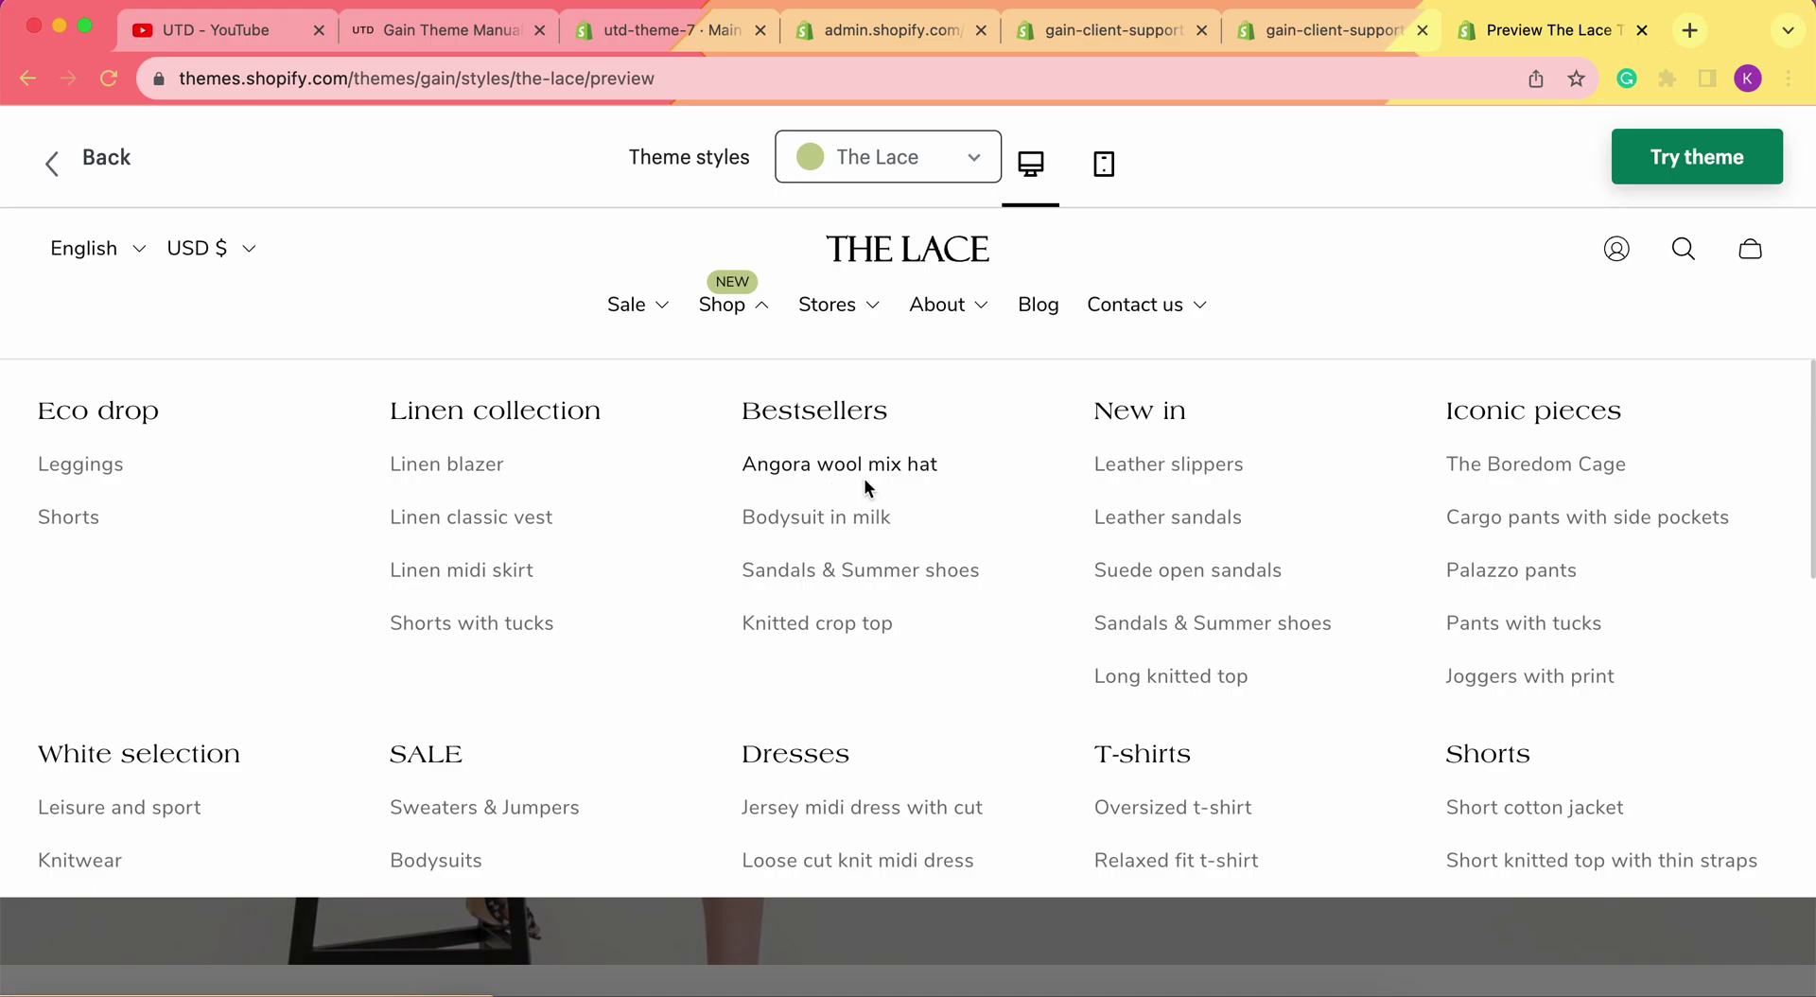
- Switch to The Lace theme preview and view the Bodysuit in milk product from the Shop mega menu and the Stores page
click(826, 526)
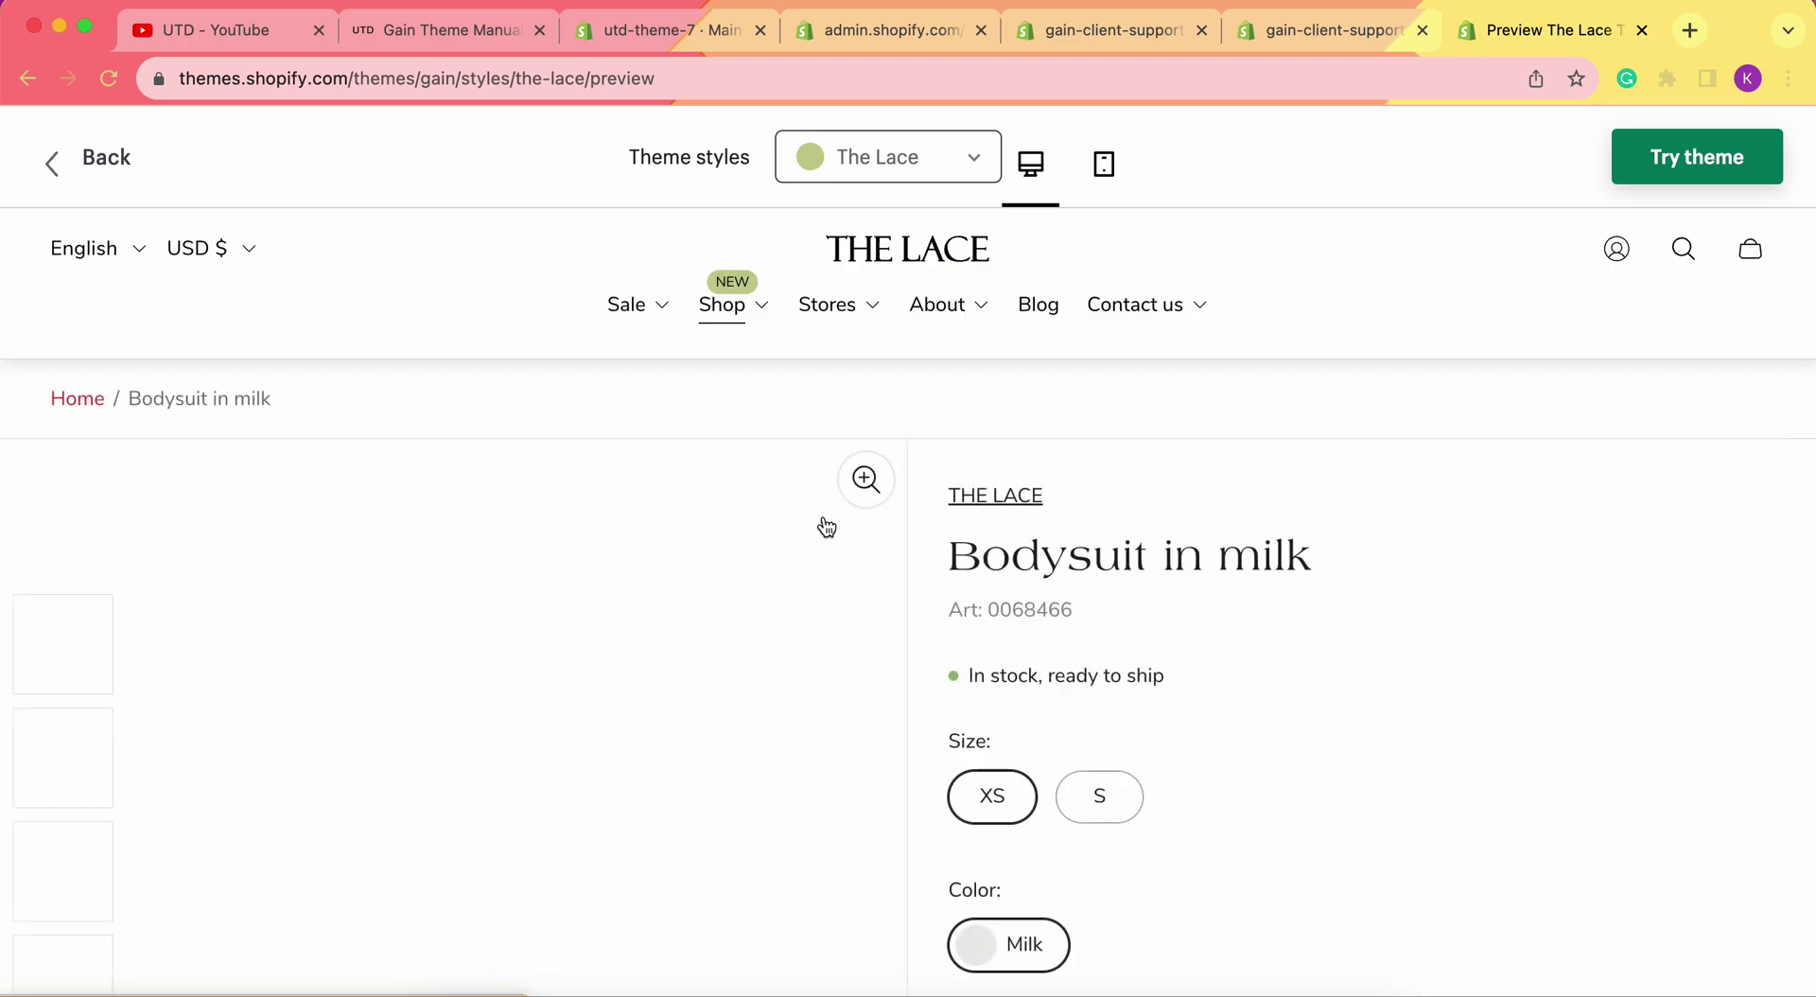
scroll(826, 525, left, 5)
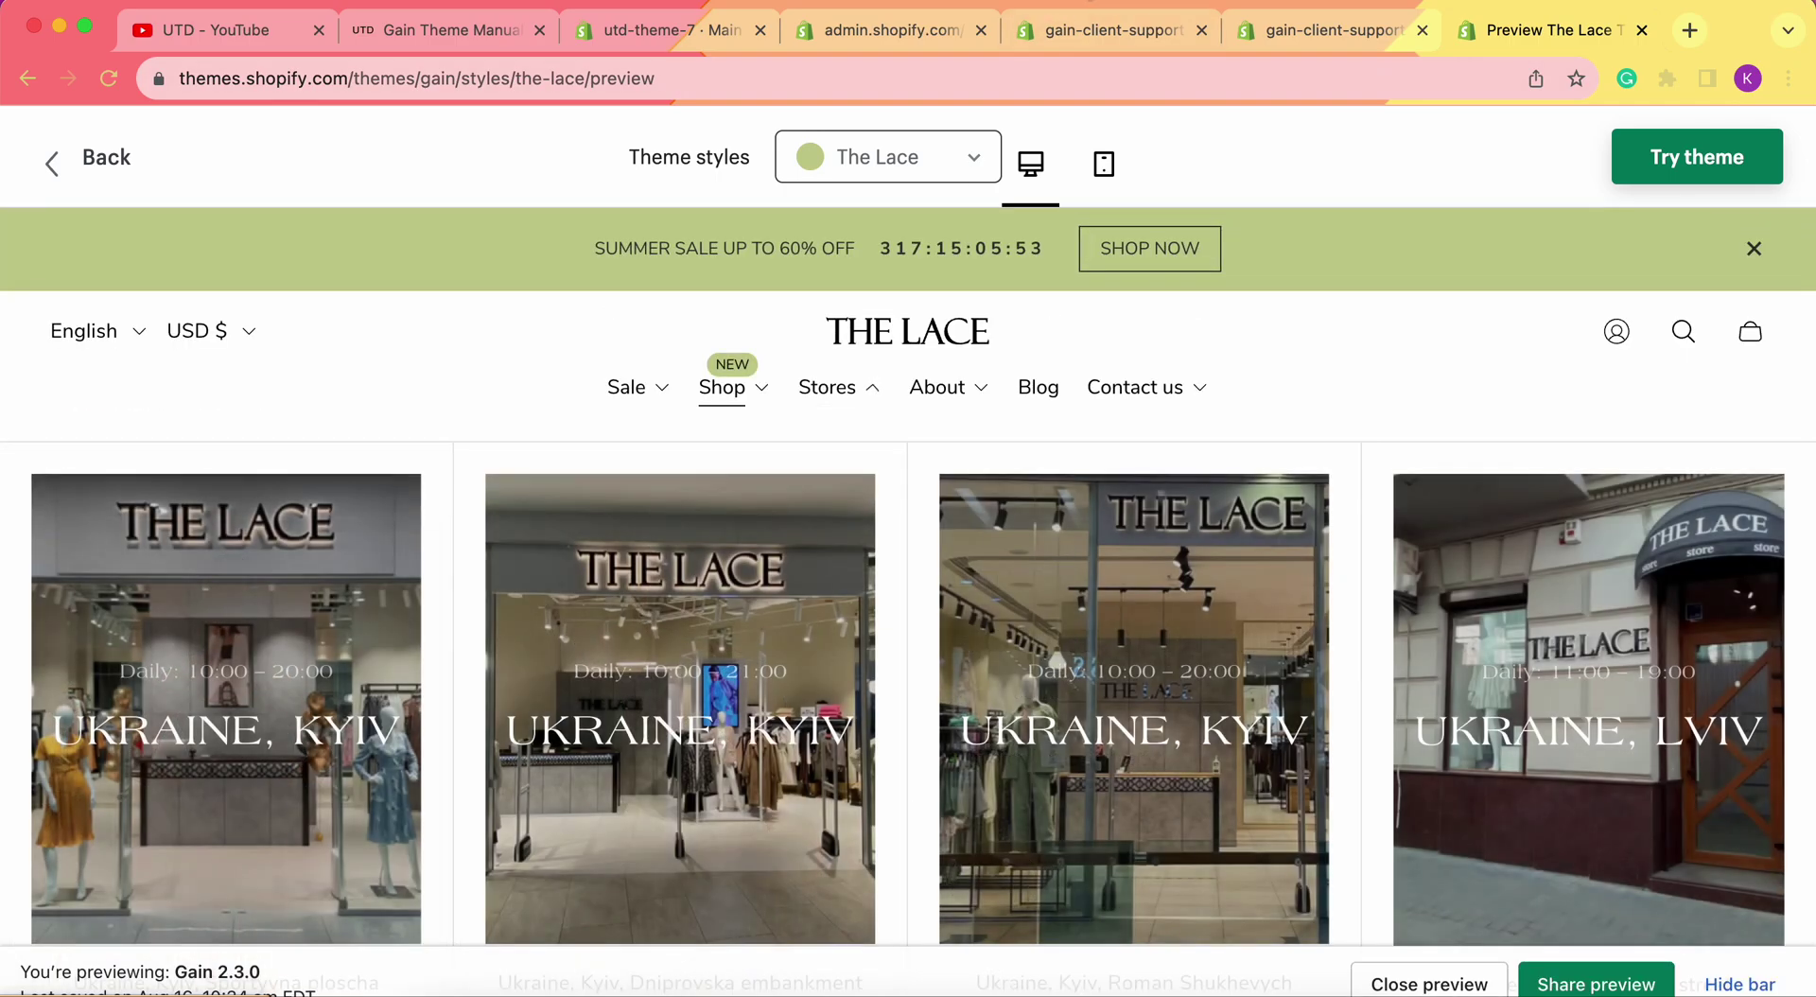
scroll(825, 526, right, 5)
- Return to the Shopify admin and start an item under Shop named "Best Dress", linked to the product Jersey midi dress with open back
click(1083, 24)
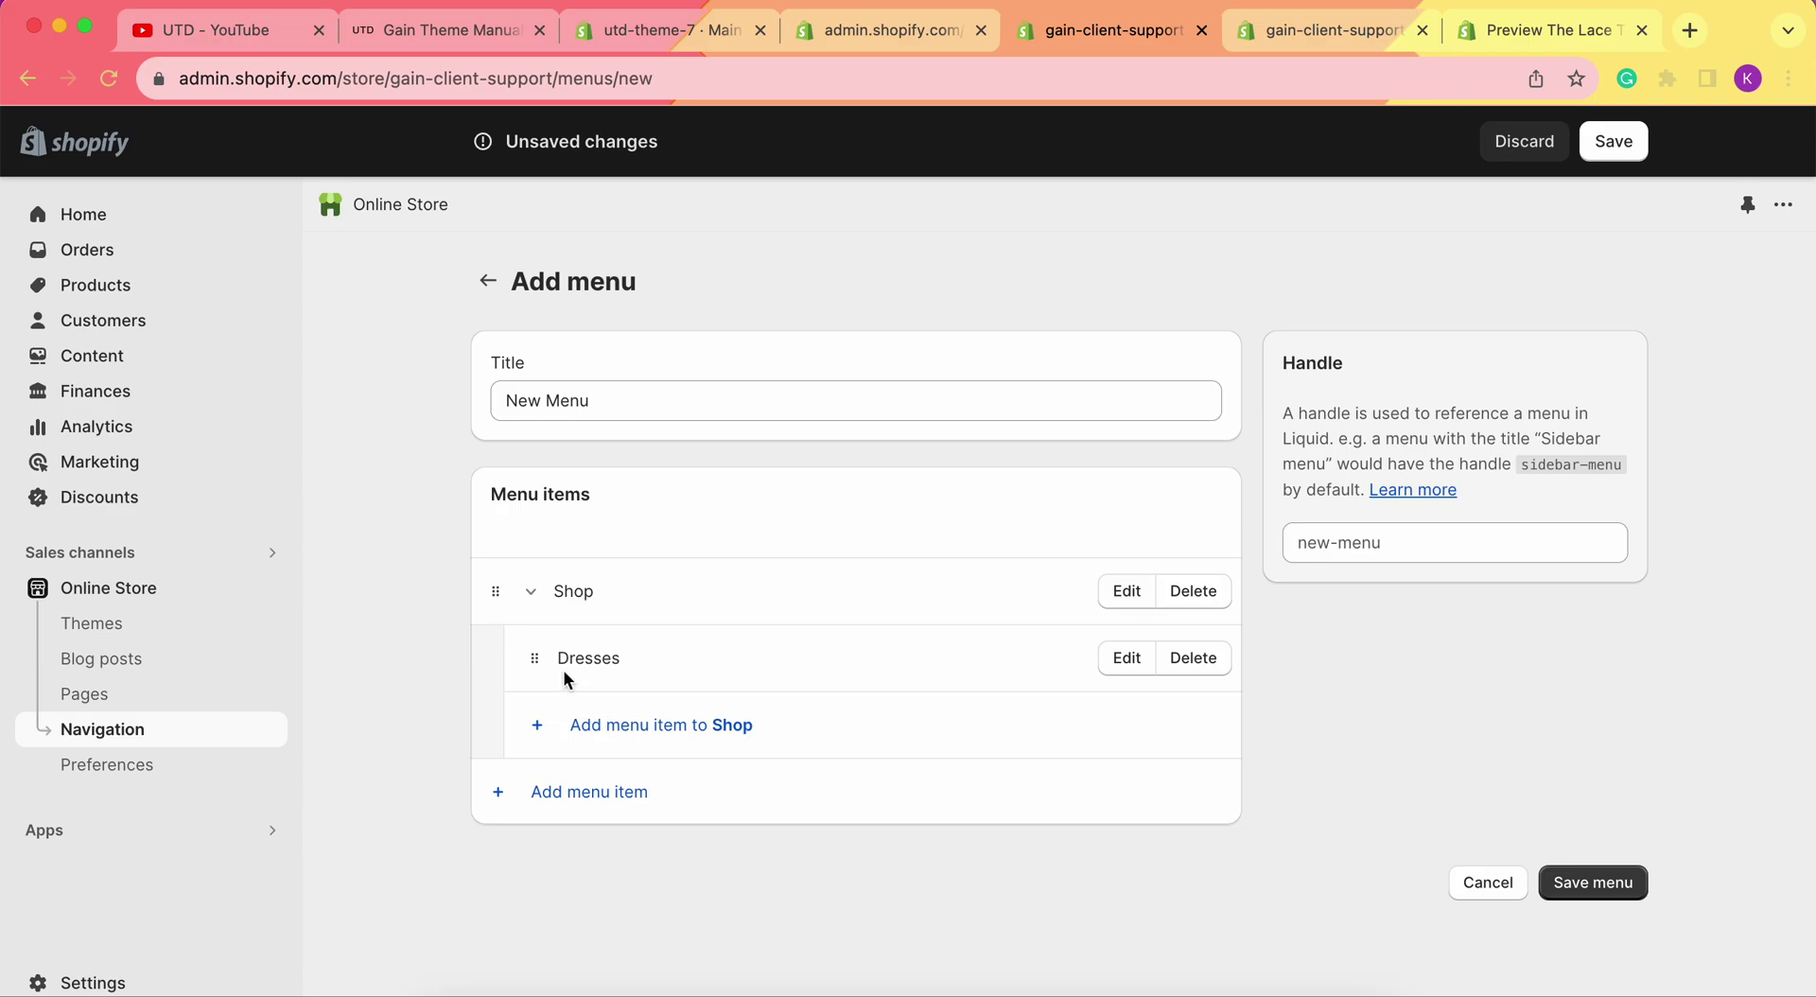
click(546, 726)
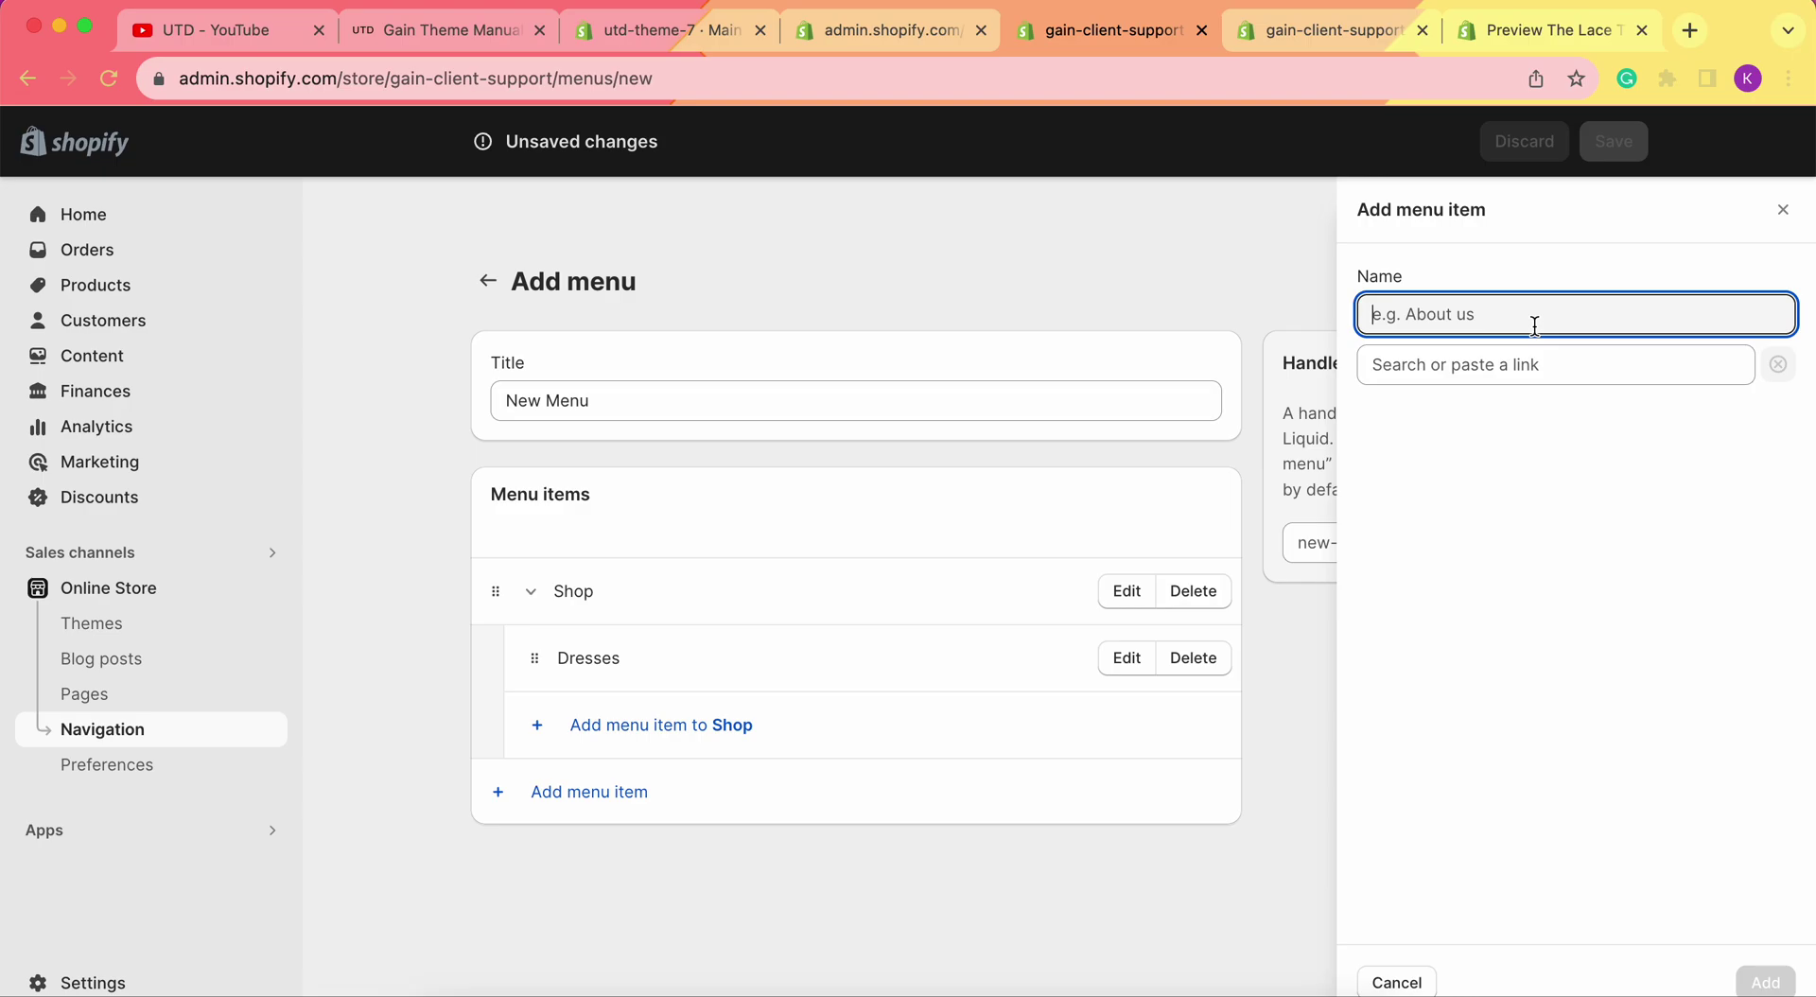
text(Best)
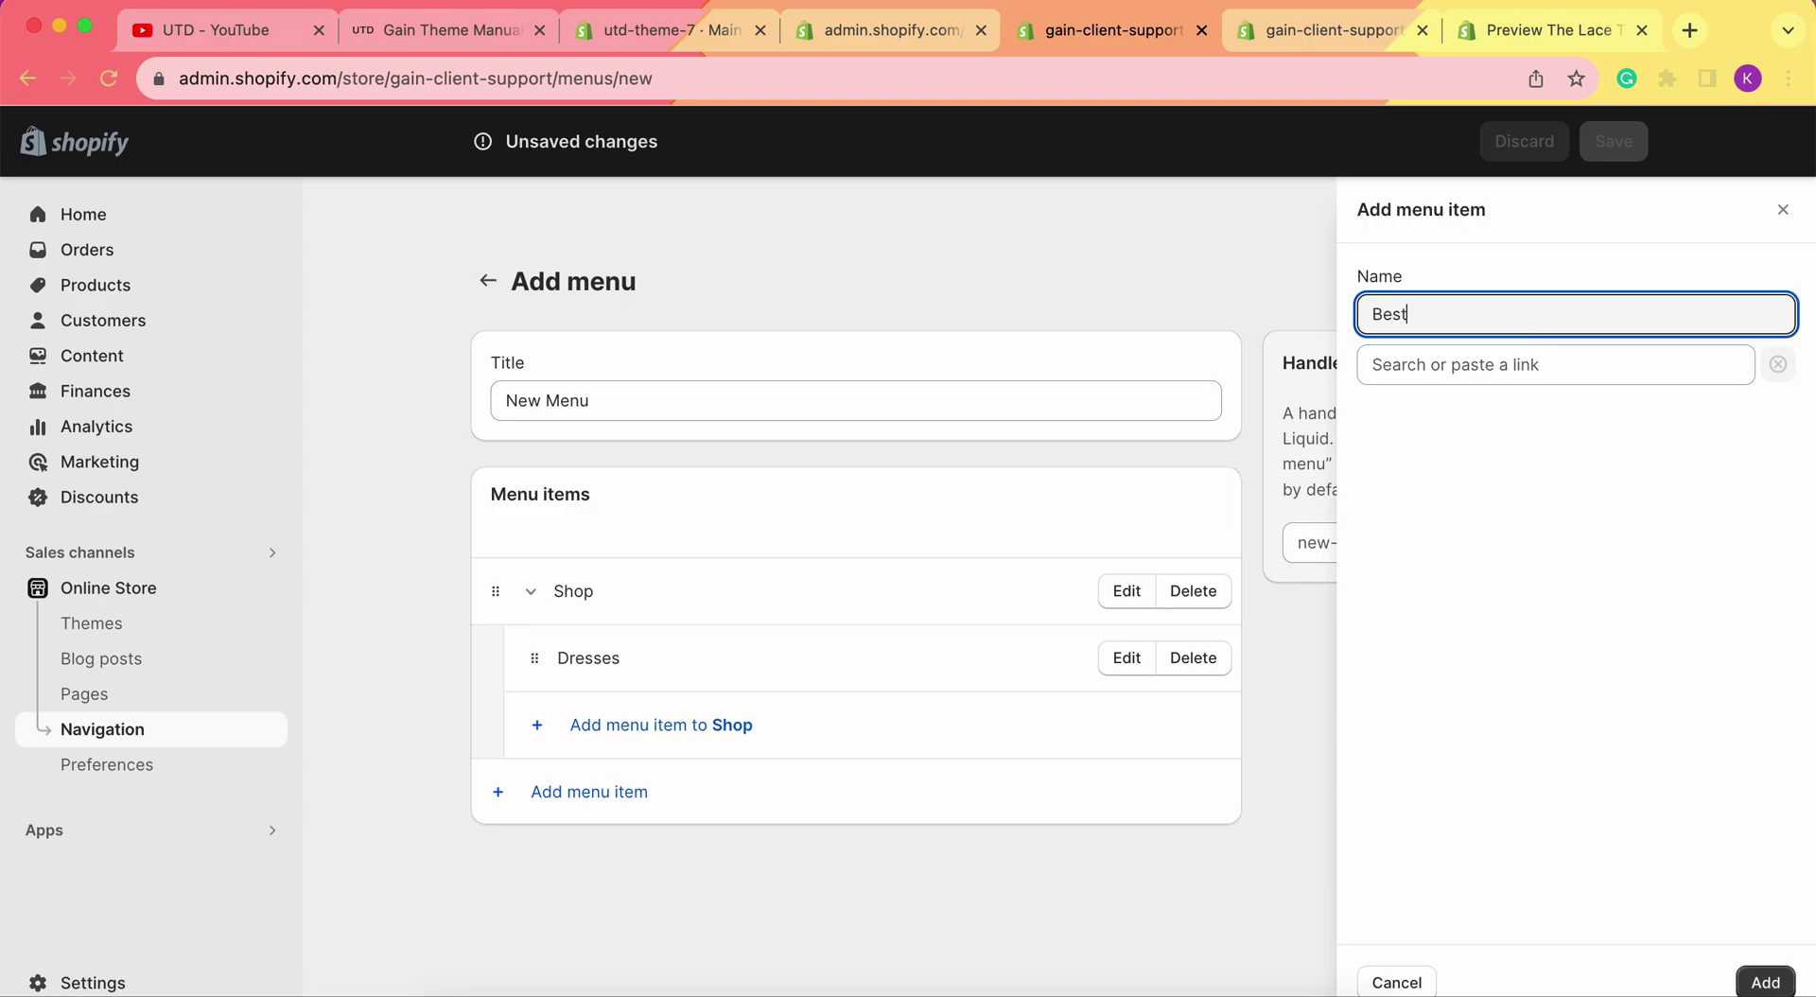
text( Dress)
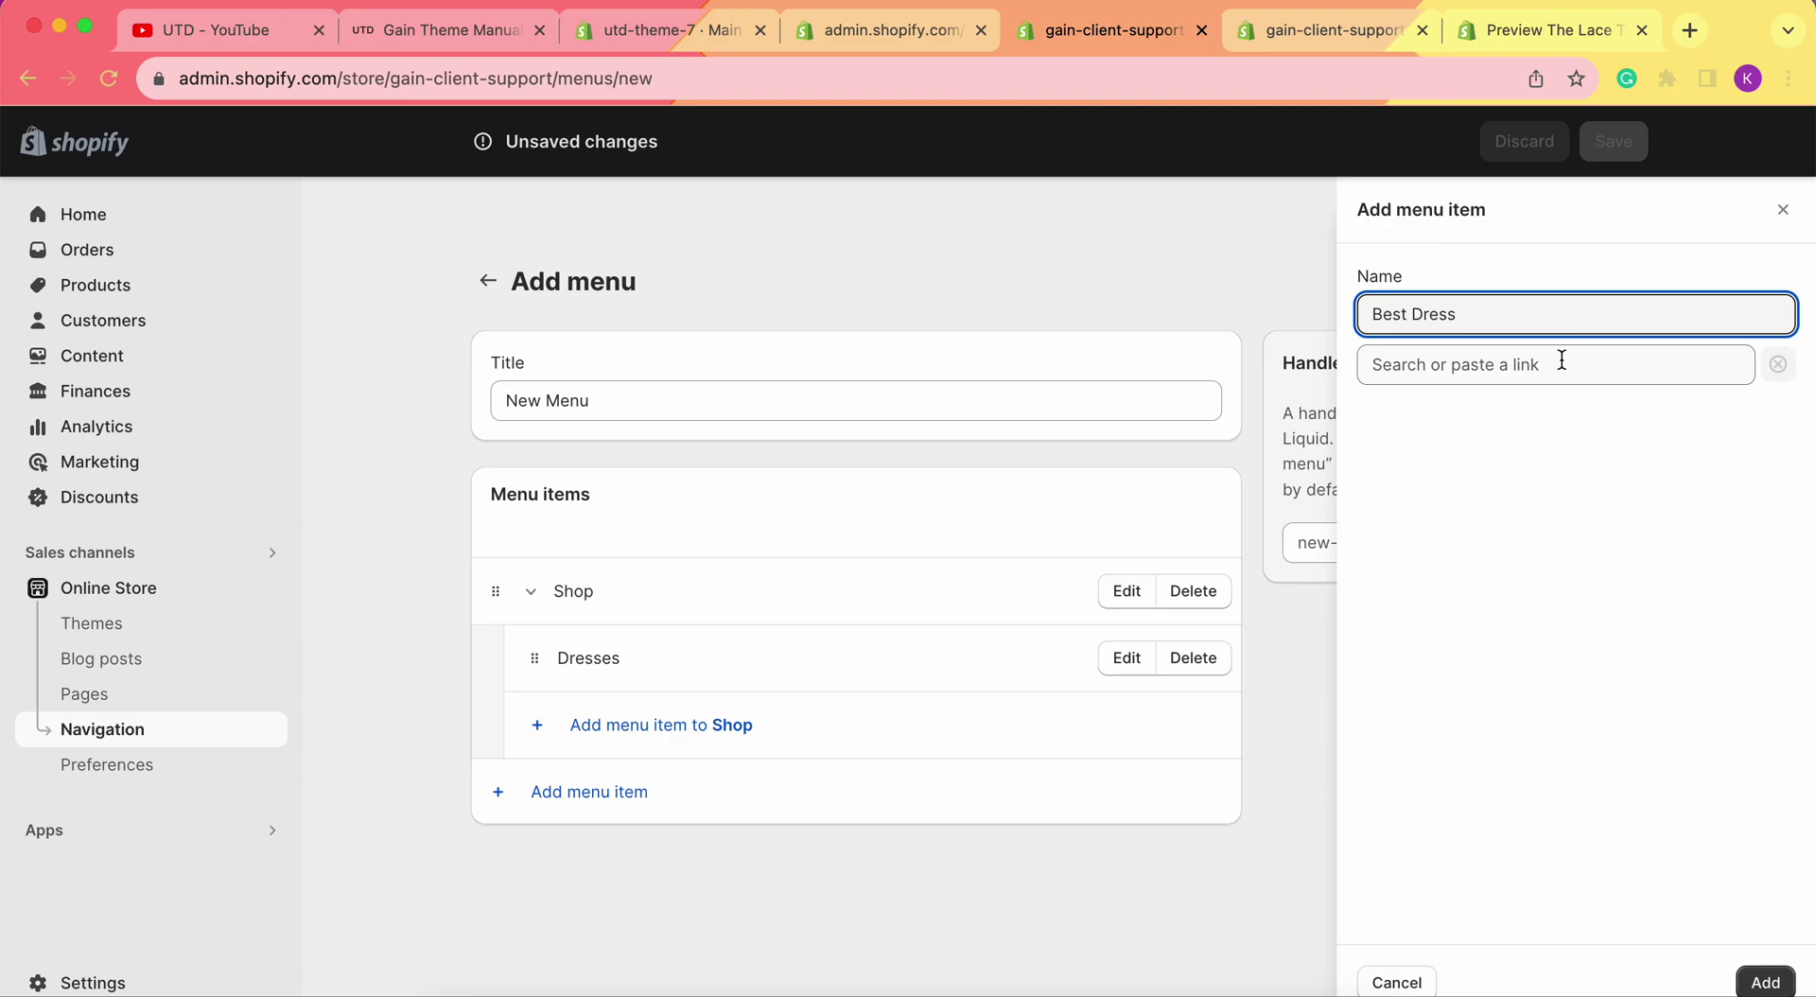
click(1560, 364)
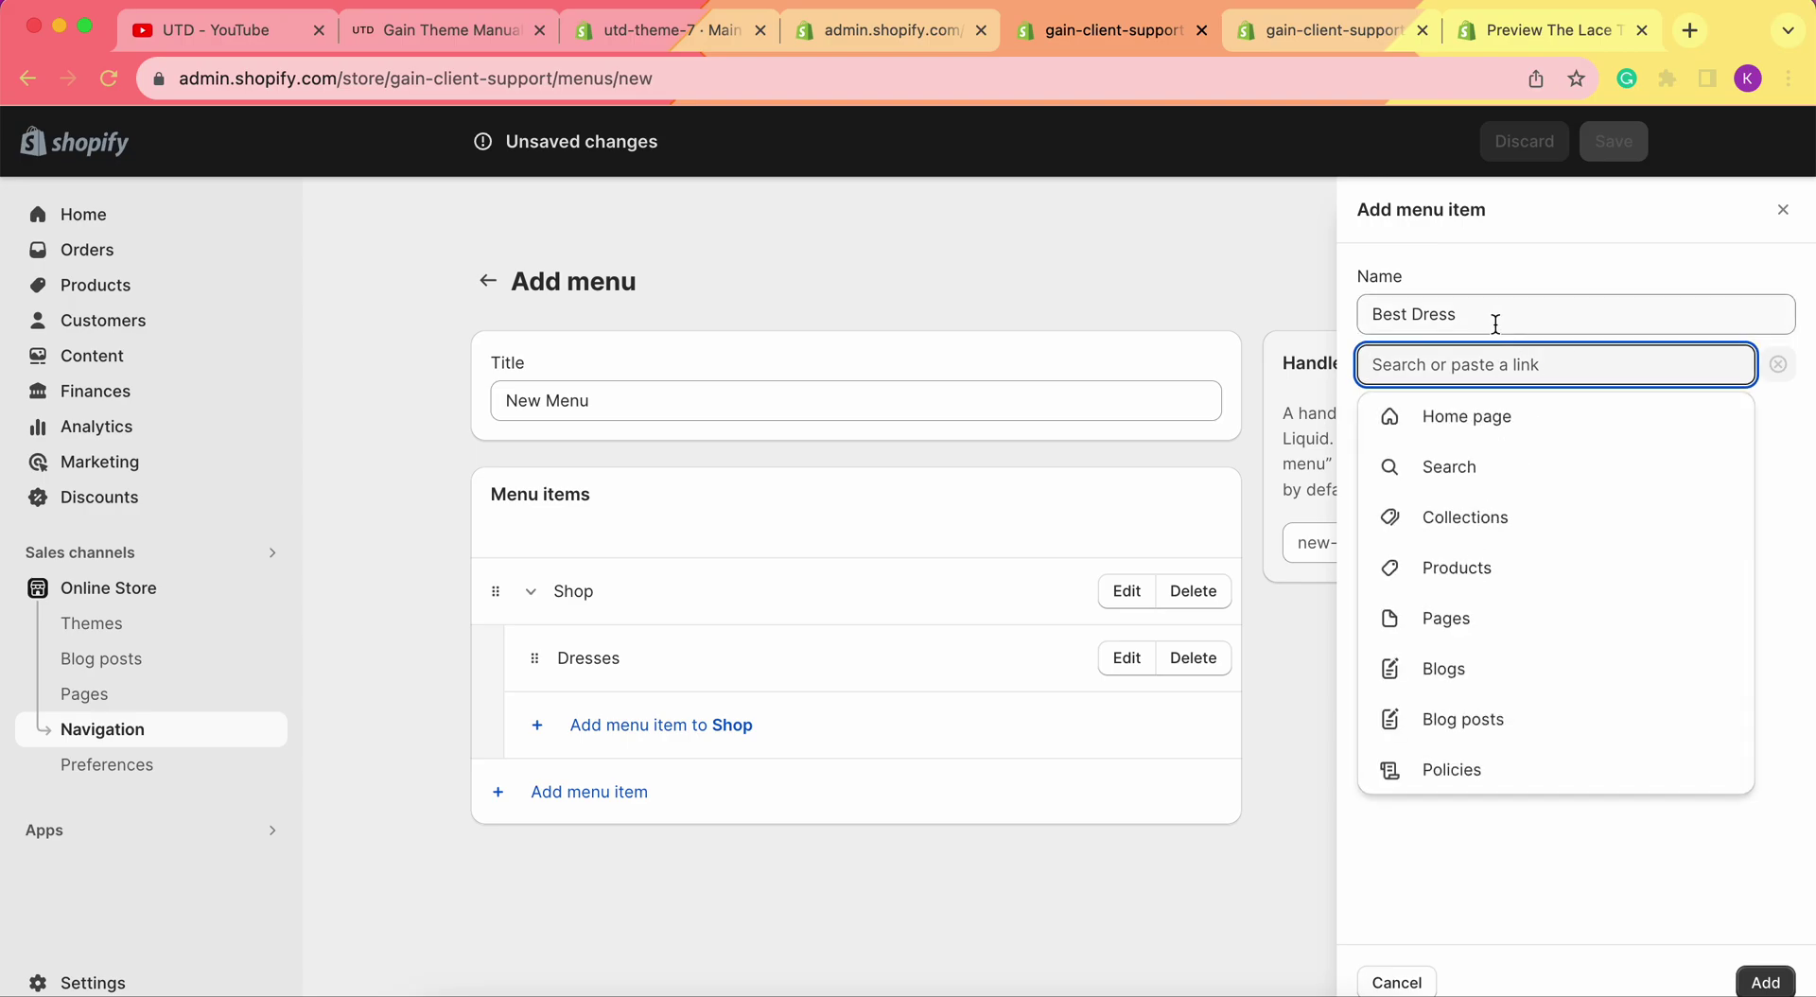
click(1476, 567)
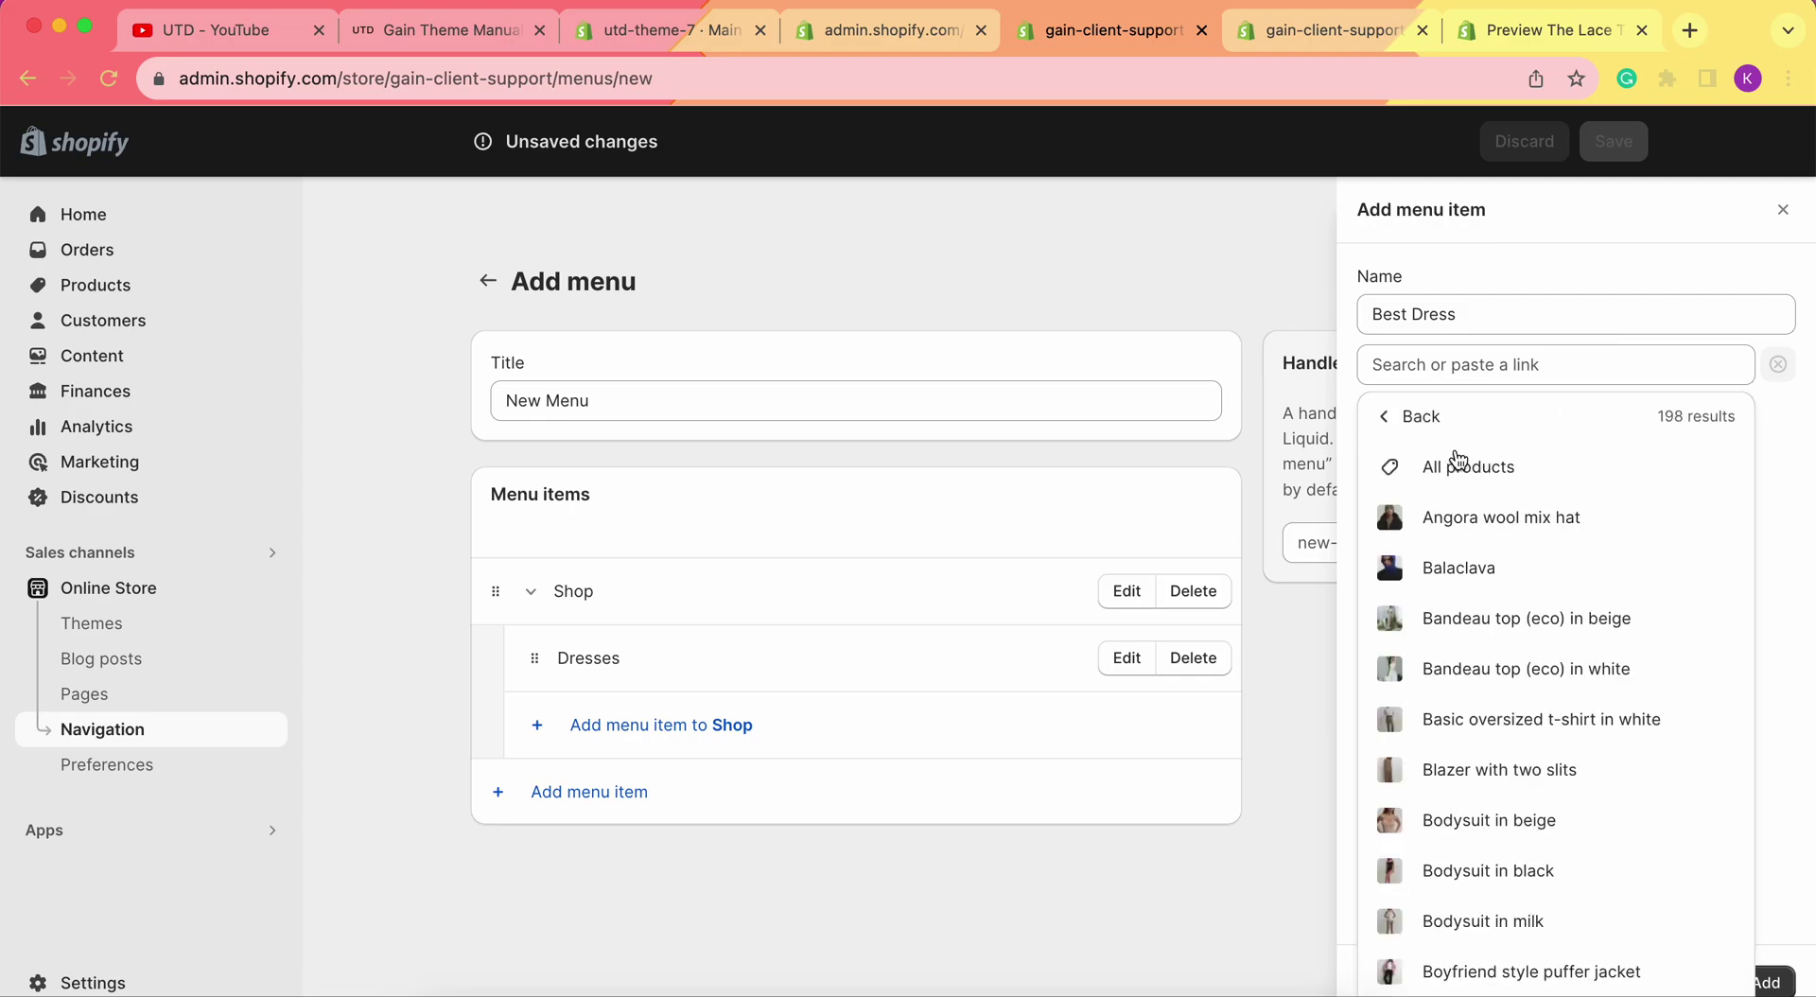
scroll(1525, 594, down, 10)
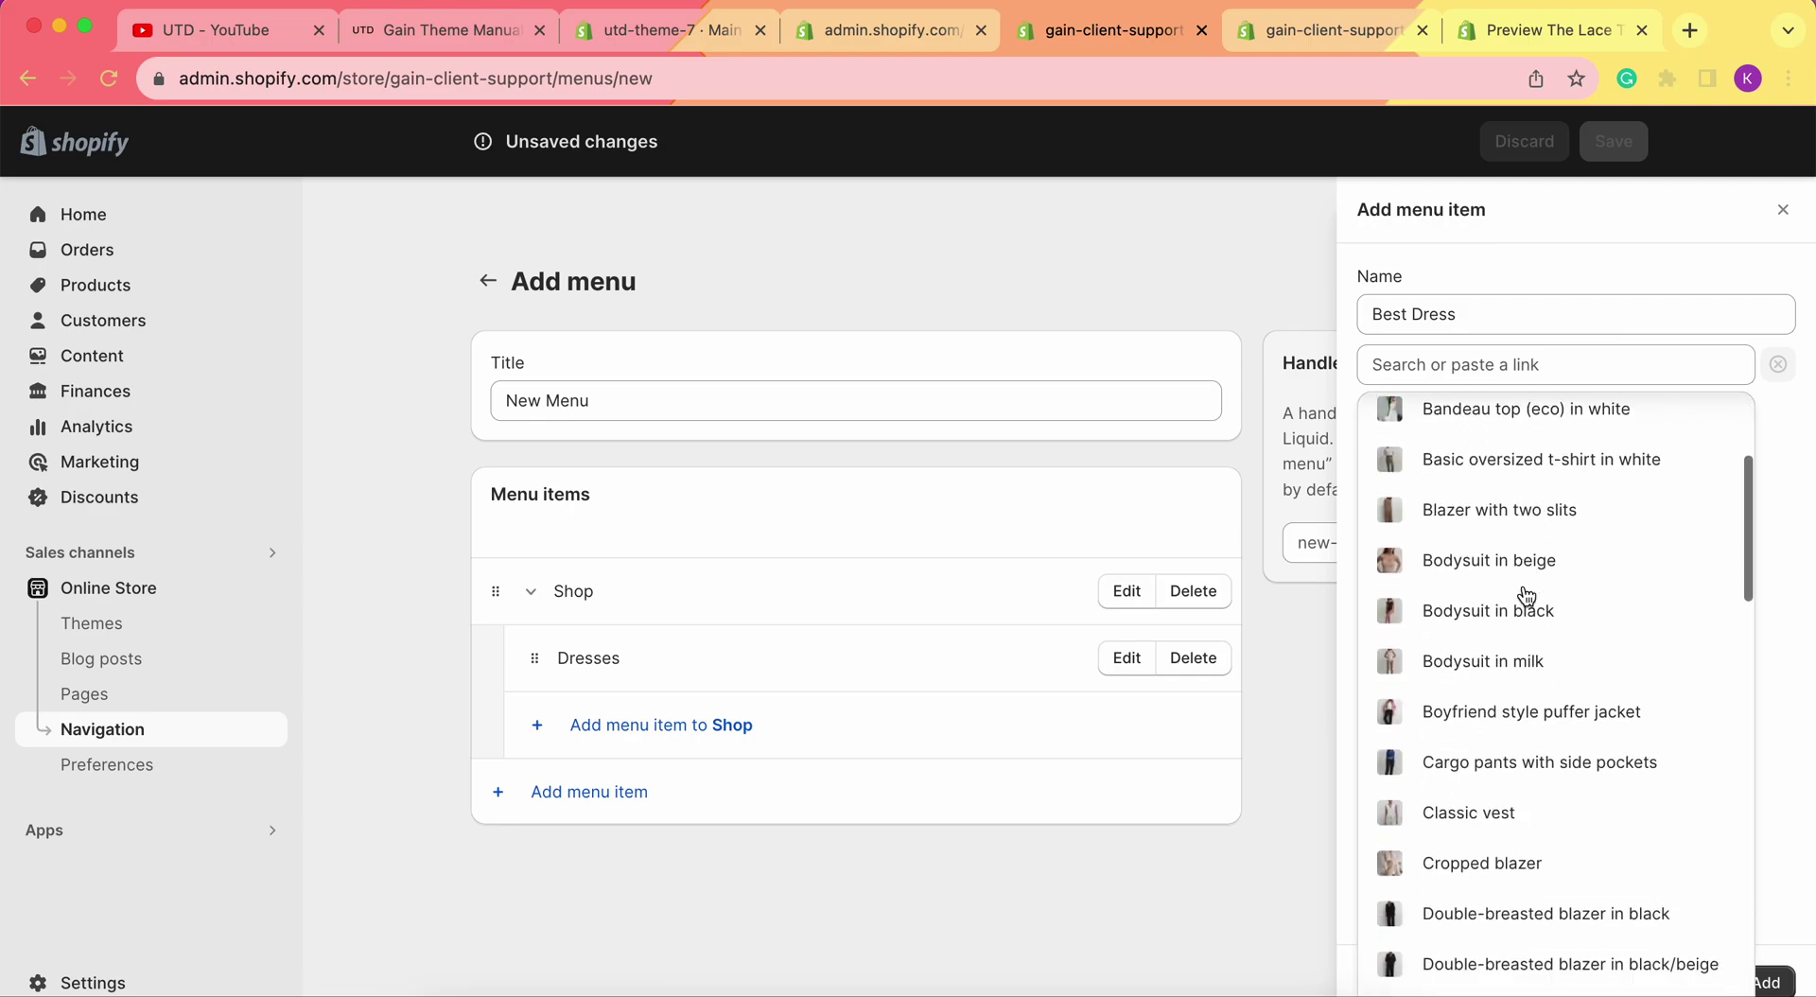
scroll(1526, 594, down, 7)
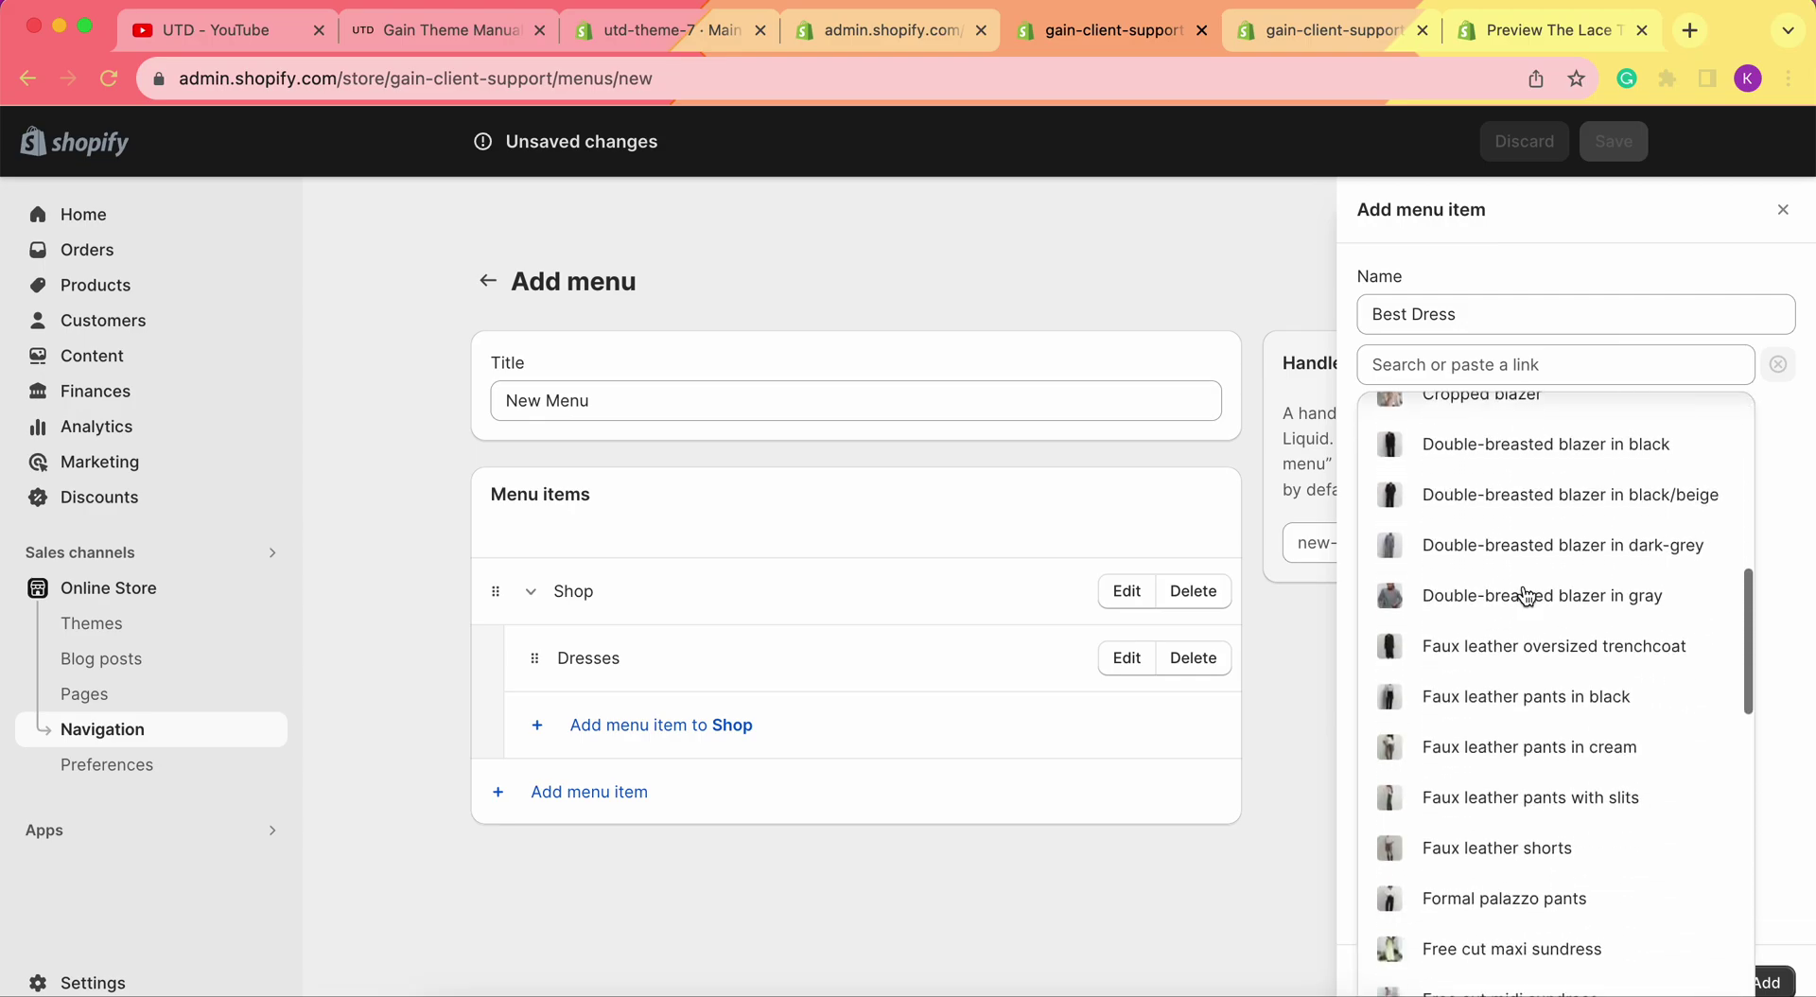
scroll(1525, 594, down, 1)
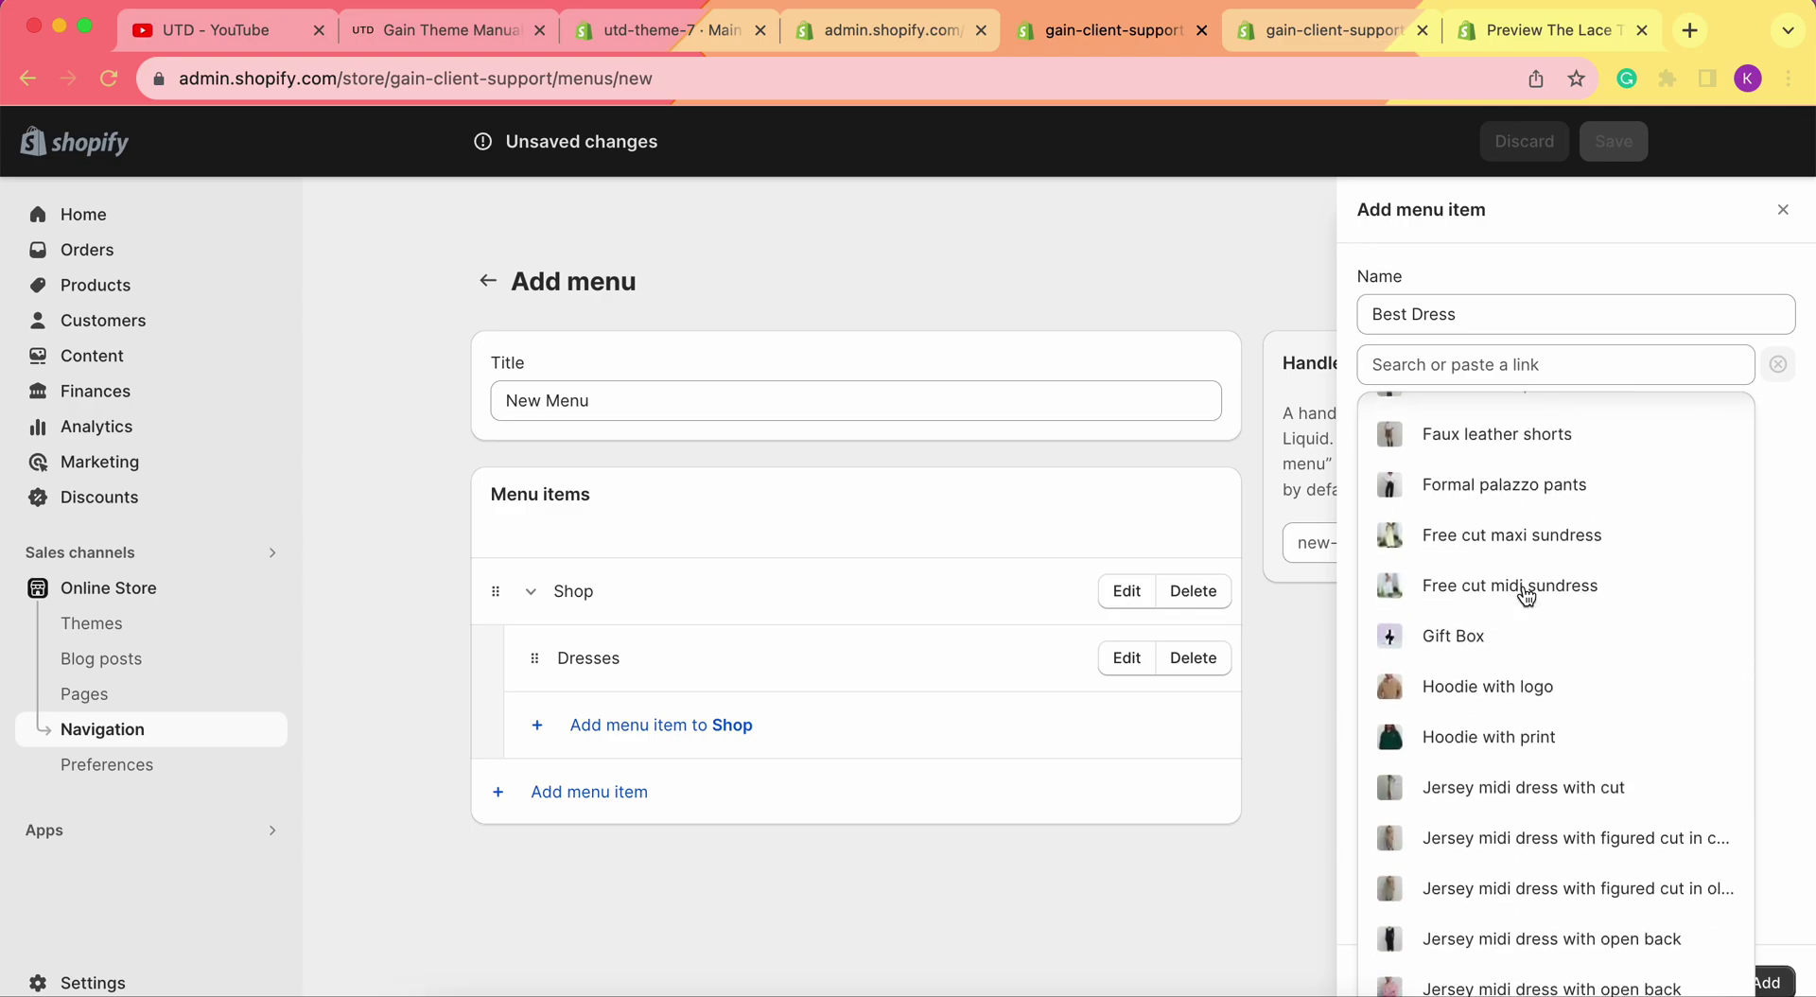
scroll(1526, 594, down, 5)
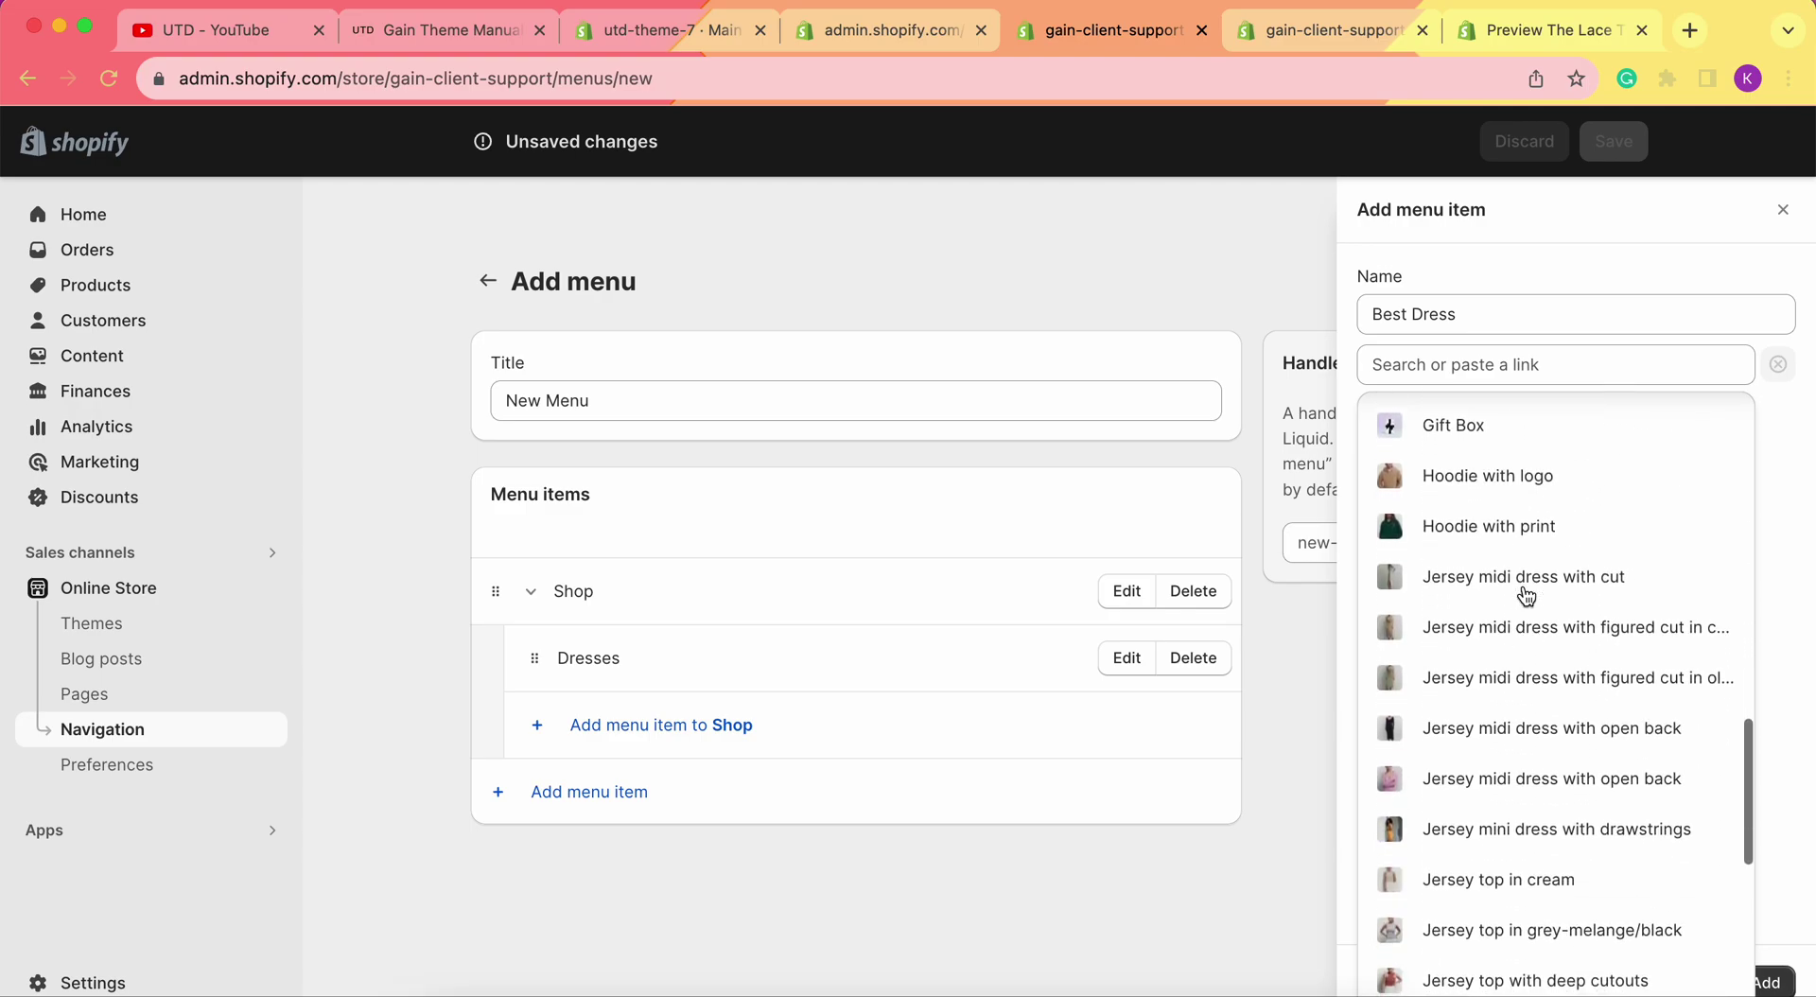
scroll(1504, 724, down, 1)
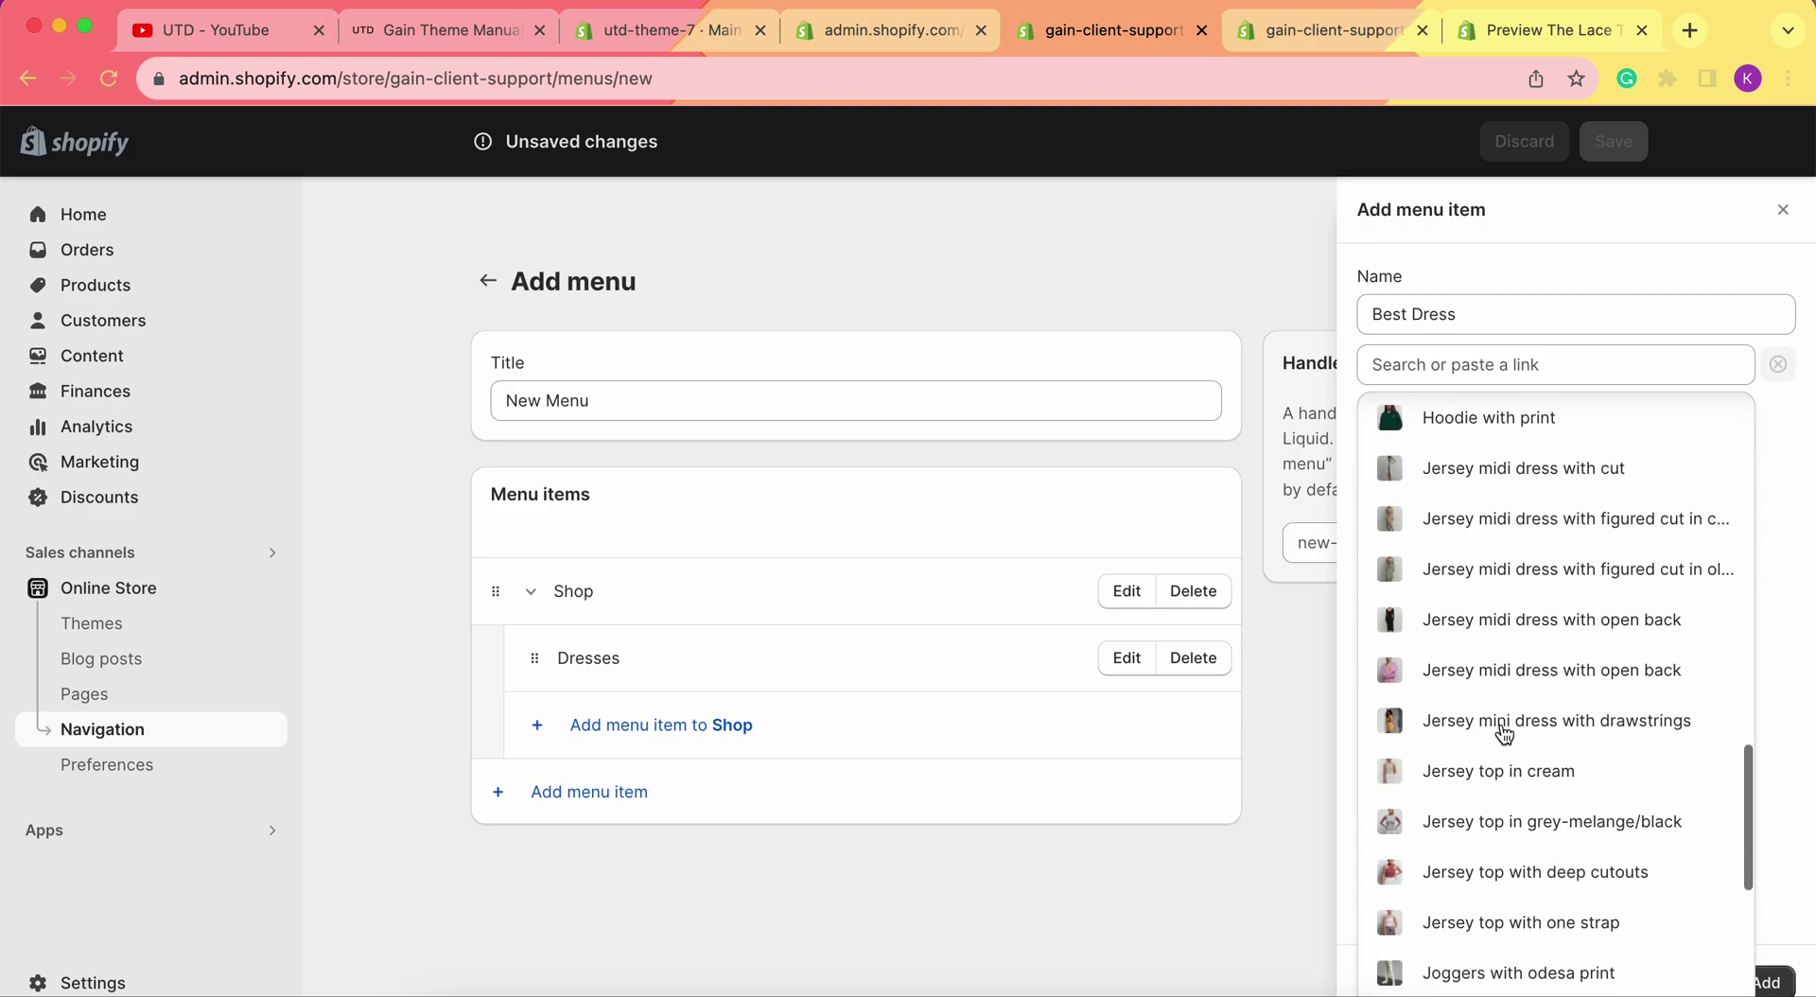
click(1481, 677)
- Rename the new item "Jersey midi dress with open back", and add it nested under Dresses
click(1519, 304)
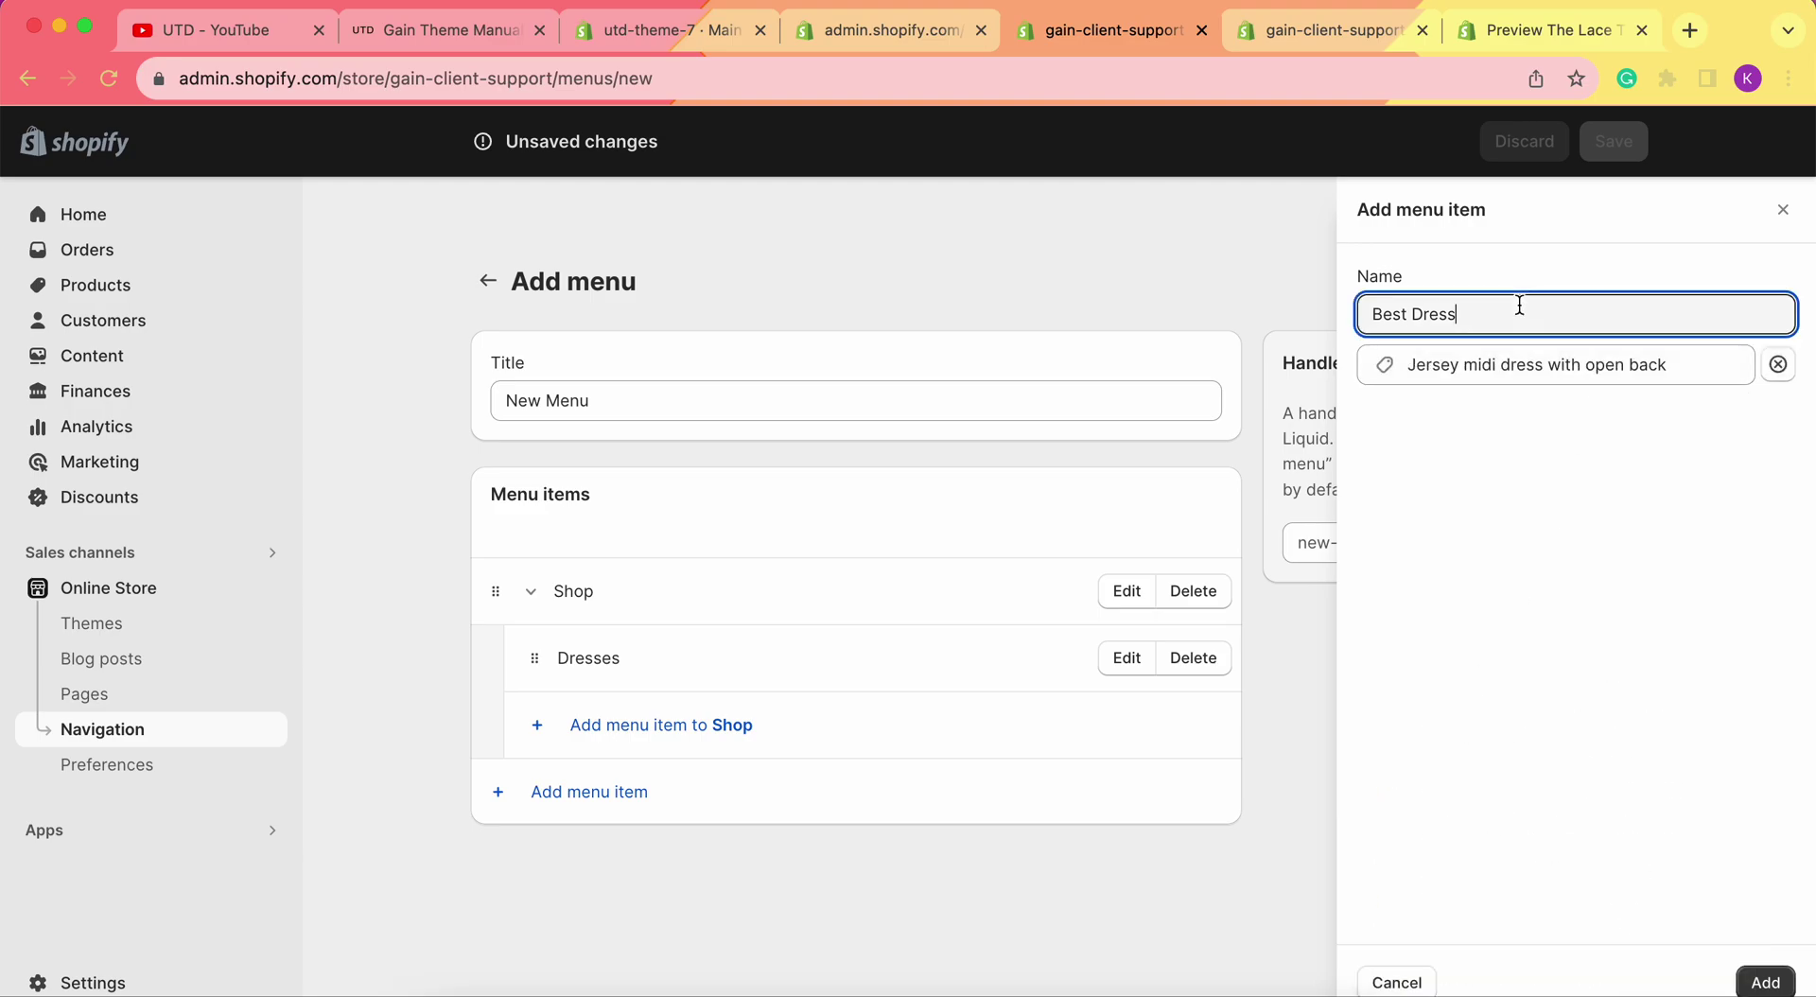
key(alt+shift+Left)
key(alt+shift+Left)
text(Jersey)
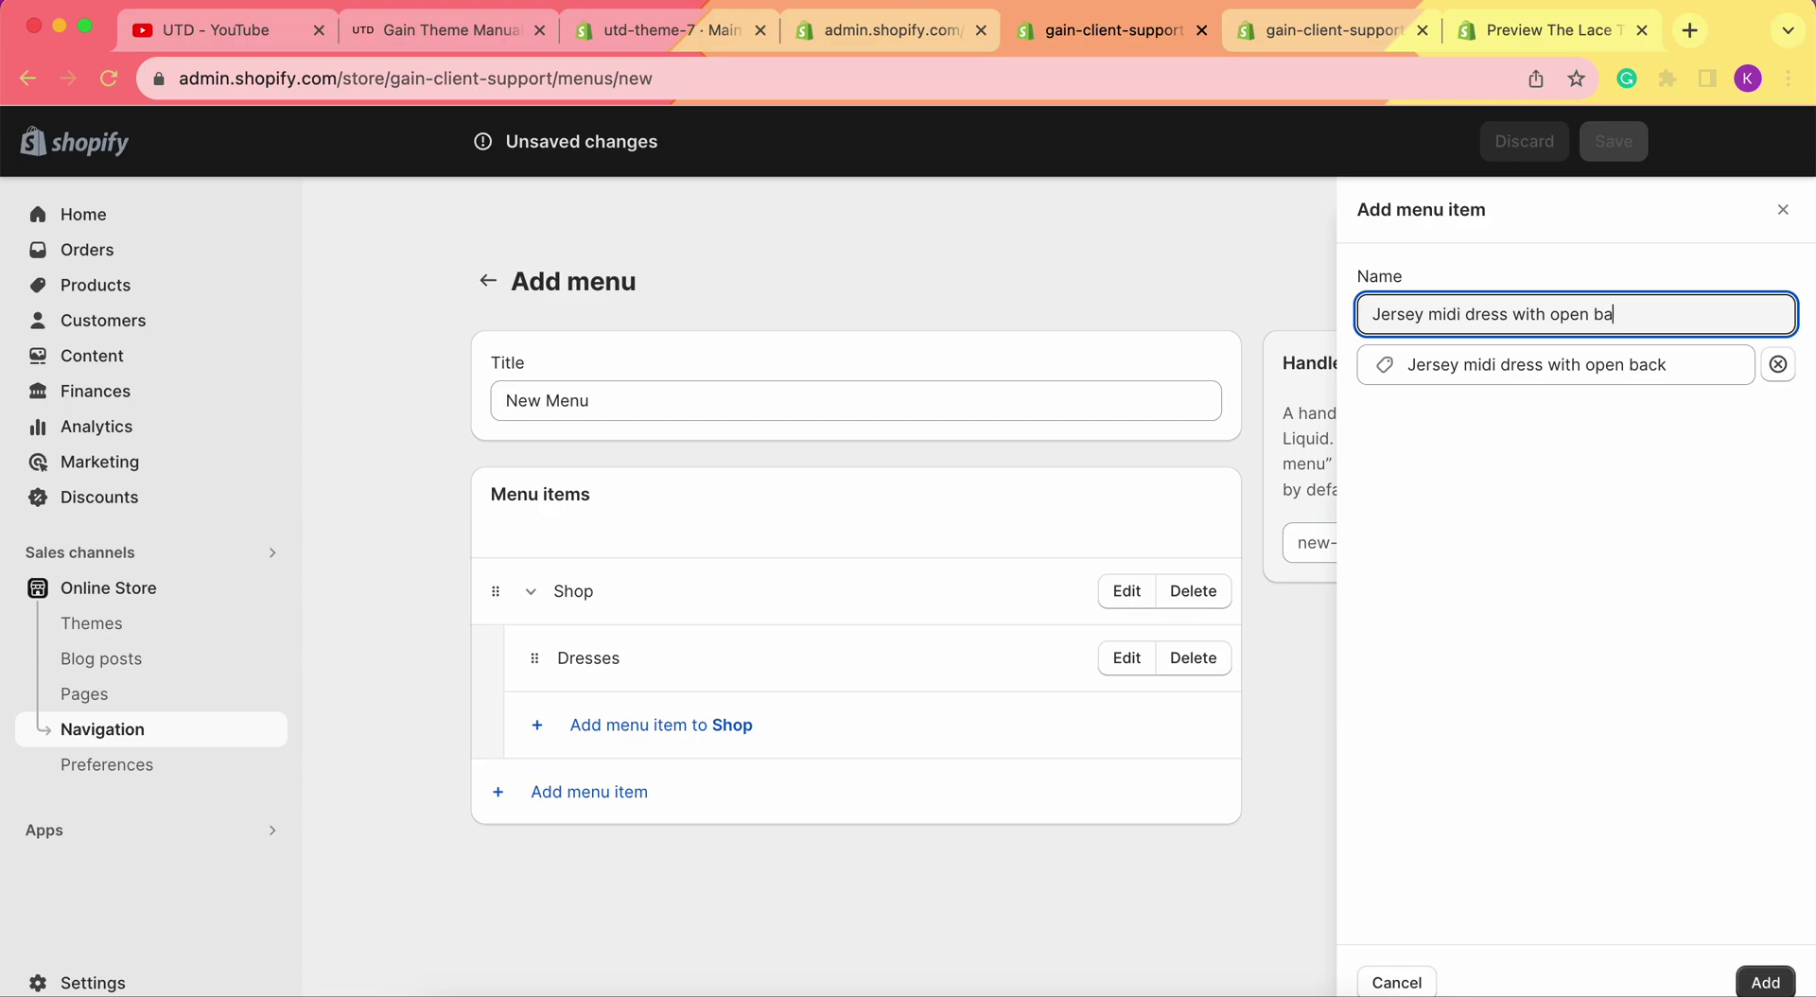
click(1756, 979)
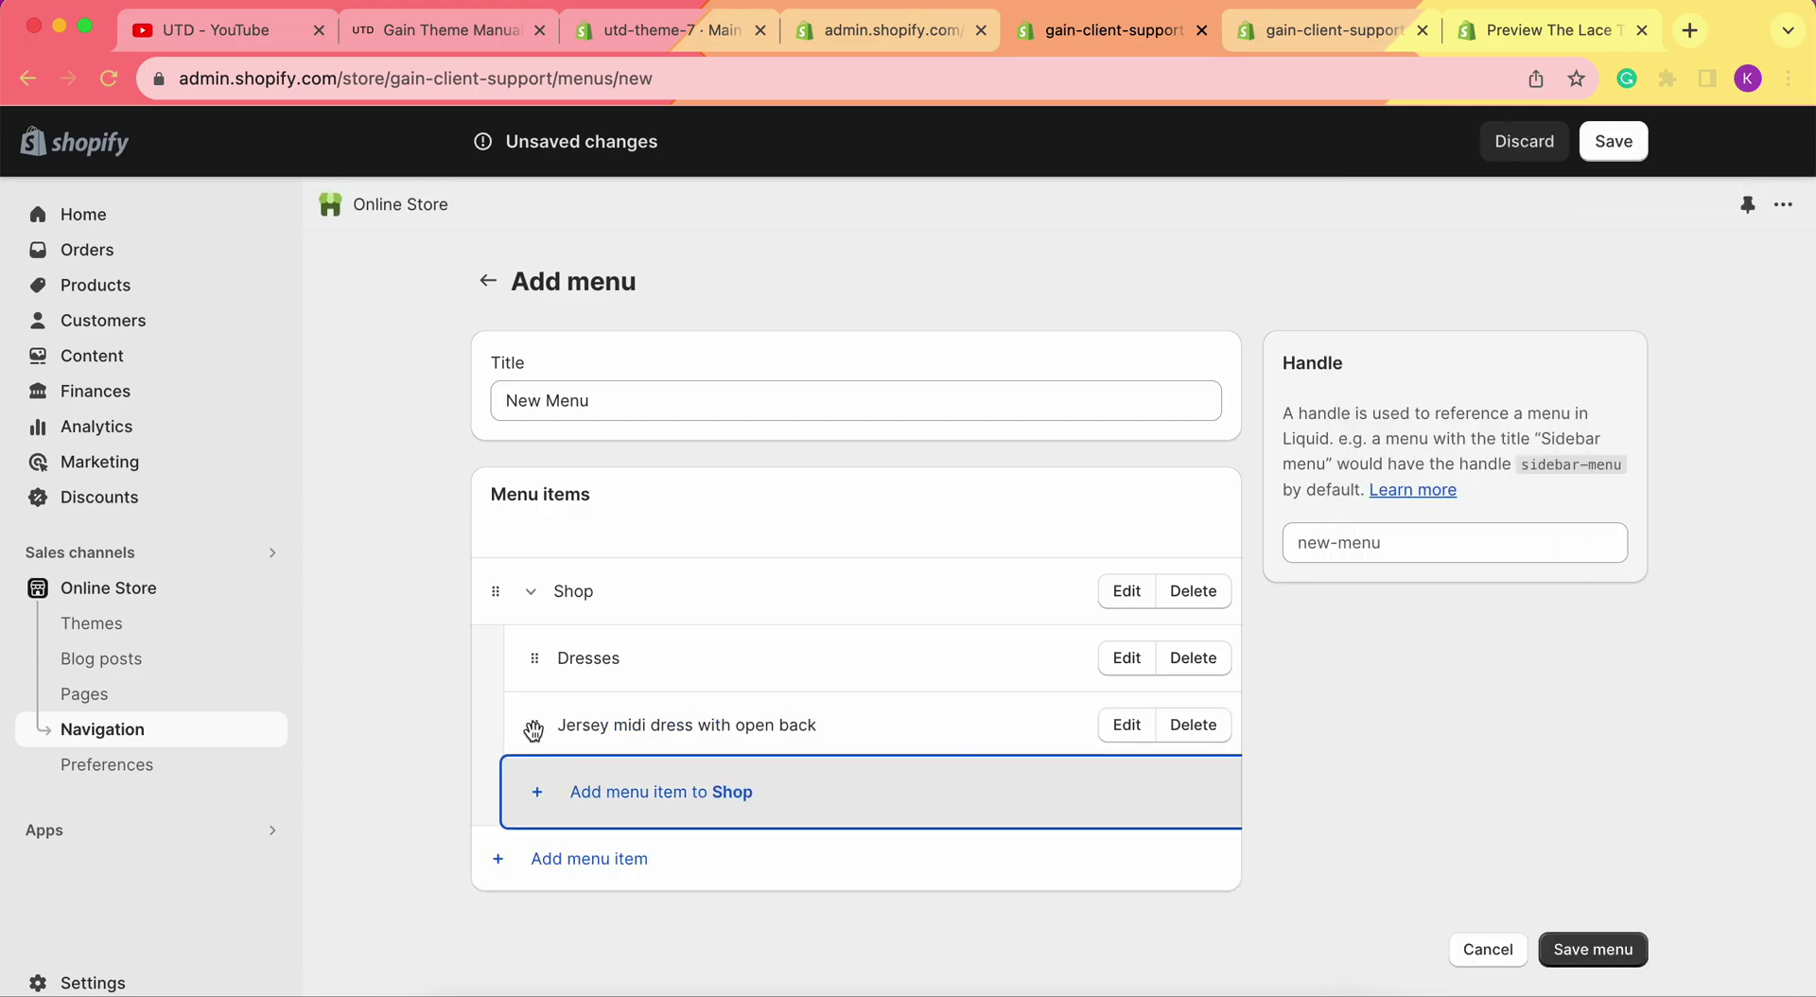
drag(534, 730, 652, 724)
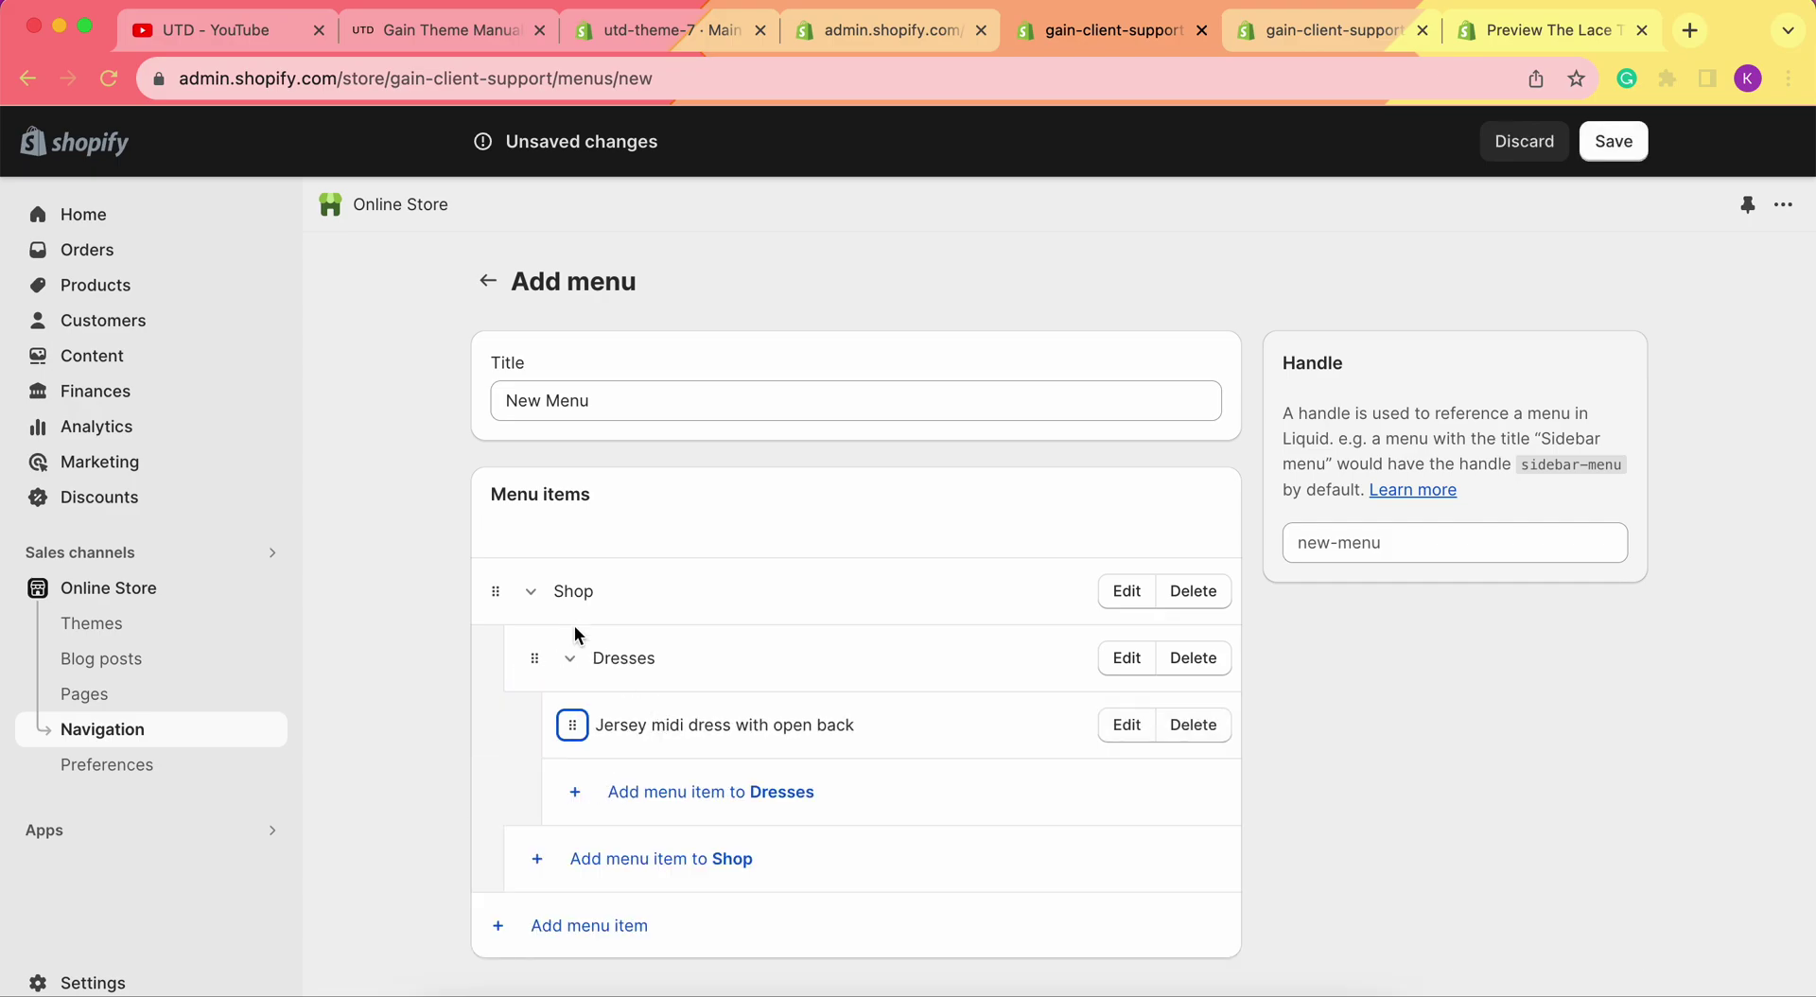
scroll(661, 697, down, 1)
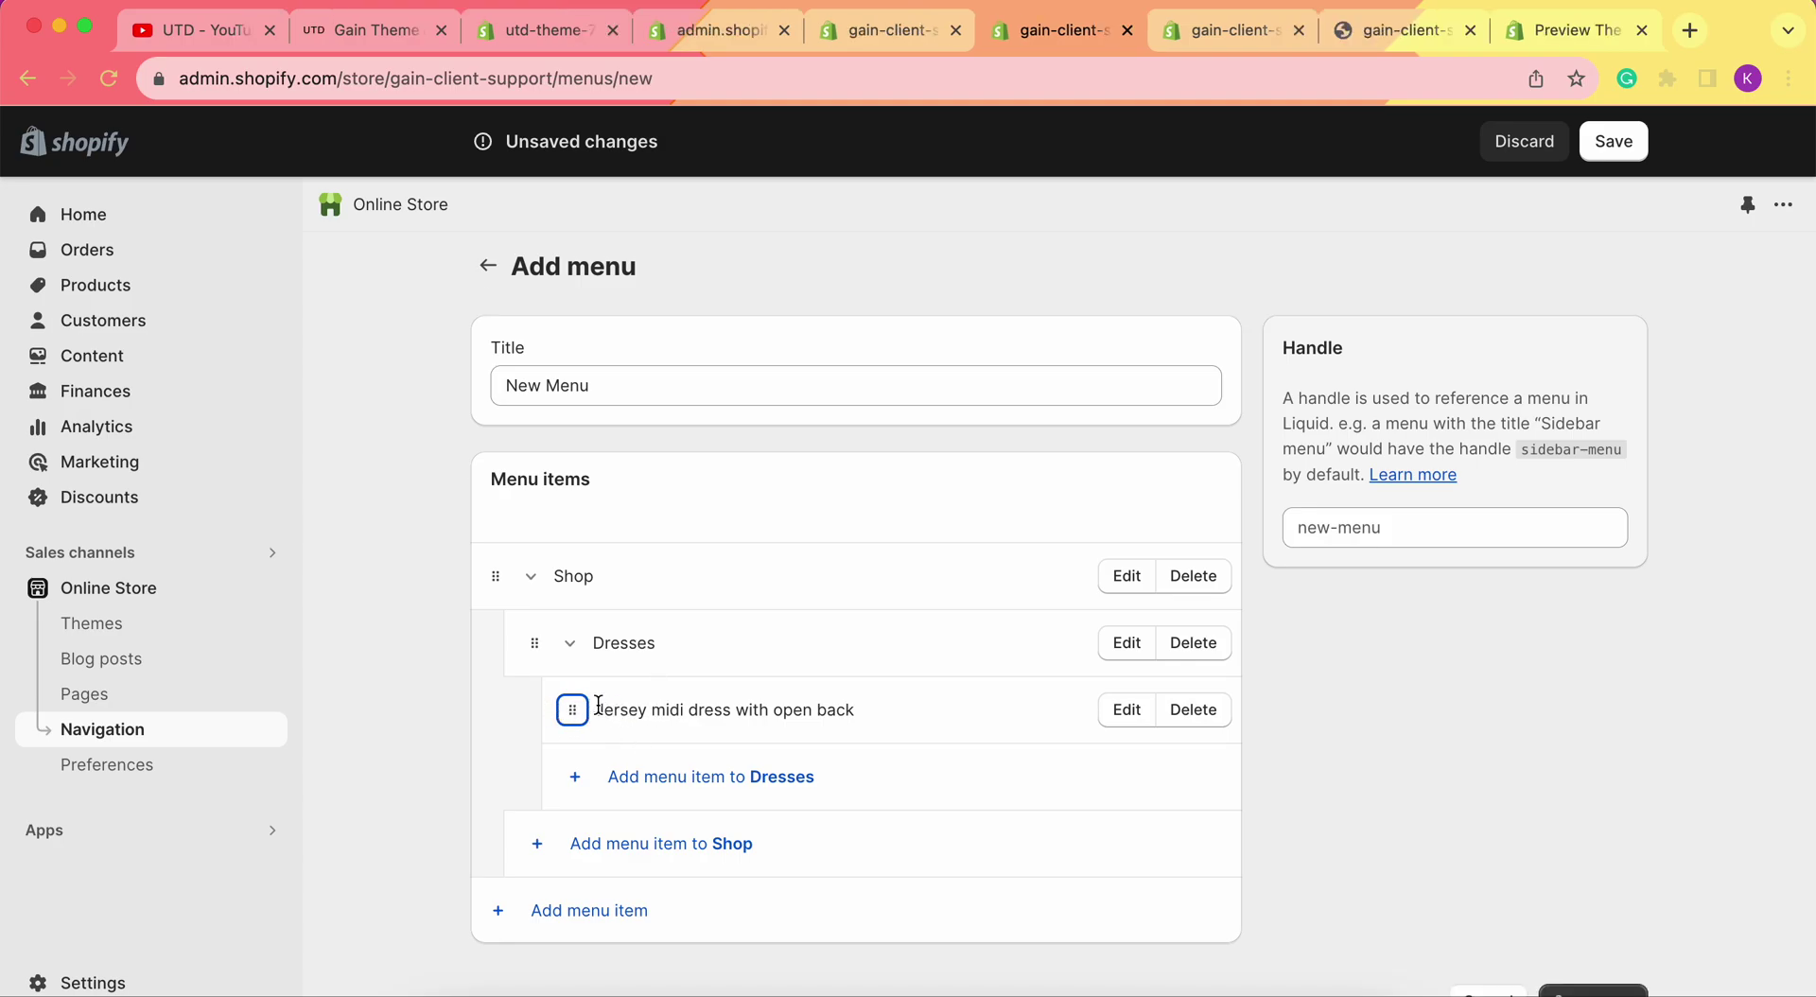
- Add a menu item under Dresses linked to the Balaclava product, keeping the product's name
click(583, 783)
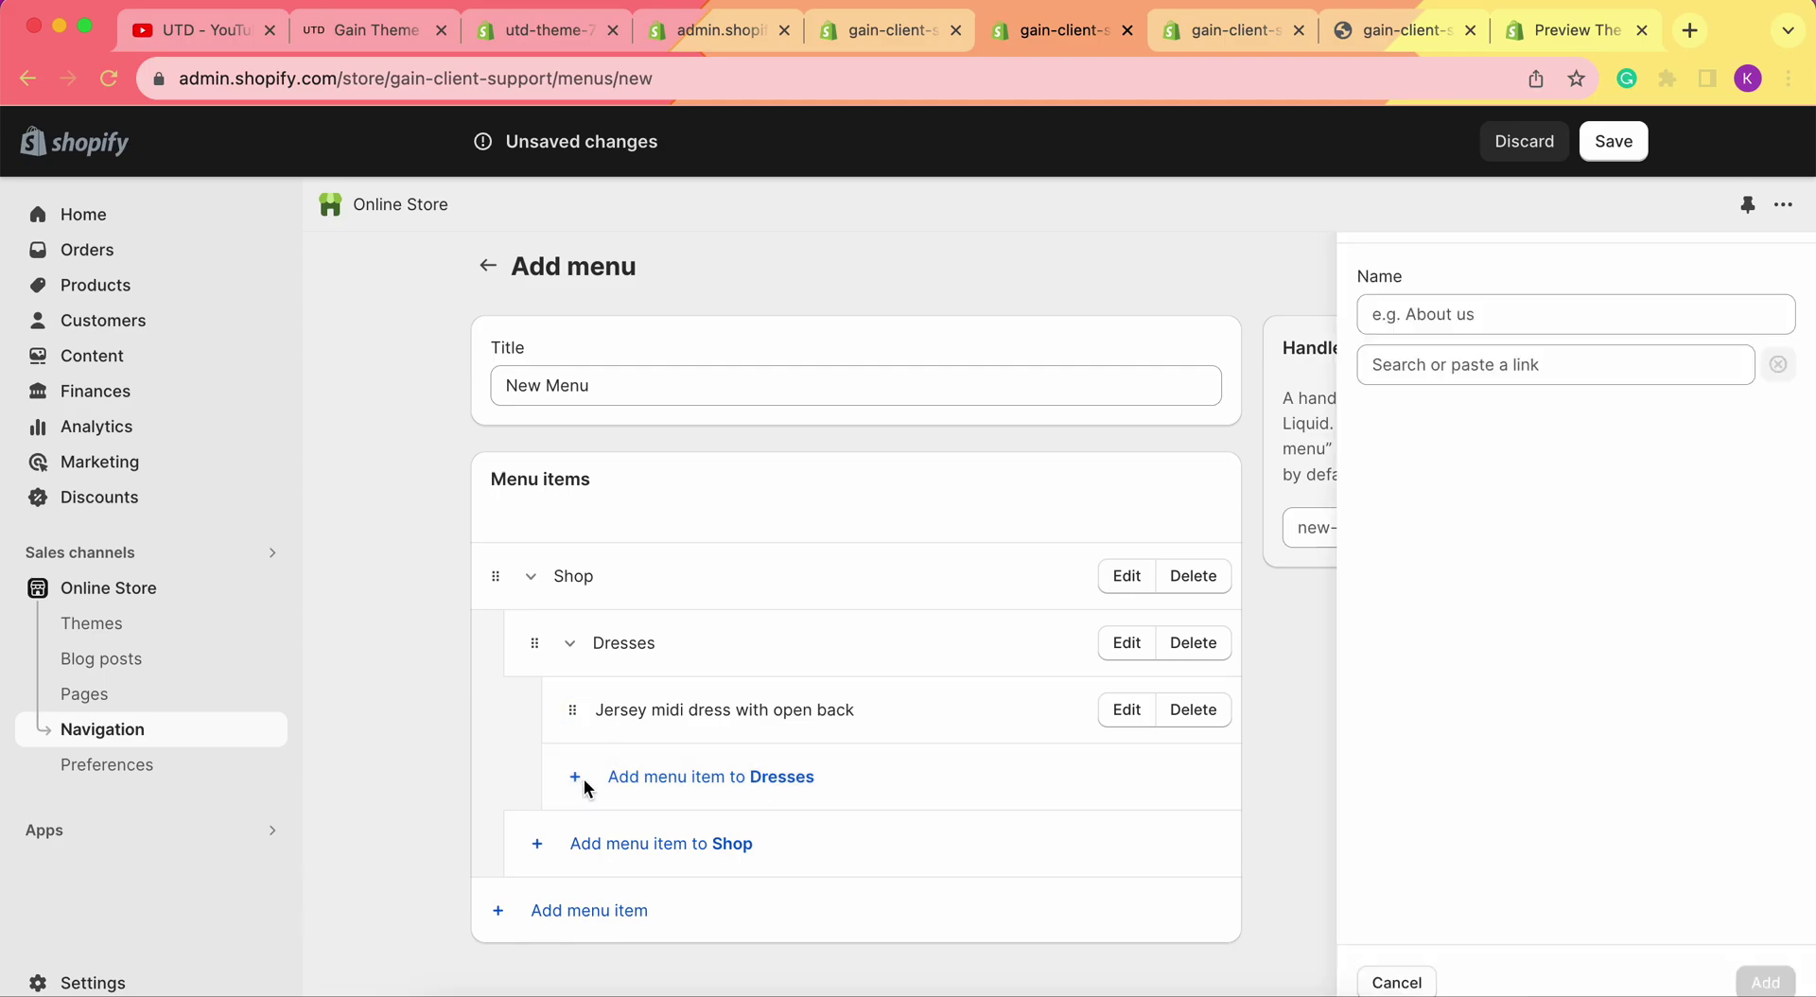
click(1523, 365)
click(1503, 569)
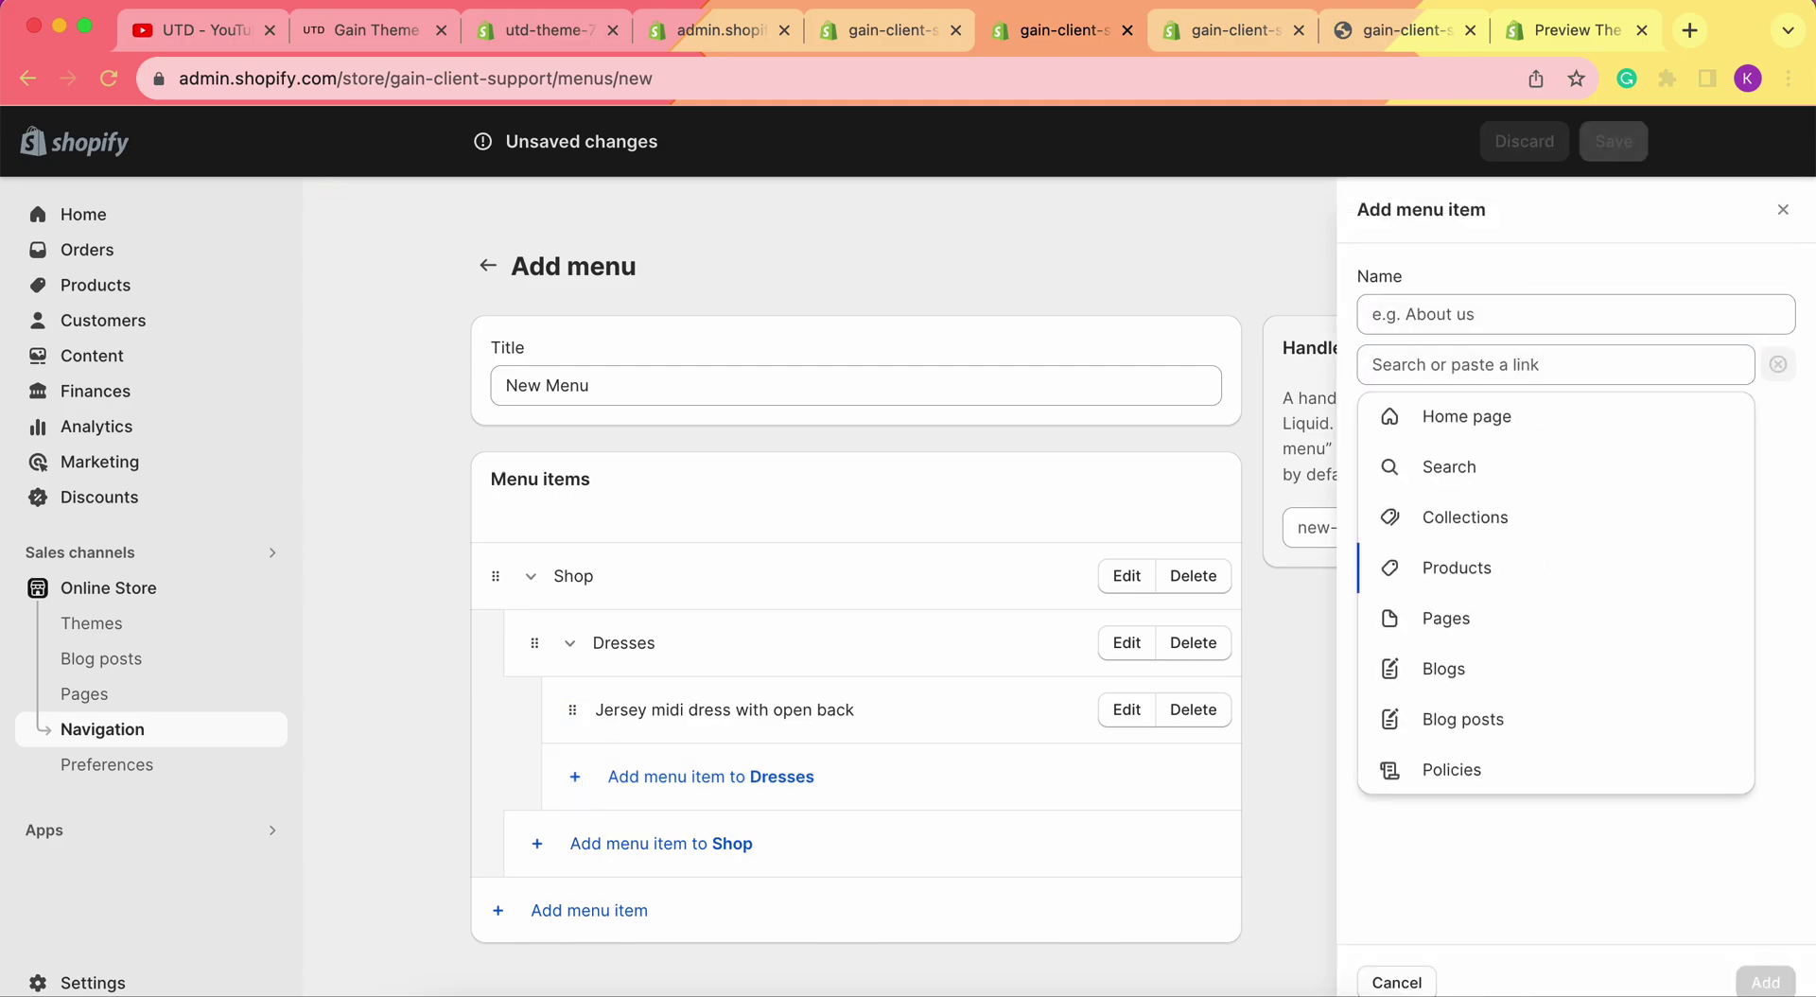
click(1506, 577)
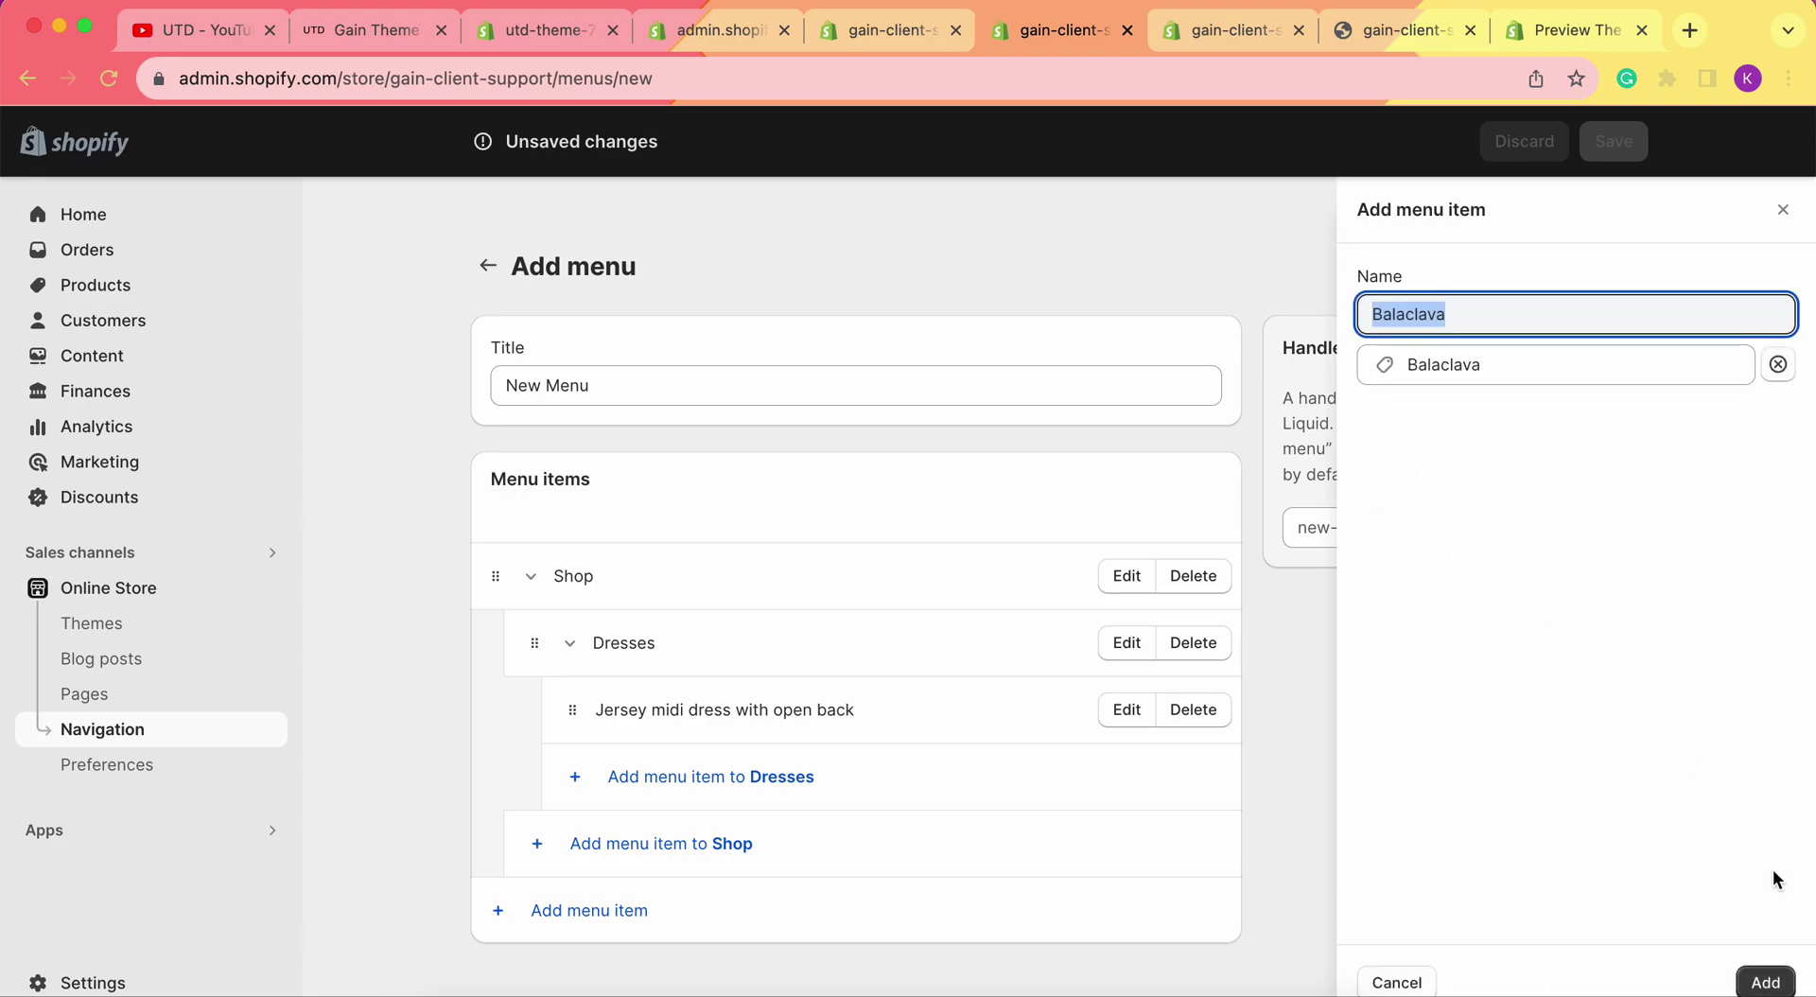
click(1761, 983)
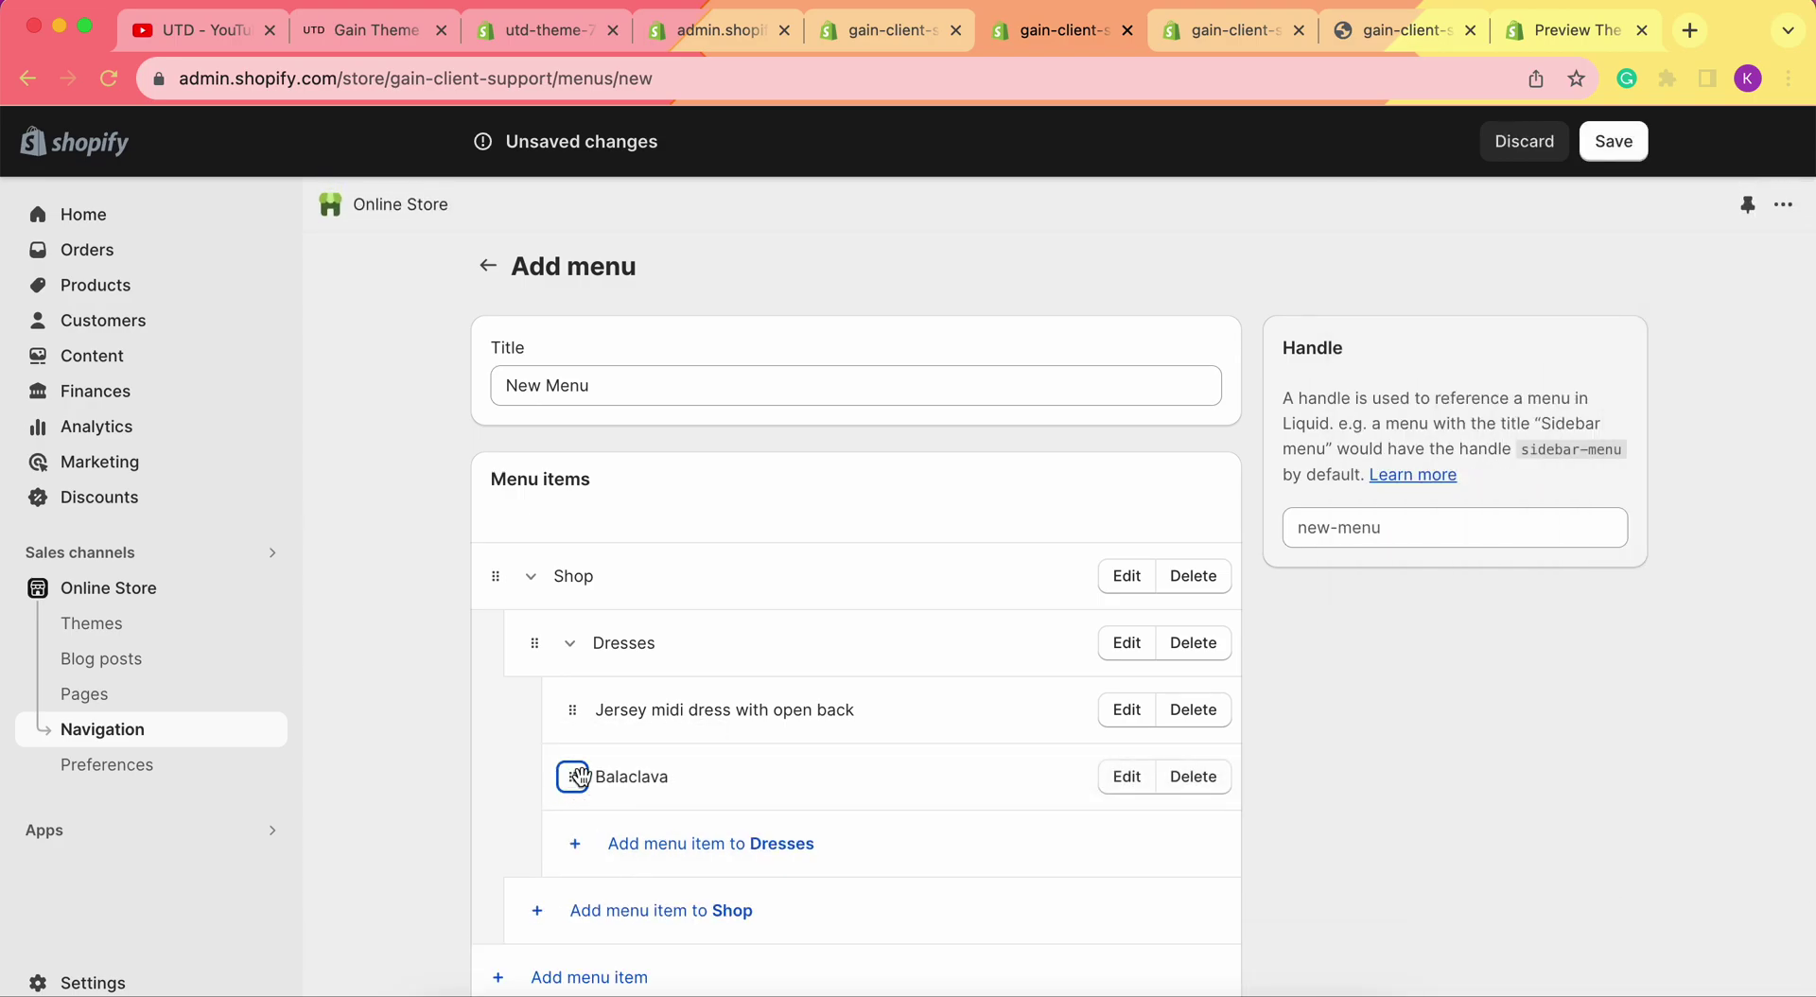
- Try to nest Balaclava beneath the Jersey midi dress item, and delete Balaclava from the menu
mouse_move(568, 771)
mouse_down()
mouse_move(758, 778)
mouse_move(579, 770)
mouse_move(596, 766)
mouse_up()
click(570, 643)
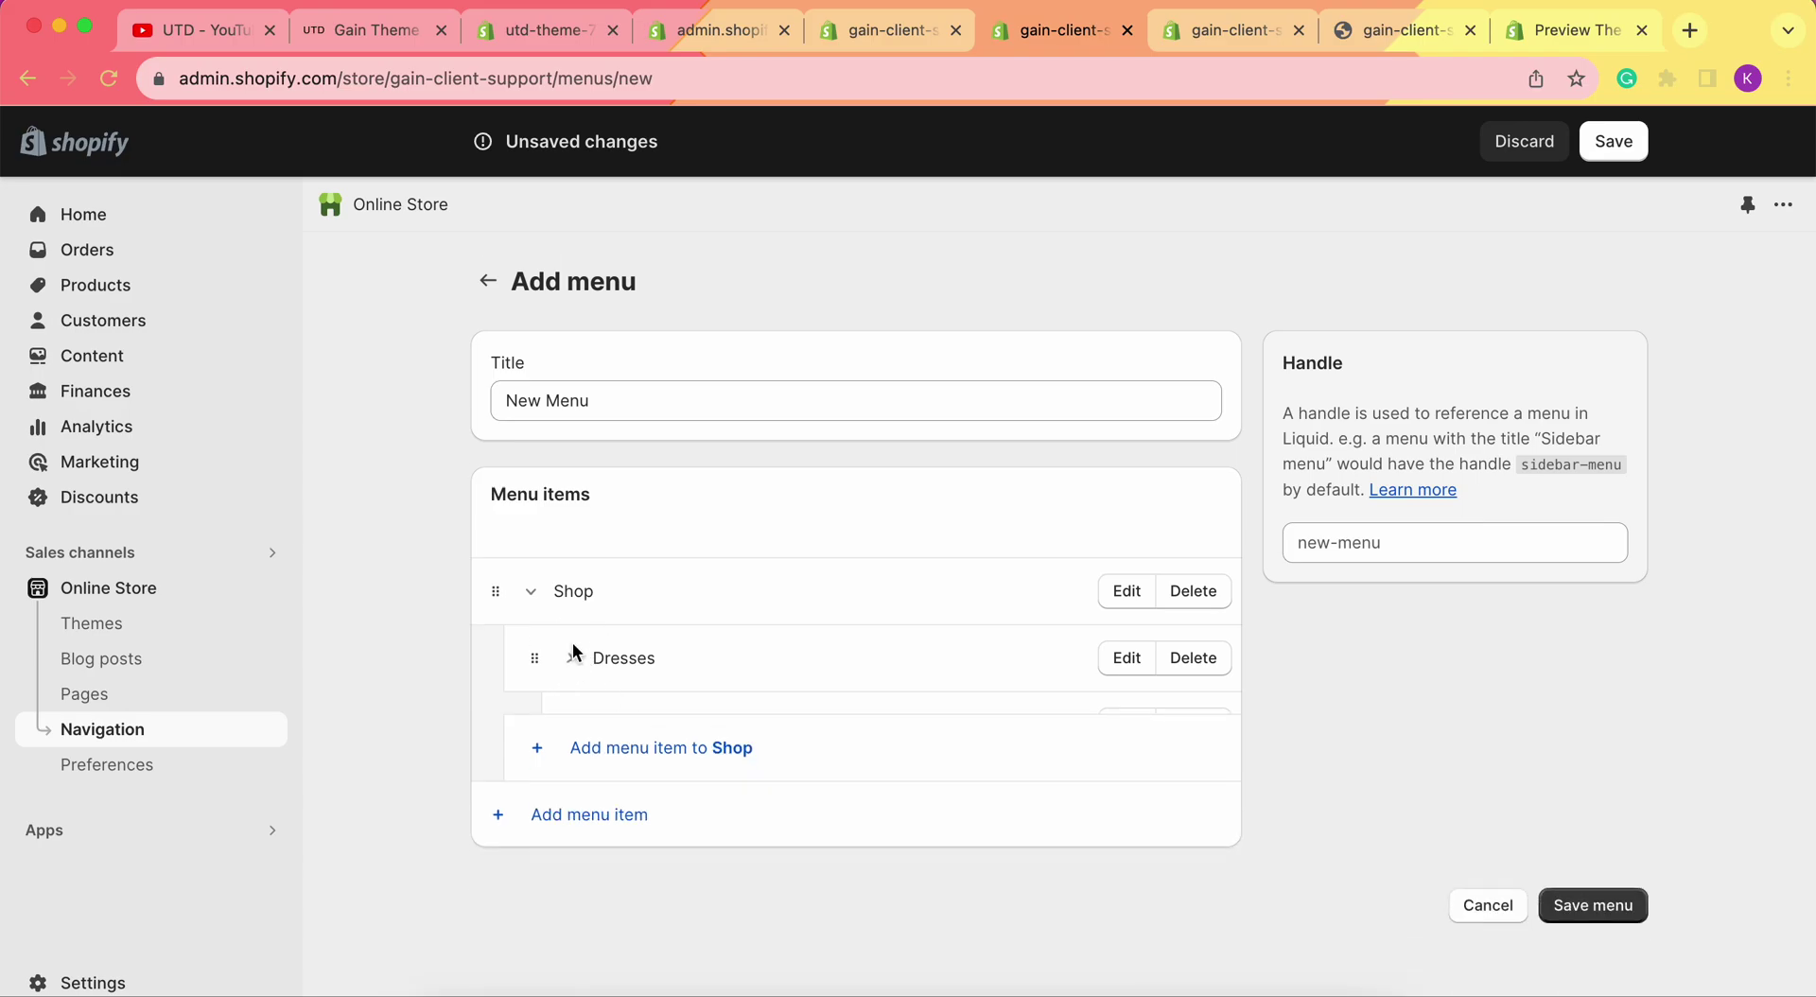
click(569, 655)
mouse_move(600, 792)
mouse_down()
mouse_move(503, 786)
mouse_move(605, 799)
mouse_up()
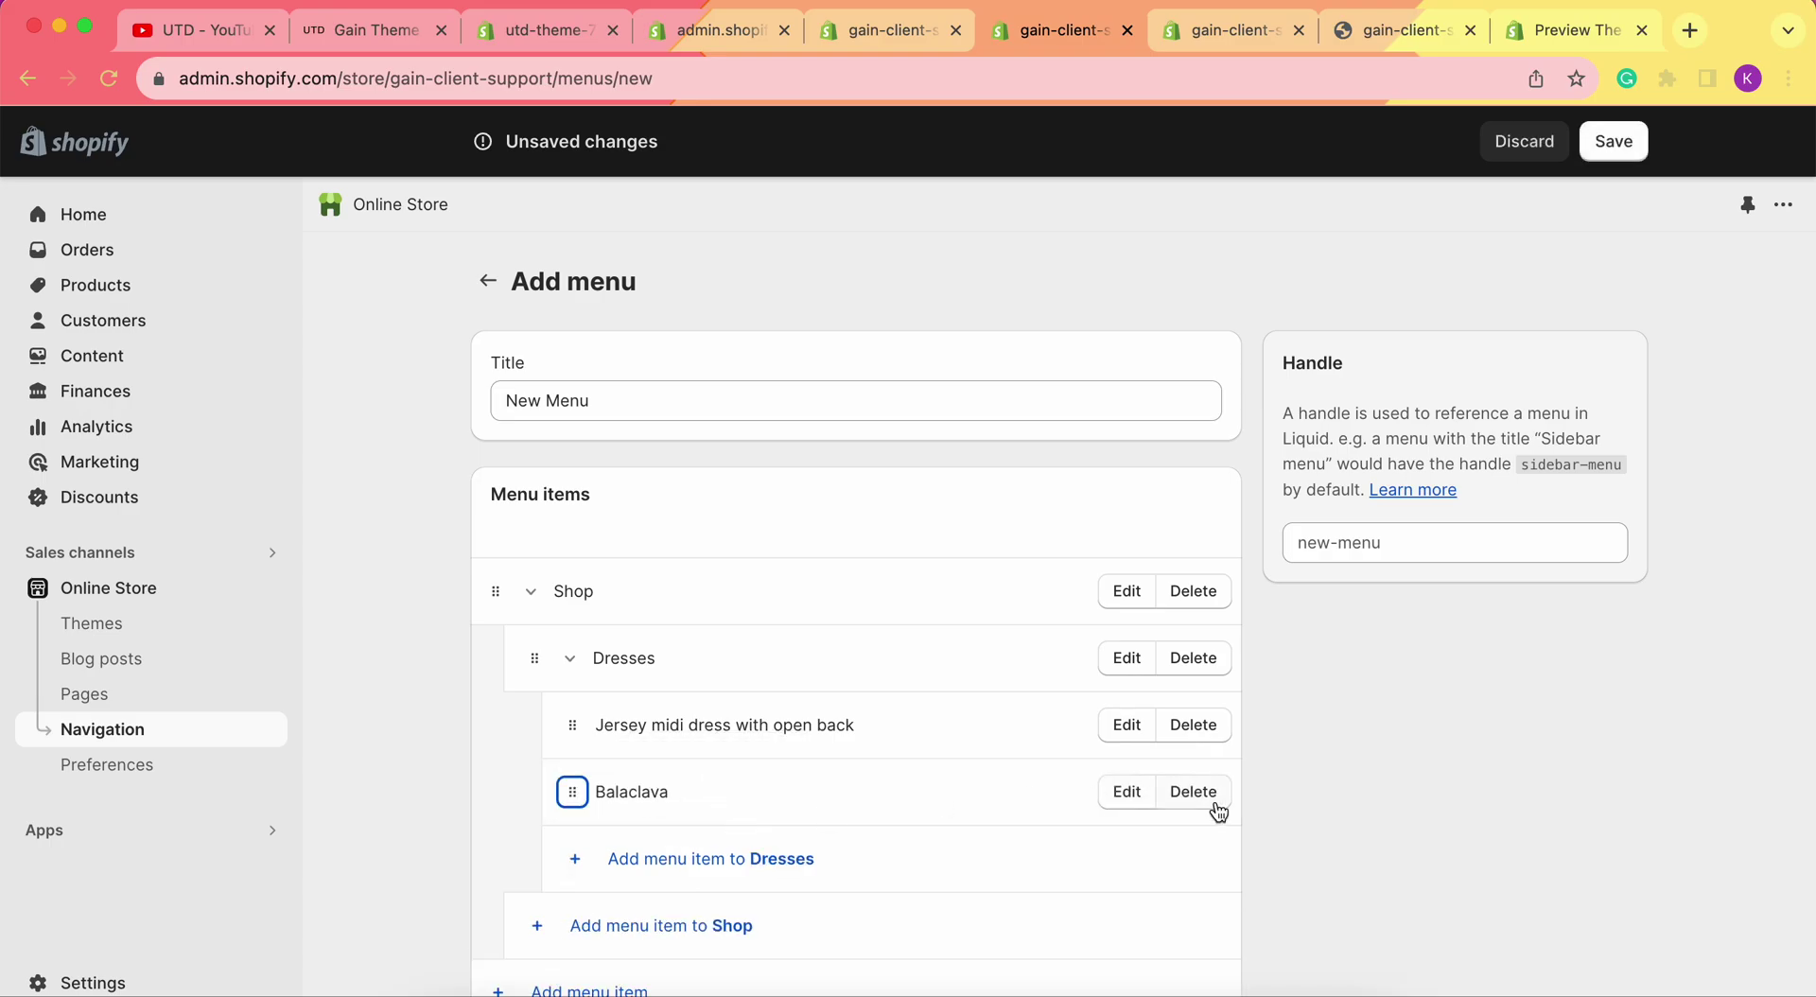
click(1216, 802)
click(1239, 643)
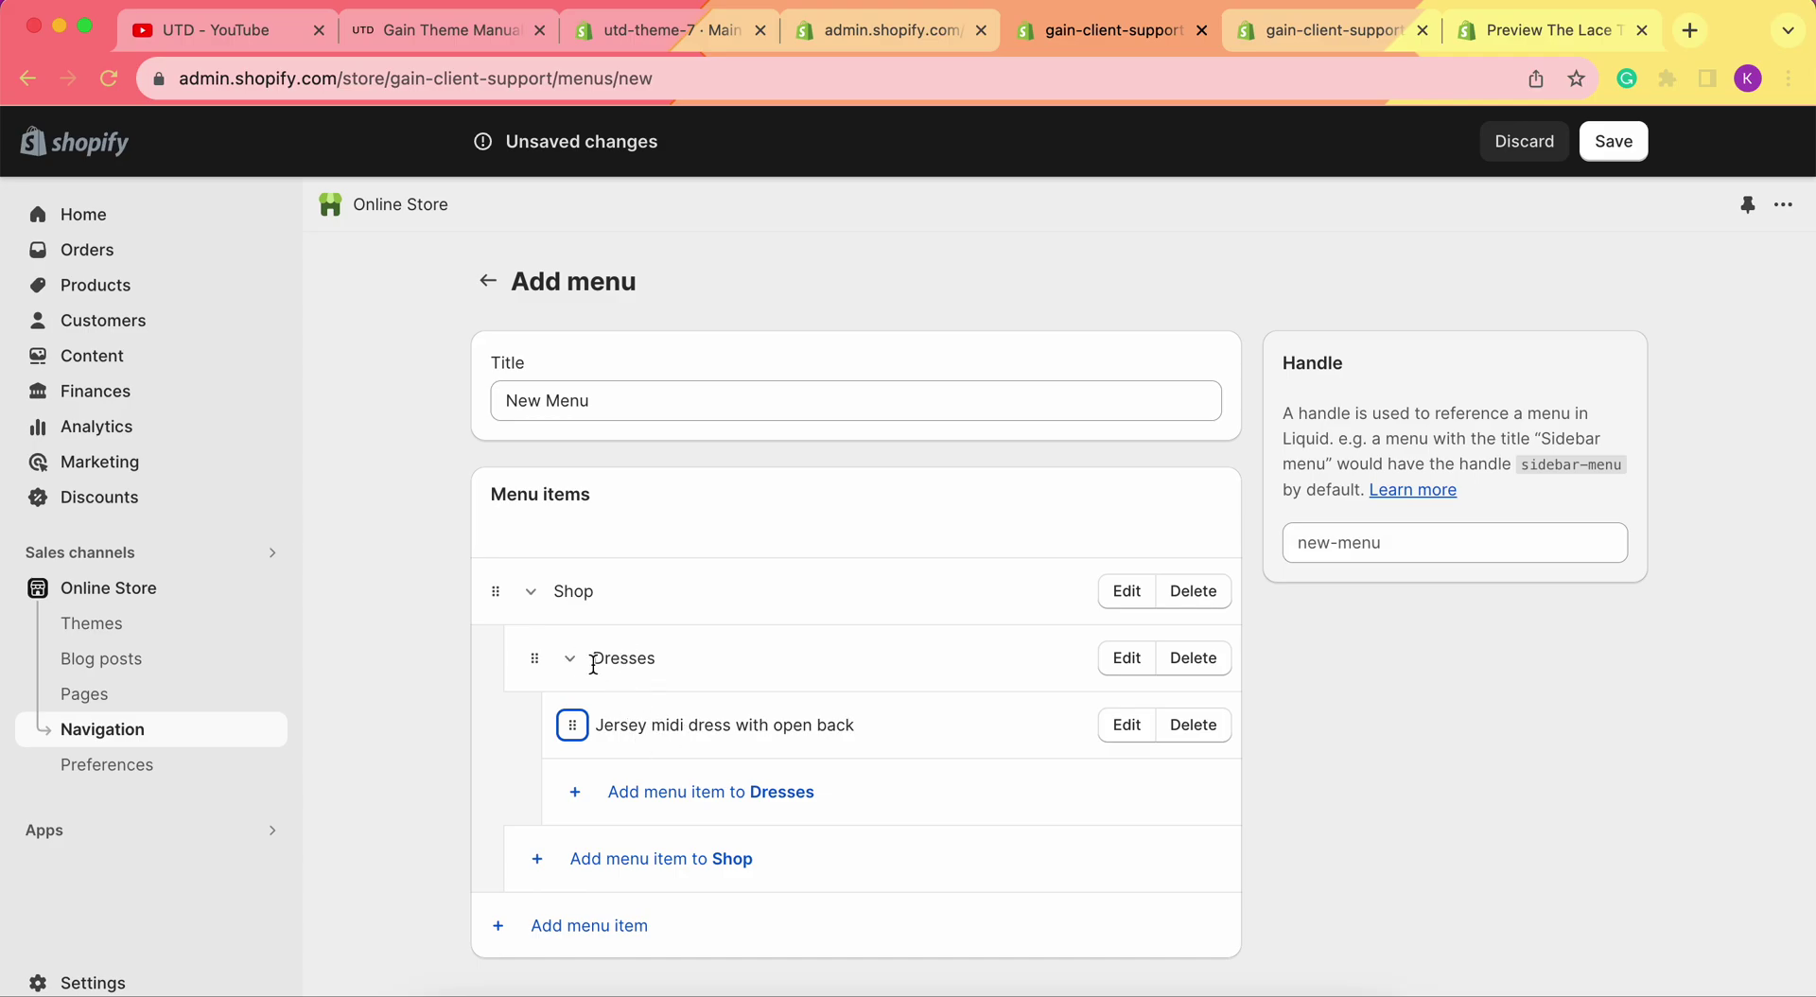
- Add a menu item under Dresses linked to the product Jersey mini dress with drawstrings, keeping the product's name
click(584, 804)
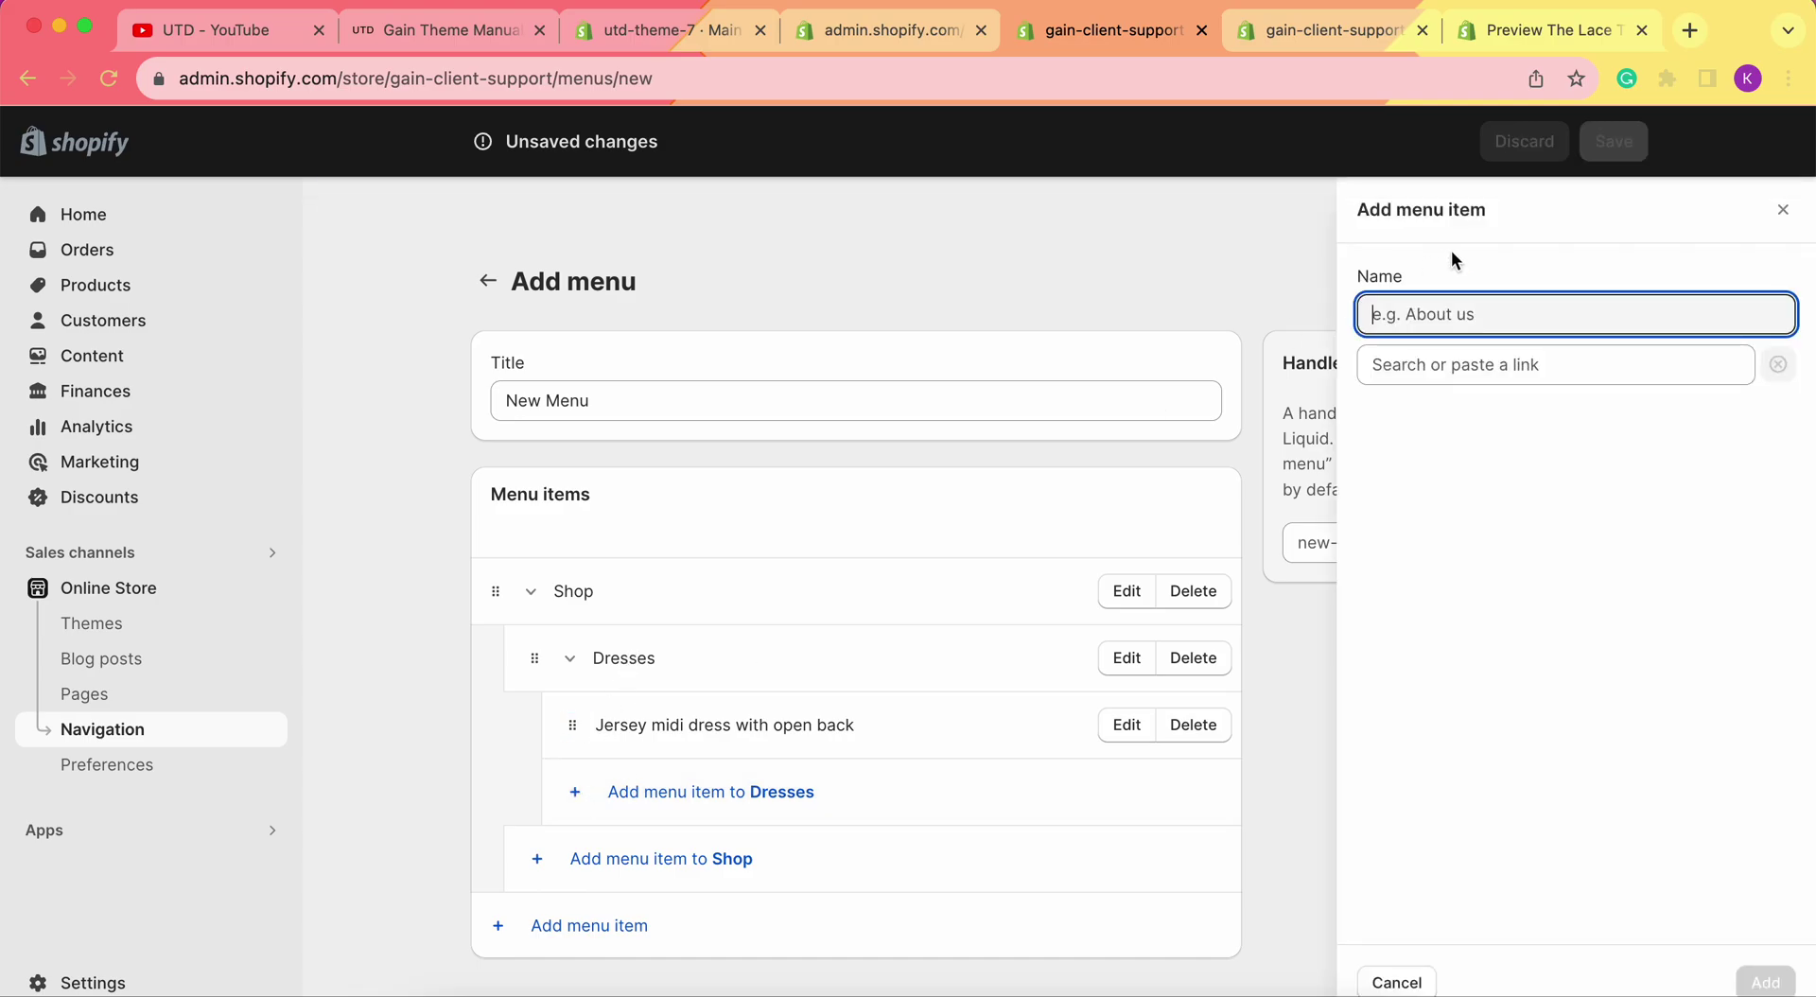
click(1461, 364)
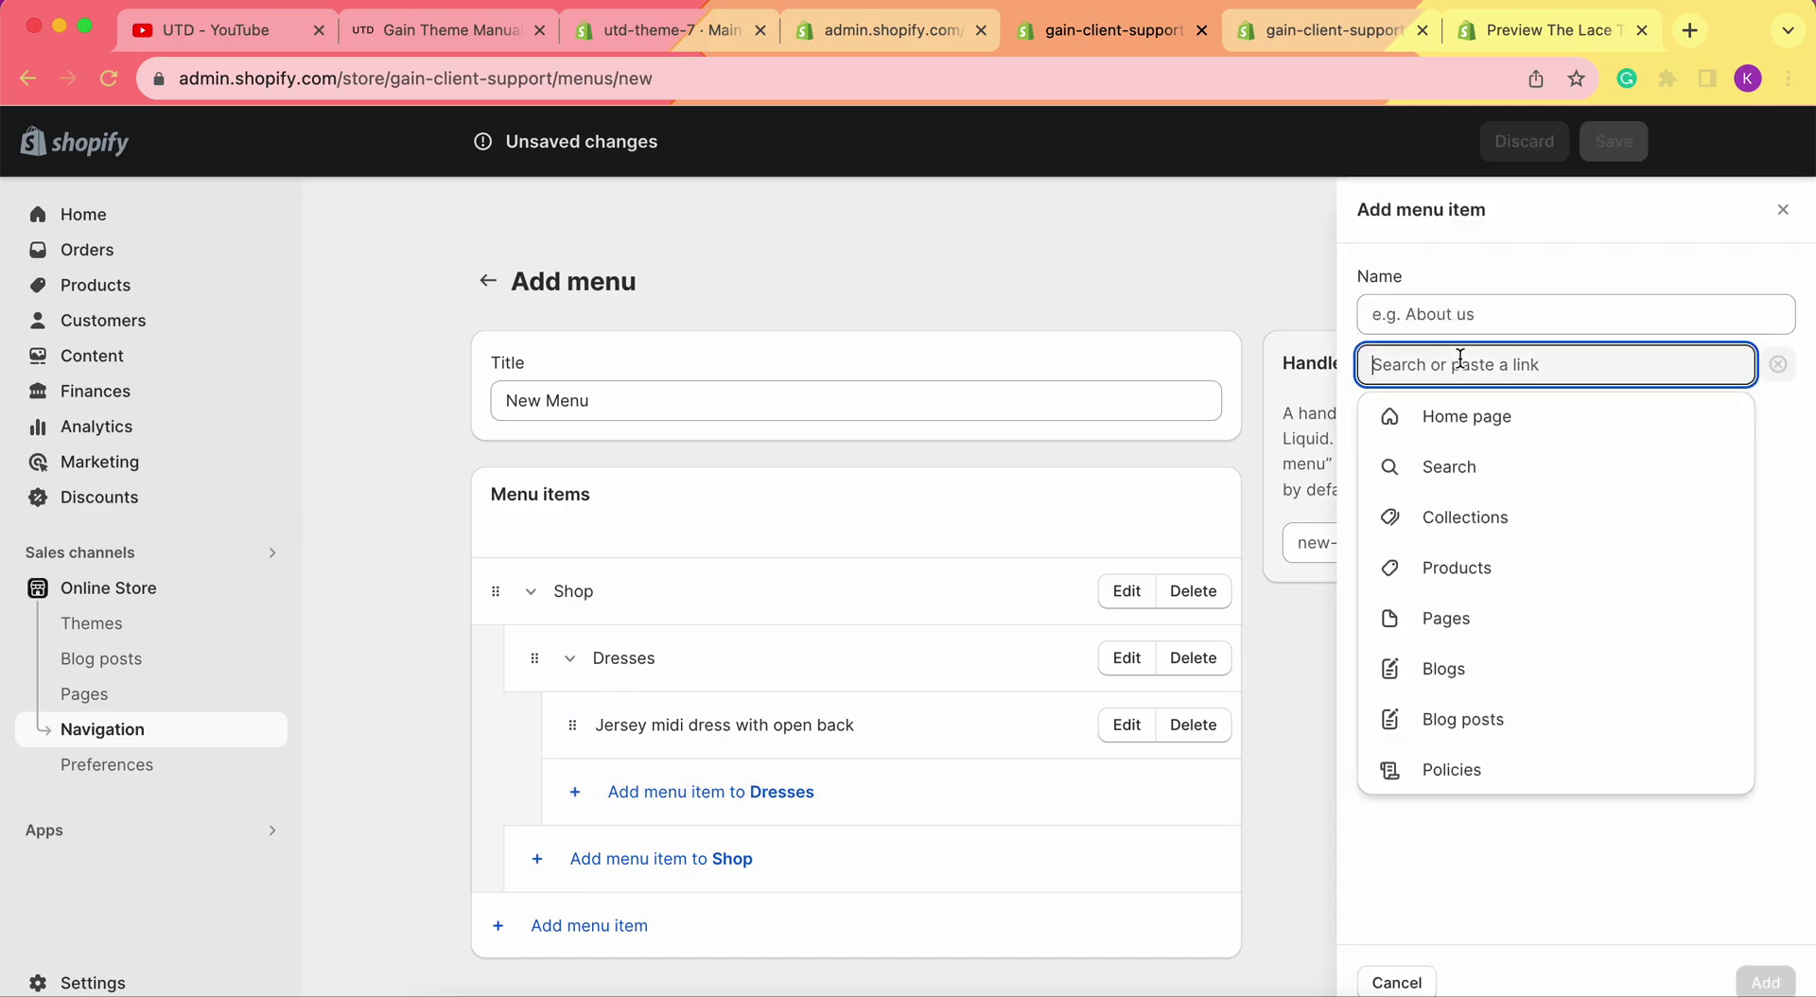
click(1487, 577)
scroll(1487, 576, down, 10)
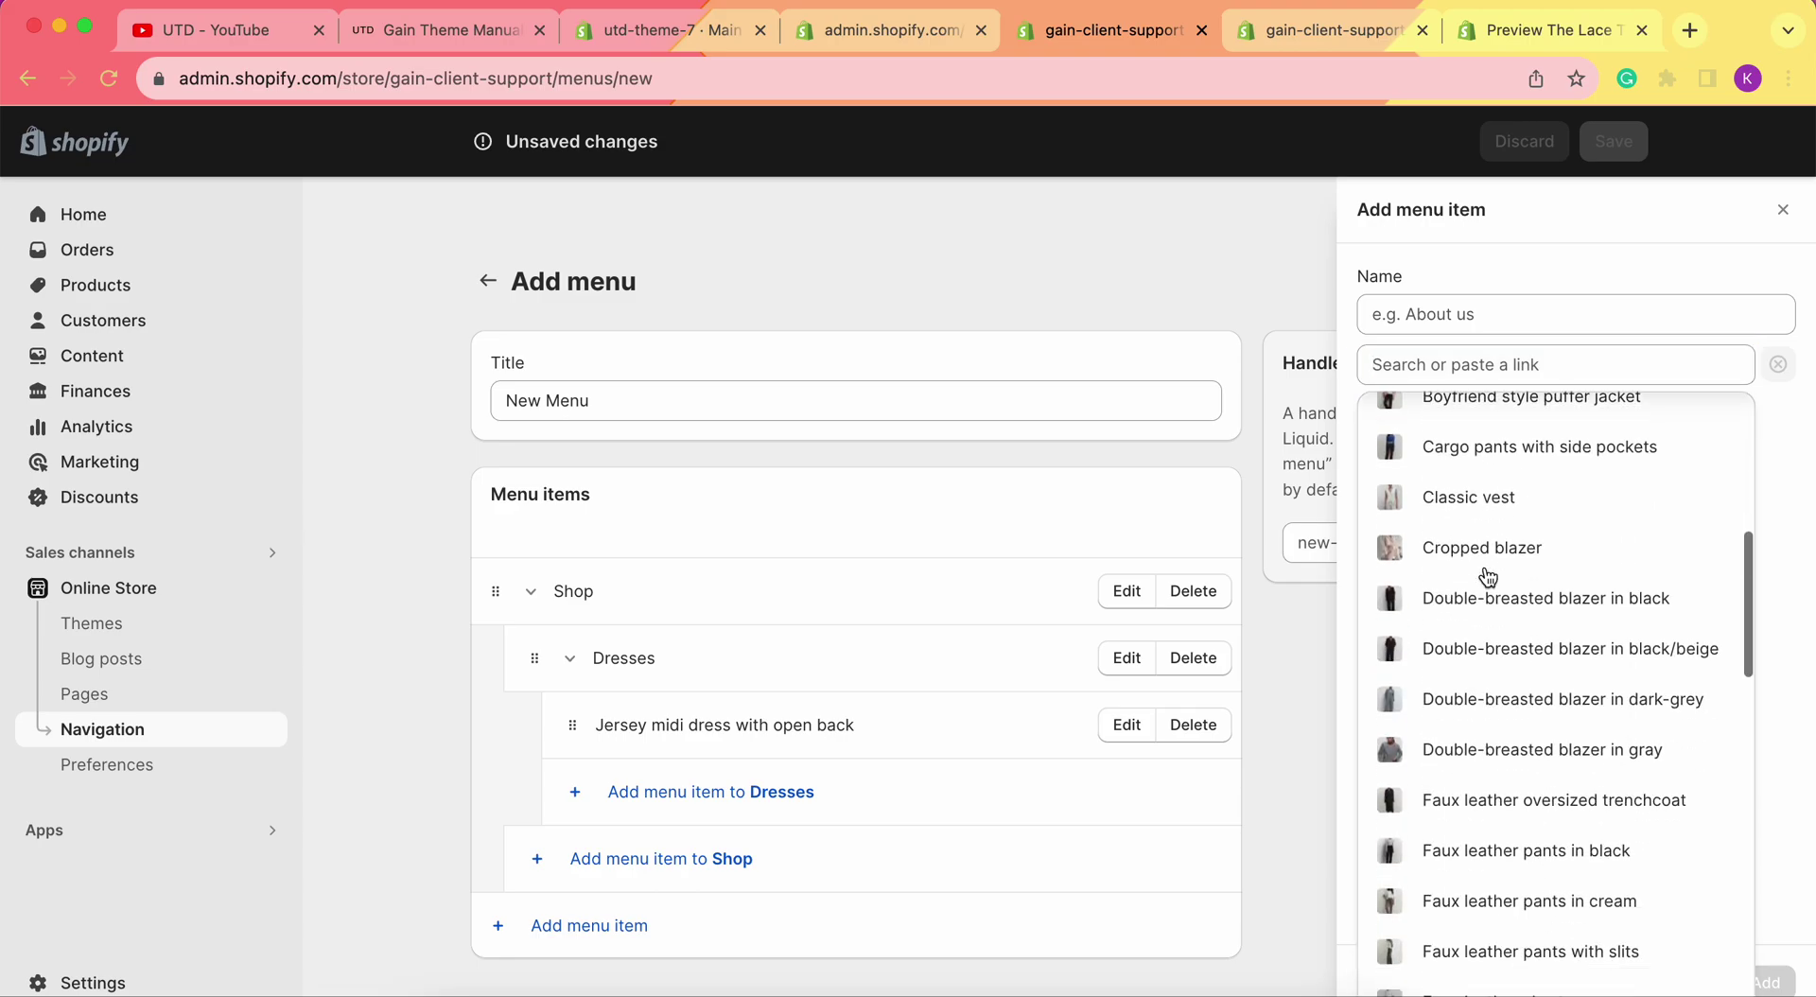
scroll(1488, 577, down, 6)
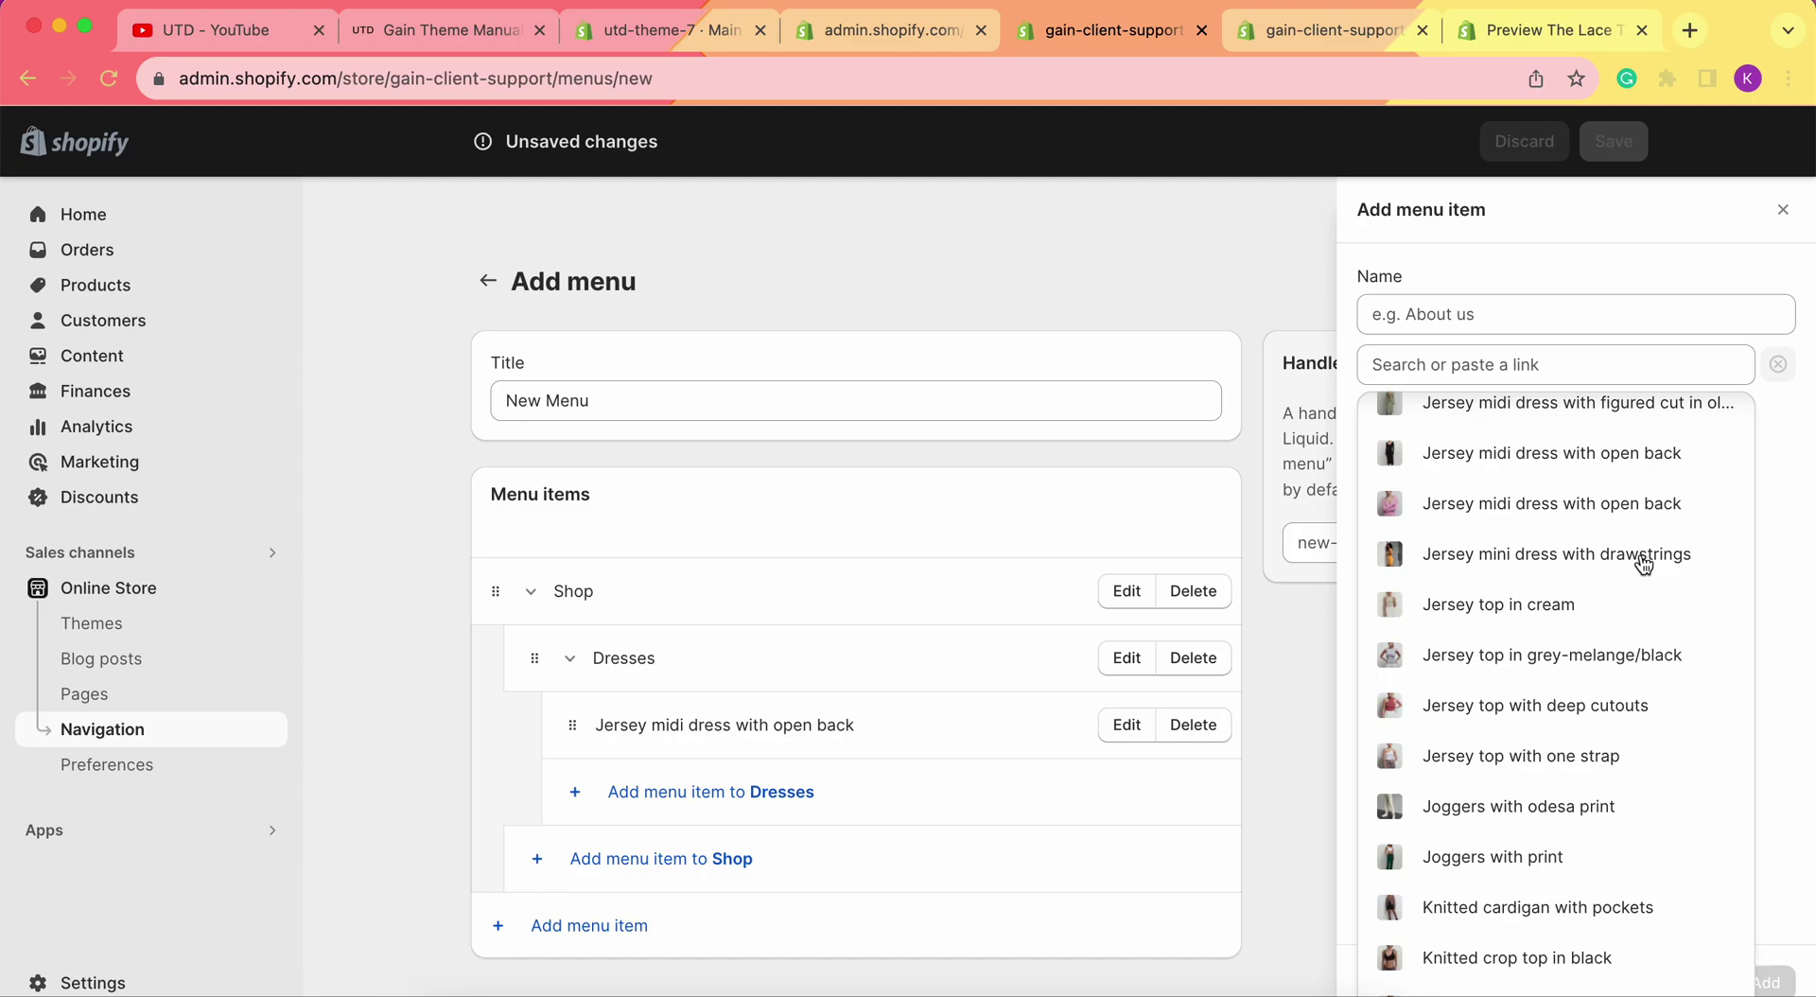
scroll(1590, 502, up, 1)
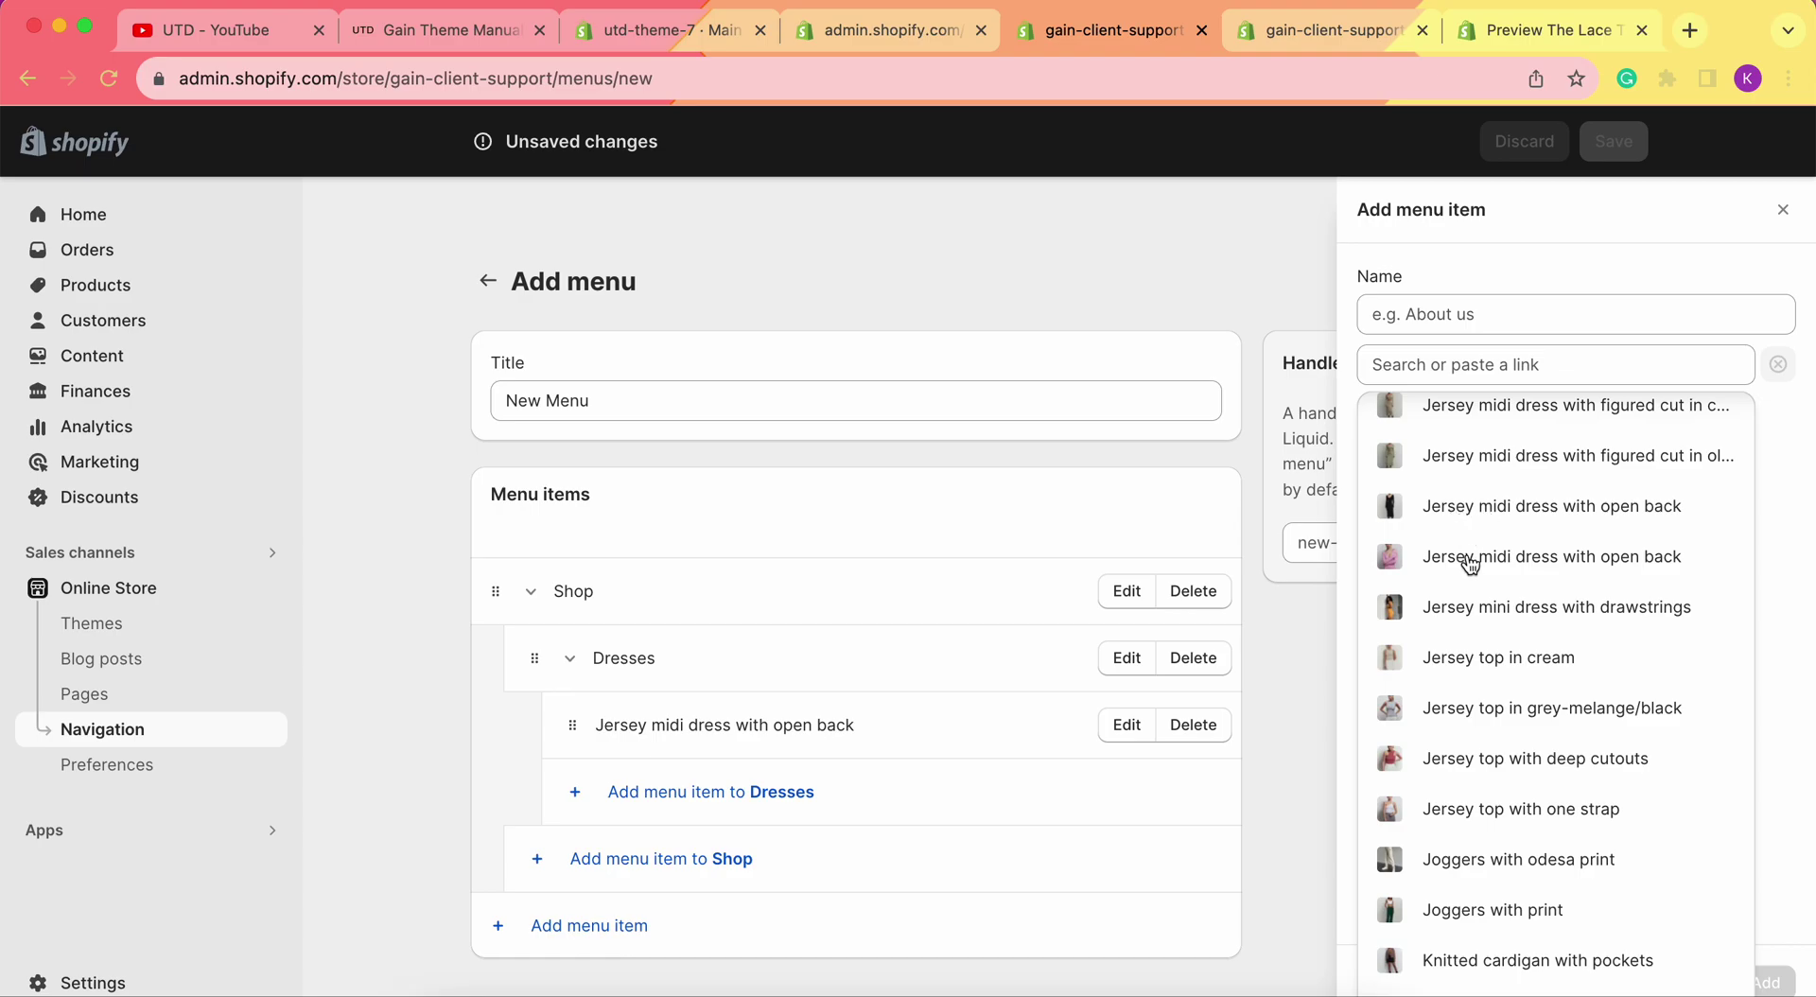
scroll(1472, 579, down, 1)
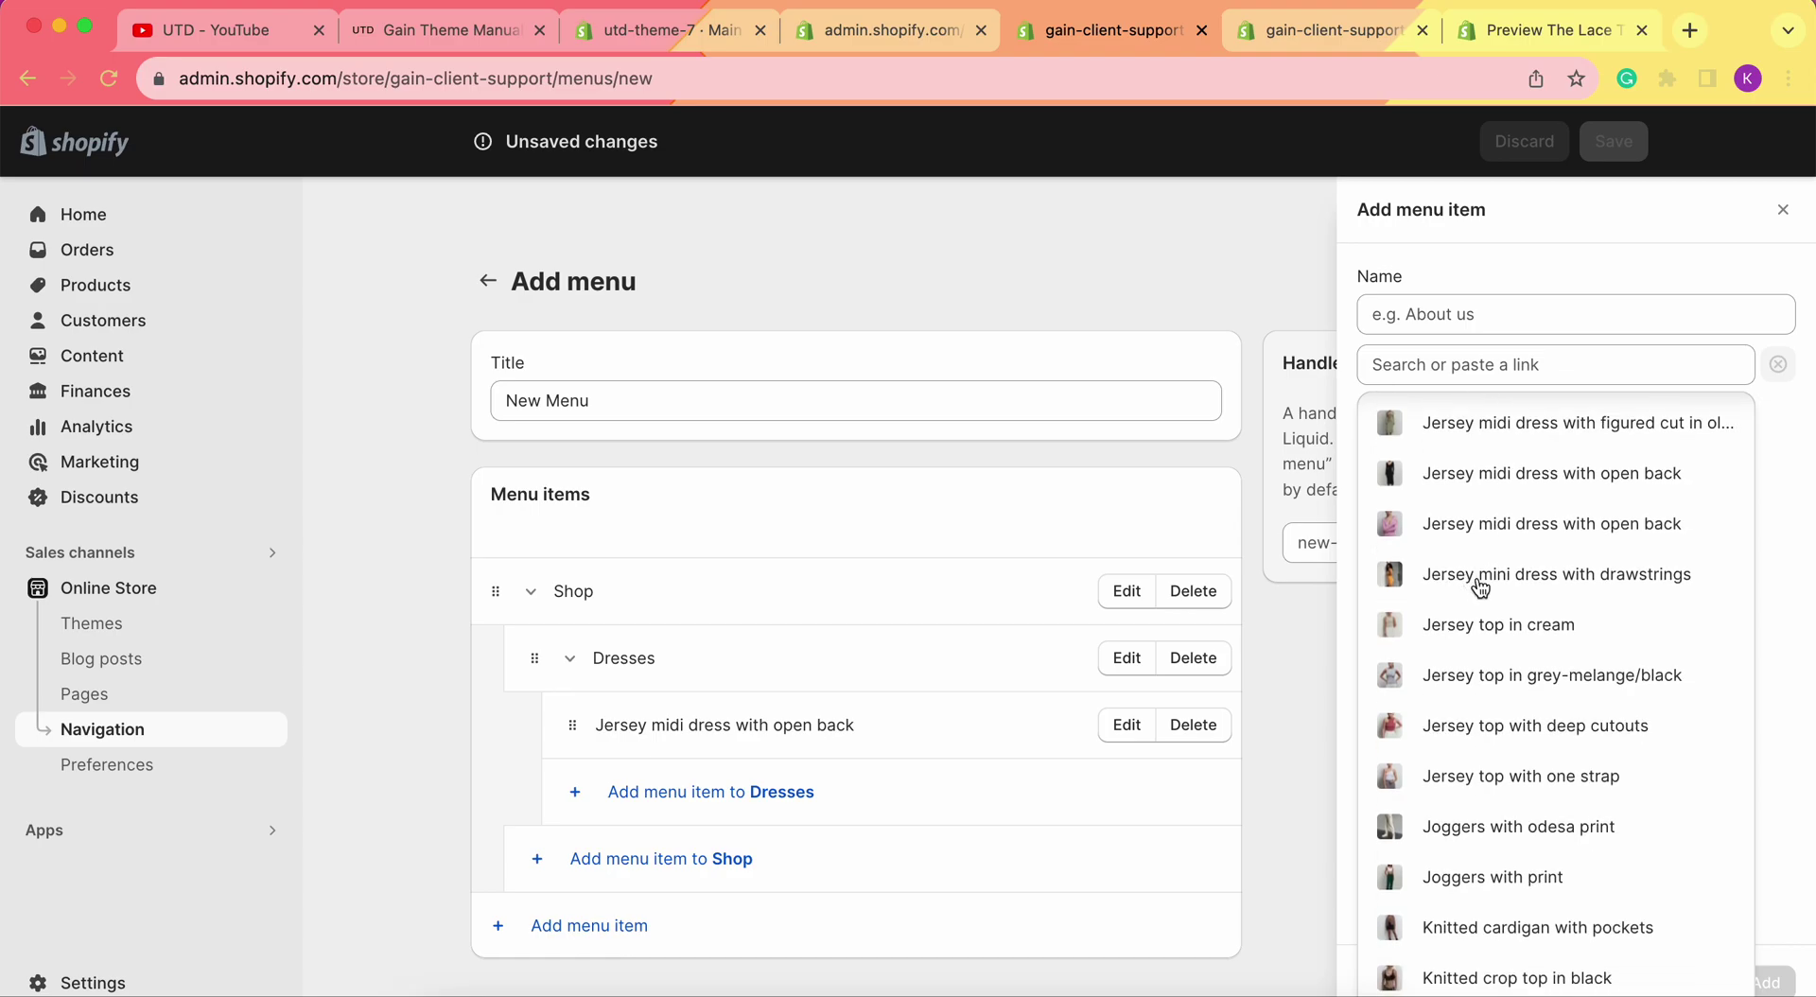
click(1479, 579)
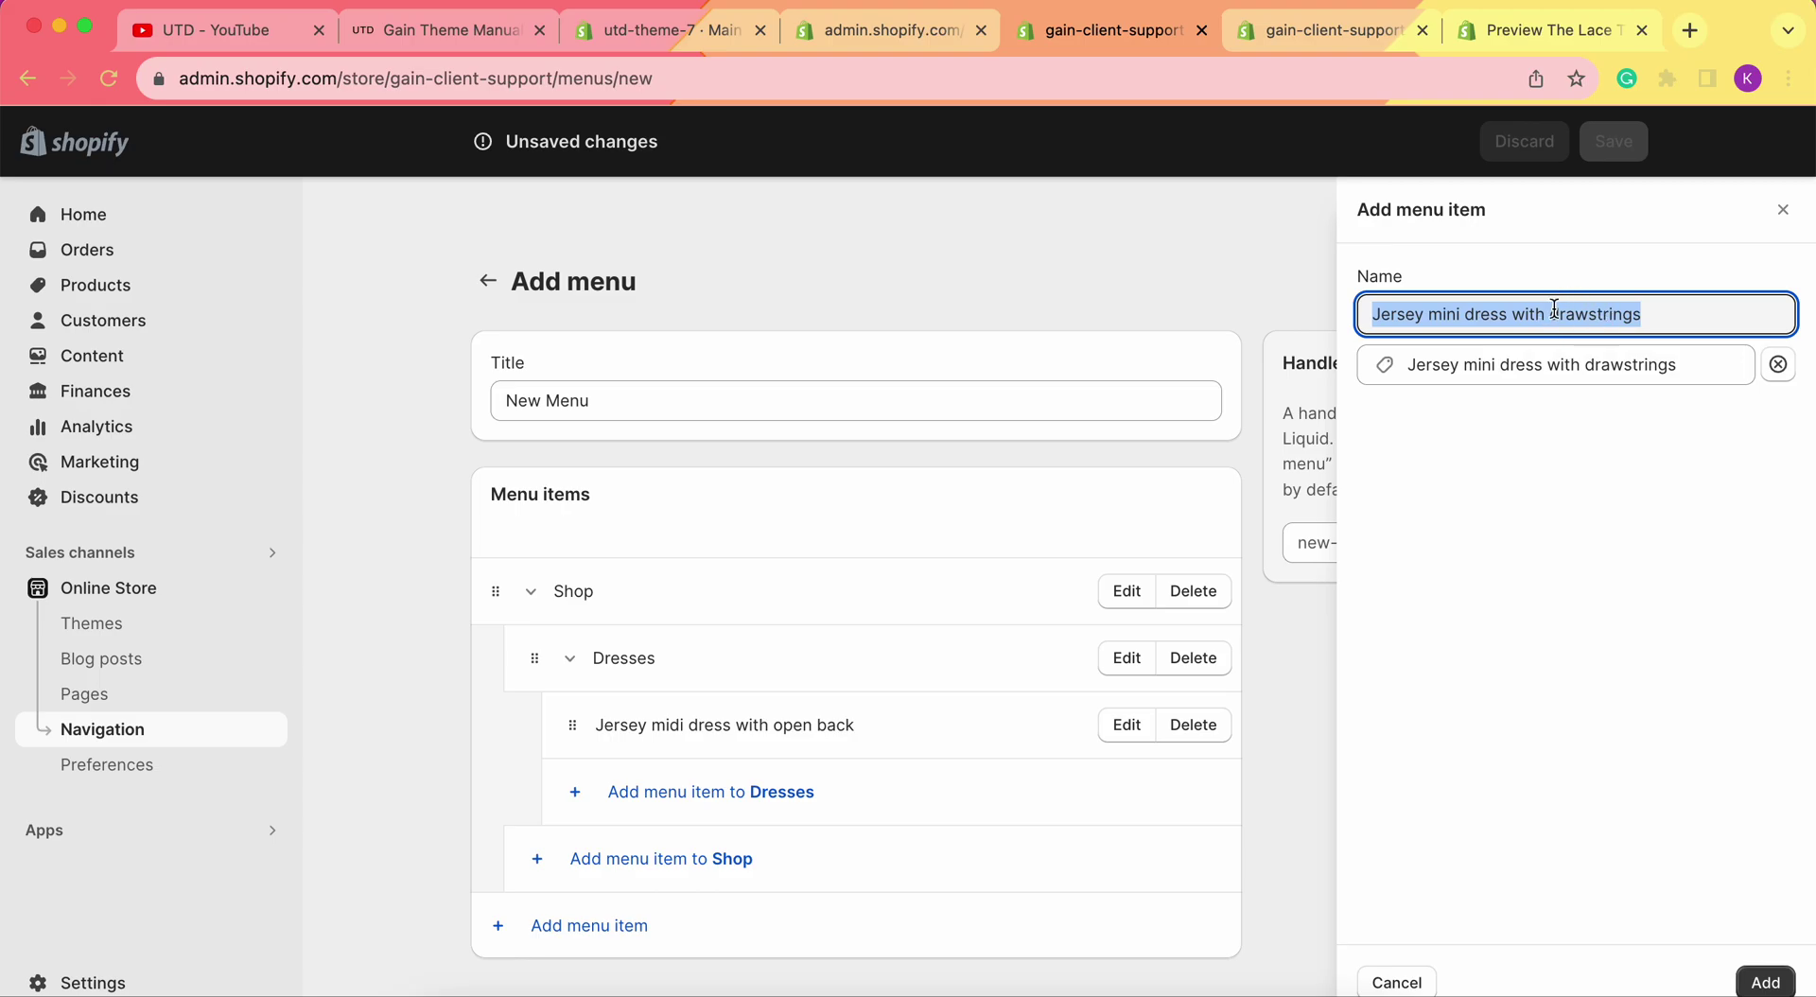
click(1516, 308)
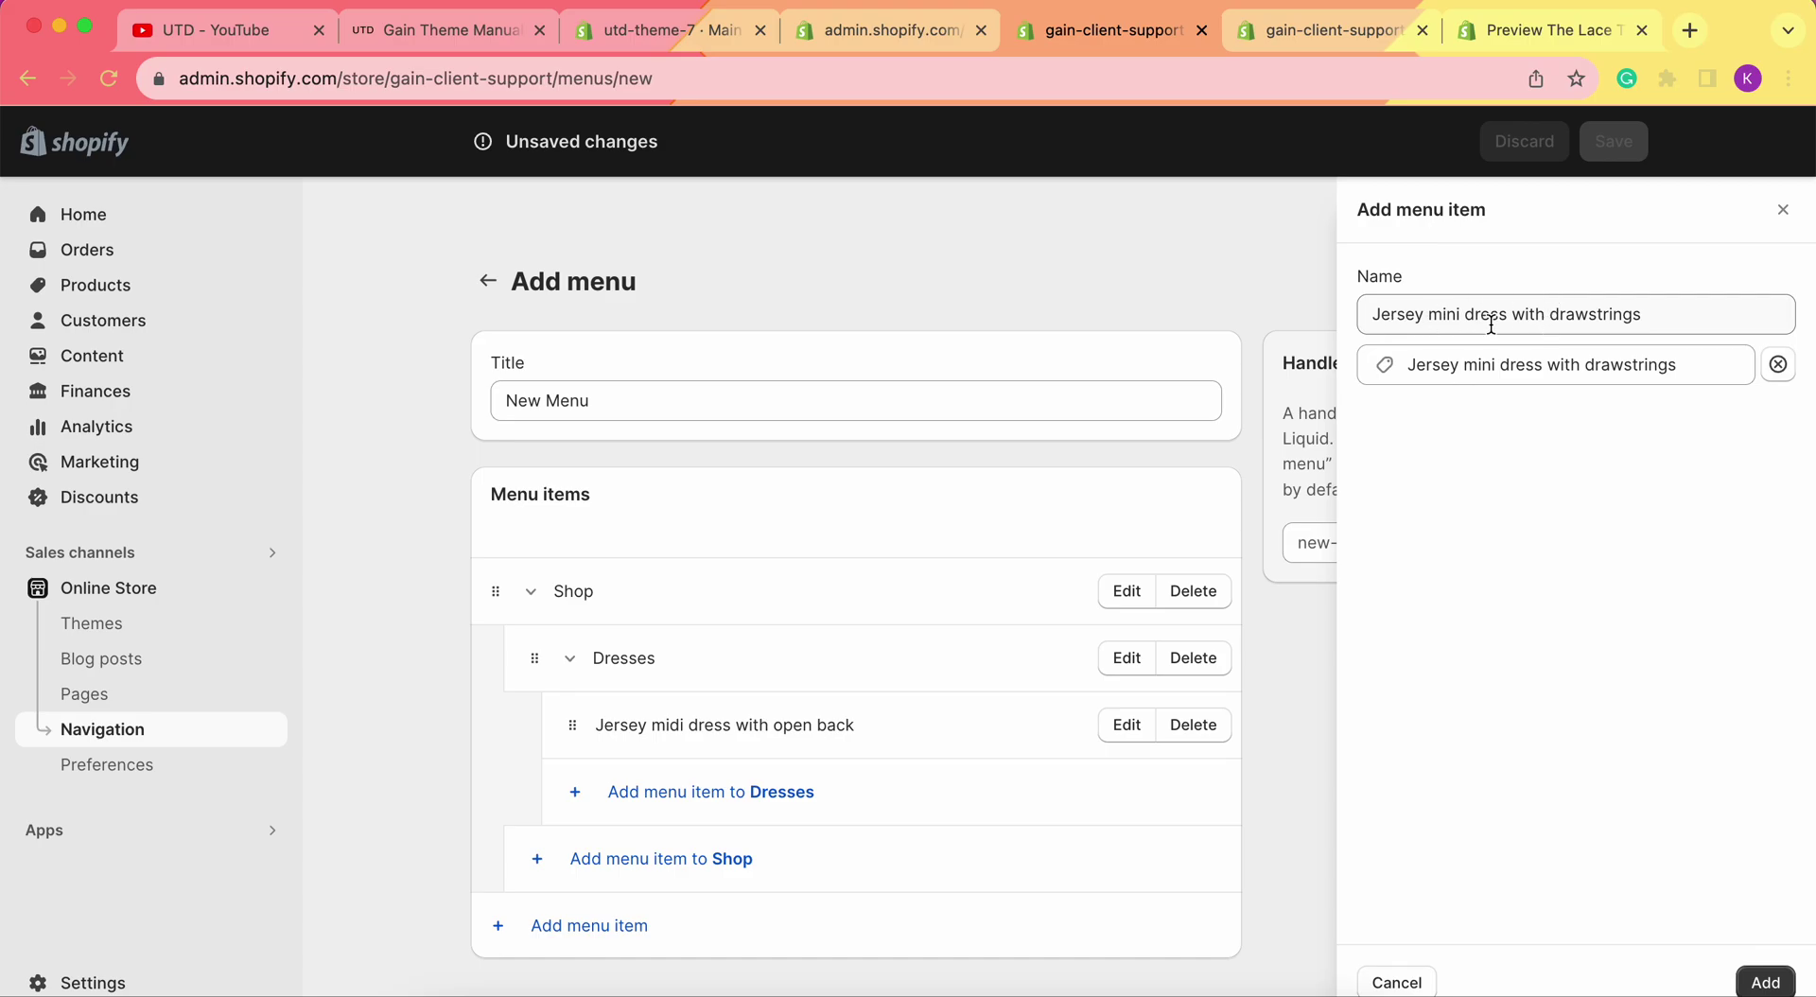
click(1765, 981)
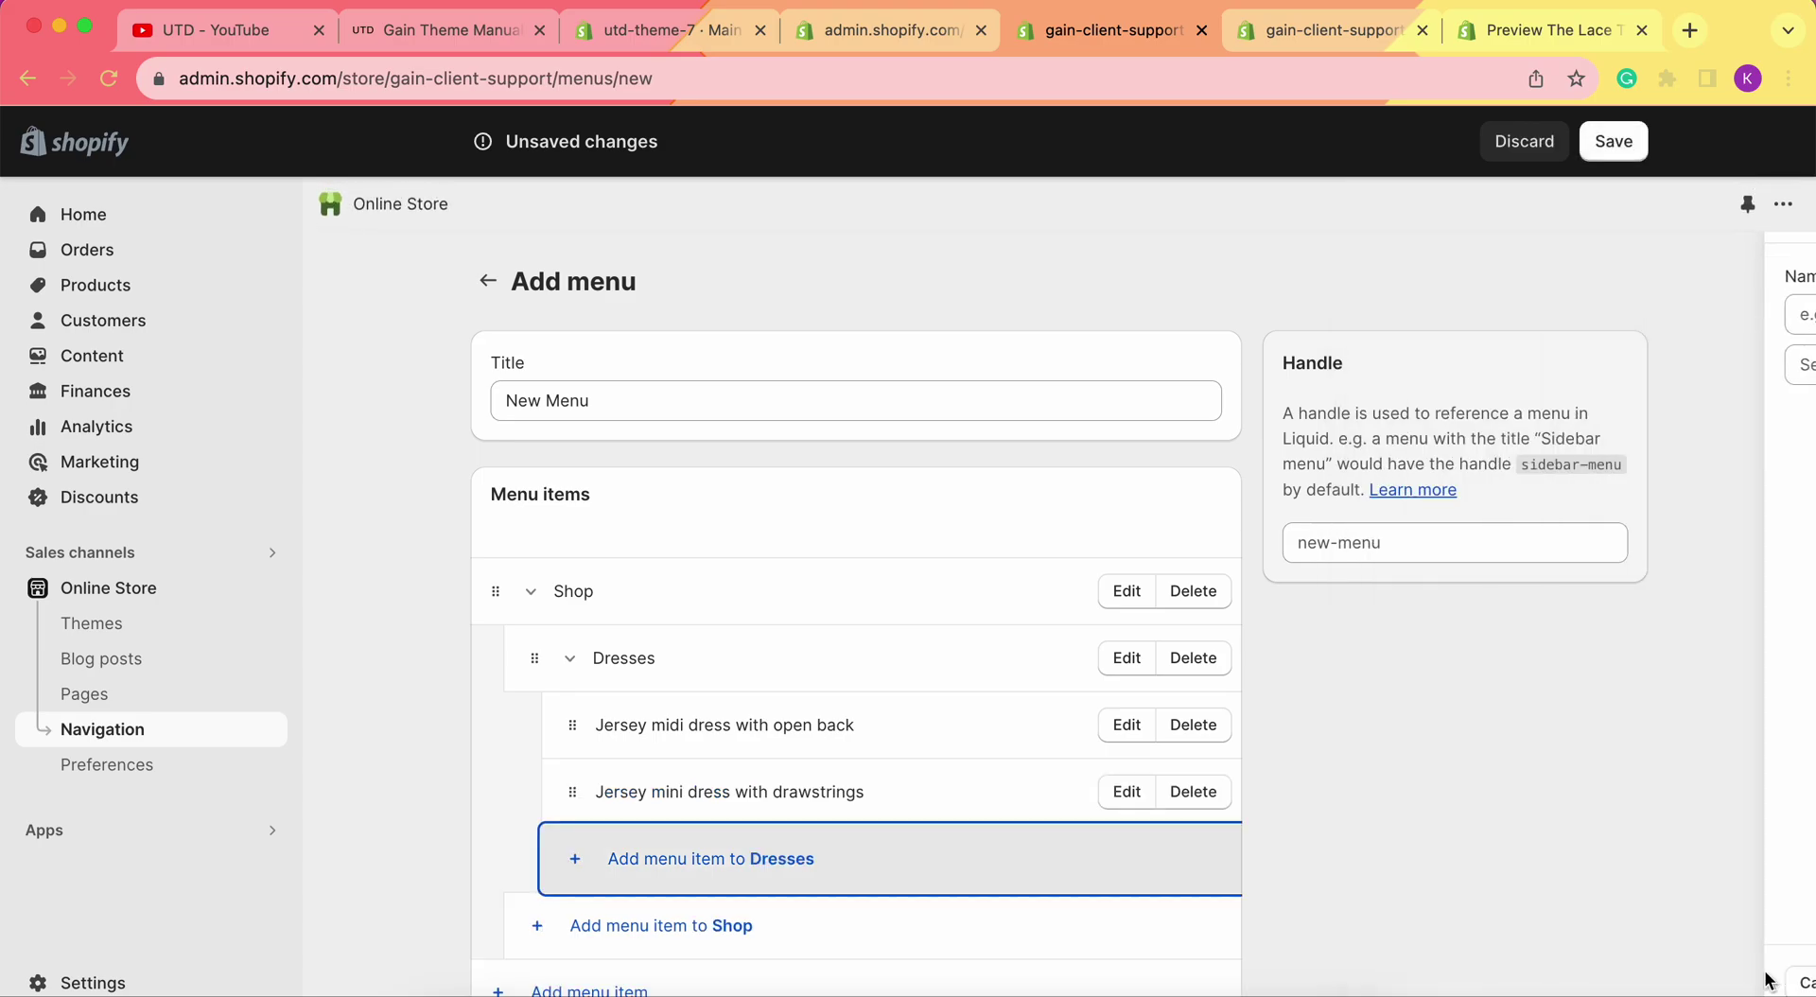
- Add a menu item under Dresses linked to the product Knitted maxi dress in nude, keeping the product's name
scroll(738, 832, down, 2)
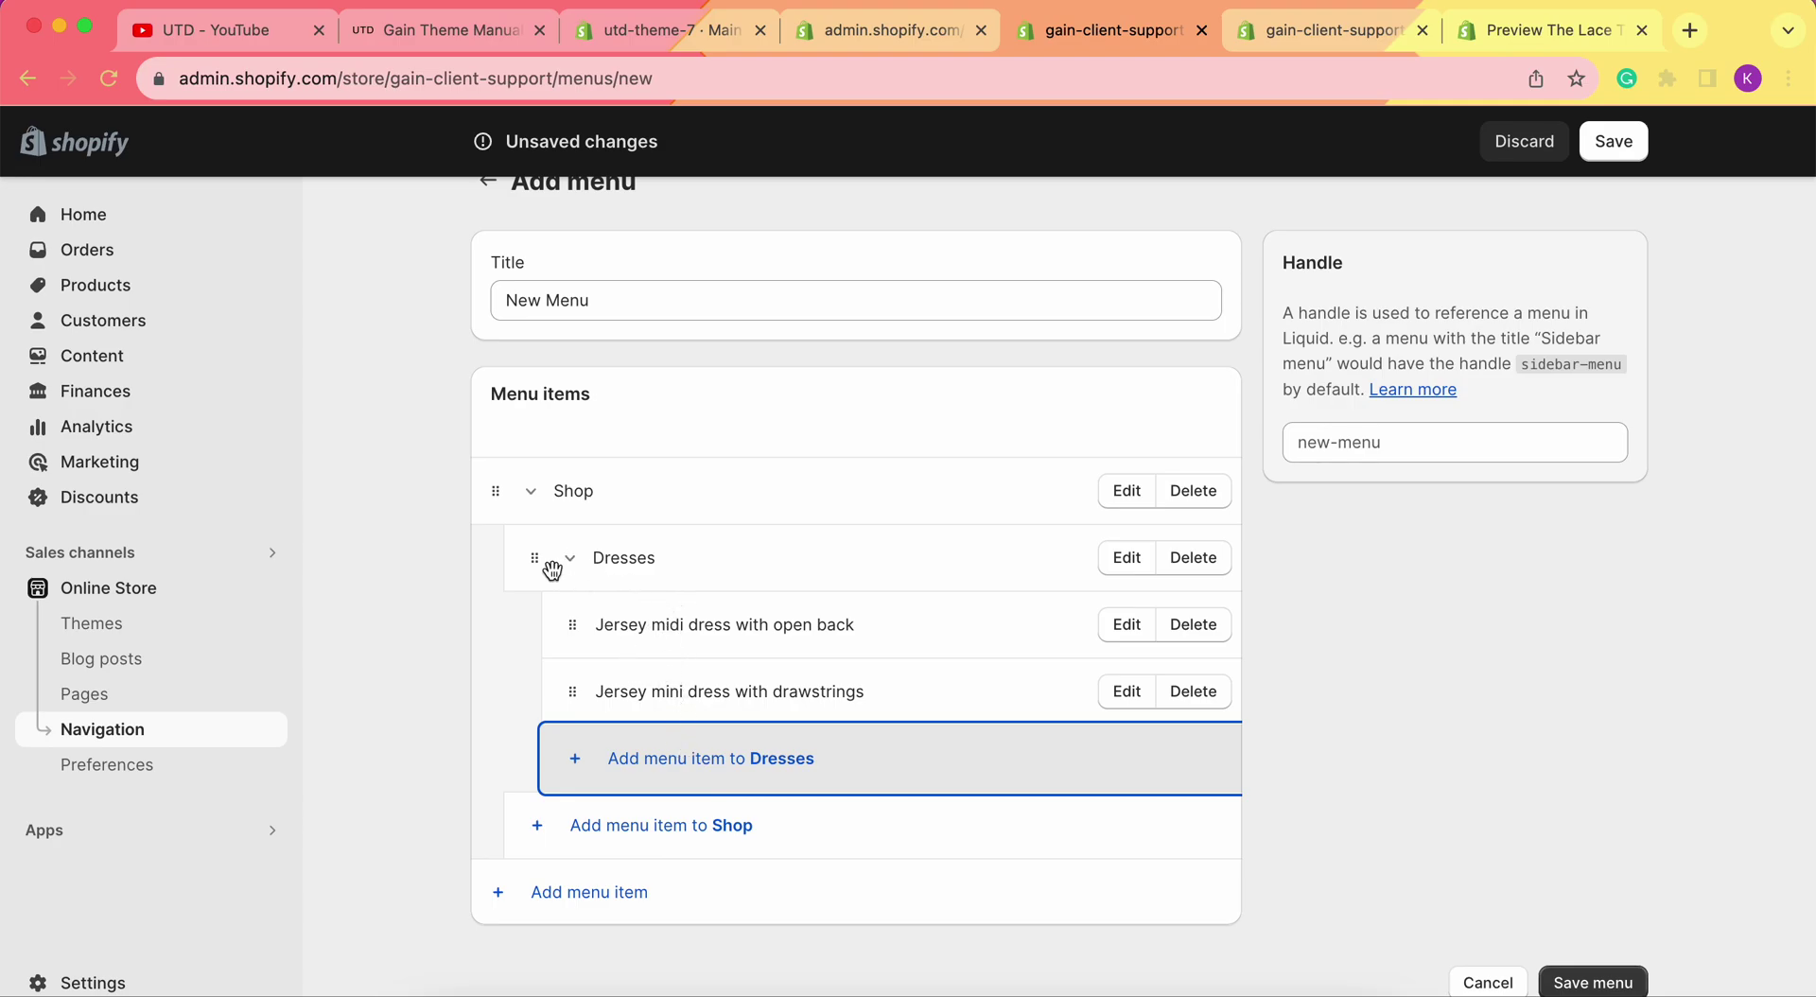
click(577, 767)
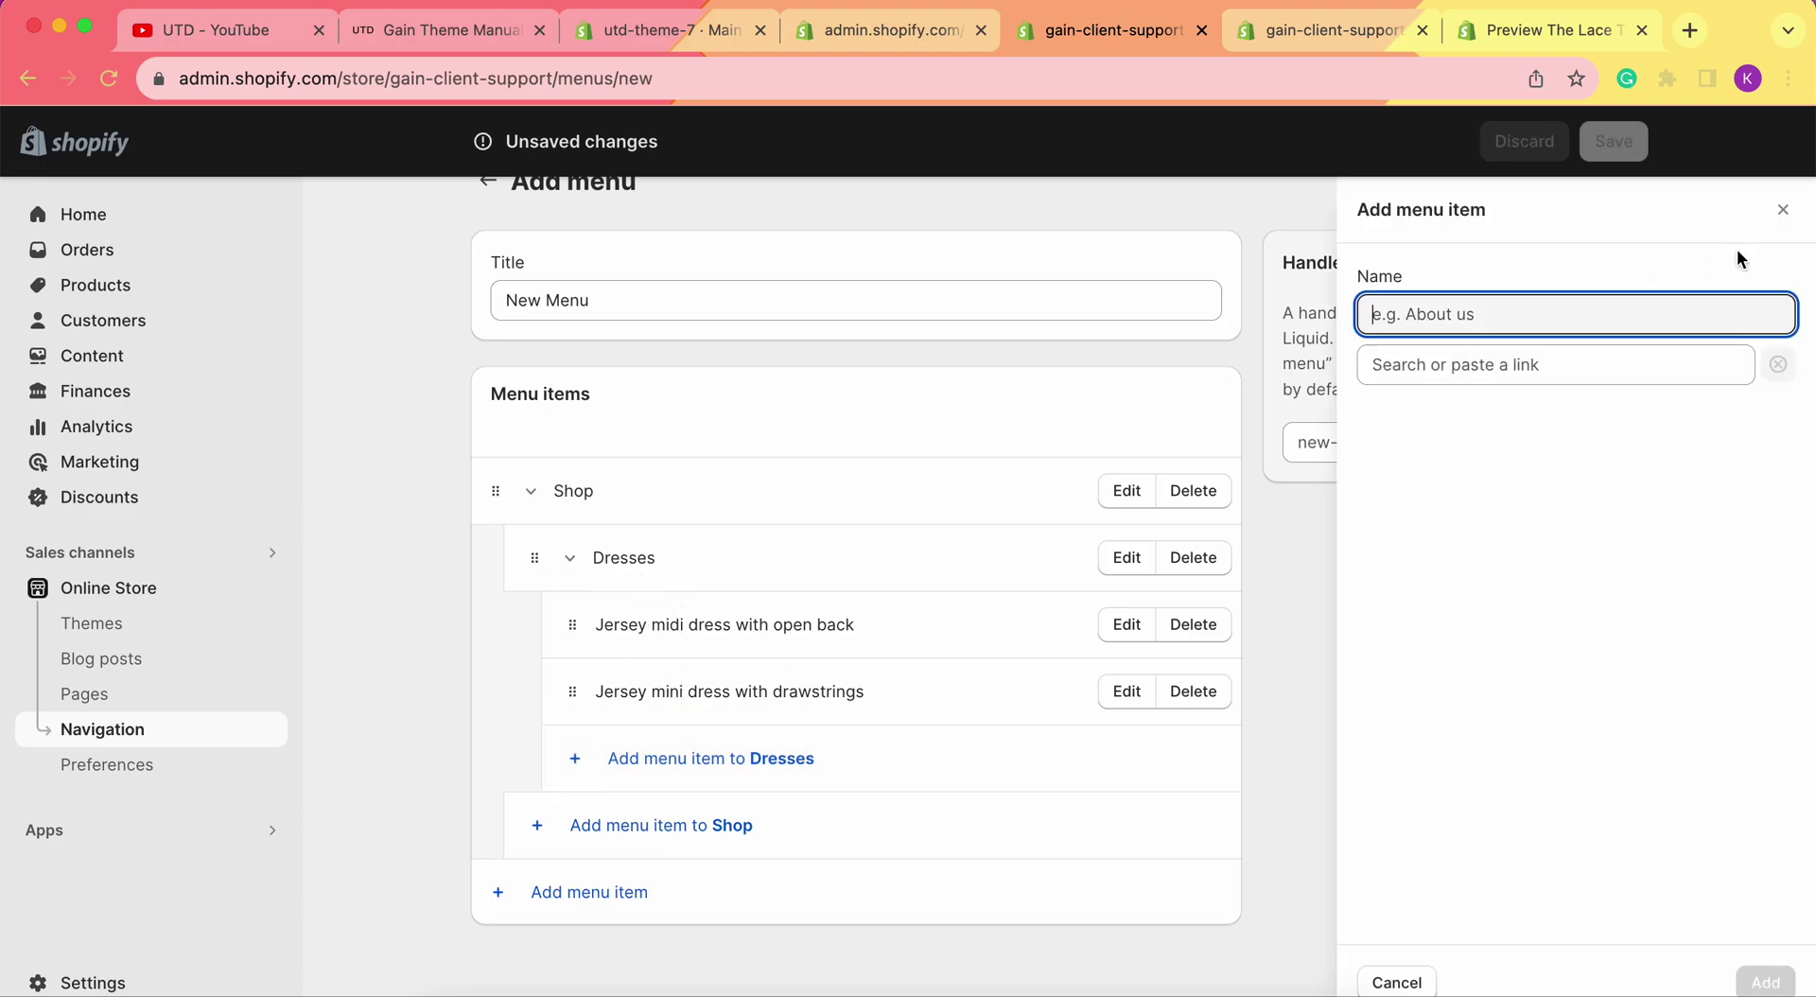
click(1523, 369)
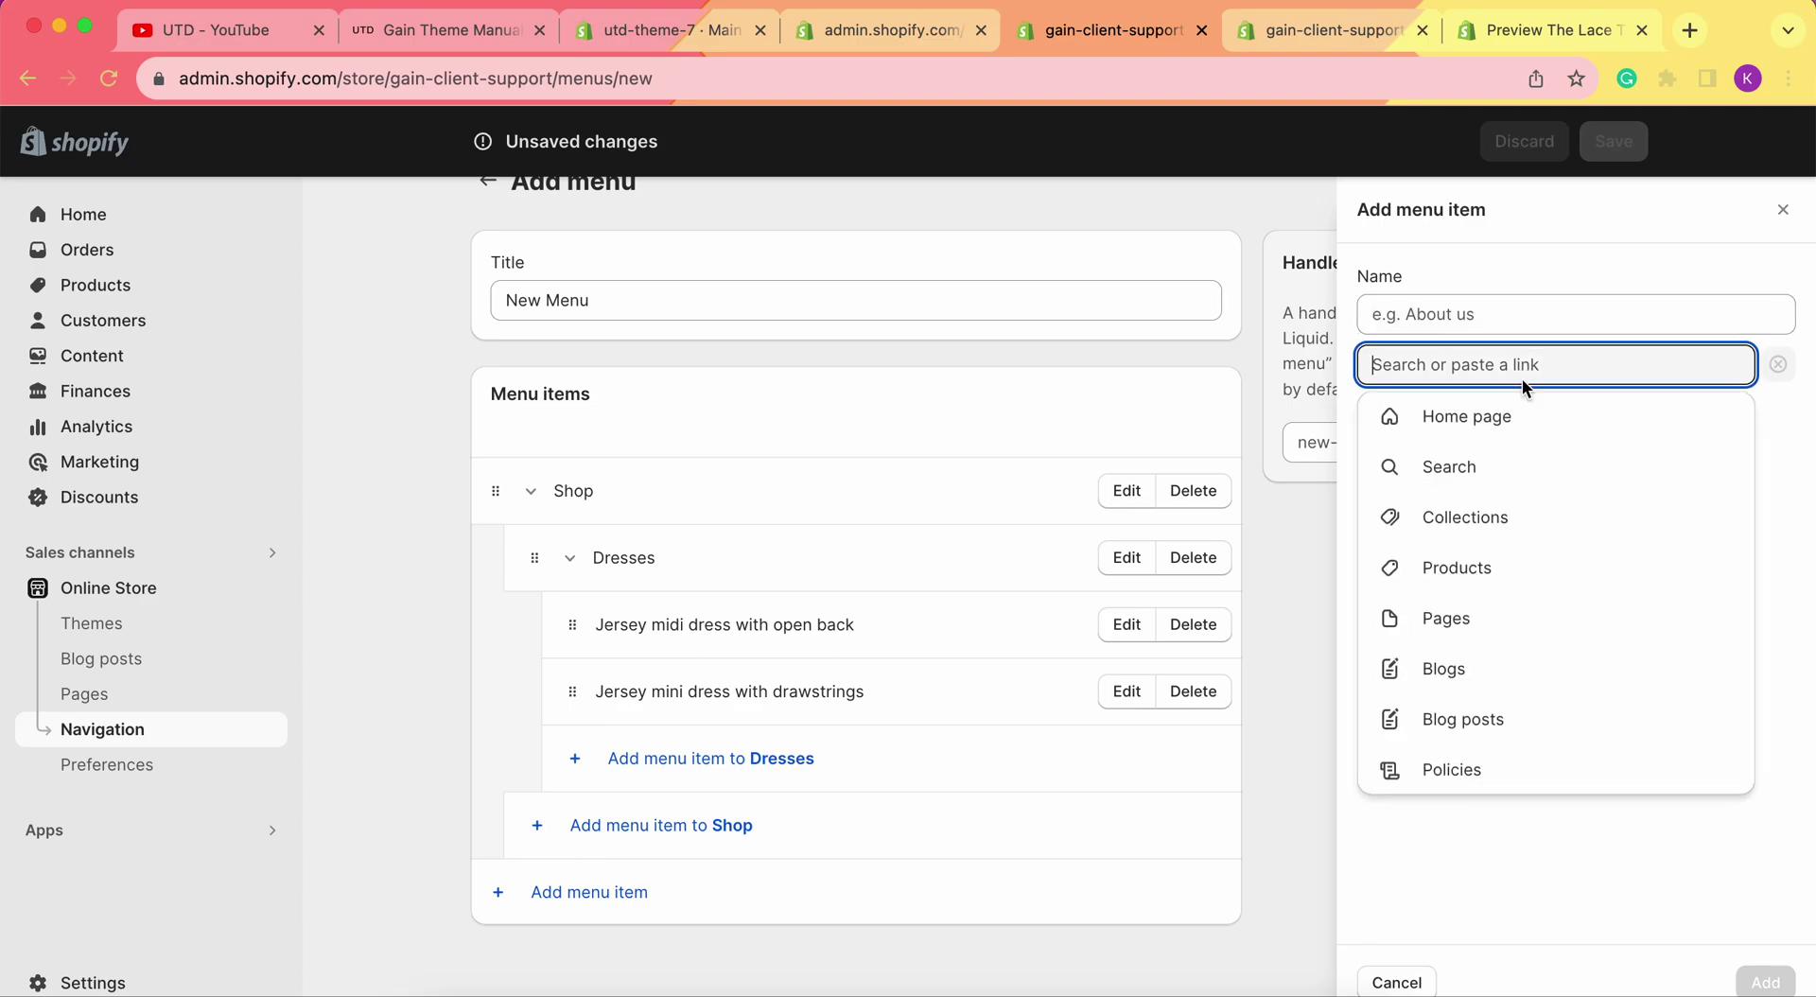
click(1491, 568)
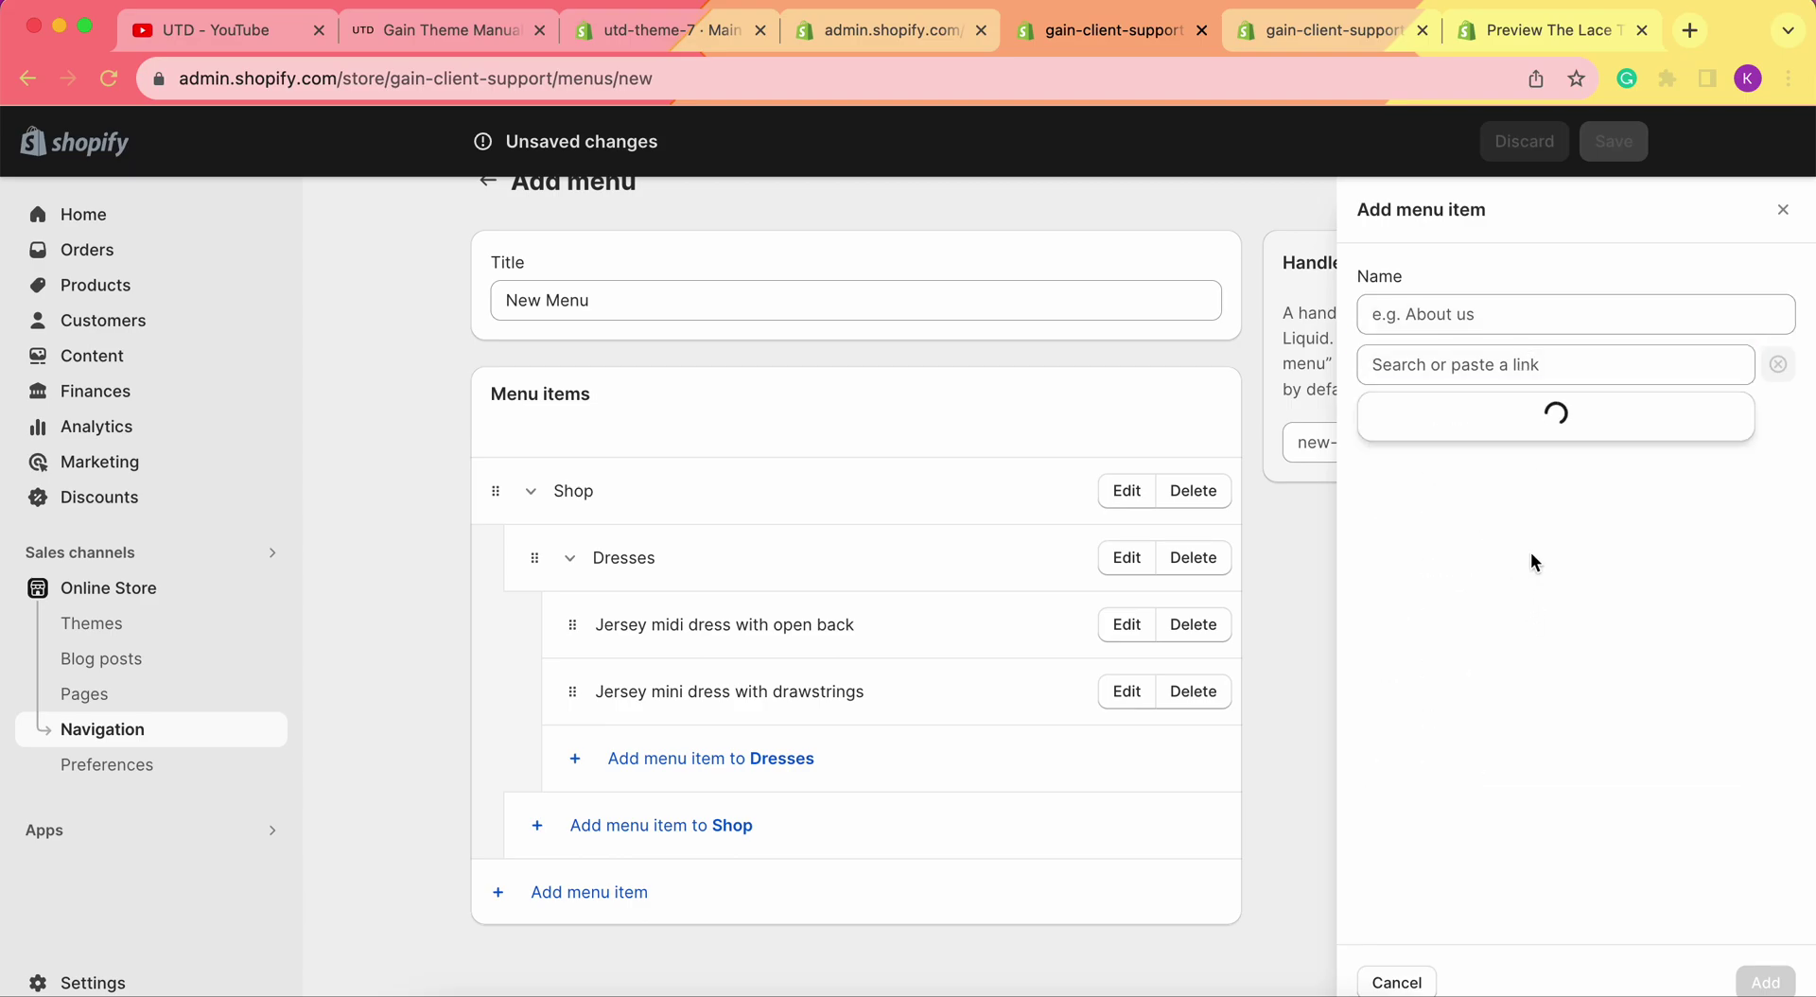
scroll(1548, 679, down, 20)
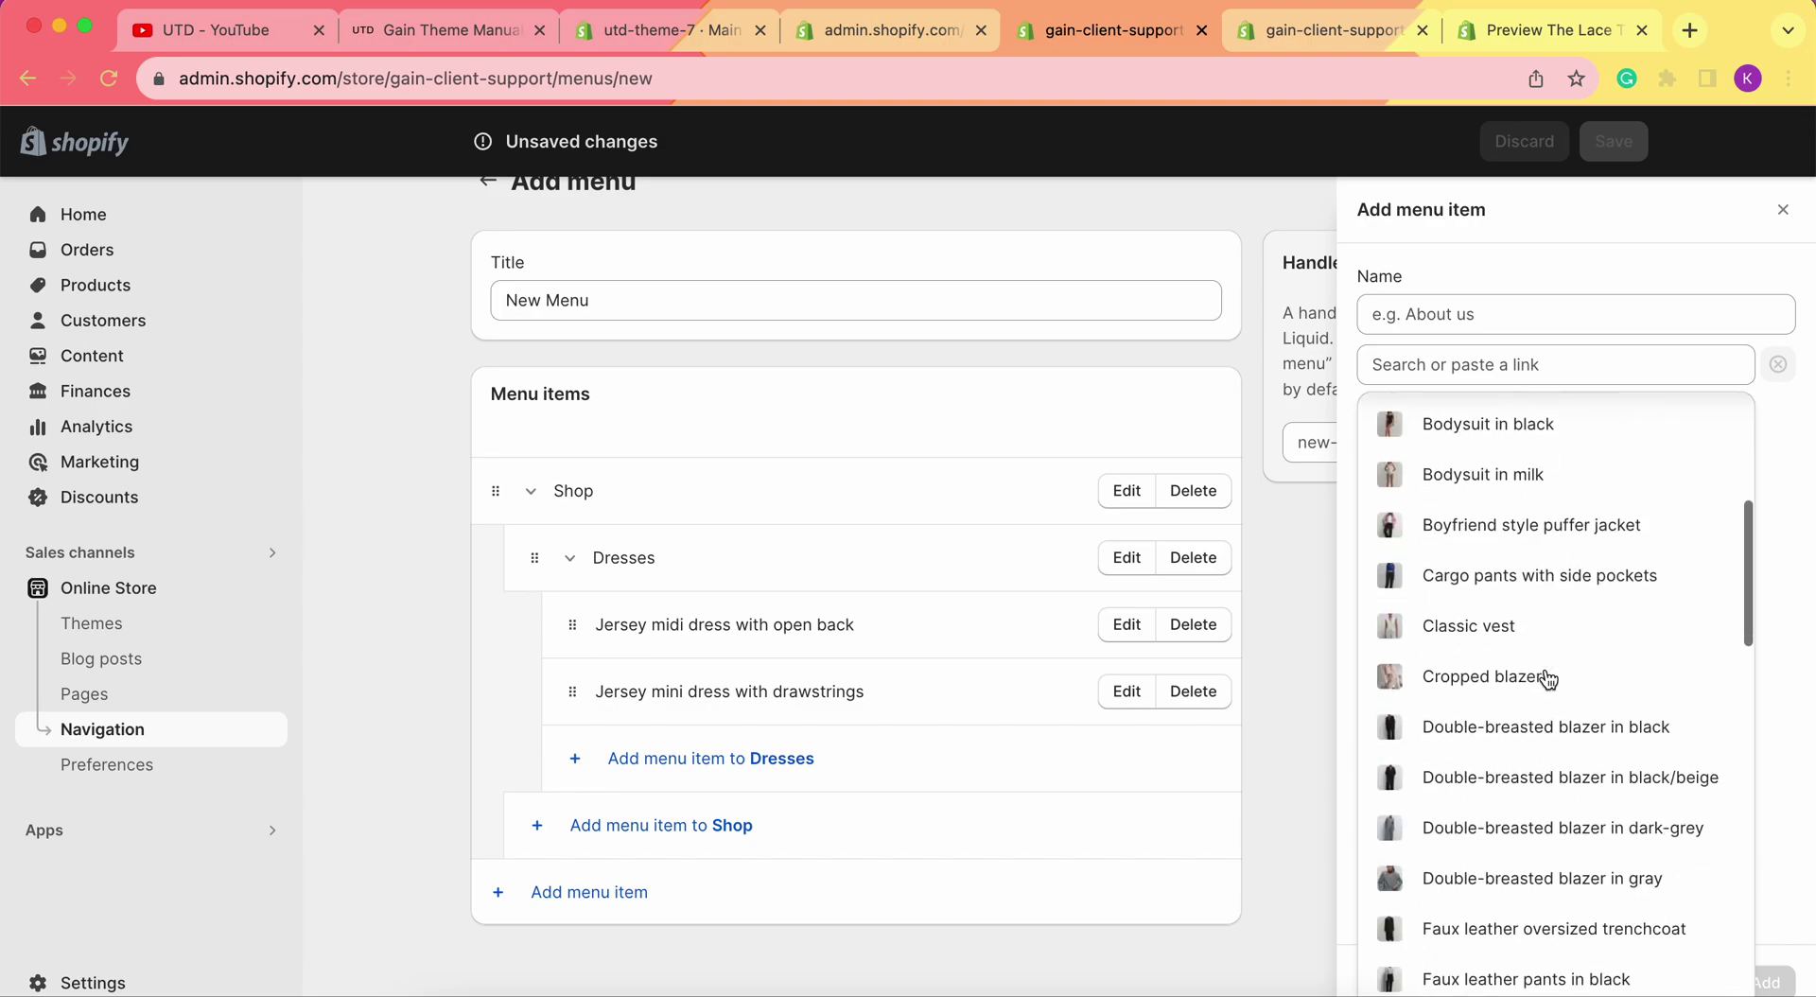
scroll(1548, 679, down, 5)
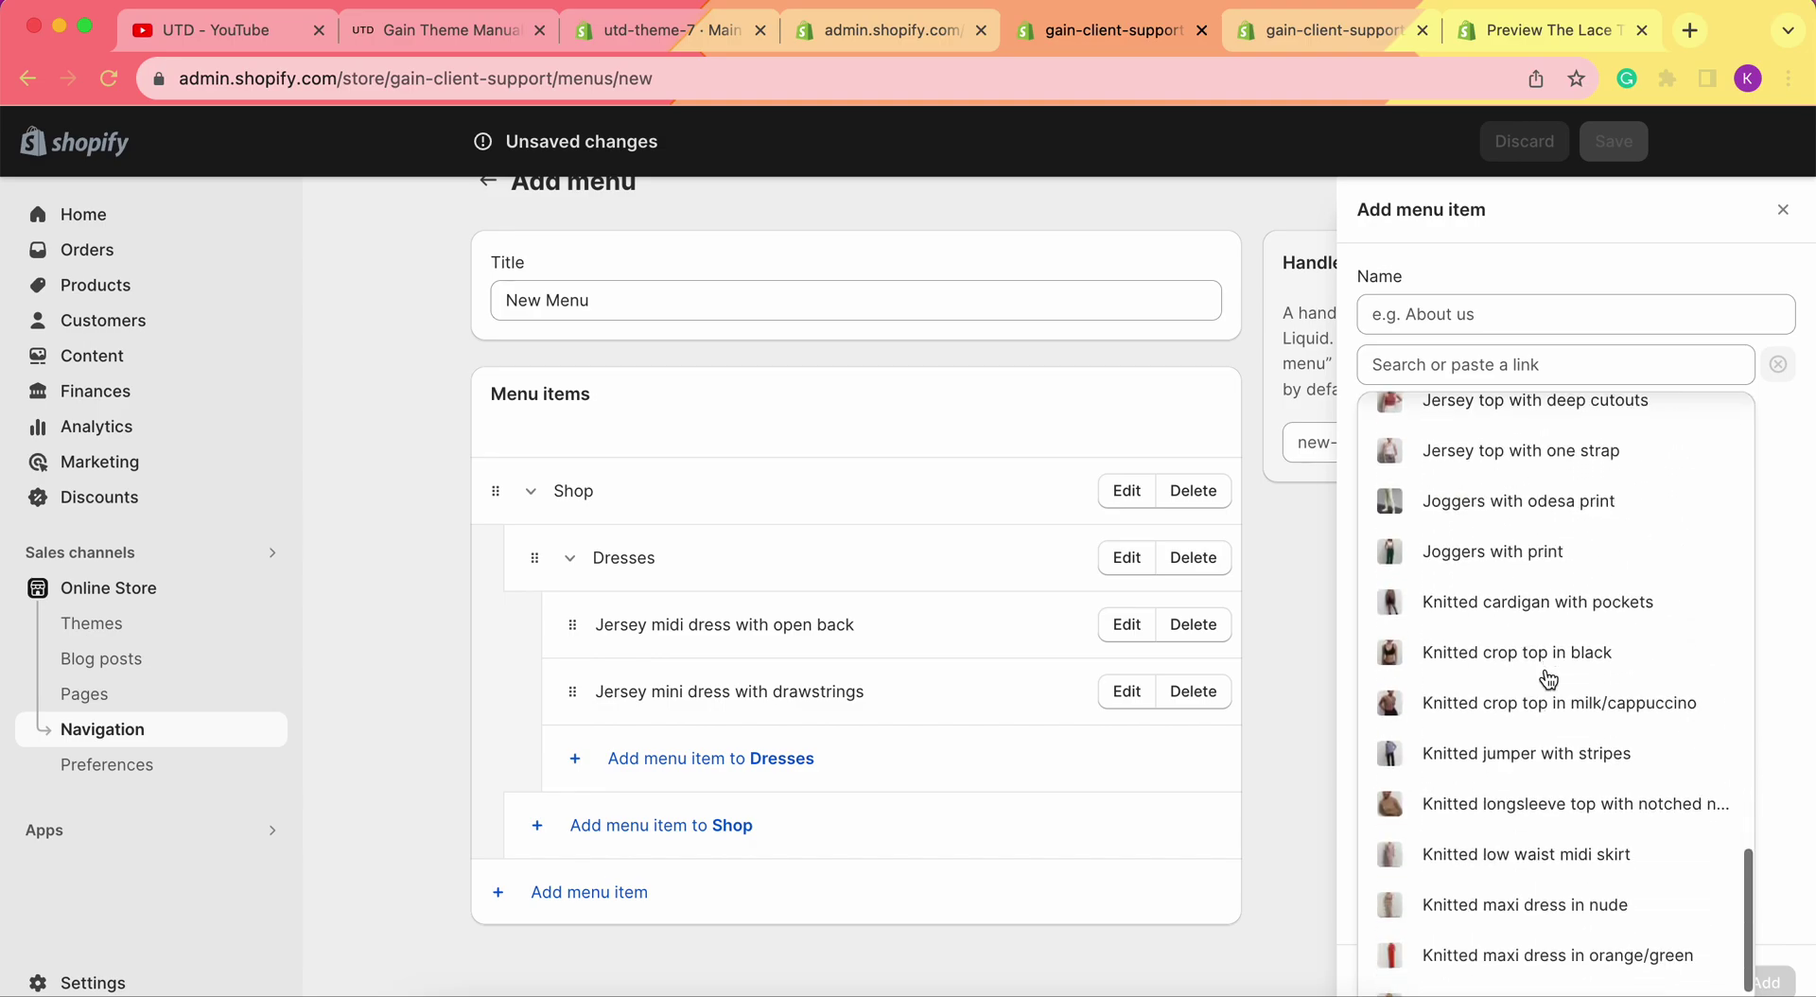
scroll(1545, 729, down, 4)
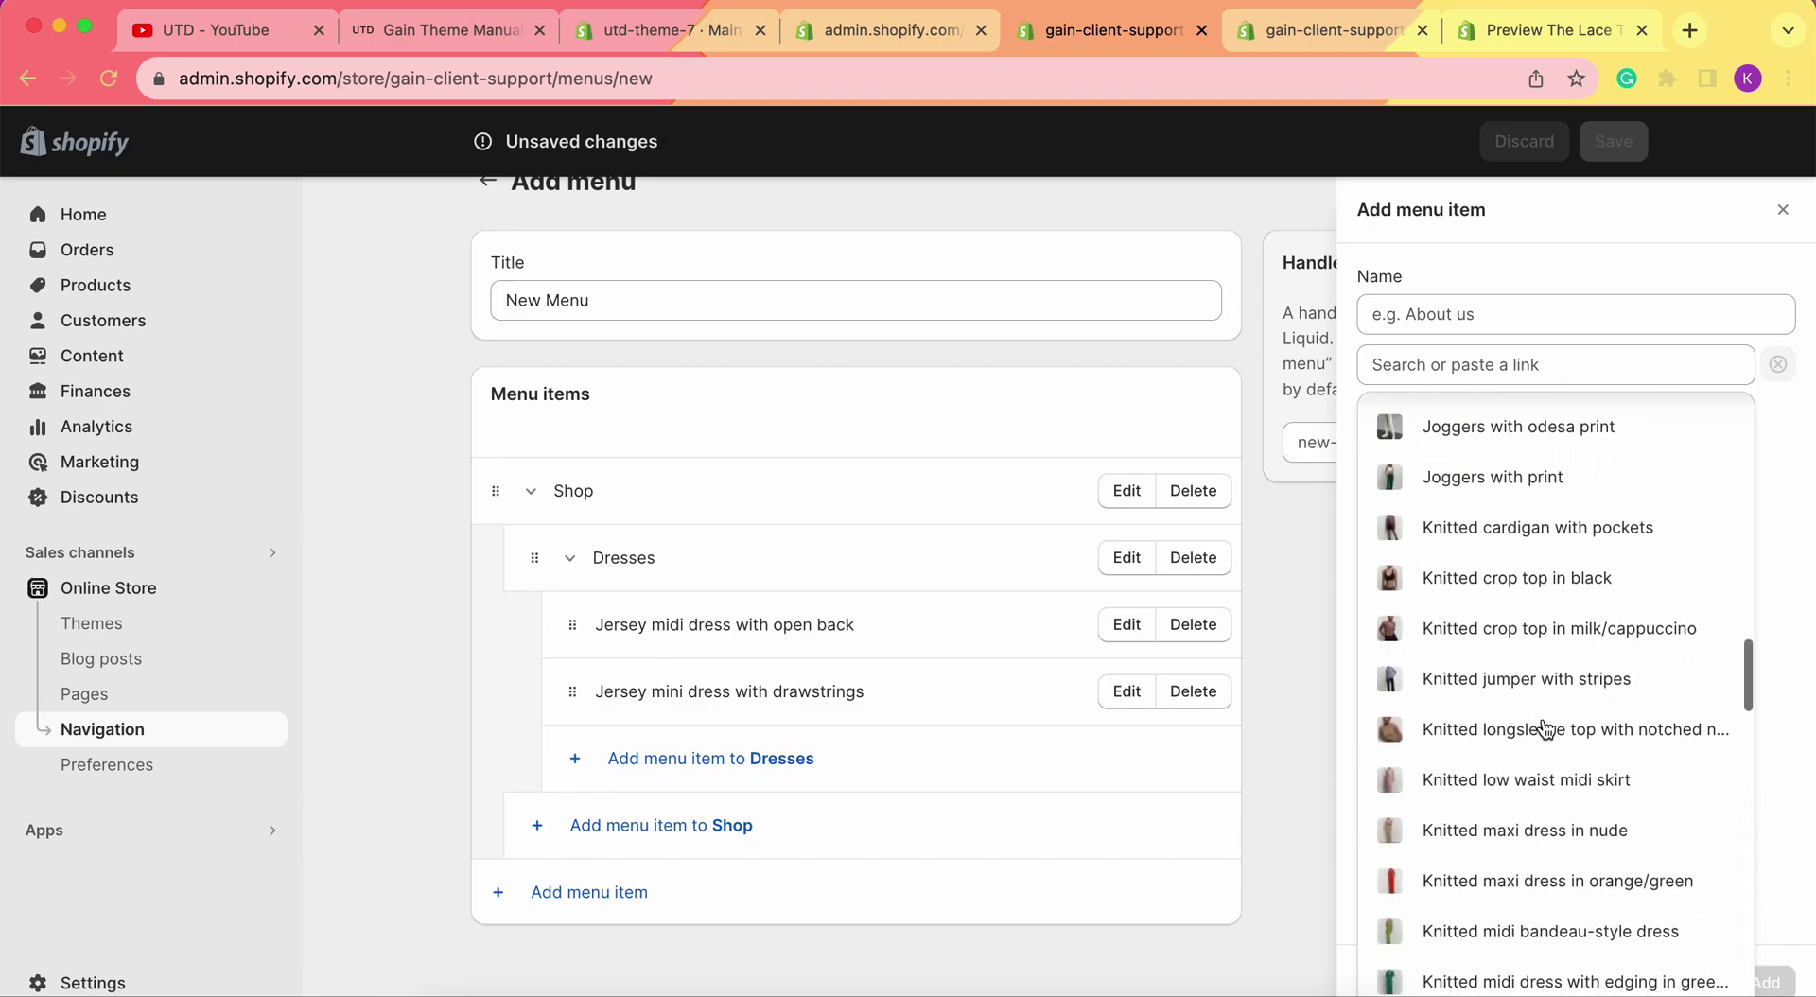
scroll(1545, 728, down, 1)
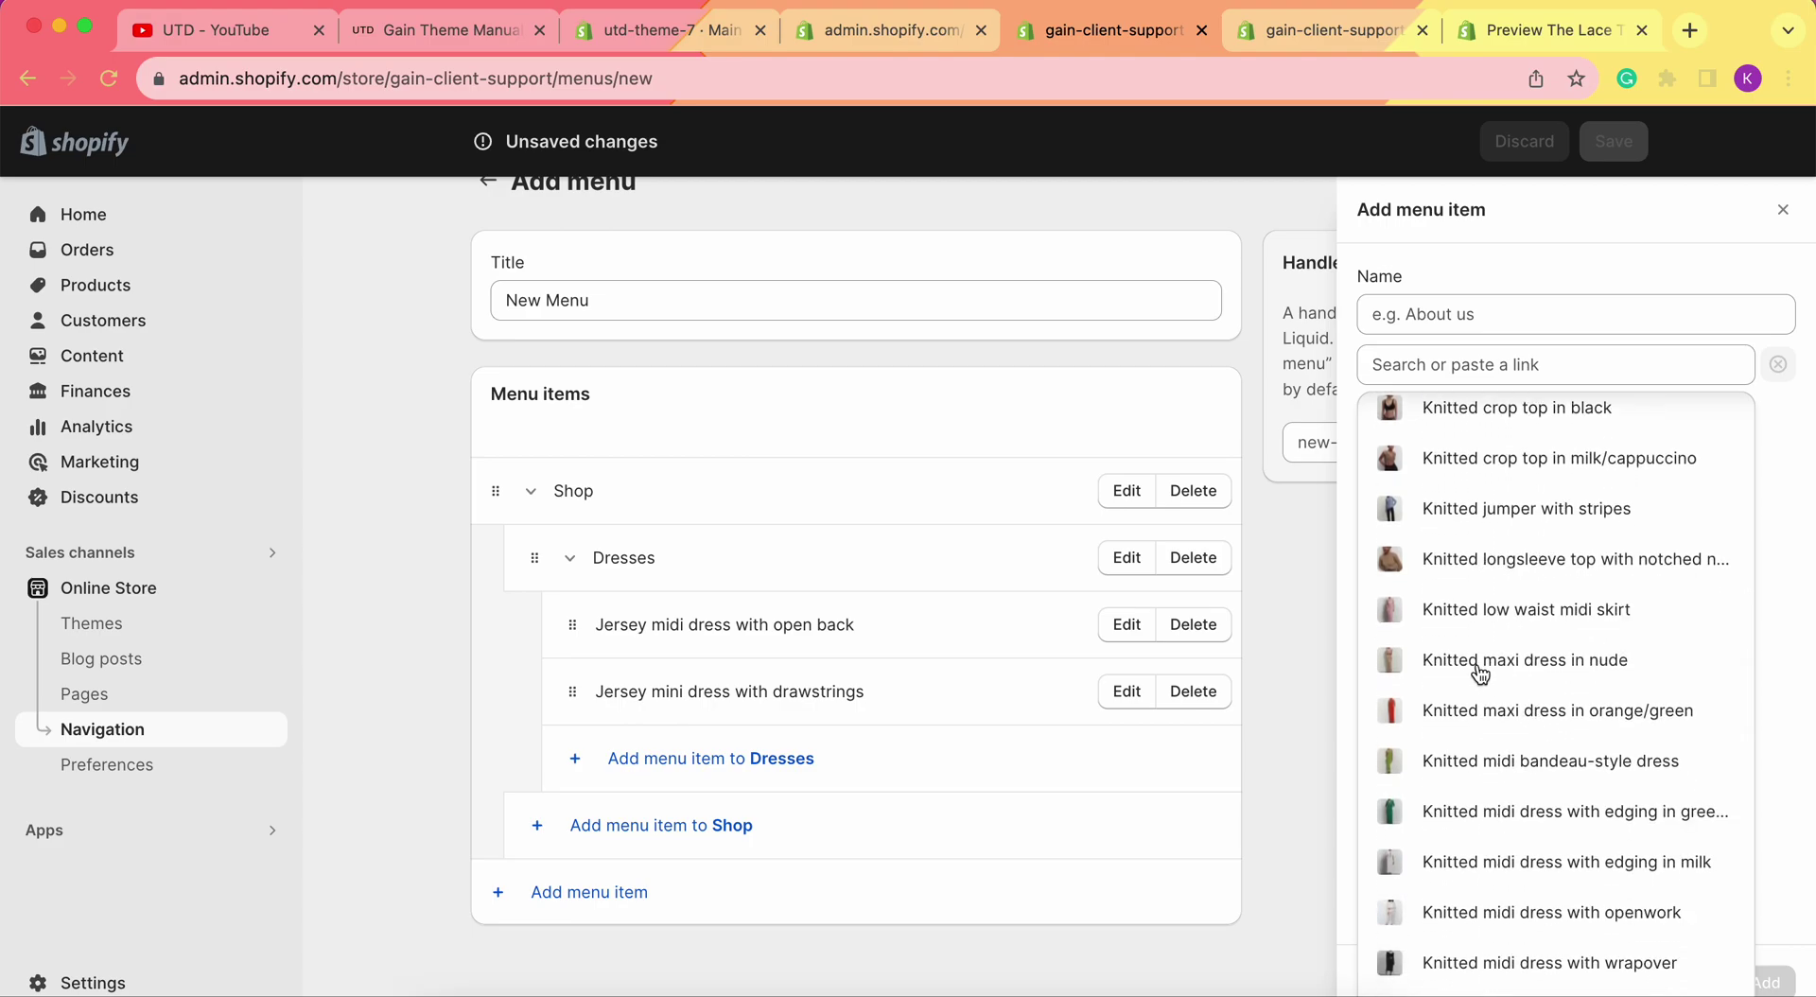
click(1478, 666)
click(1765, 980)
scroll(988, 664, down, 1)
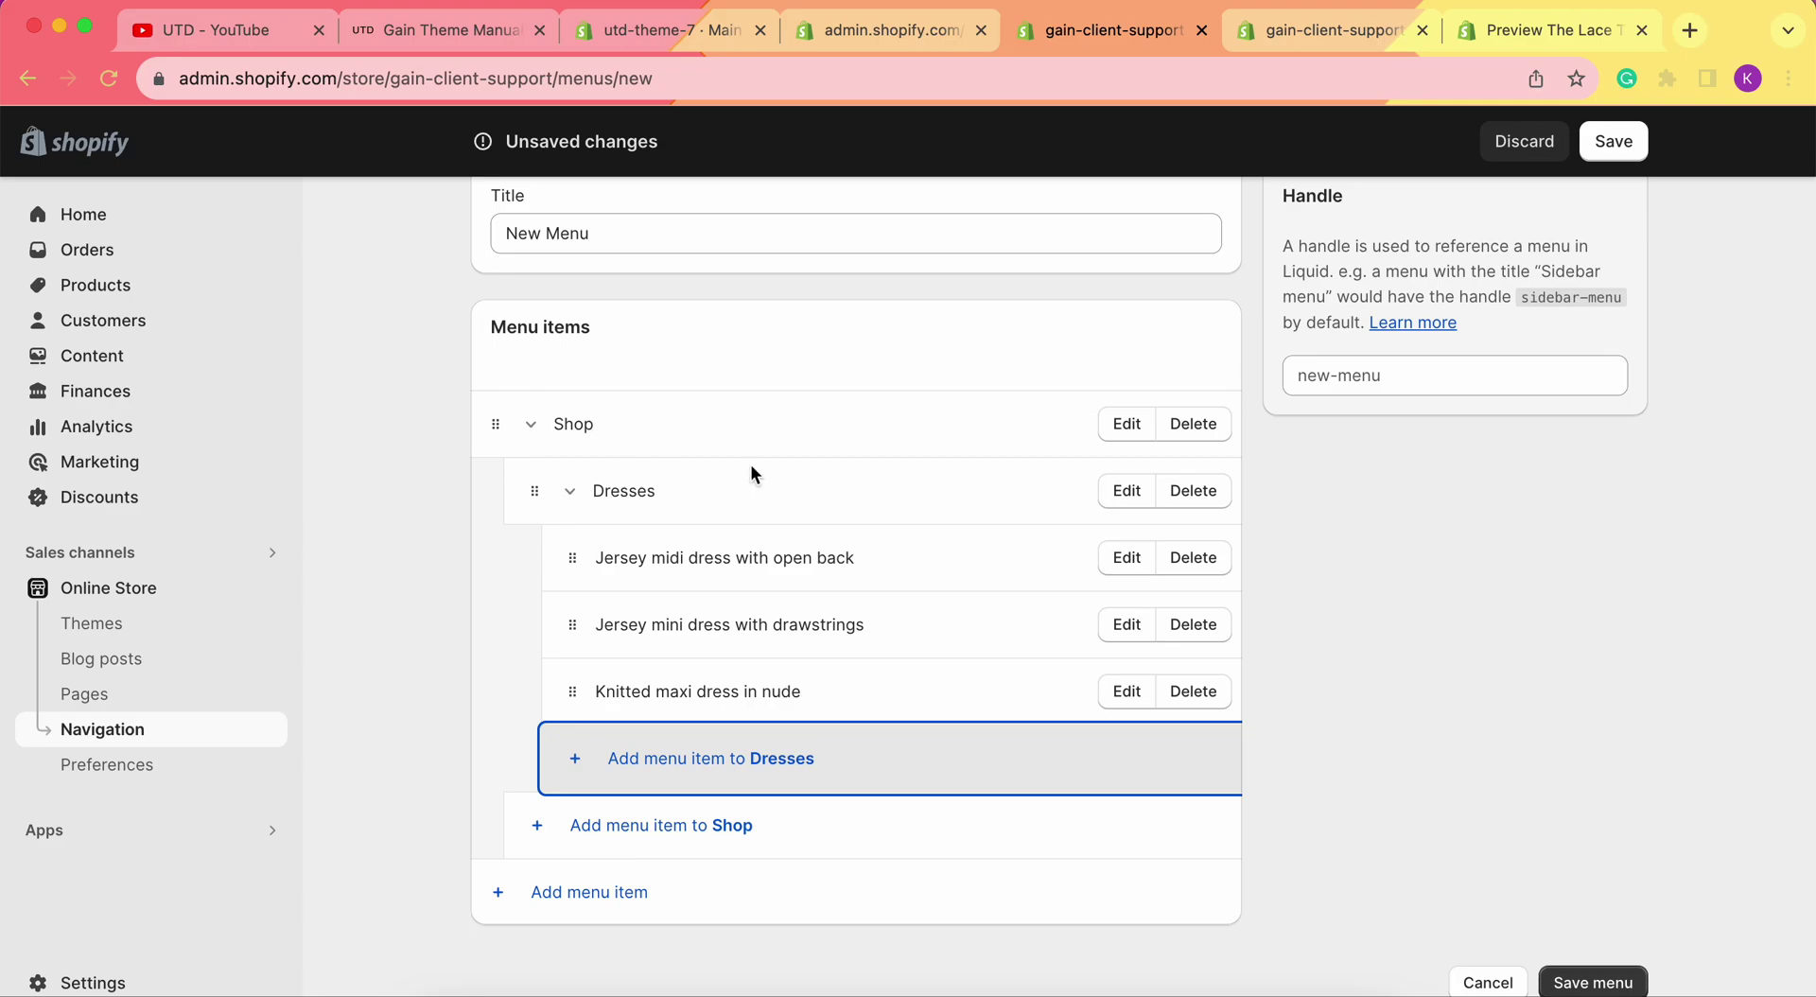
click(1279, 687)
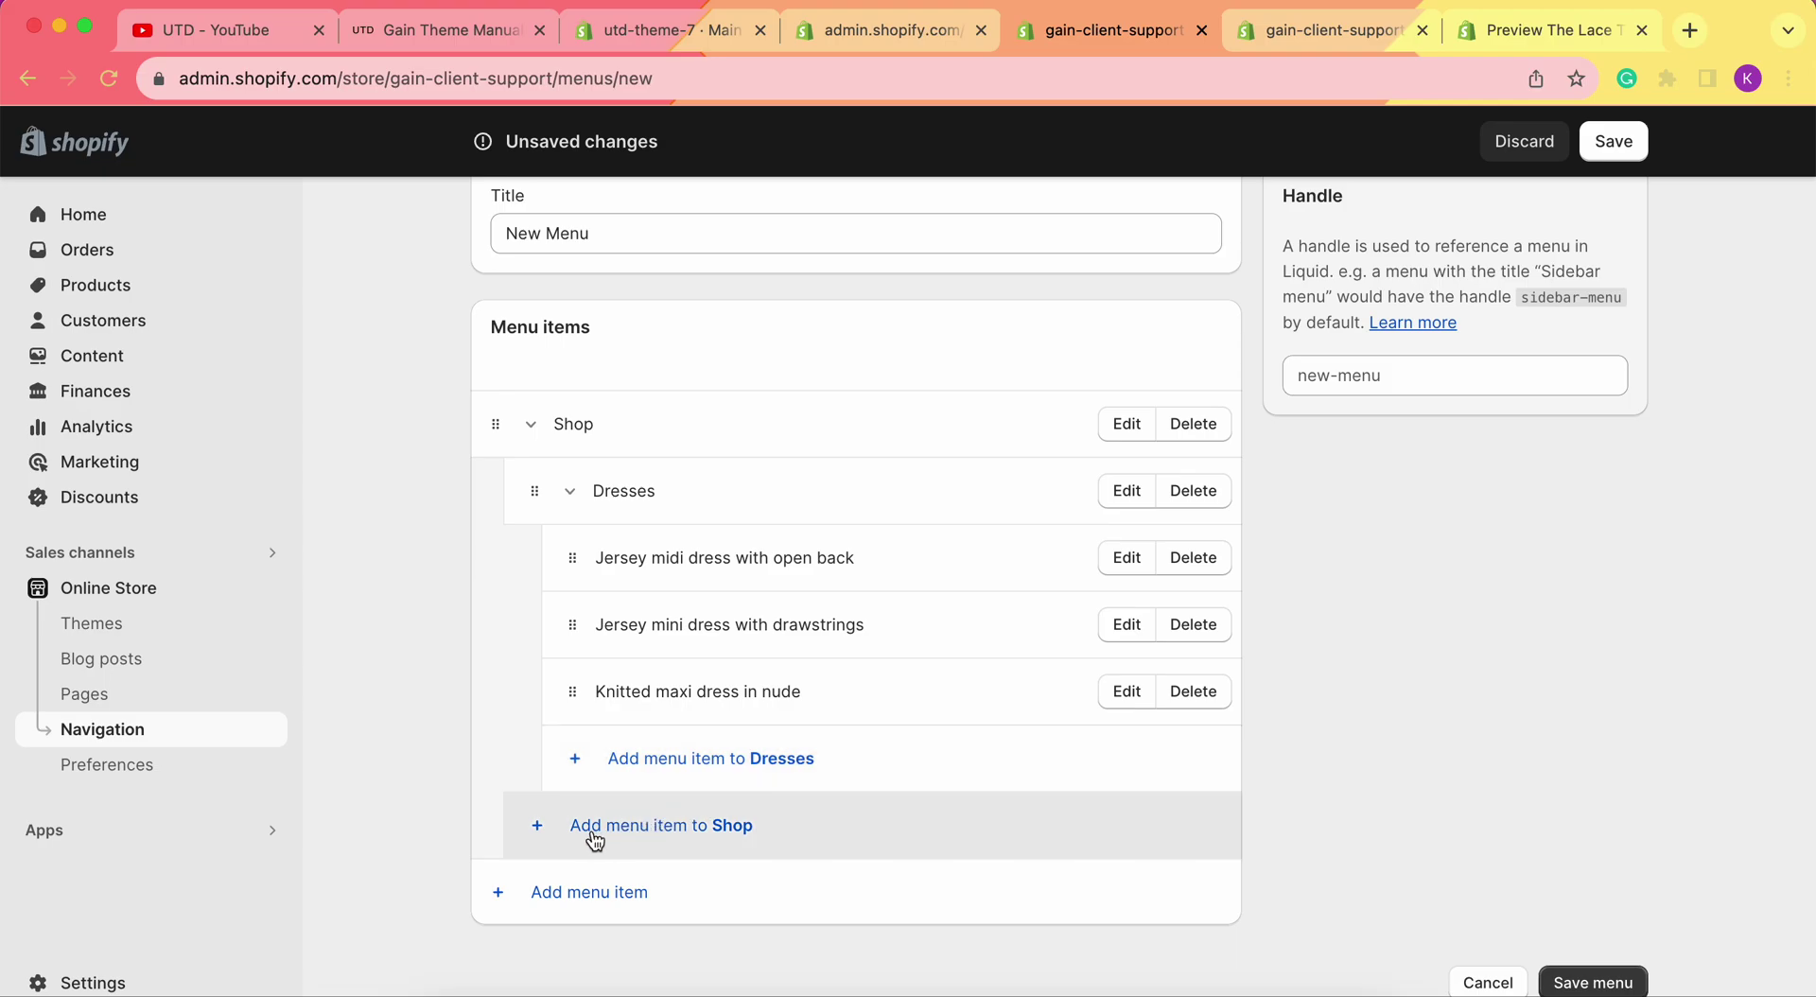
- Add a menu item under Shop linked to the Blazers collection, keeping the collection's name
click(523, 841)
click(1463, 367)
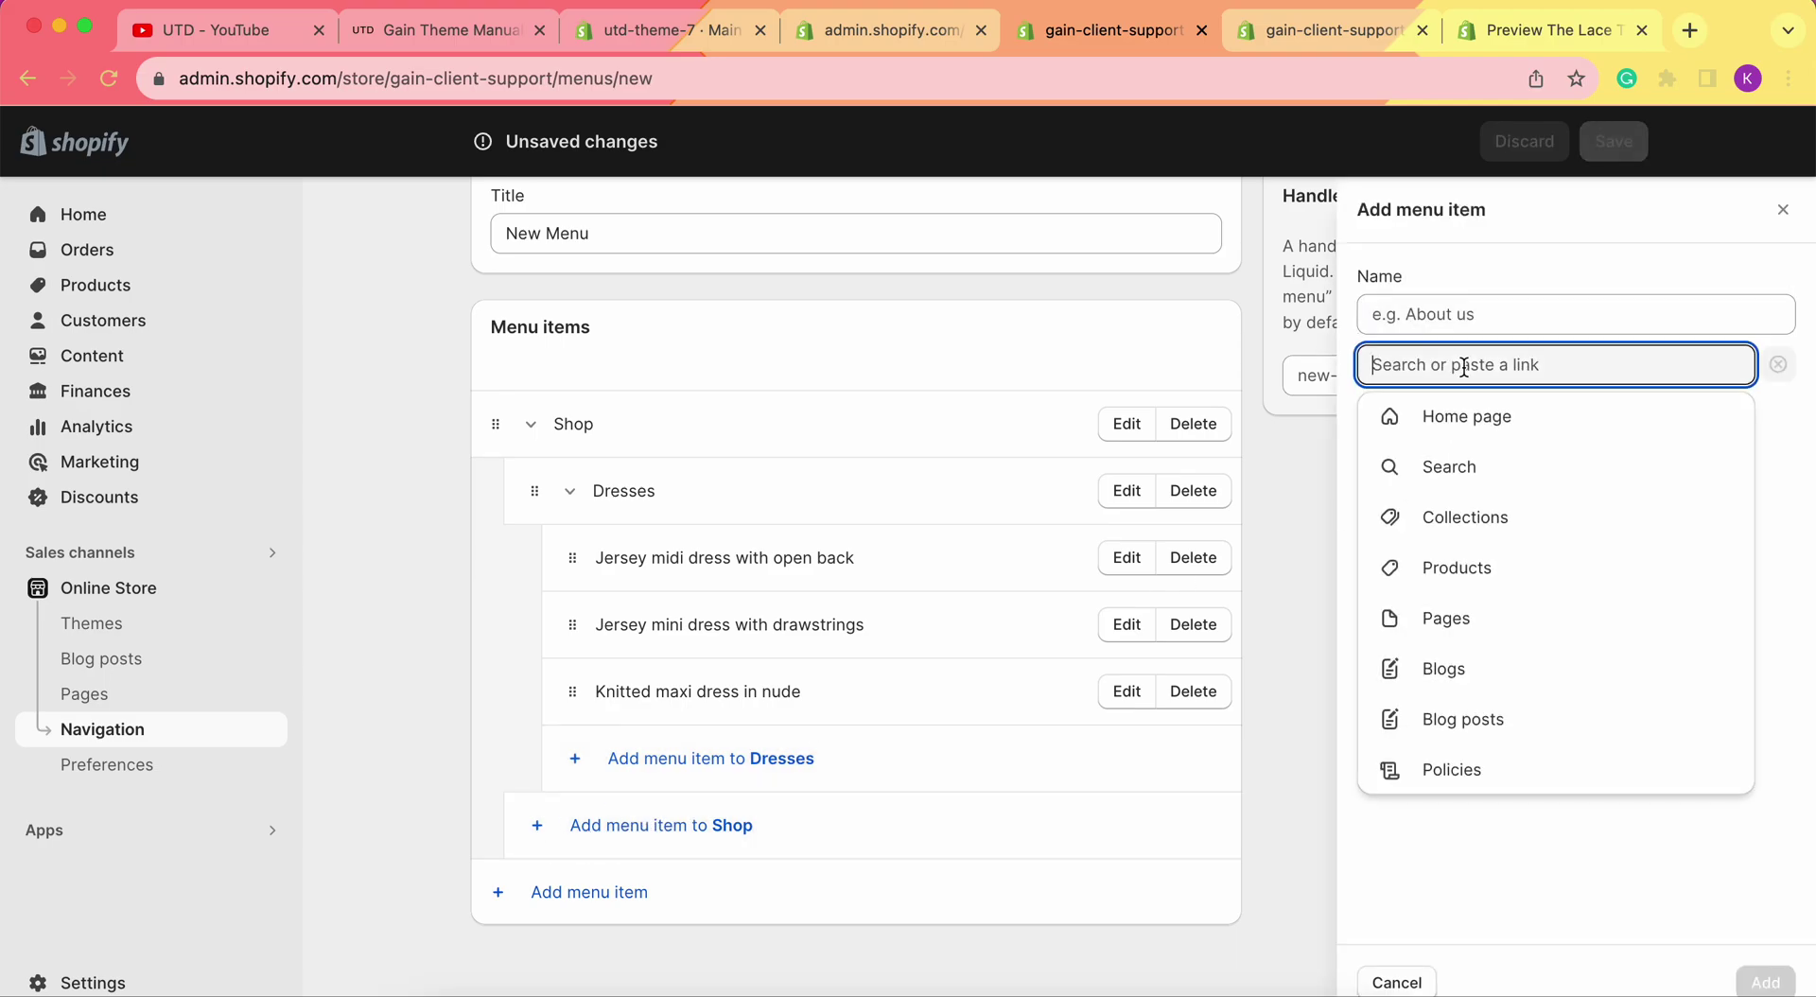
click(1477, 515)
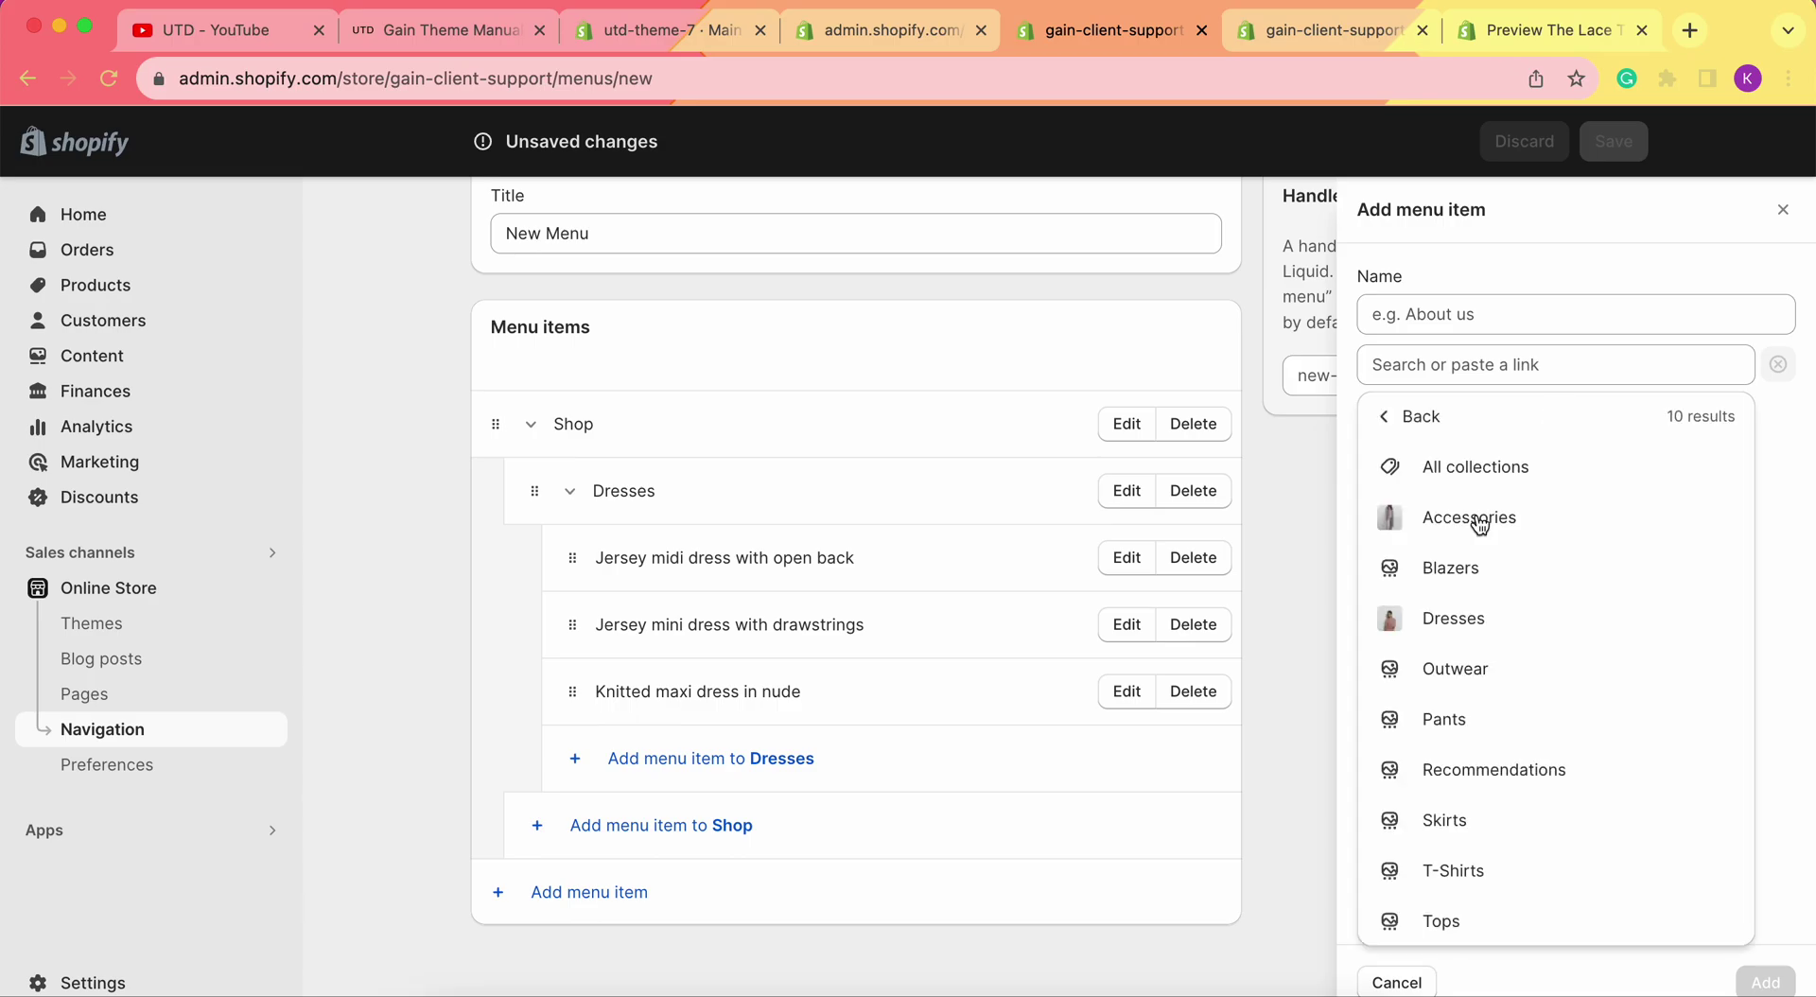
click(1463, 569)
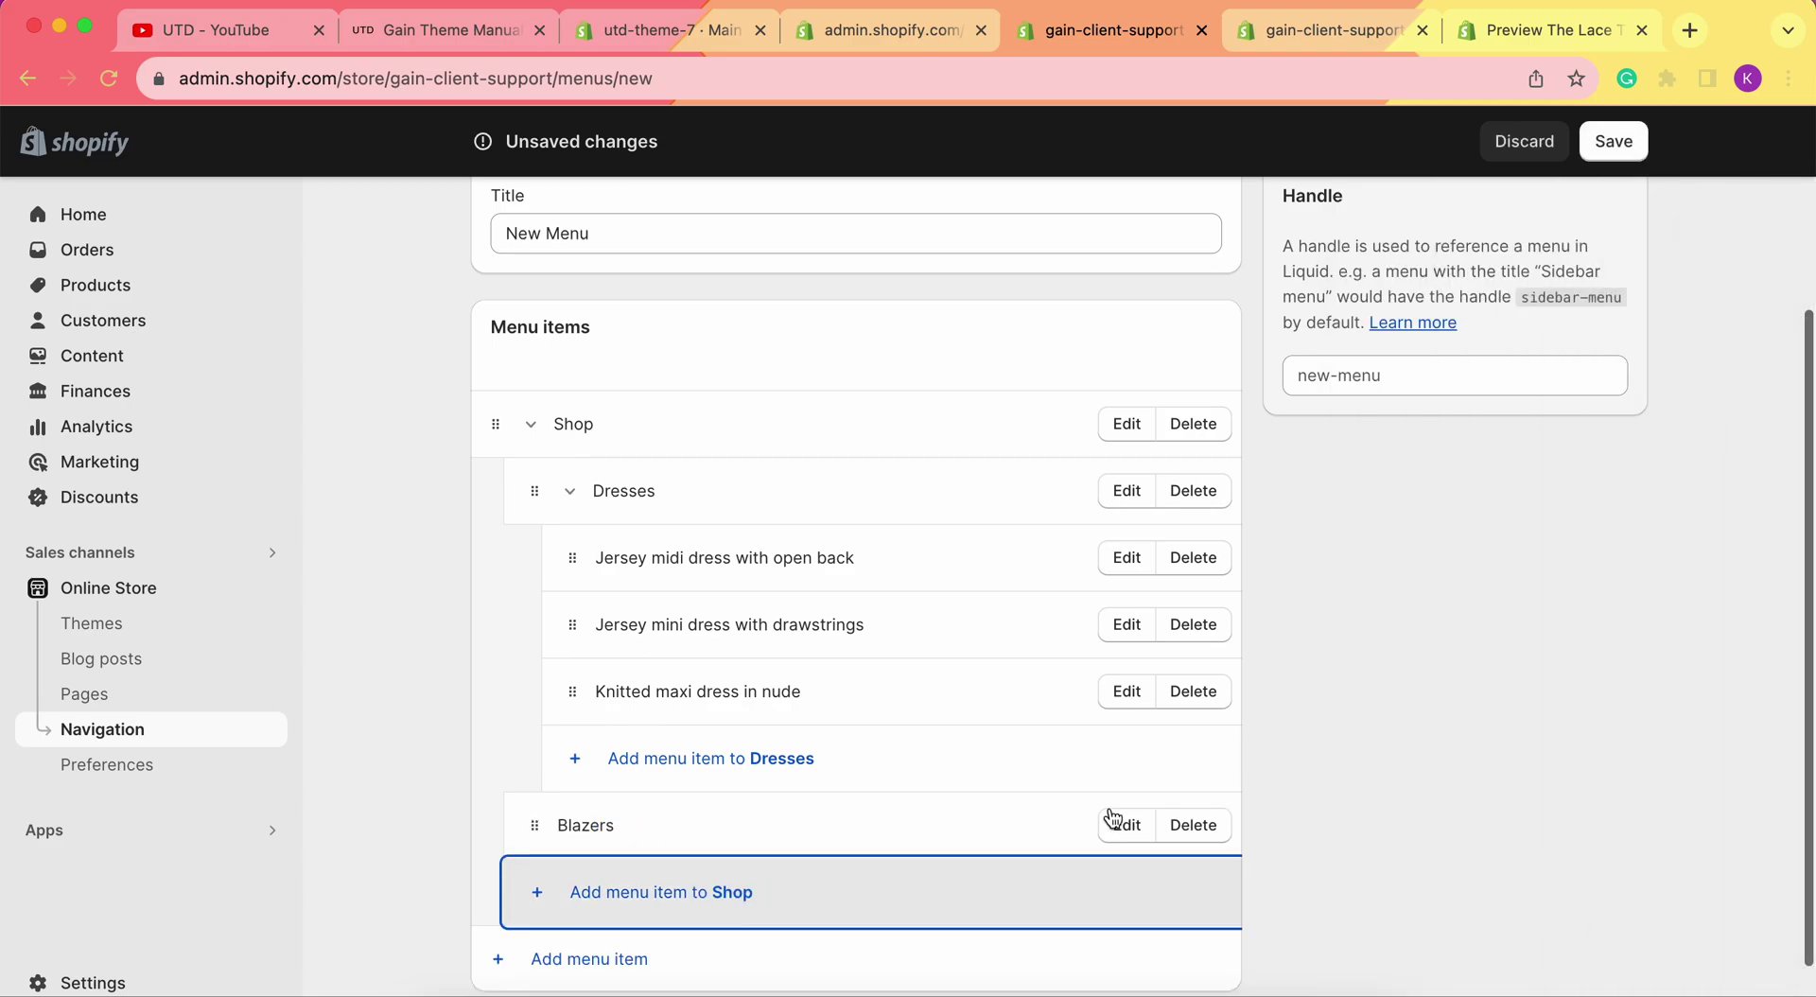
click(1759, 980)
- Add a menu item under Shop linked to the Outwear collection, keeping the collection's name
scroll(894, 783, down, 2)
click(536, 826)
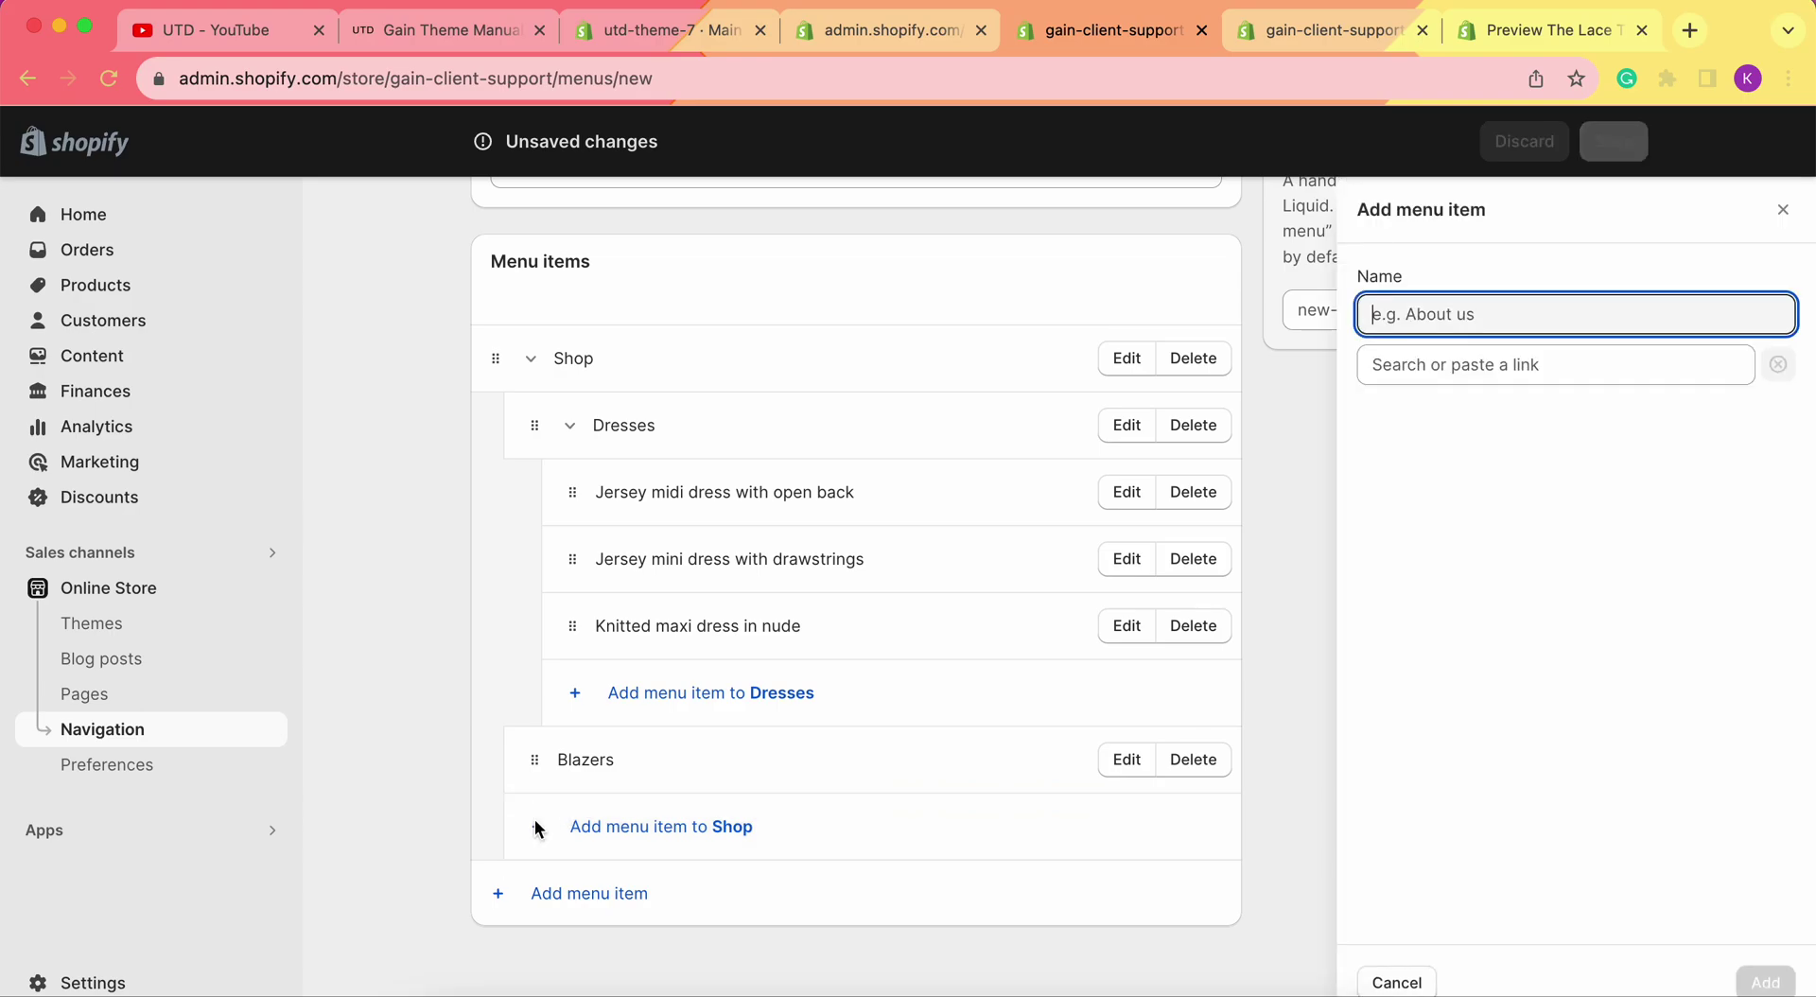
click(1459, 365)
click(1508, 512)
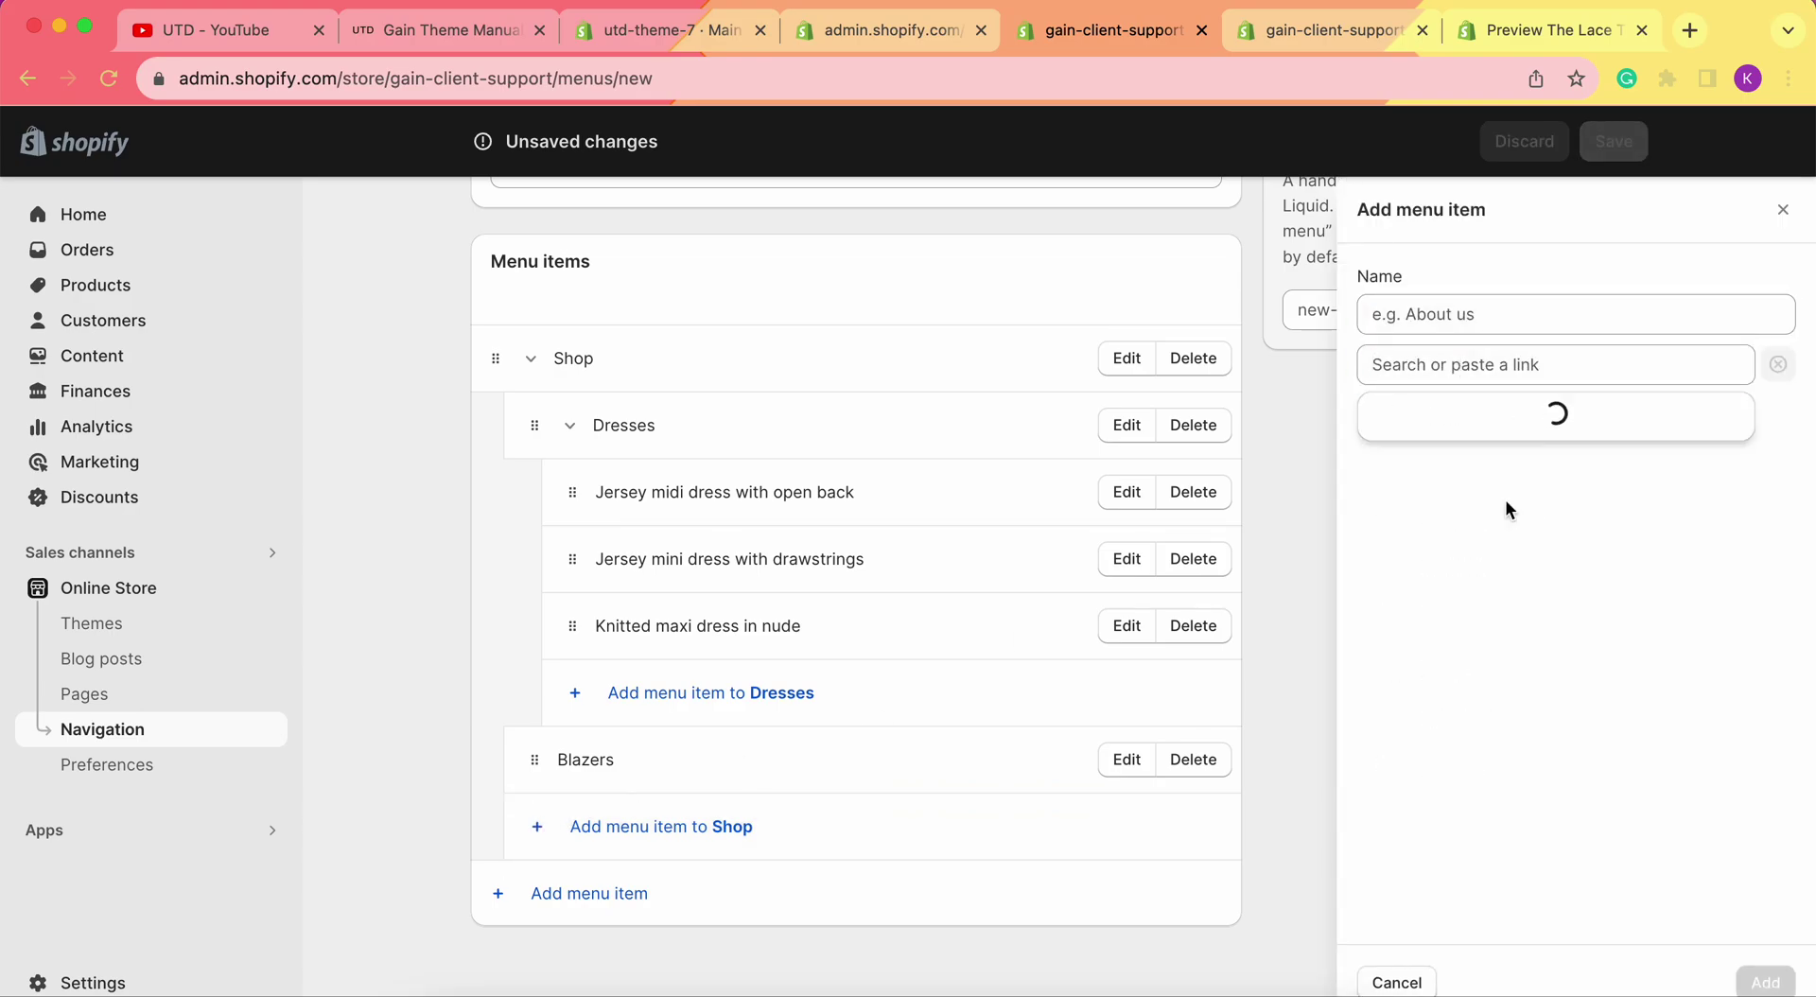
click(1504, 671)
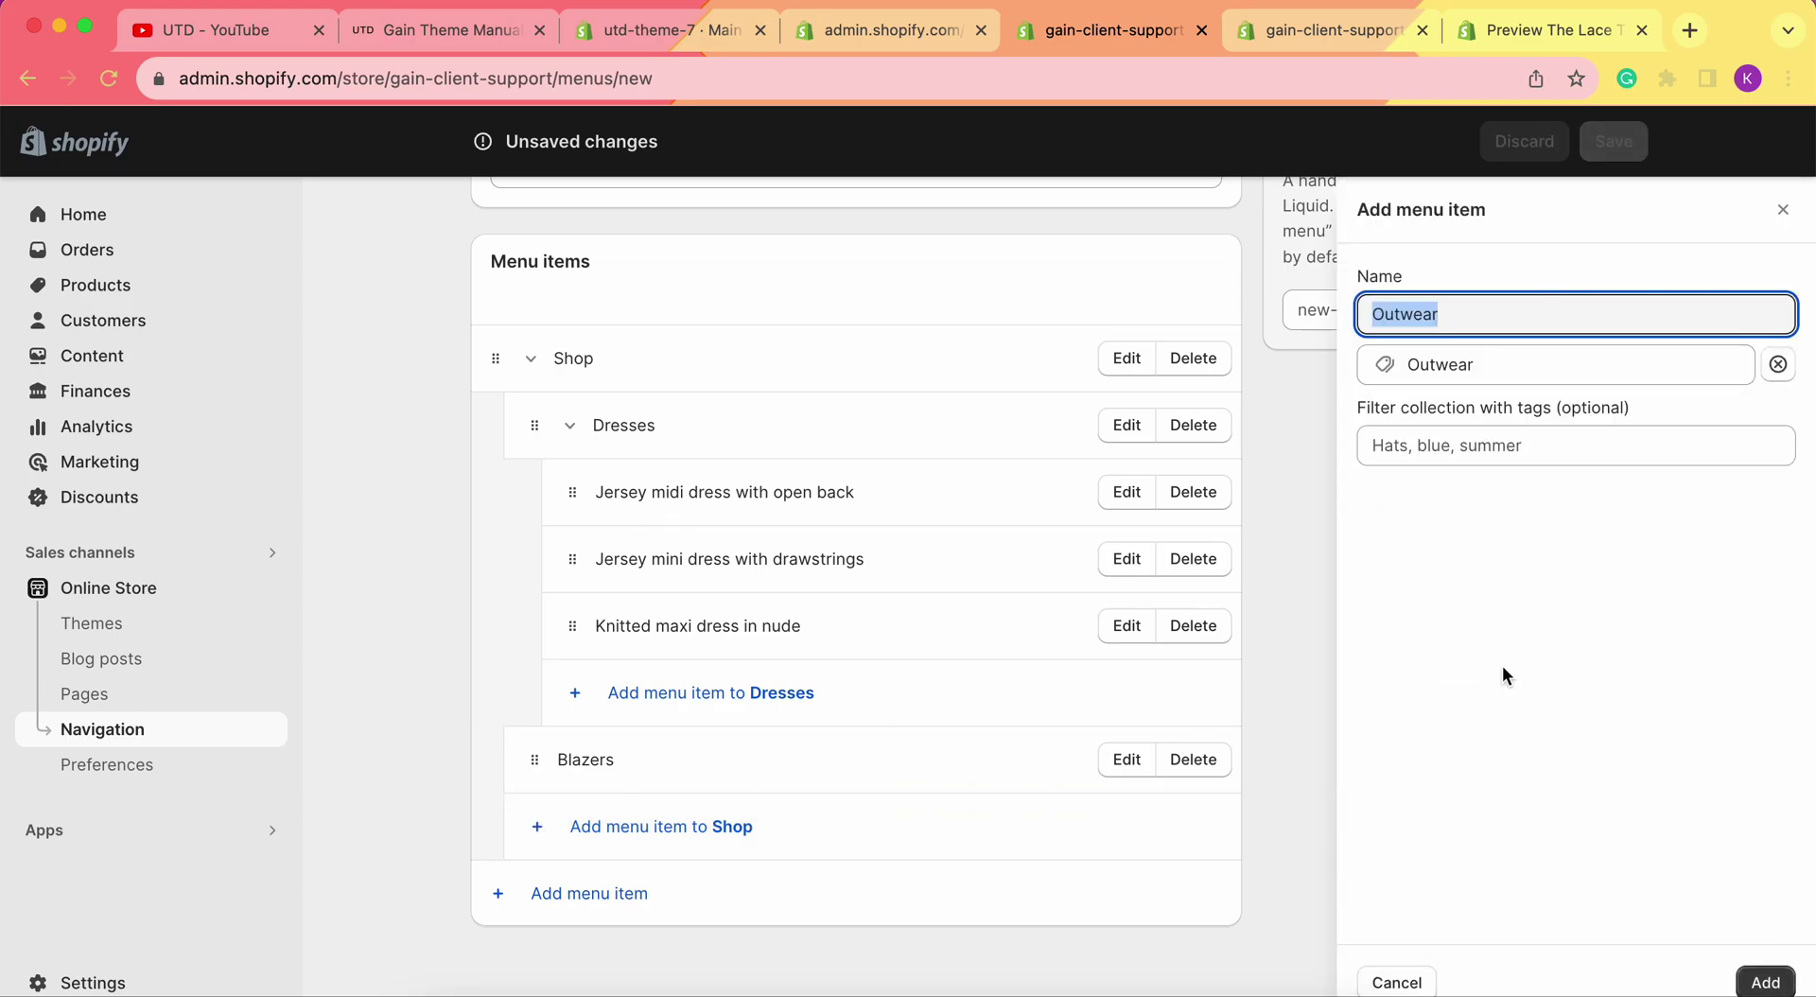
click(1765, 981)
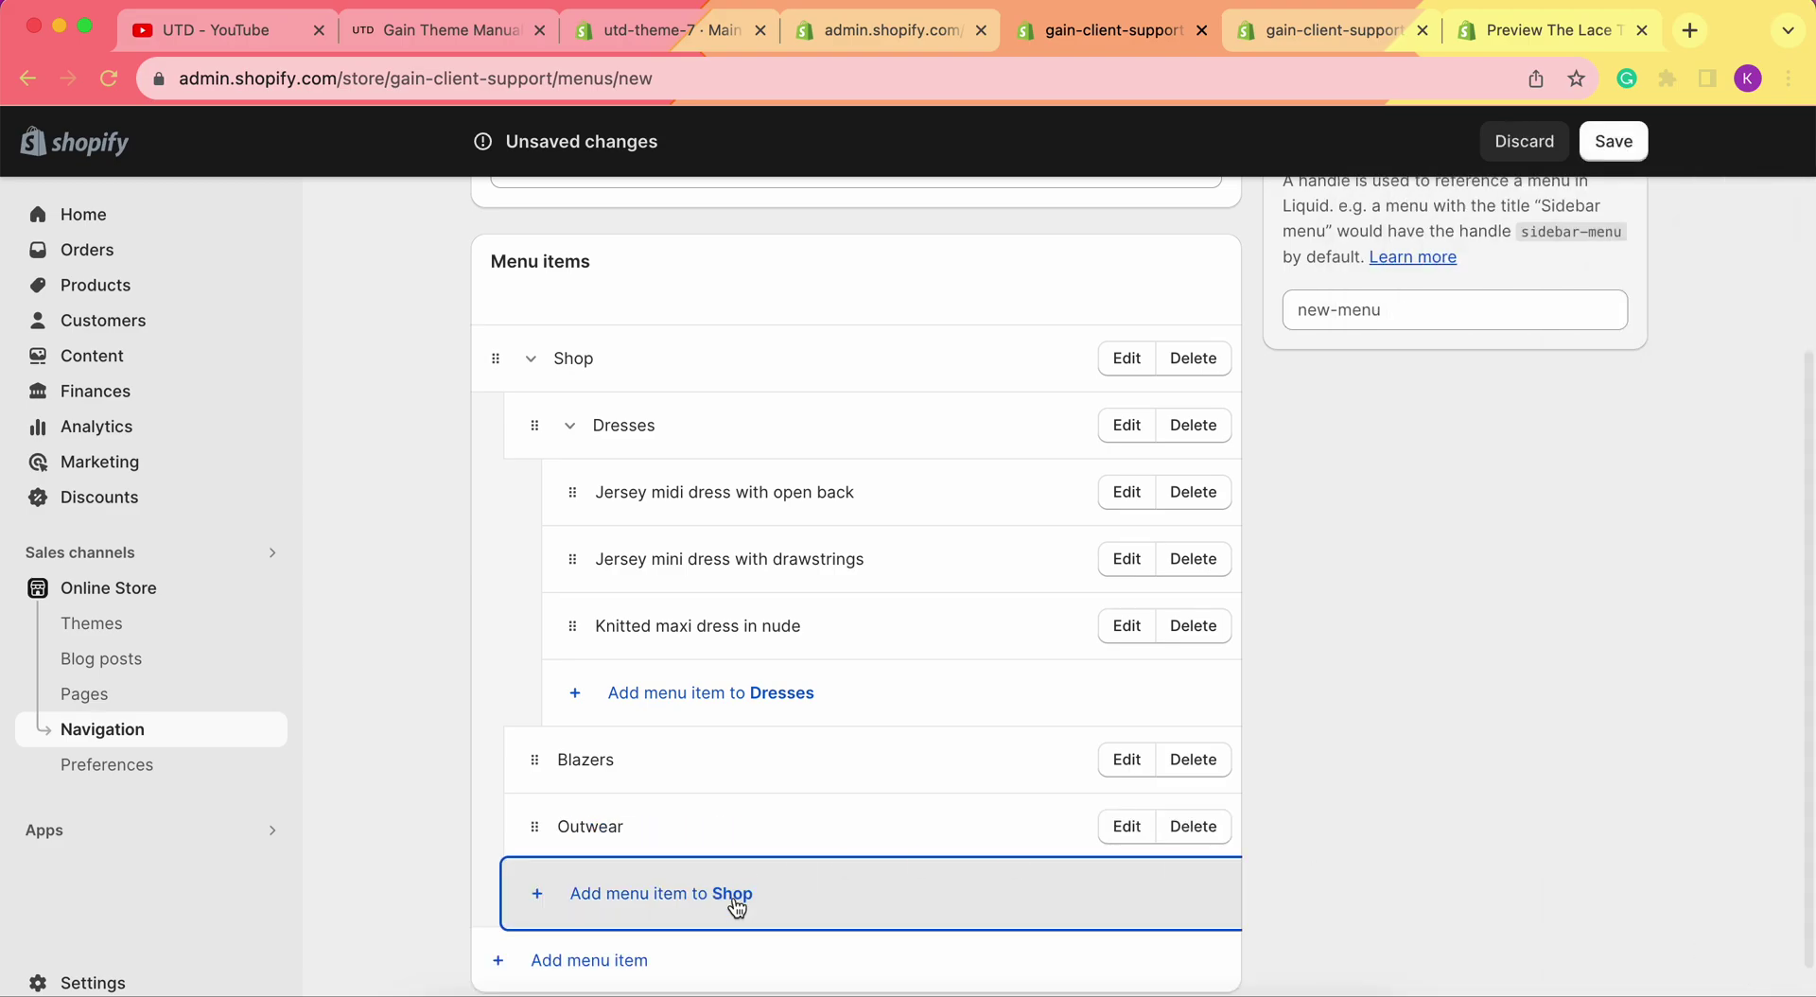
- Add a menu item under Shop linked to the Skirts collection, keeping the collection's name
scroll(733, 904, down, 1)
click(551, 836)
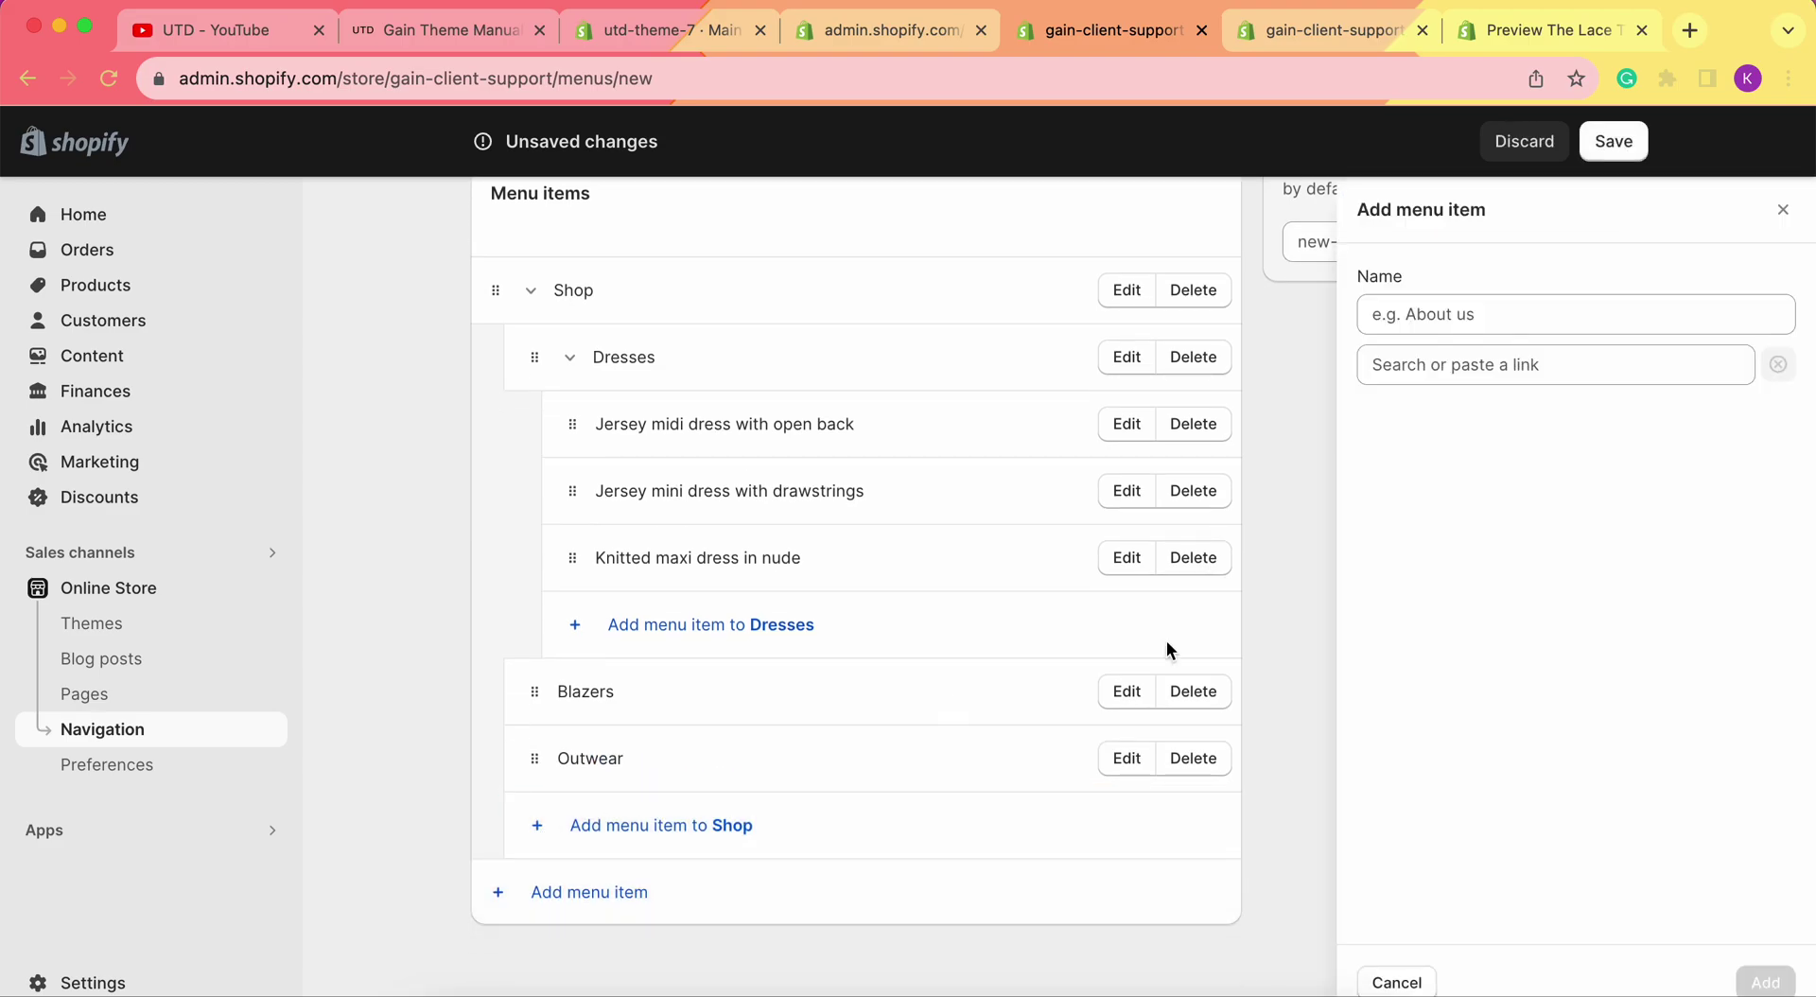
click(1519, 373)
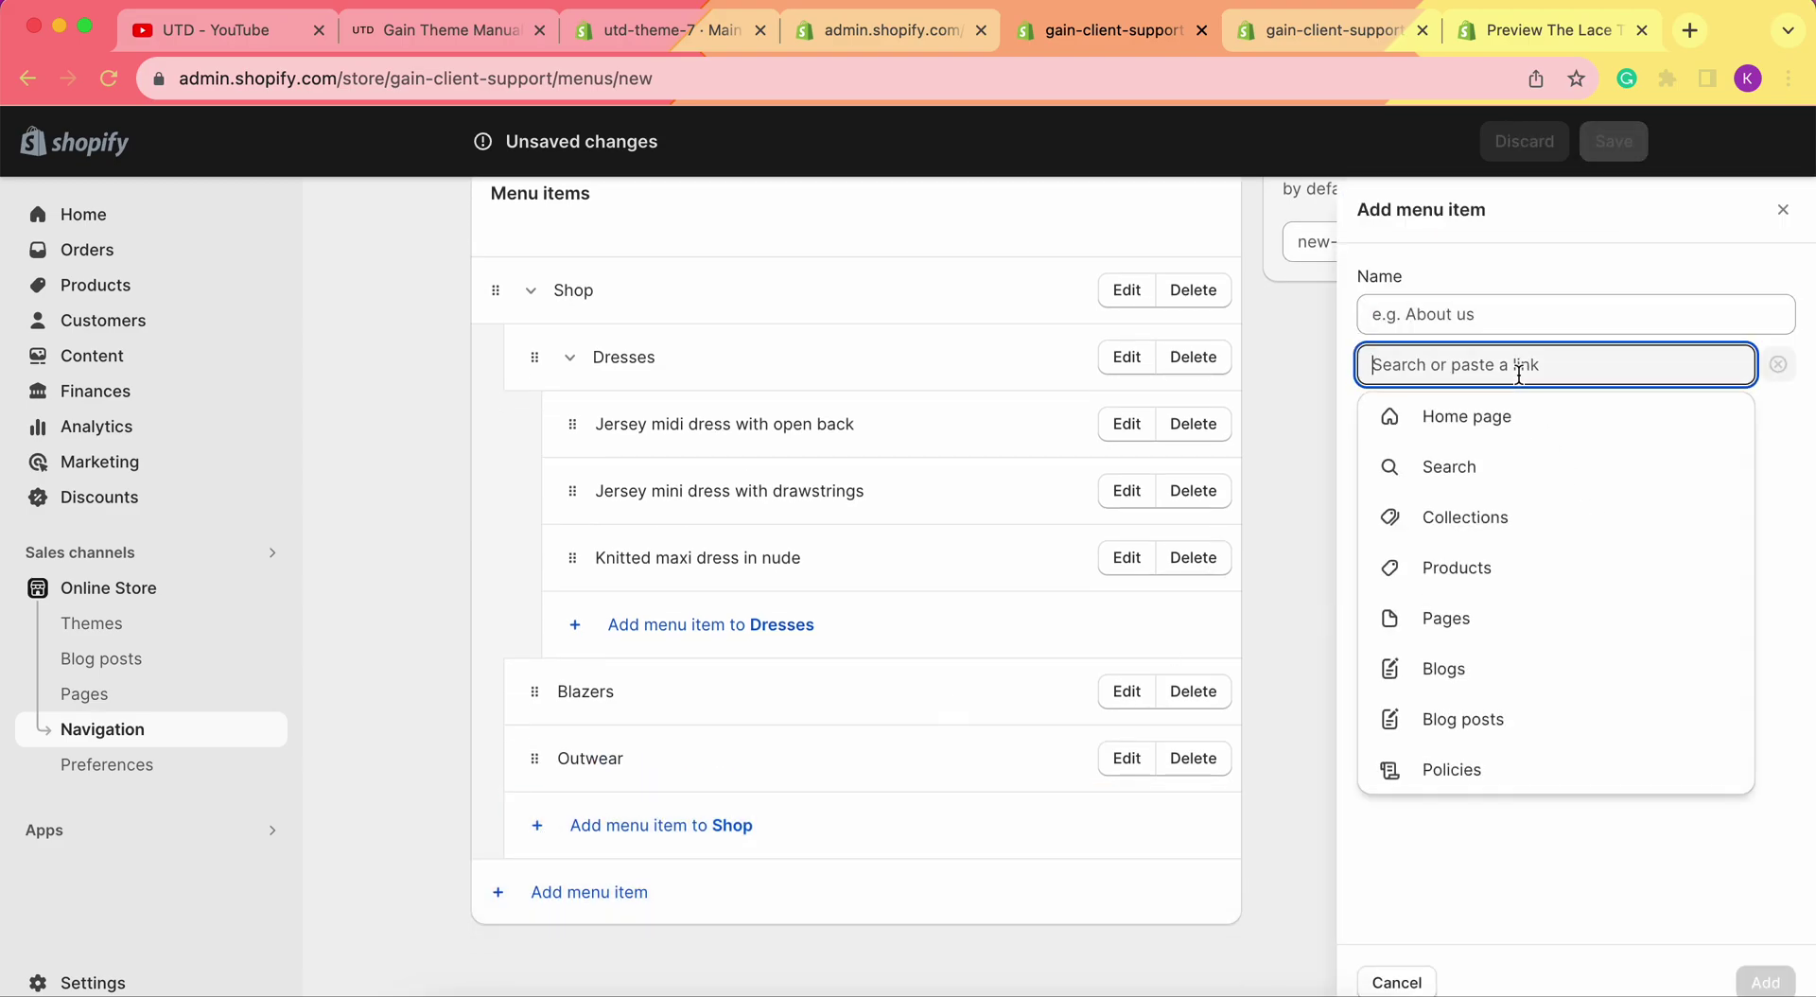
click(1523, 520)
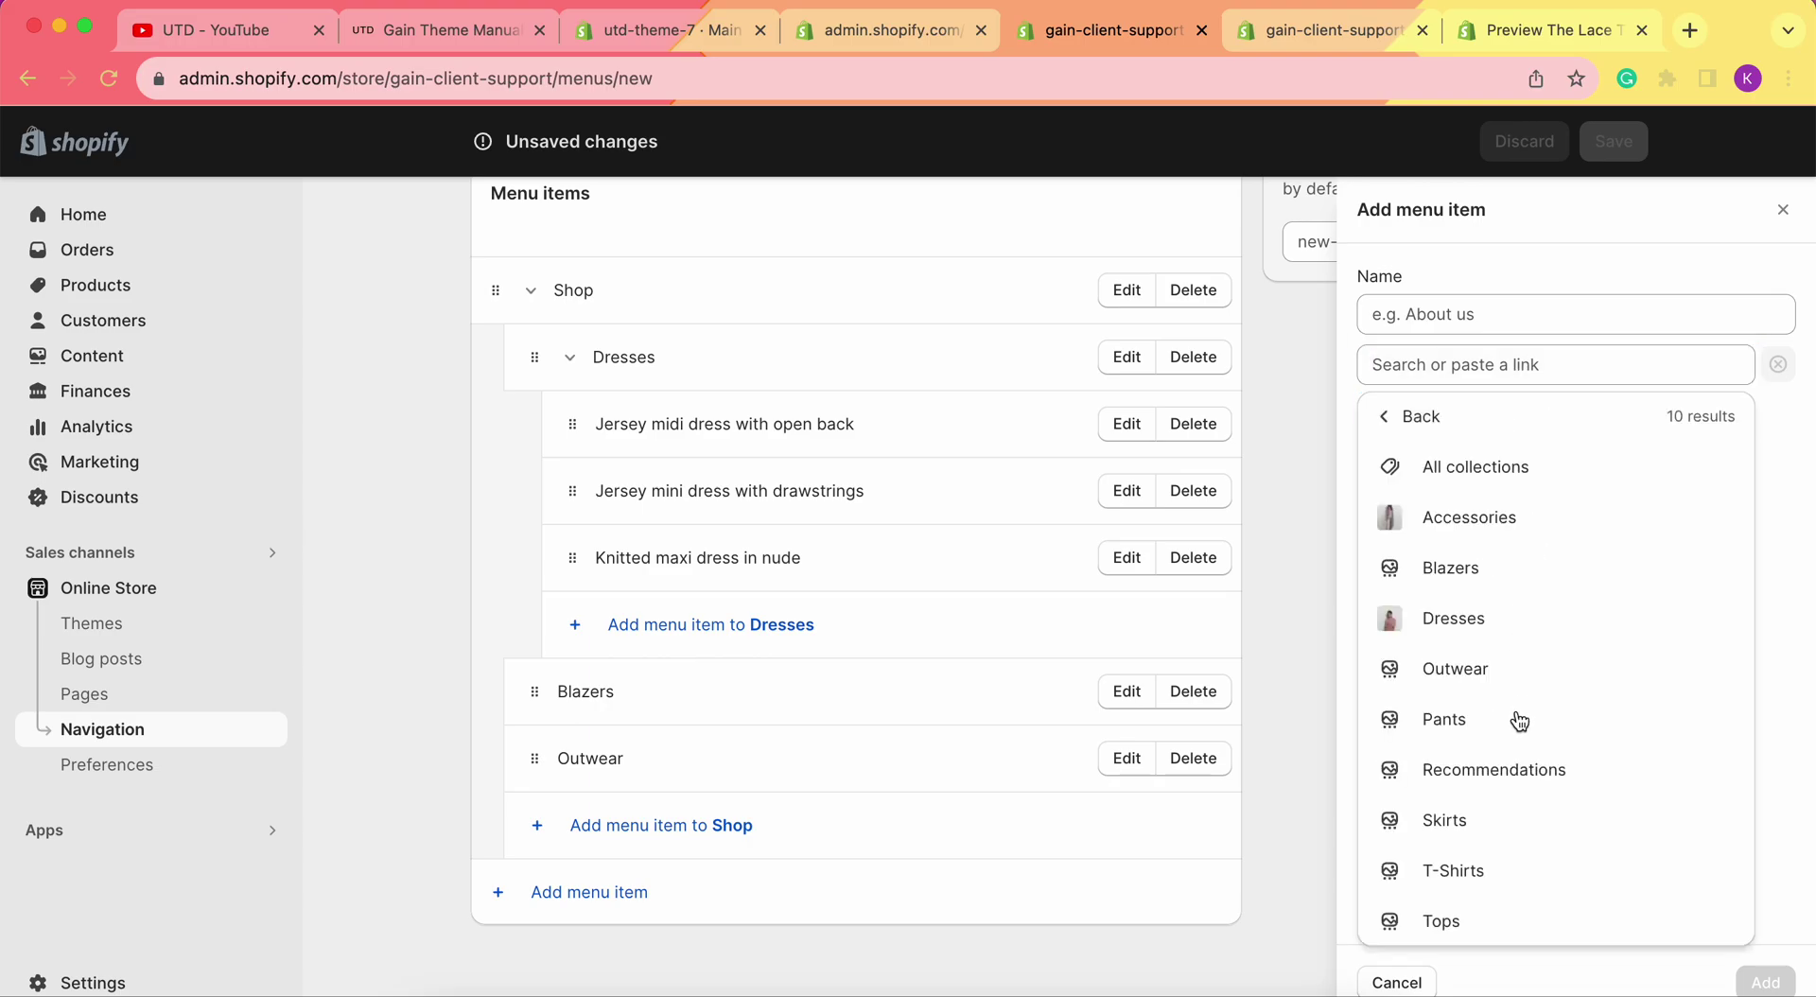
click(1483, 823)
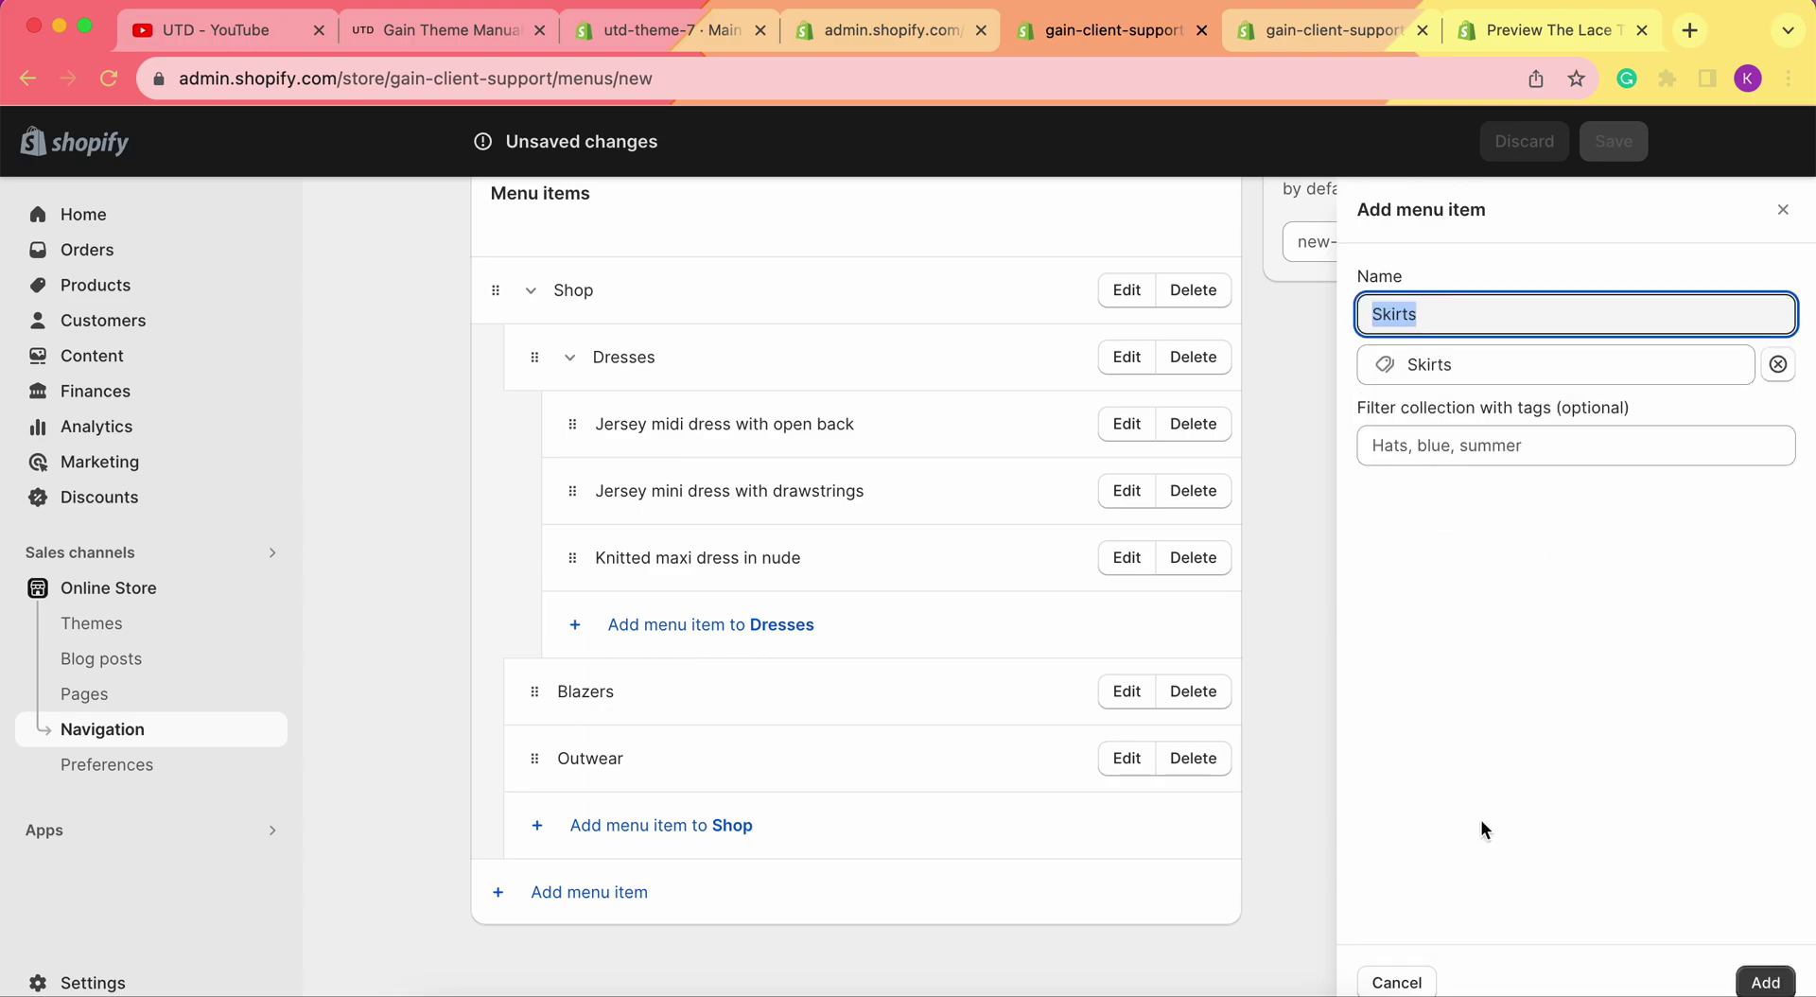
click(1765, 981)
- Add a menu item under Shop linked to the product Blazer with two slits, keeping the product's name
scroll(760, 694, down, 1)
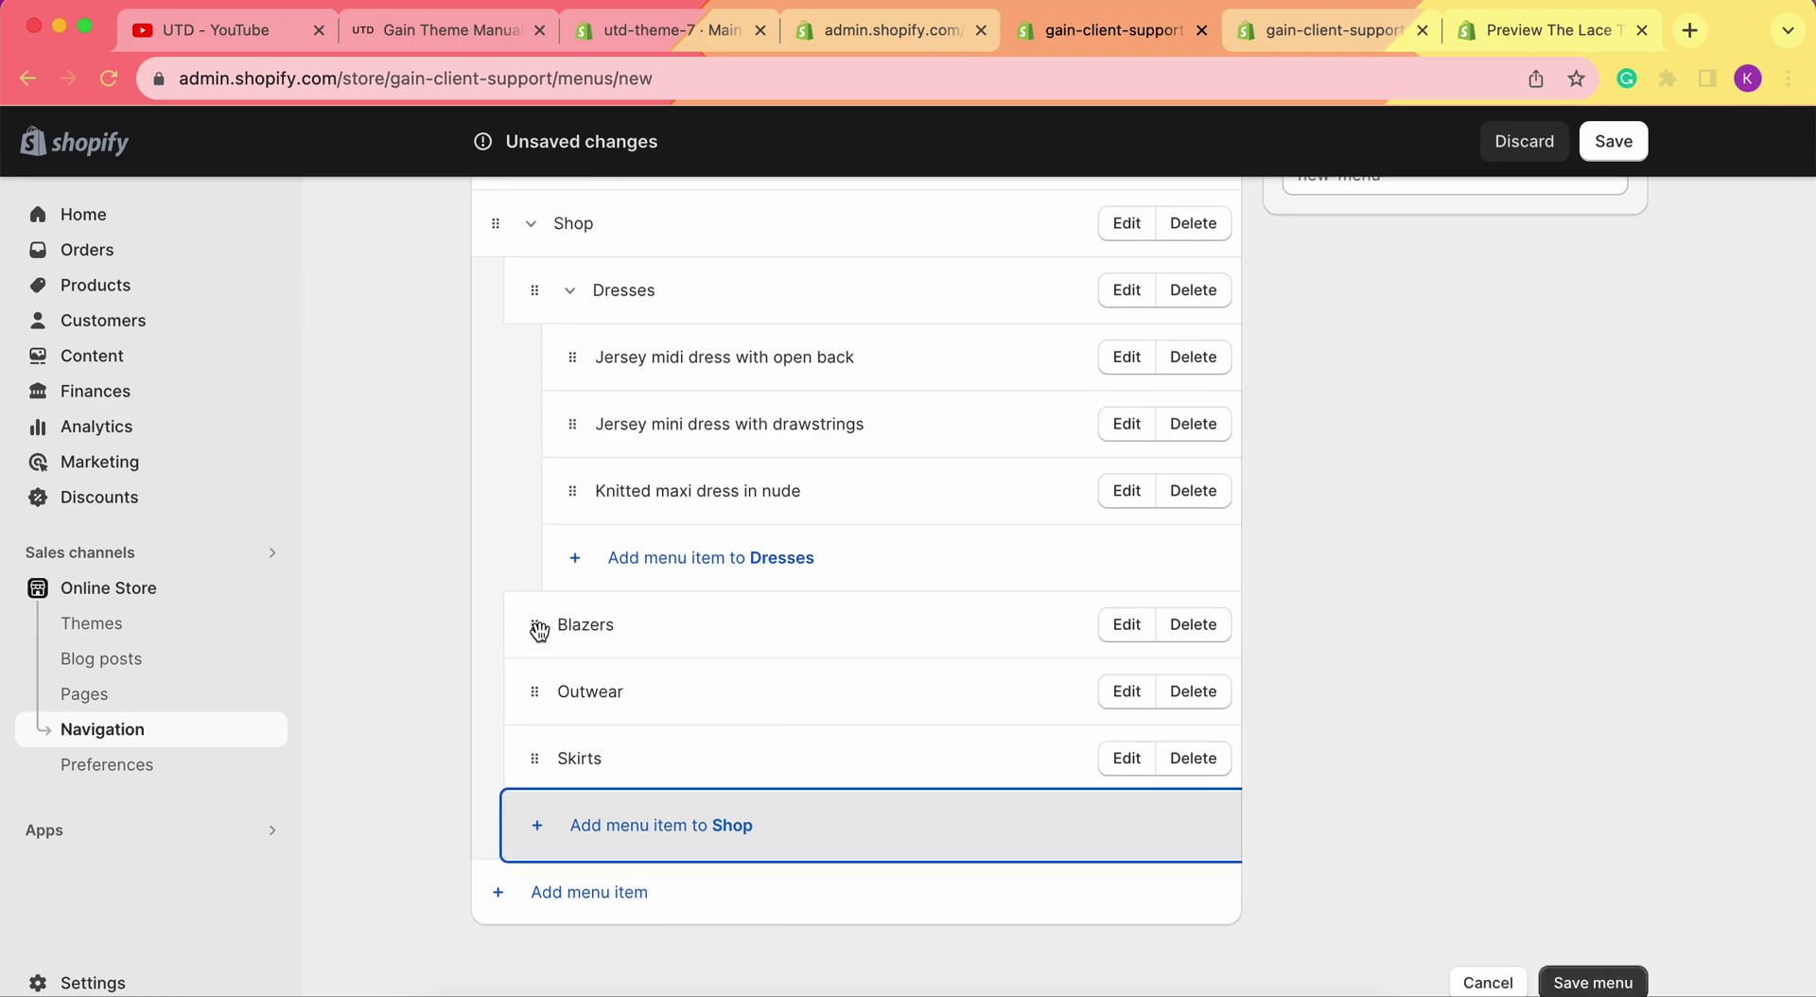
click(553, 843)
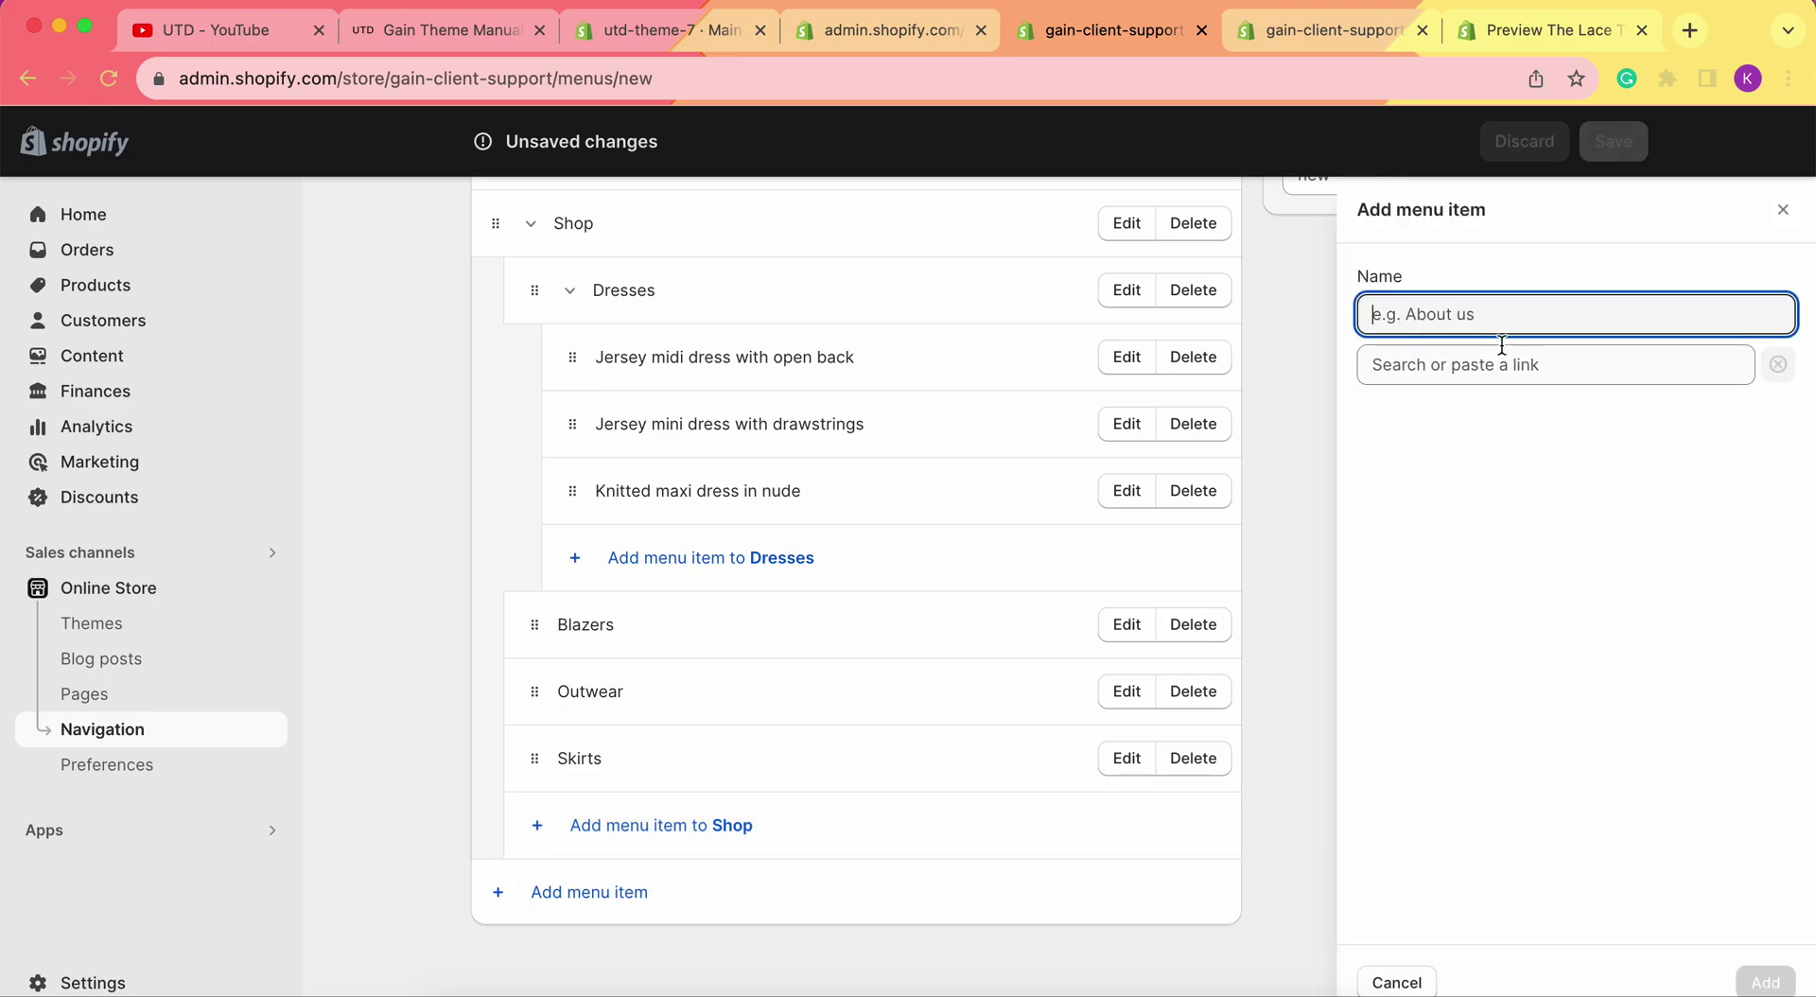
click(1504, 362)
click(1516, 573)
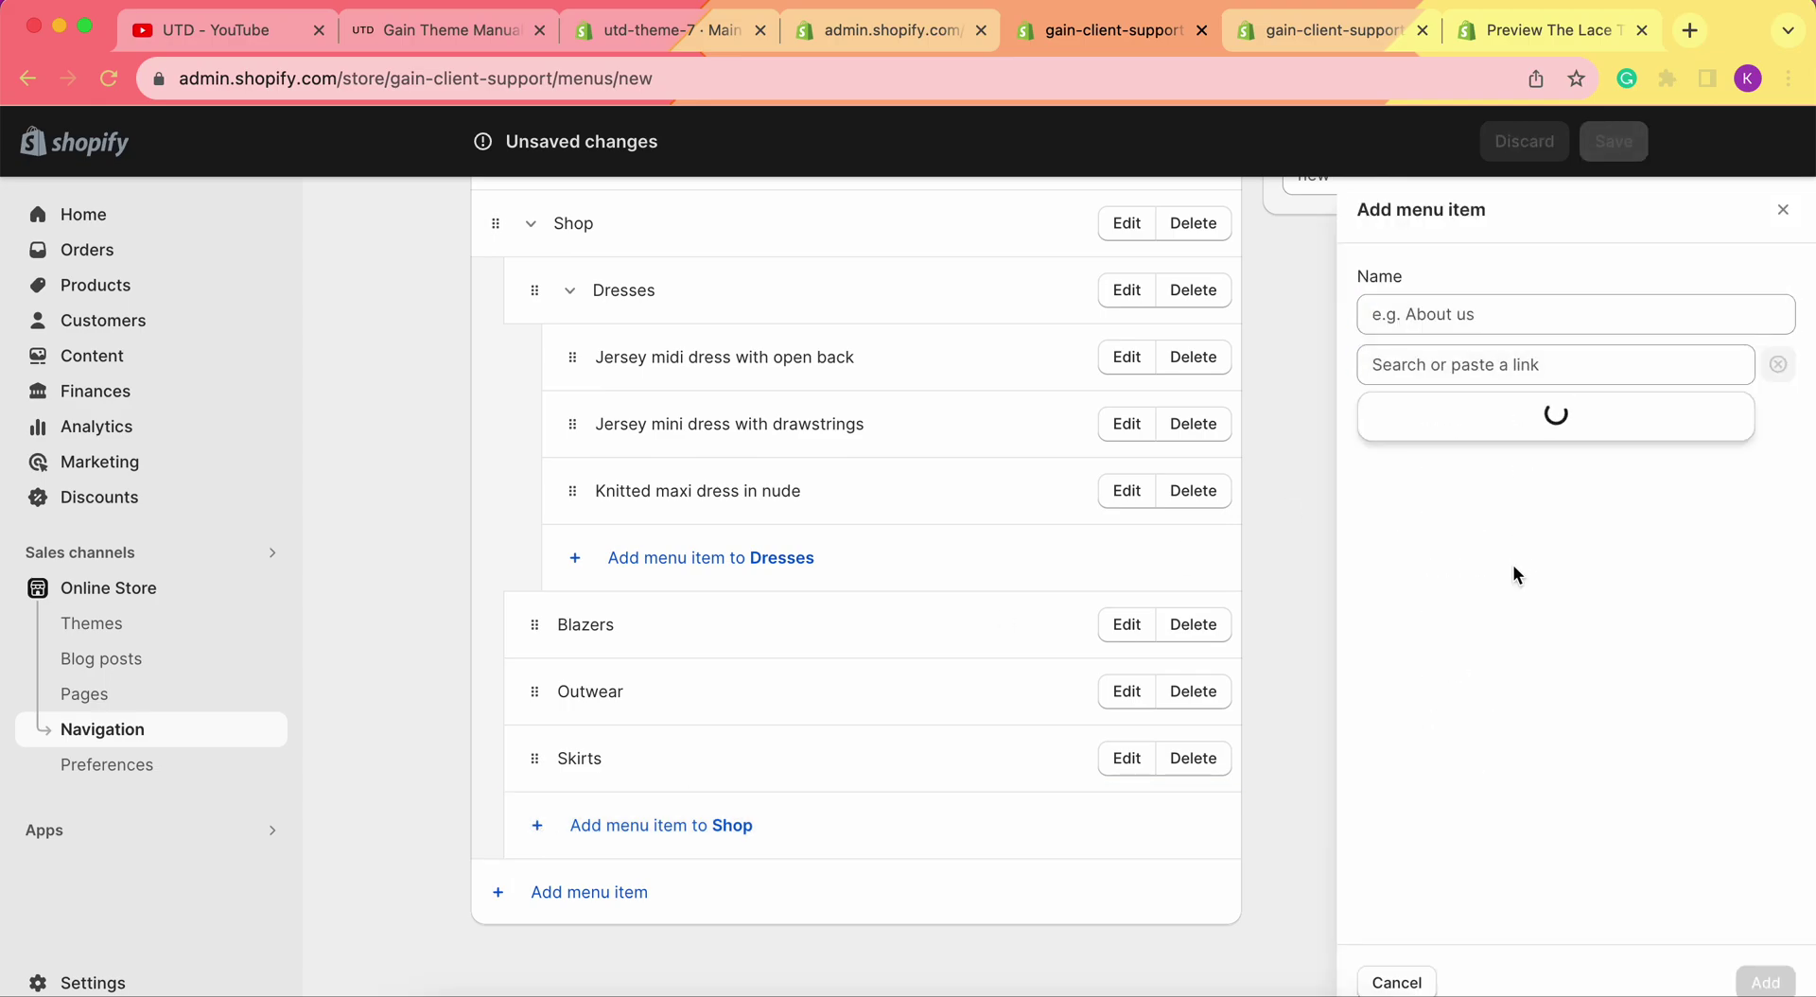
scroll(1507, 609, down, 2)
click(1472, 697)
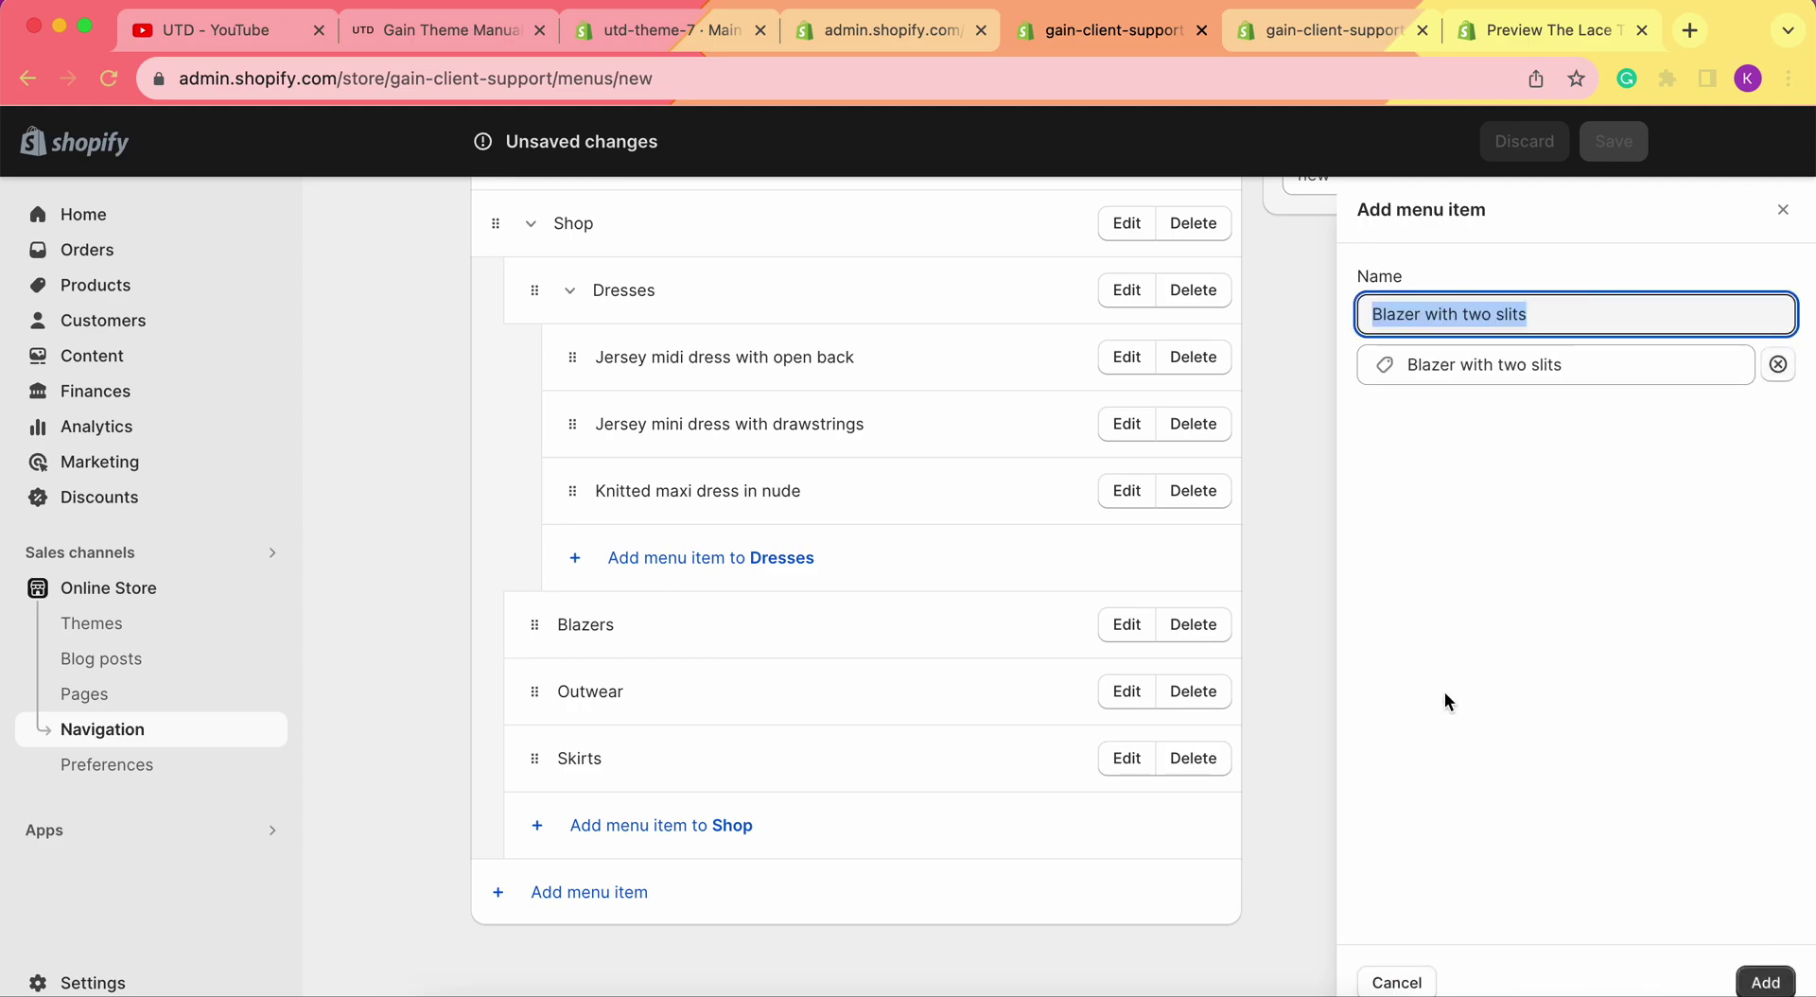
click(1765, 981)
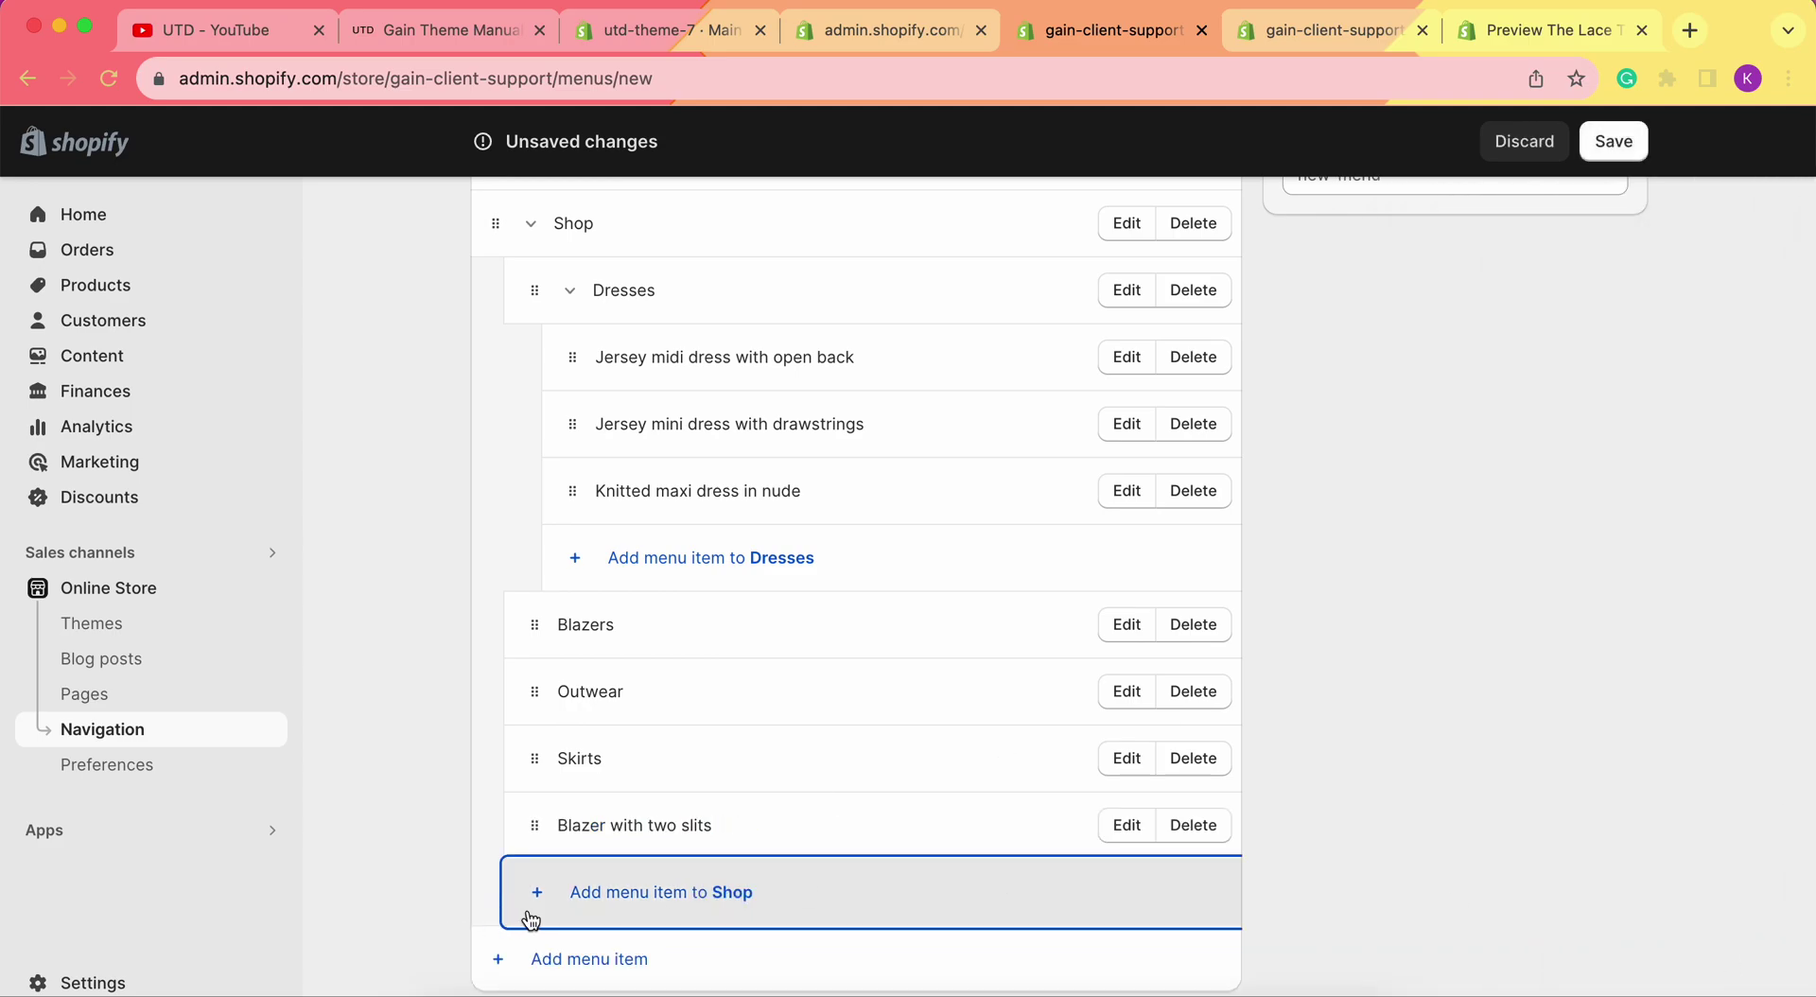
- Nest Blazer with two slits under Blazers, and add another item there linked to the product Double-breasted blazer in black/beige, keeping its name
drag(523, 825, 696, 702)
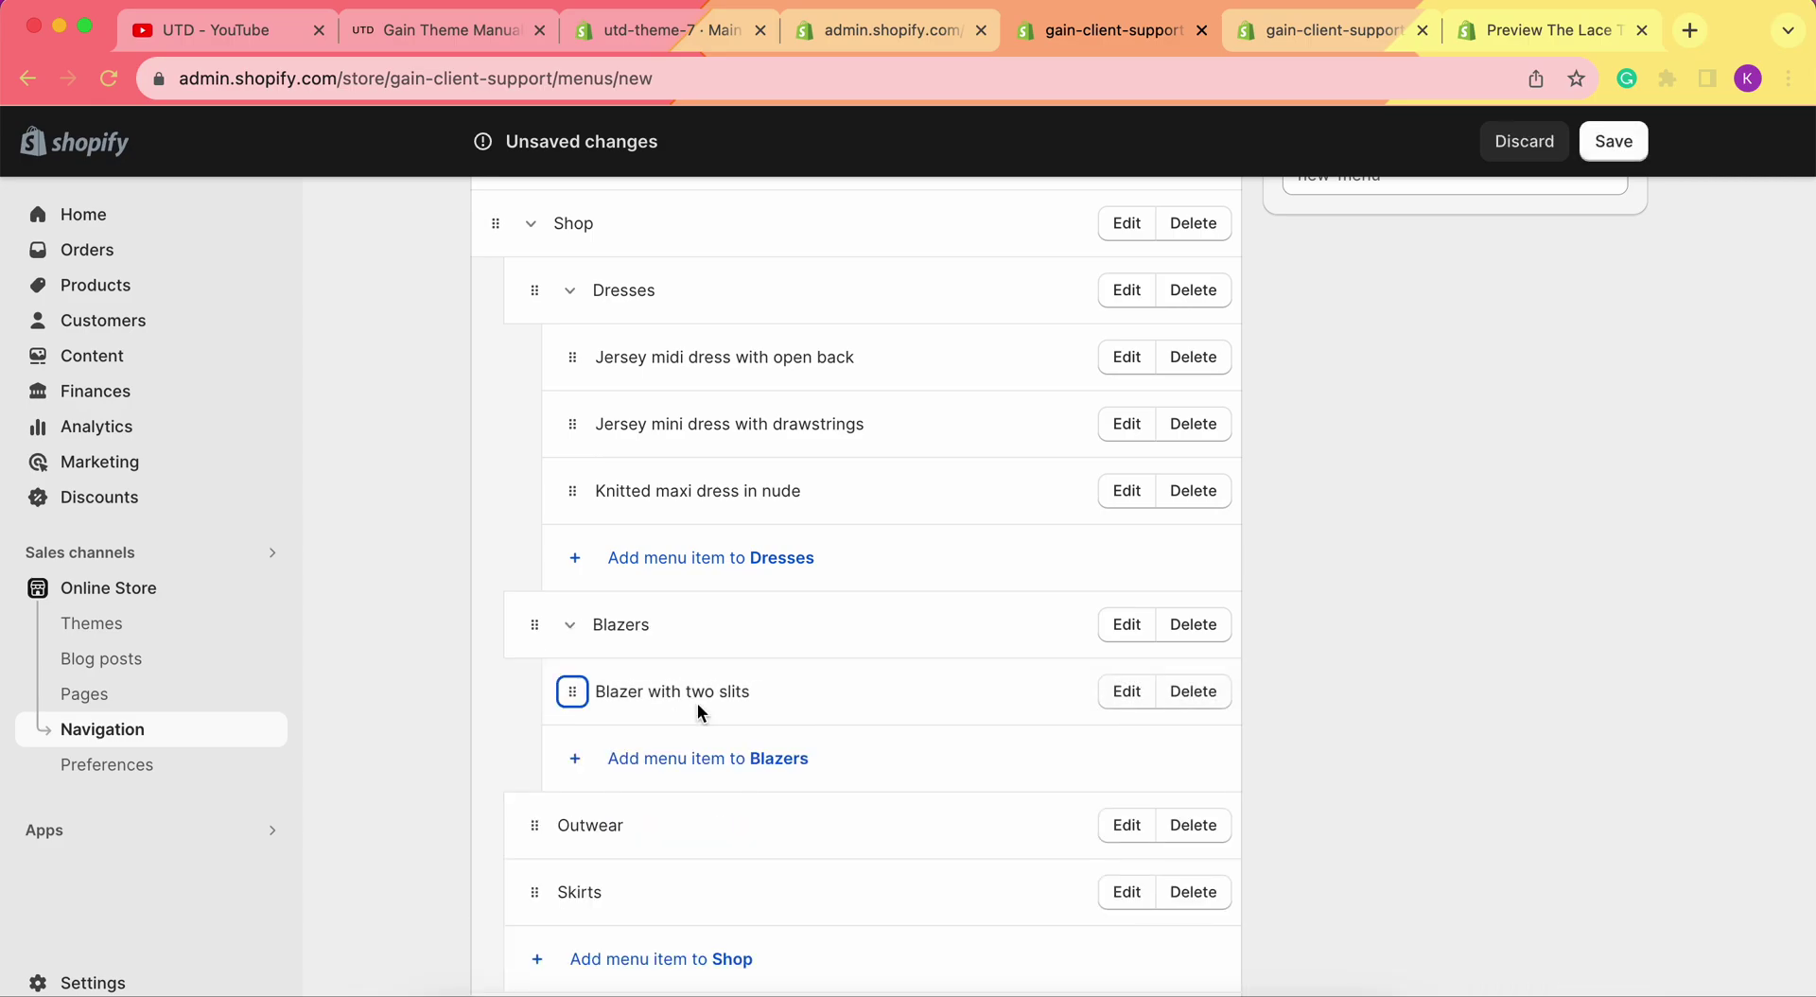
scroll(681, 671, down, 2)
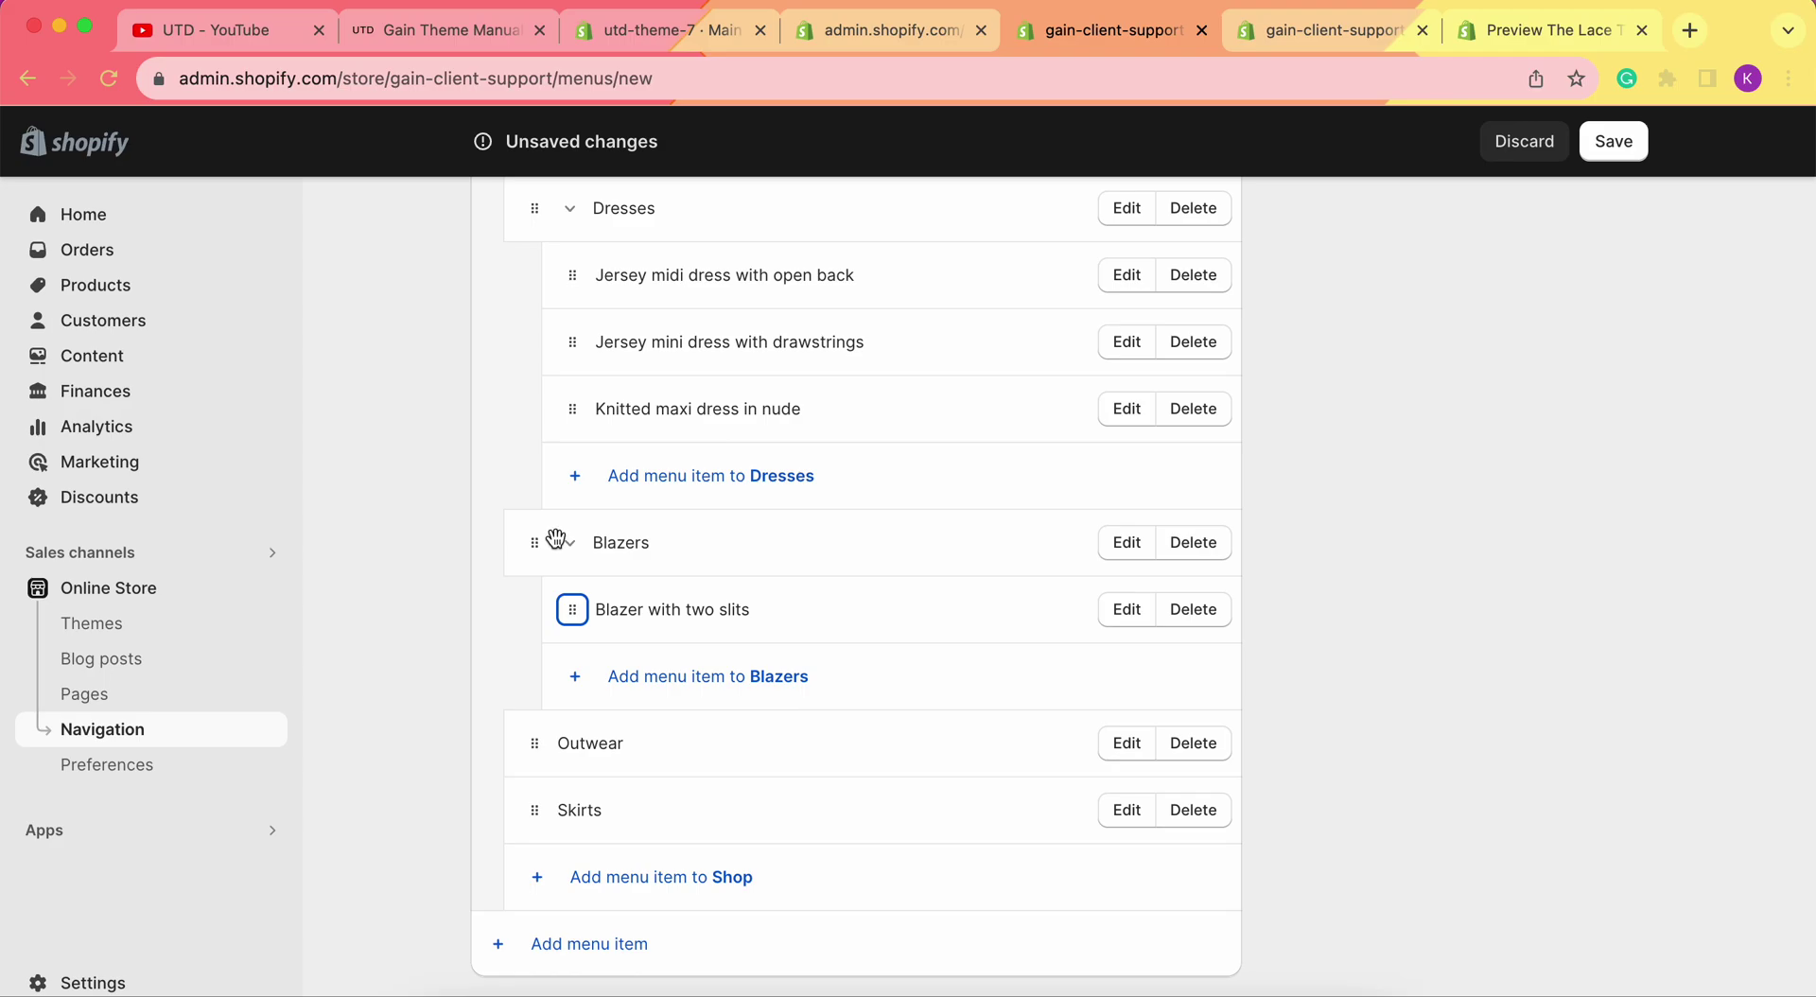
click(679, 690)
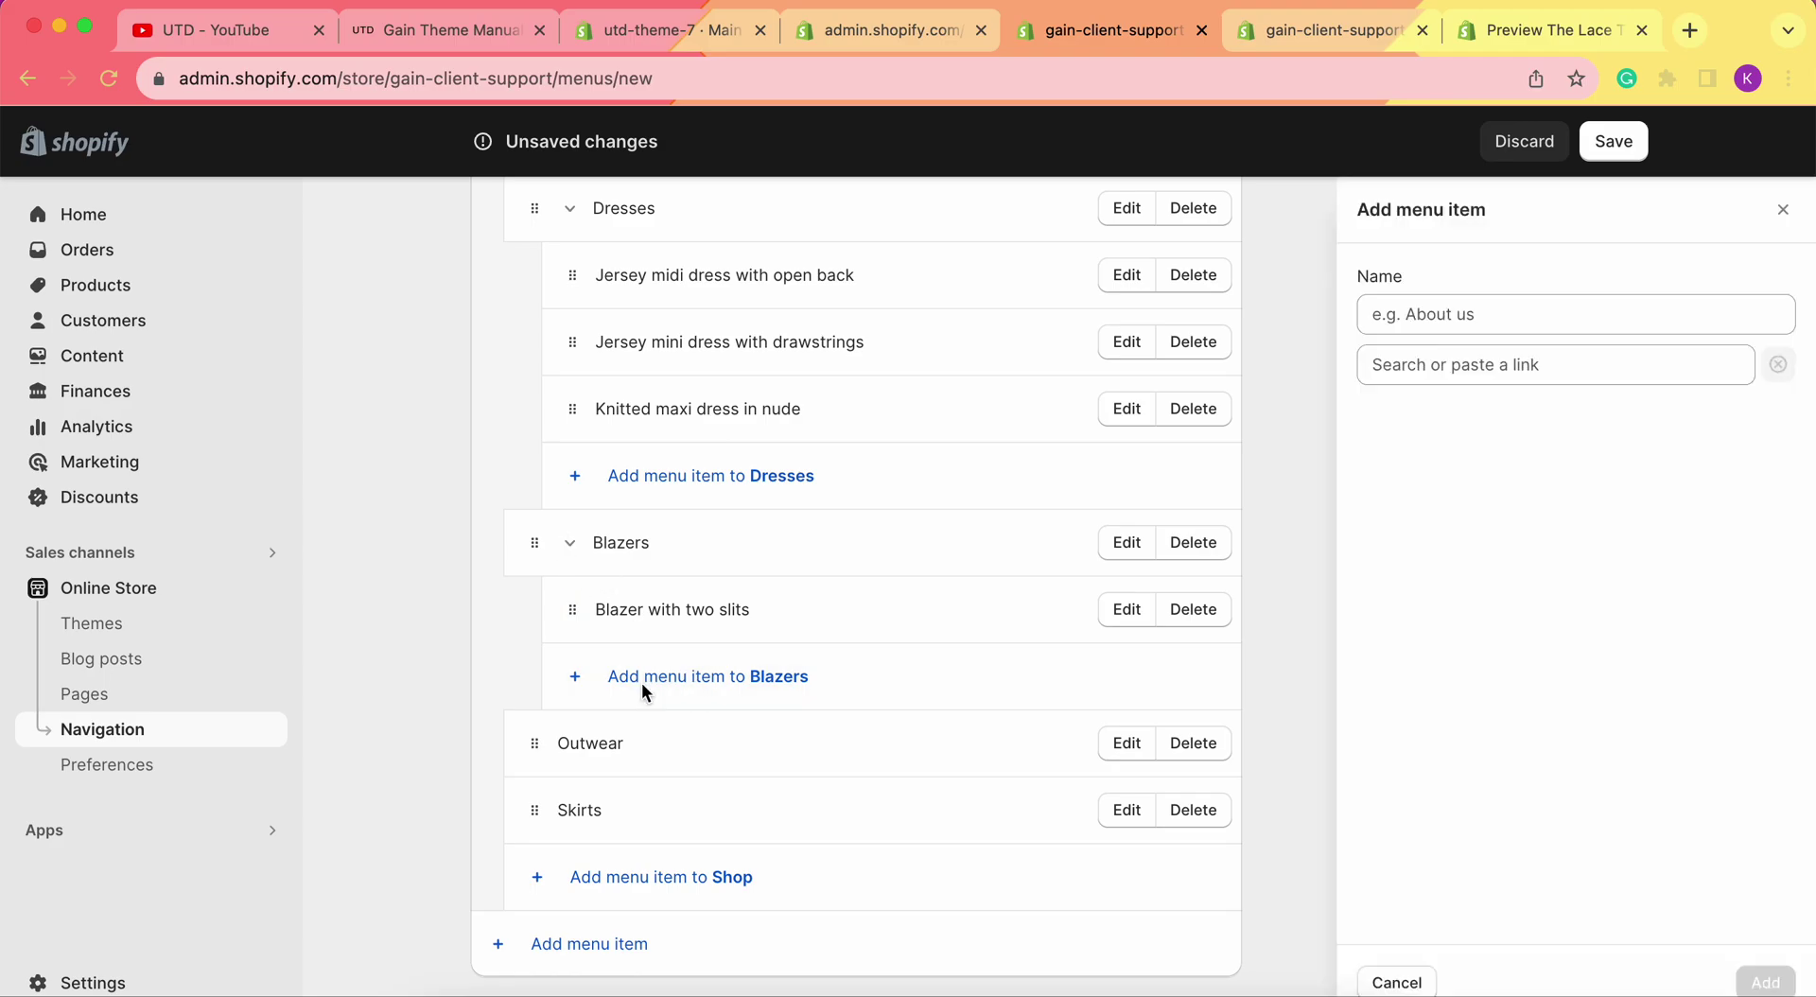
click(1539, 364)
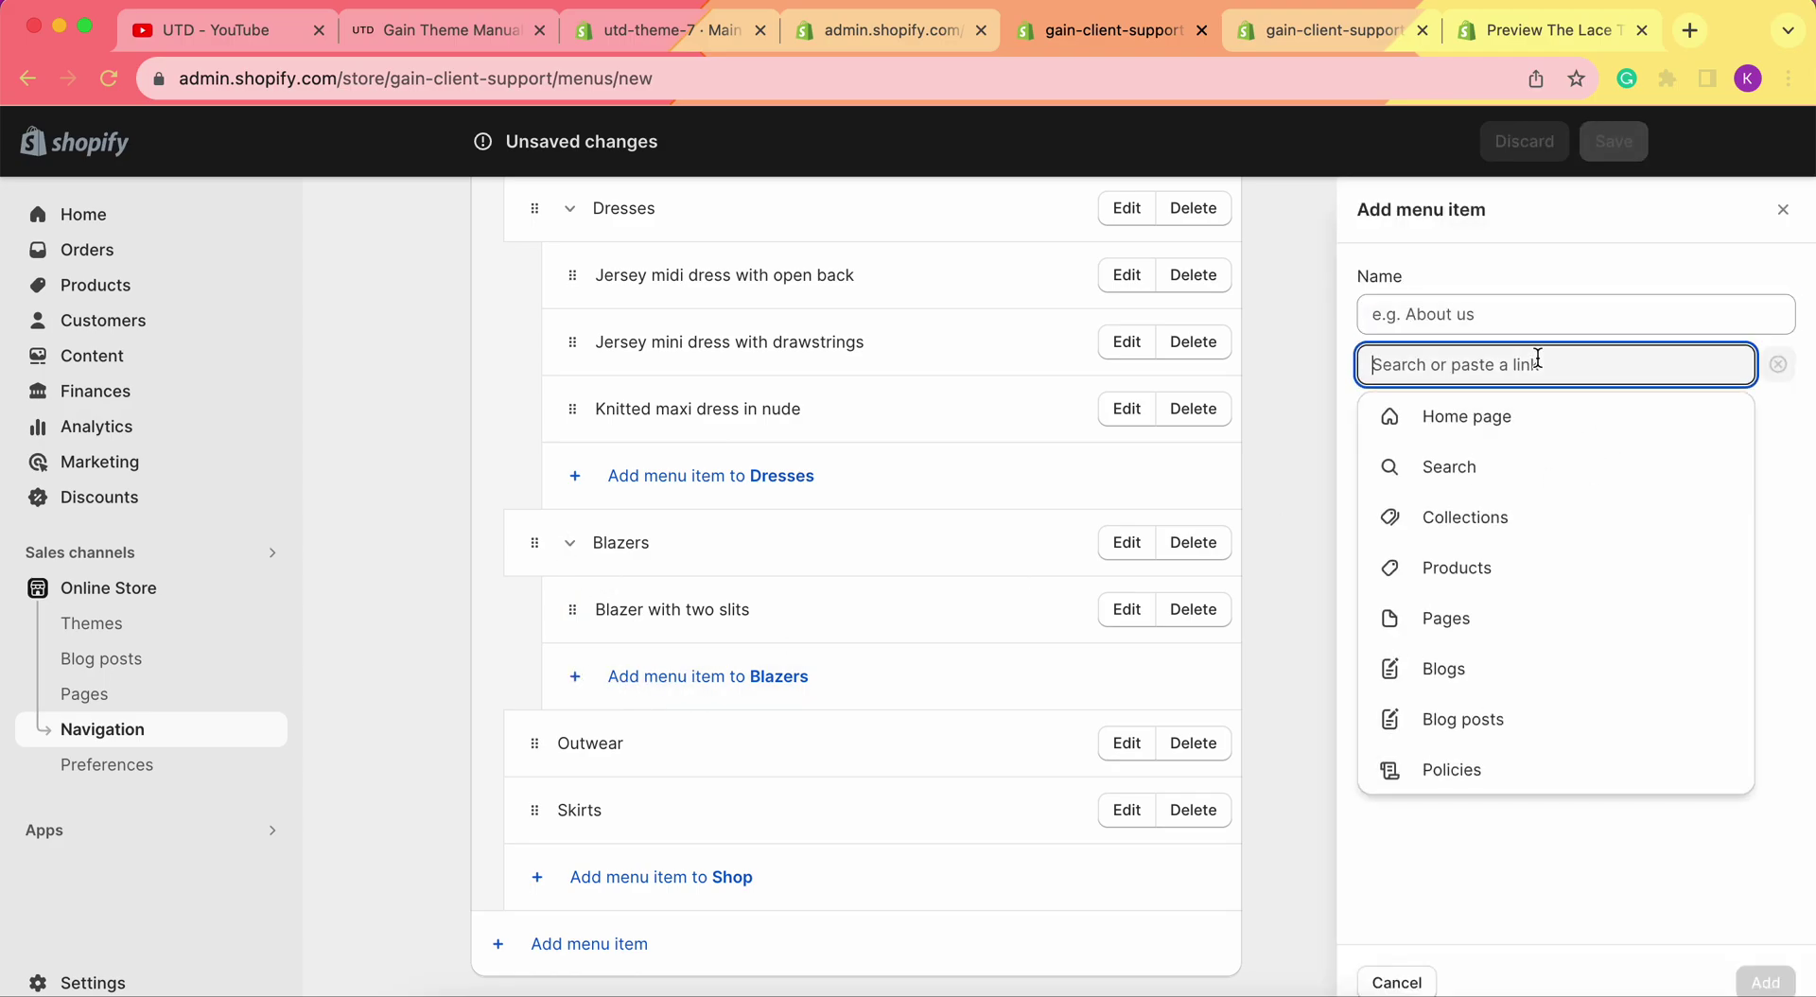
click(1477, 566)
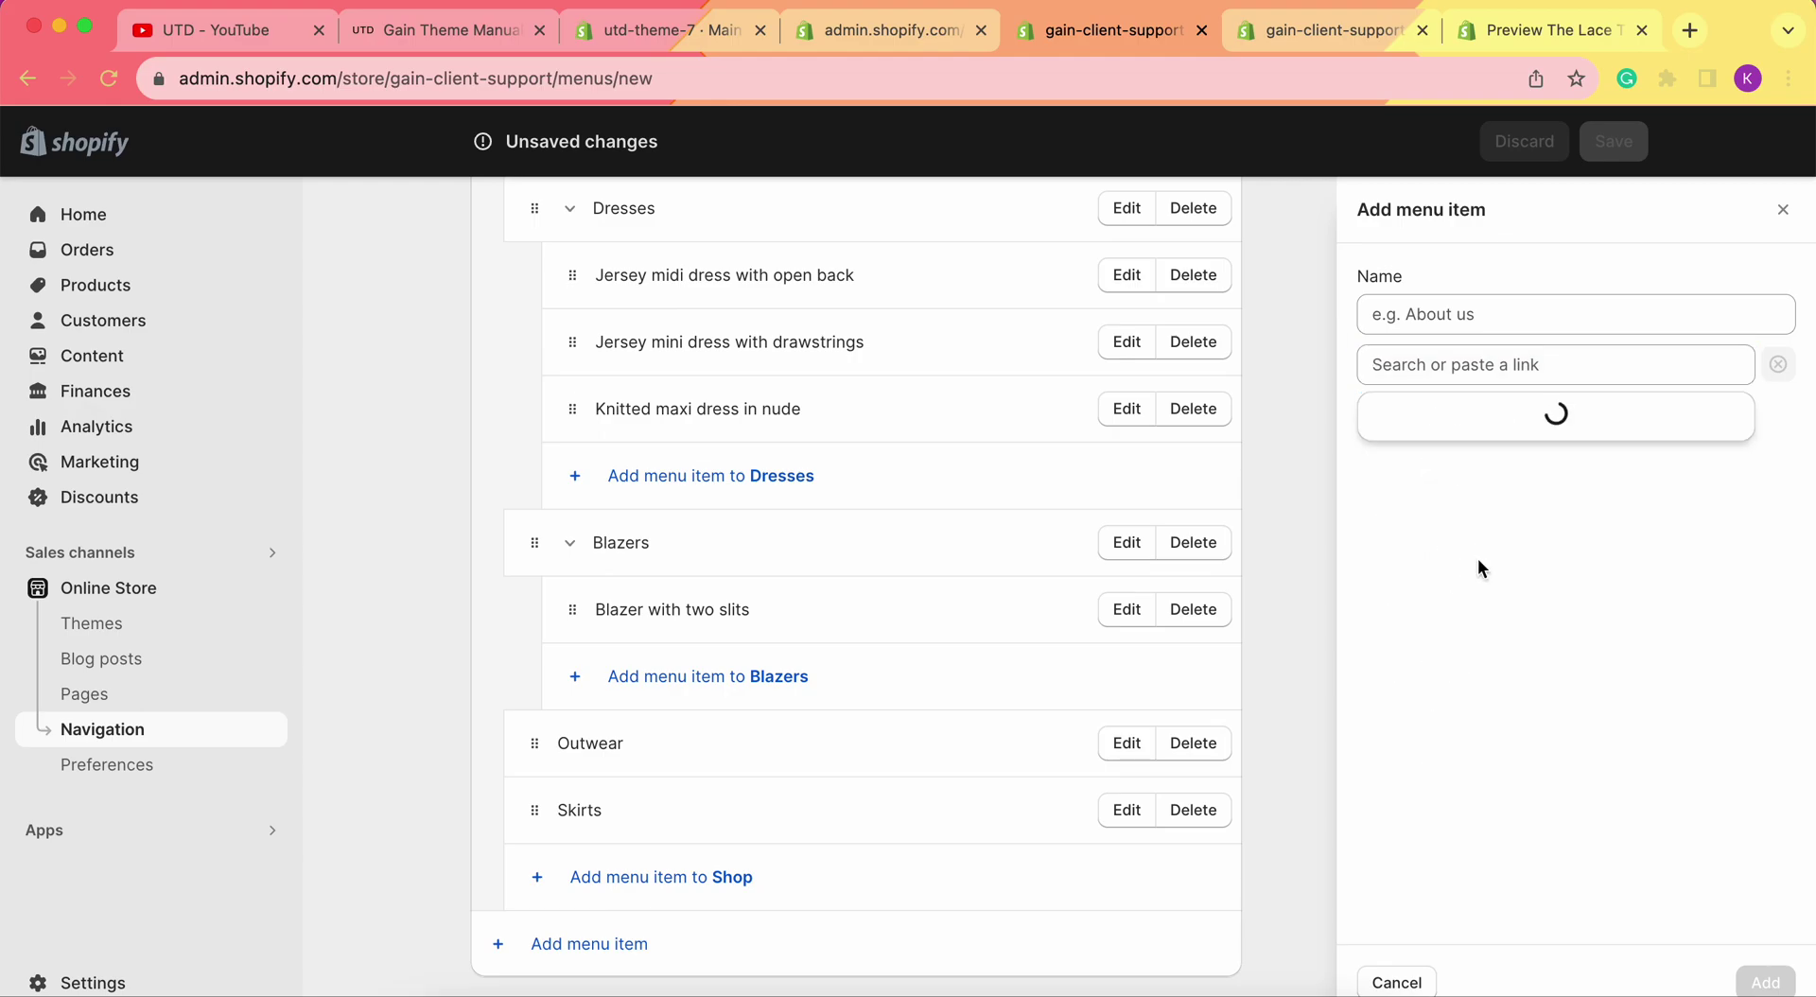
scroll(1481, 568, down, 5)
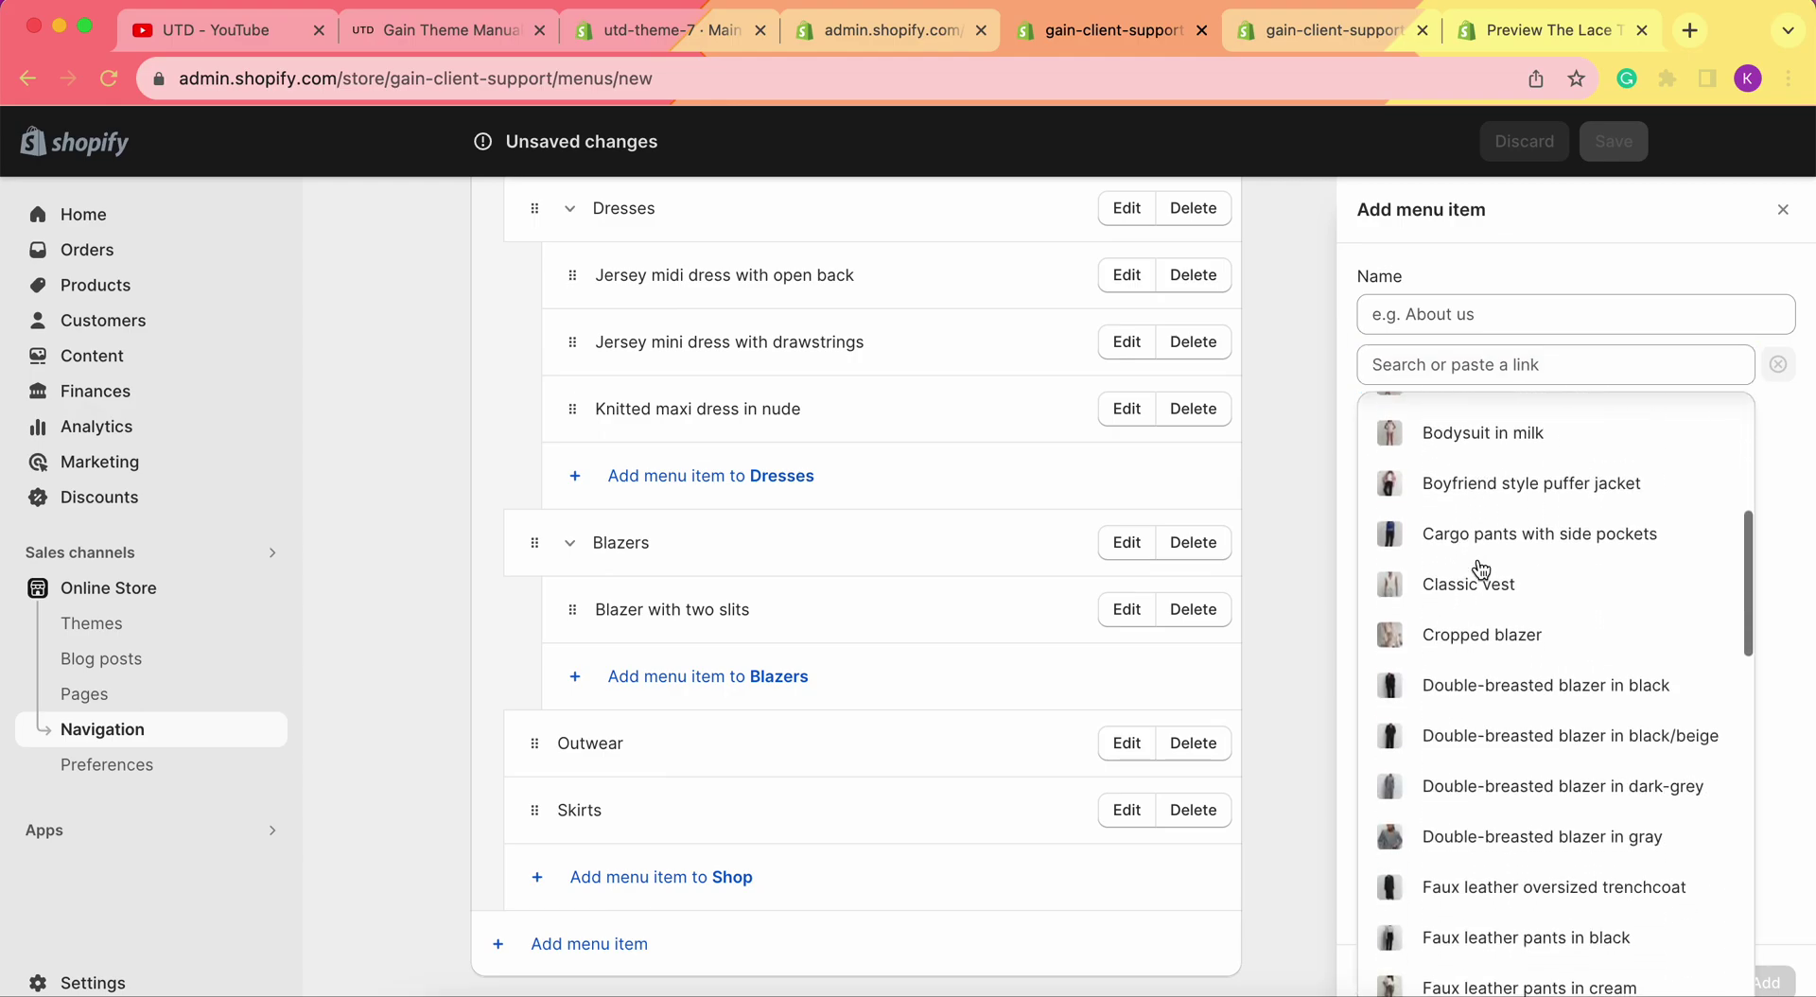
scroll(1481, 569, up, 3)
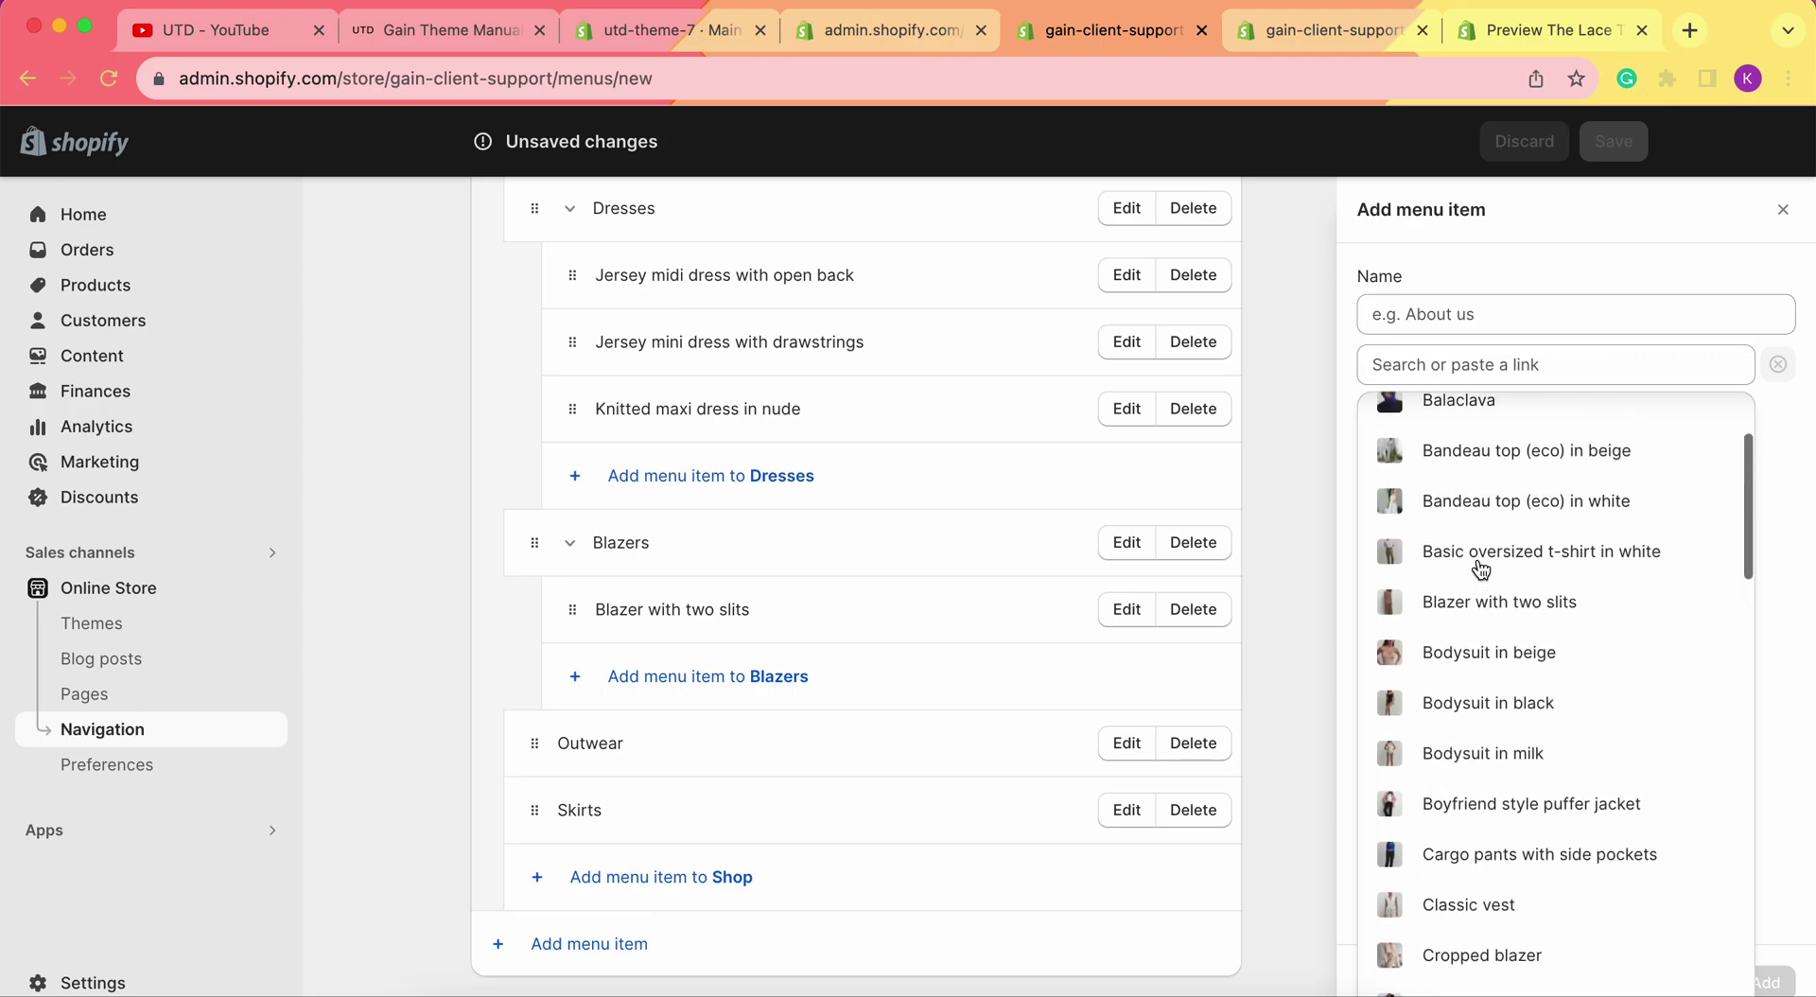
scroll(1481, 568, down, 4)
scroll(1481, 568, down, 4)
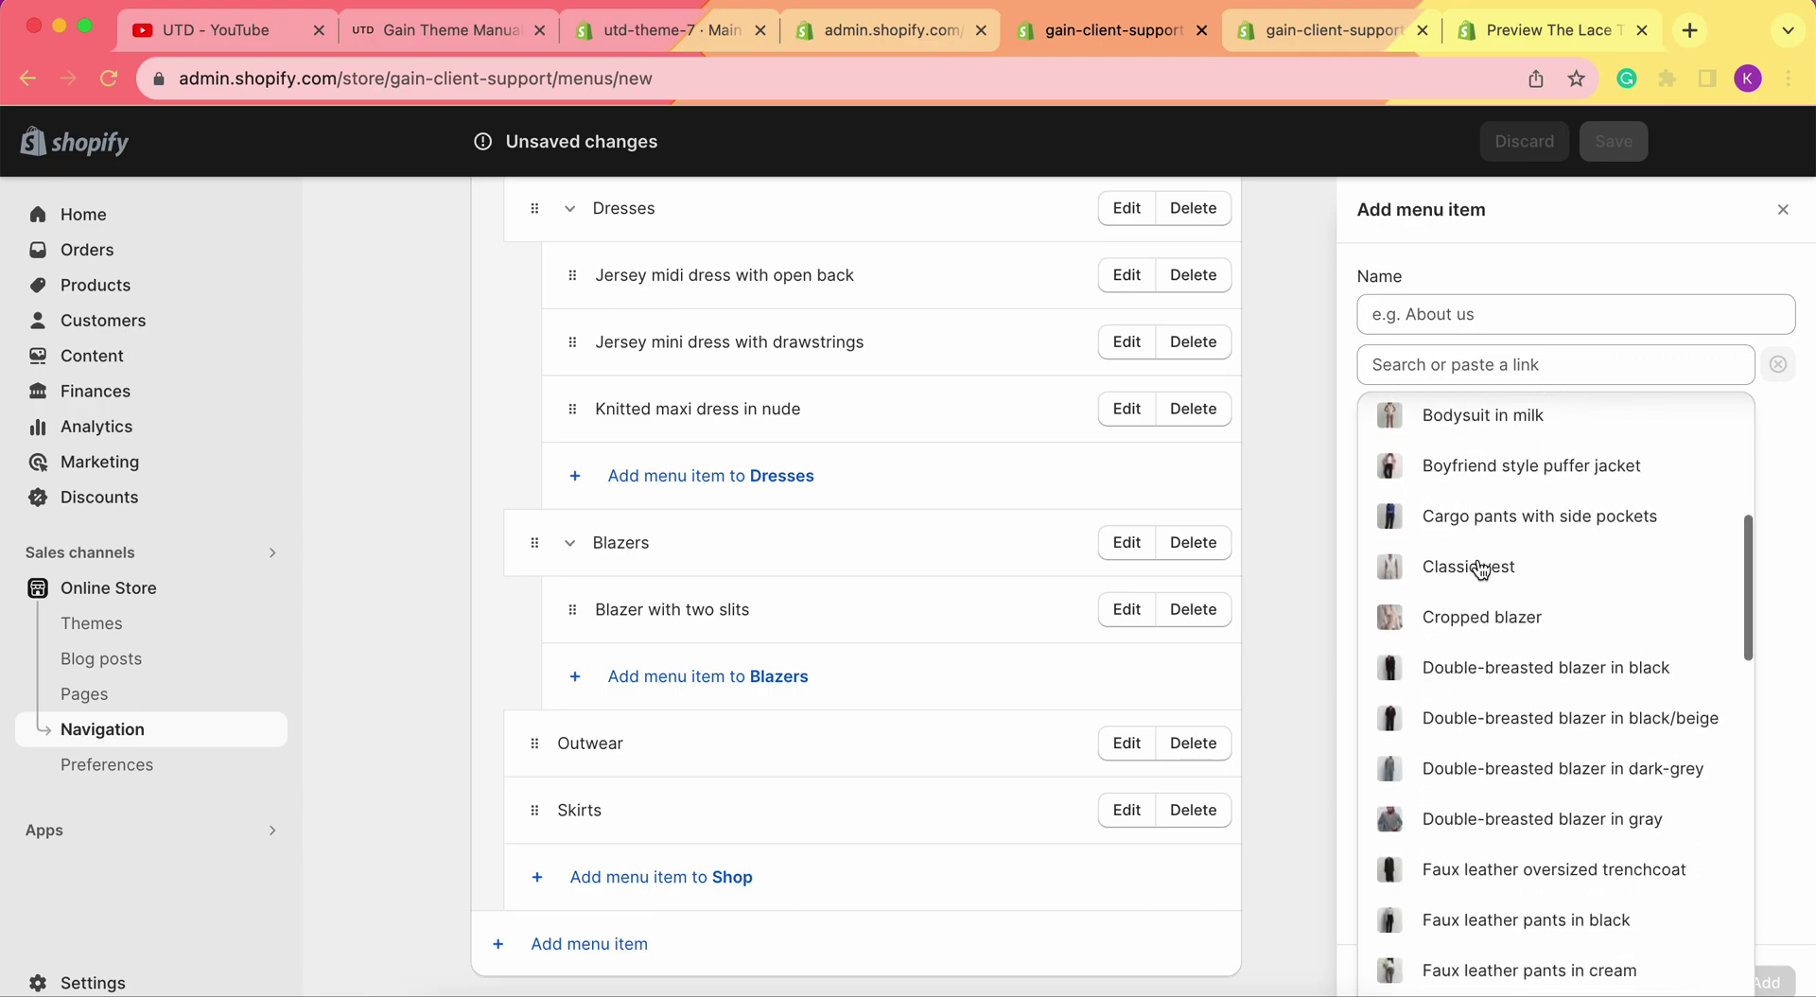
click(1539, 663)
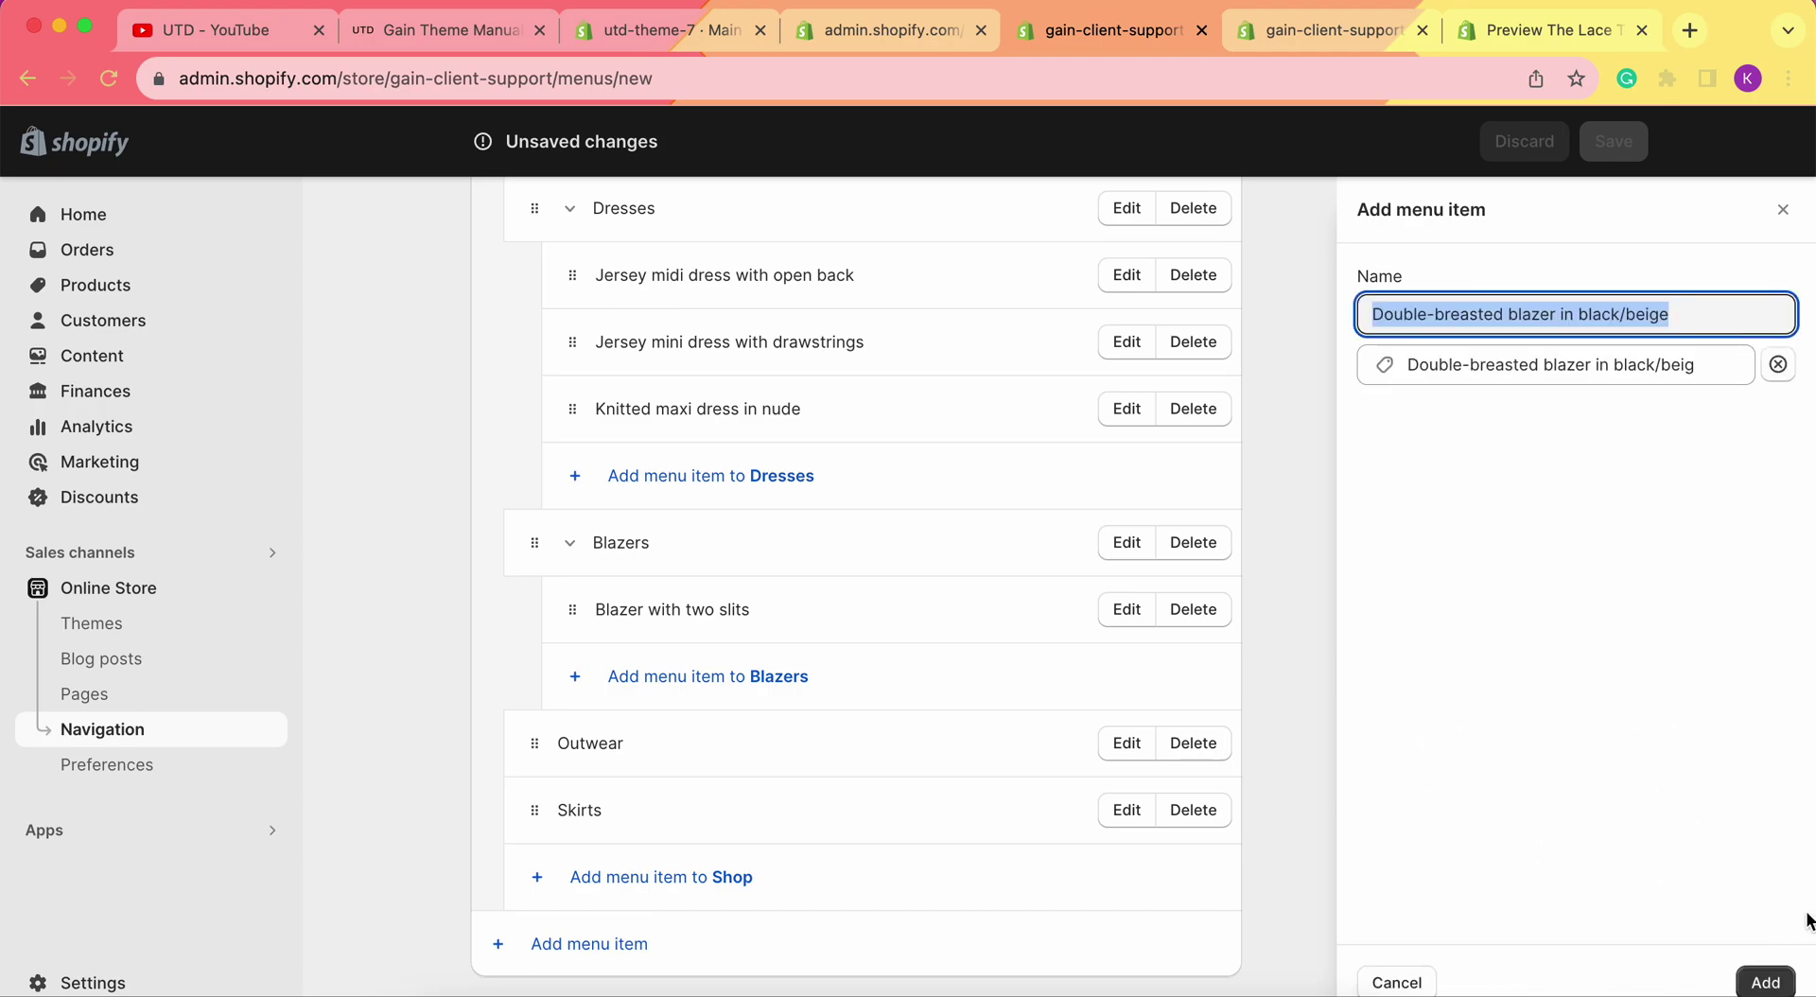
click(1765, 981)
- Add a menu item under Blazers linked to the product Double-breasted blazer in dark-grey, keeping the product's name
click(615, 745)
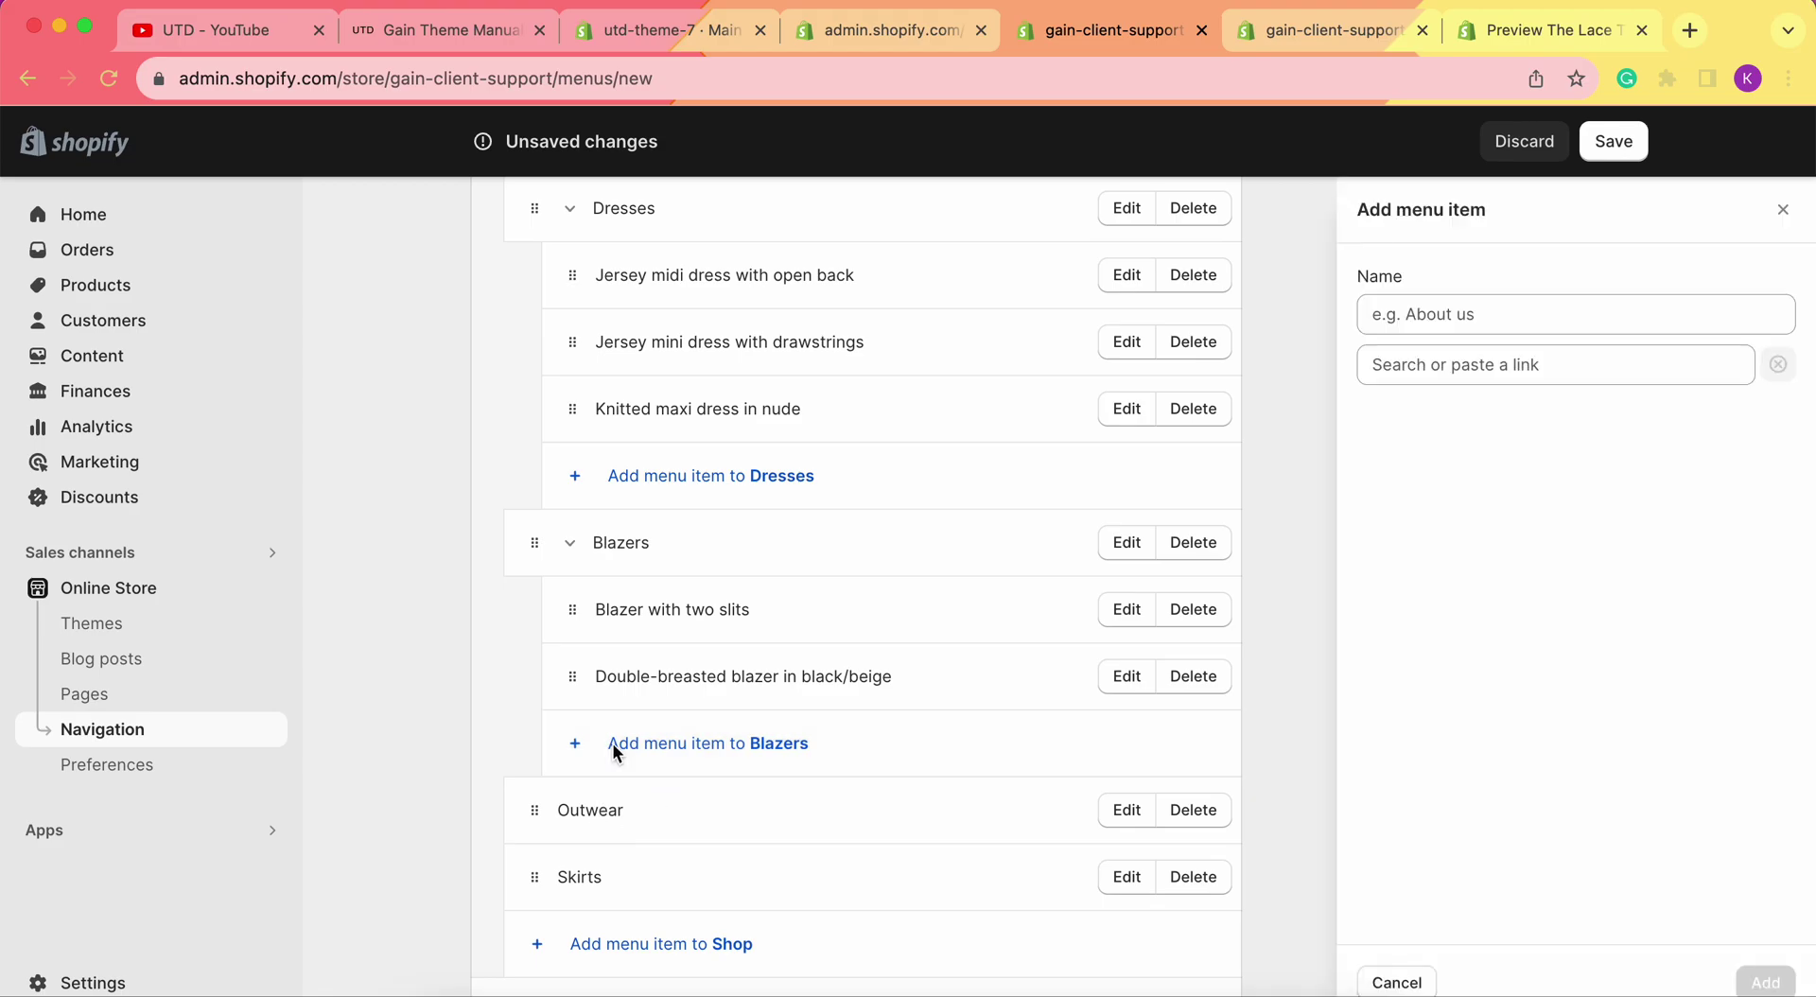
click(1534, 366)
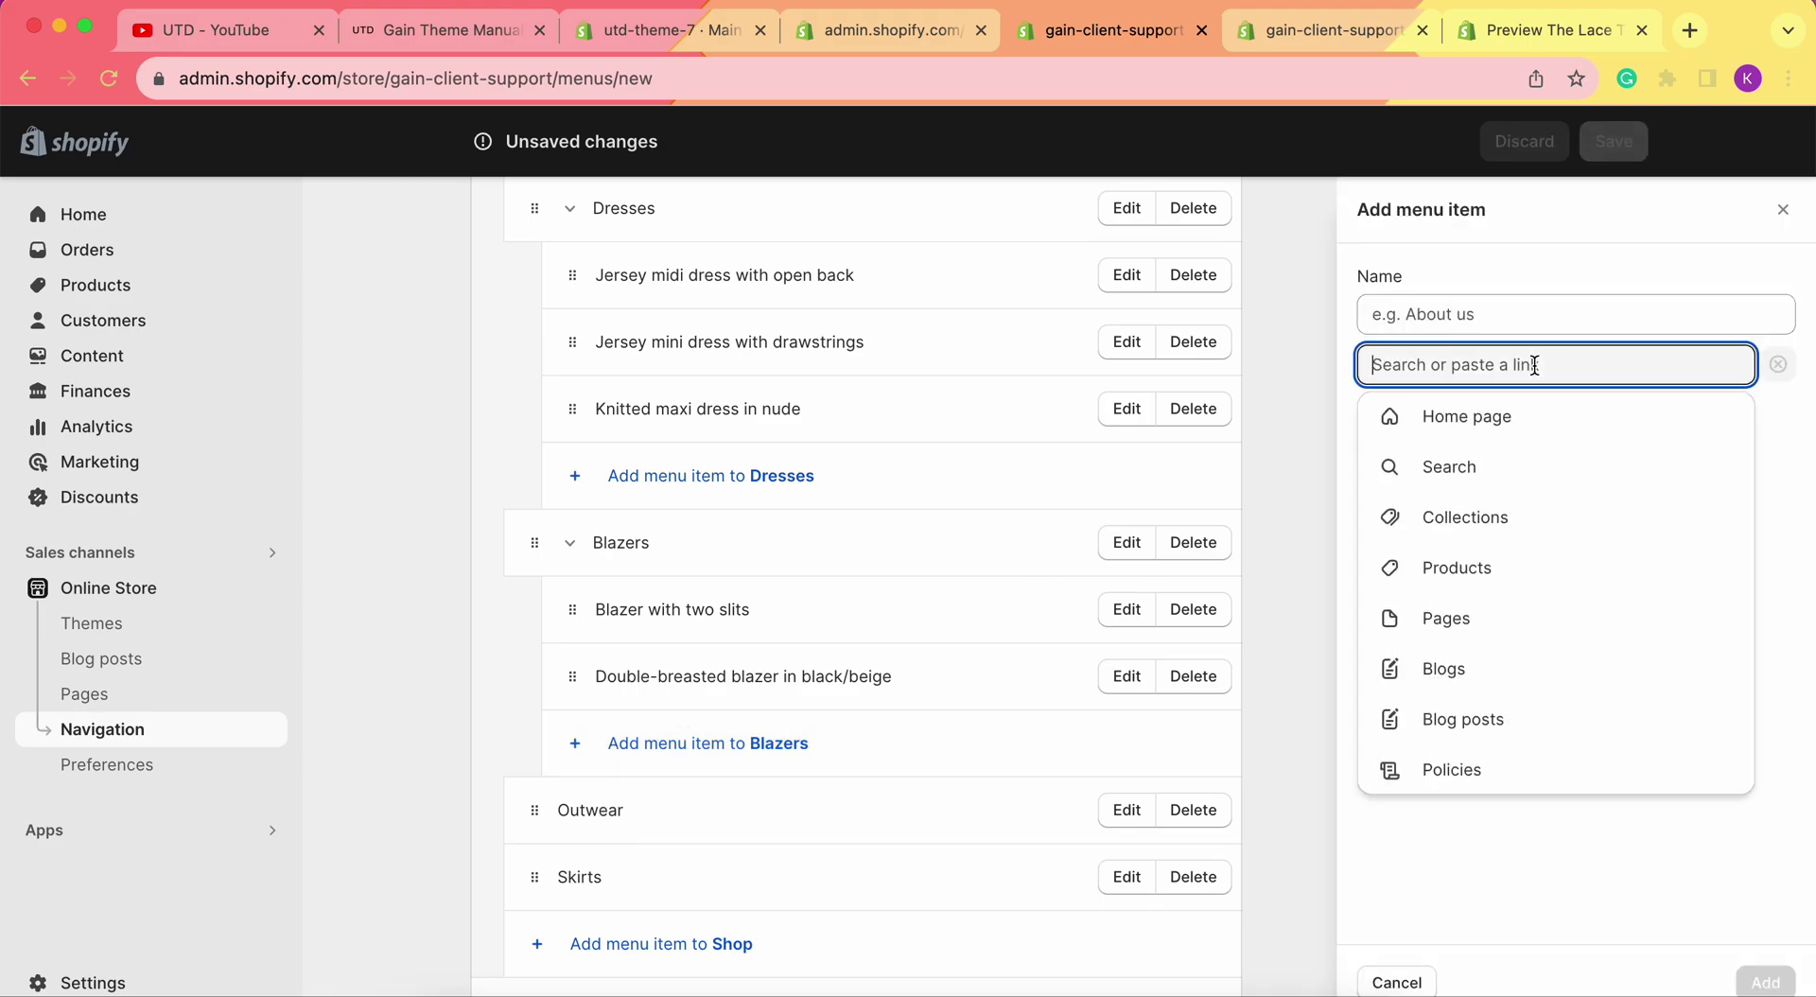
click(1490, 568)
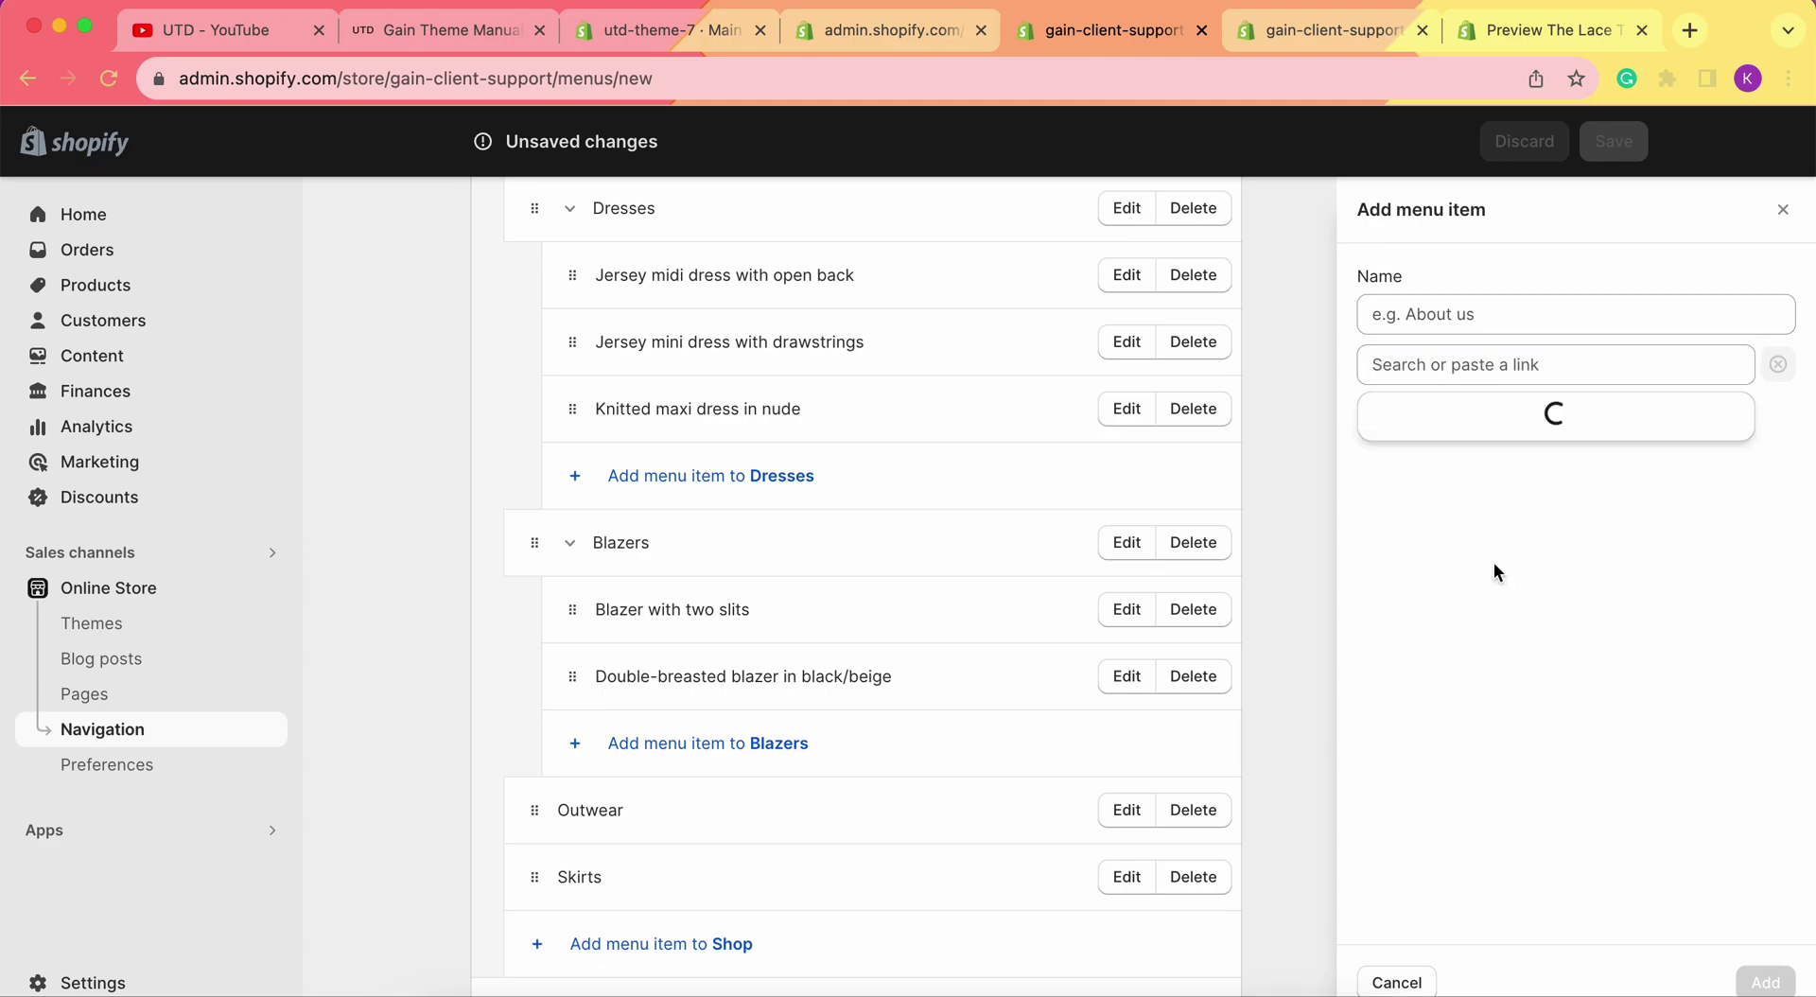
scroll(1494, 573, down, 3)
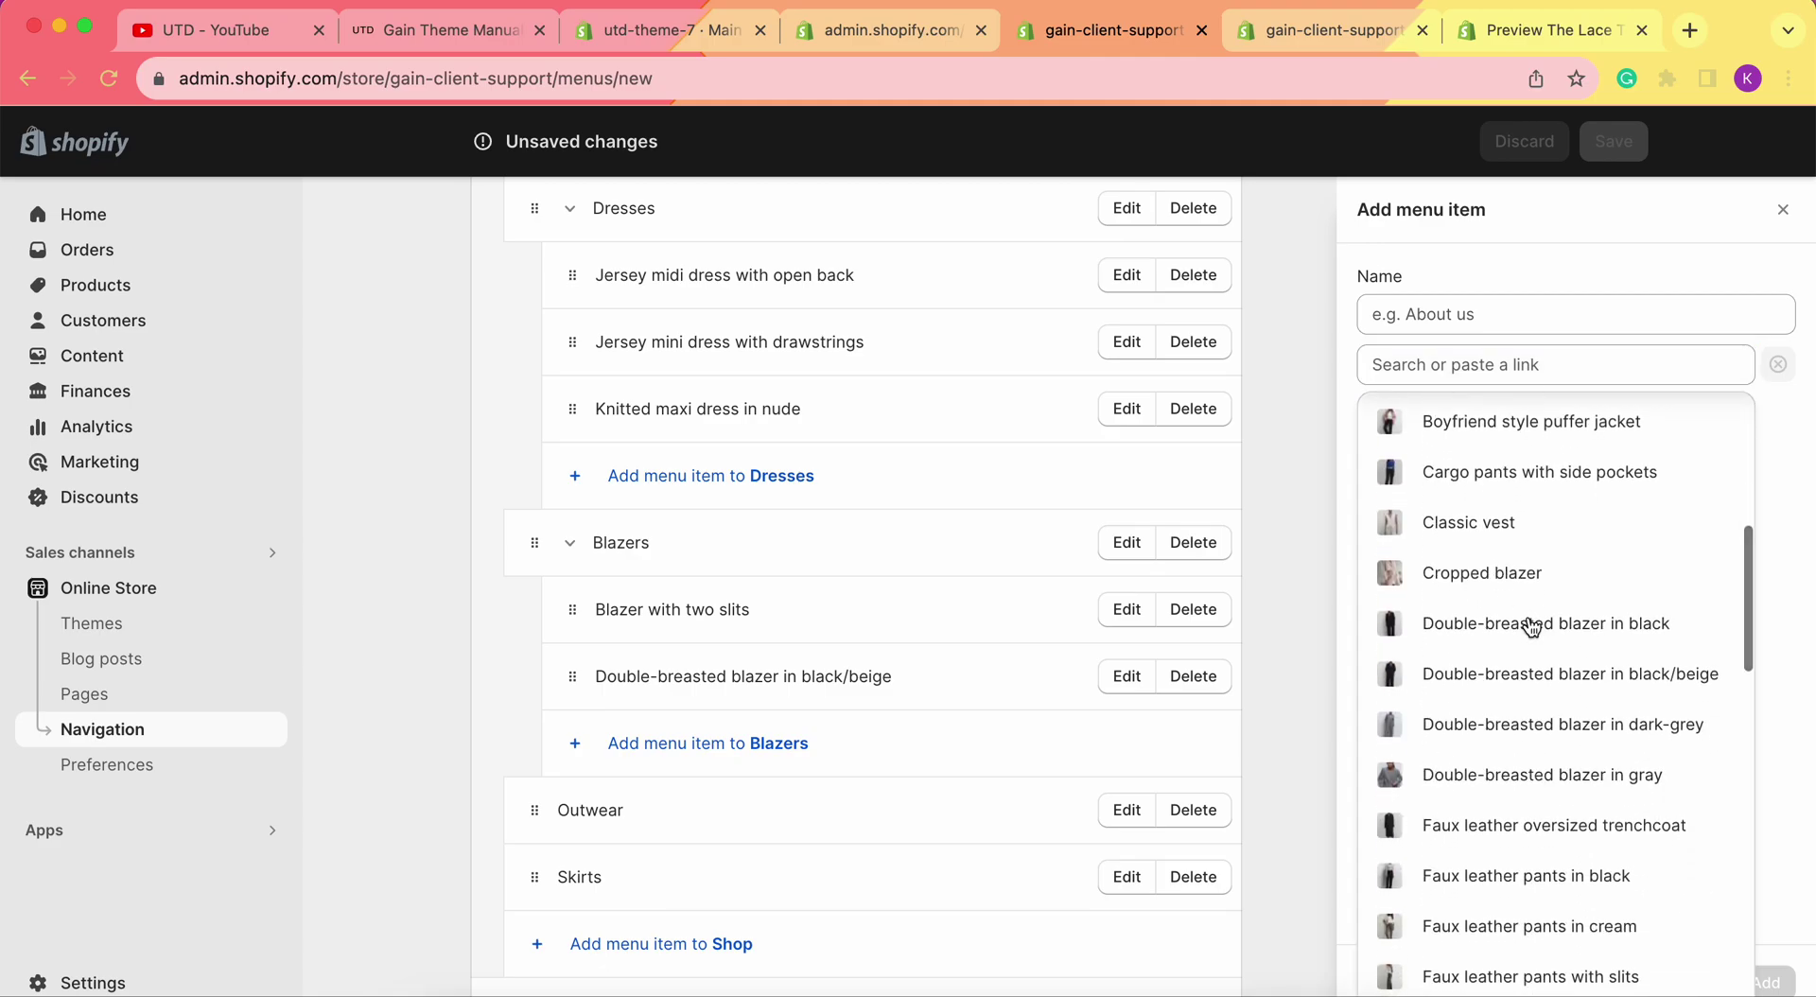
scroll(1532, 626, down, 1)
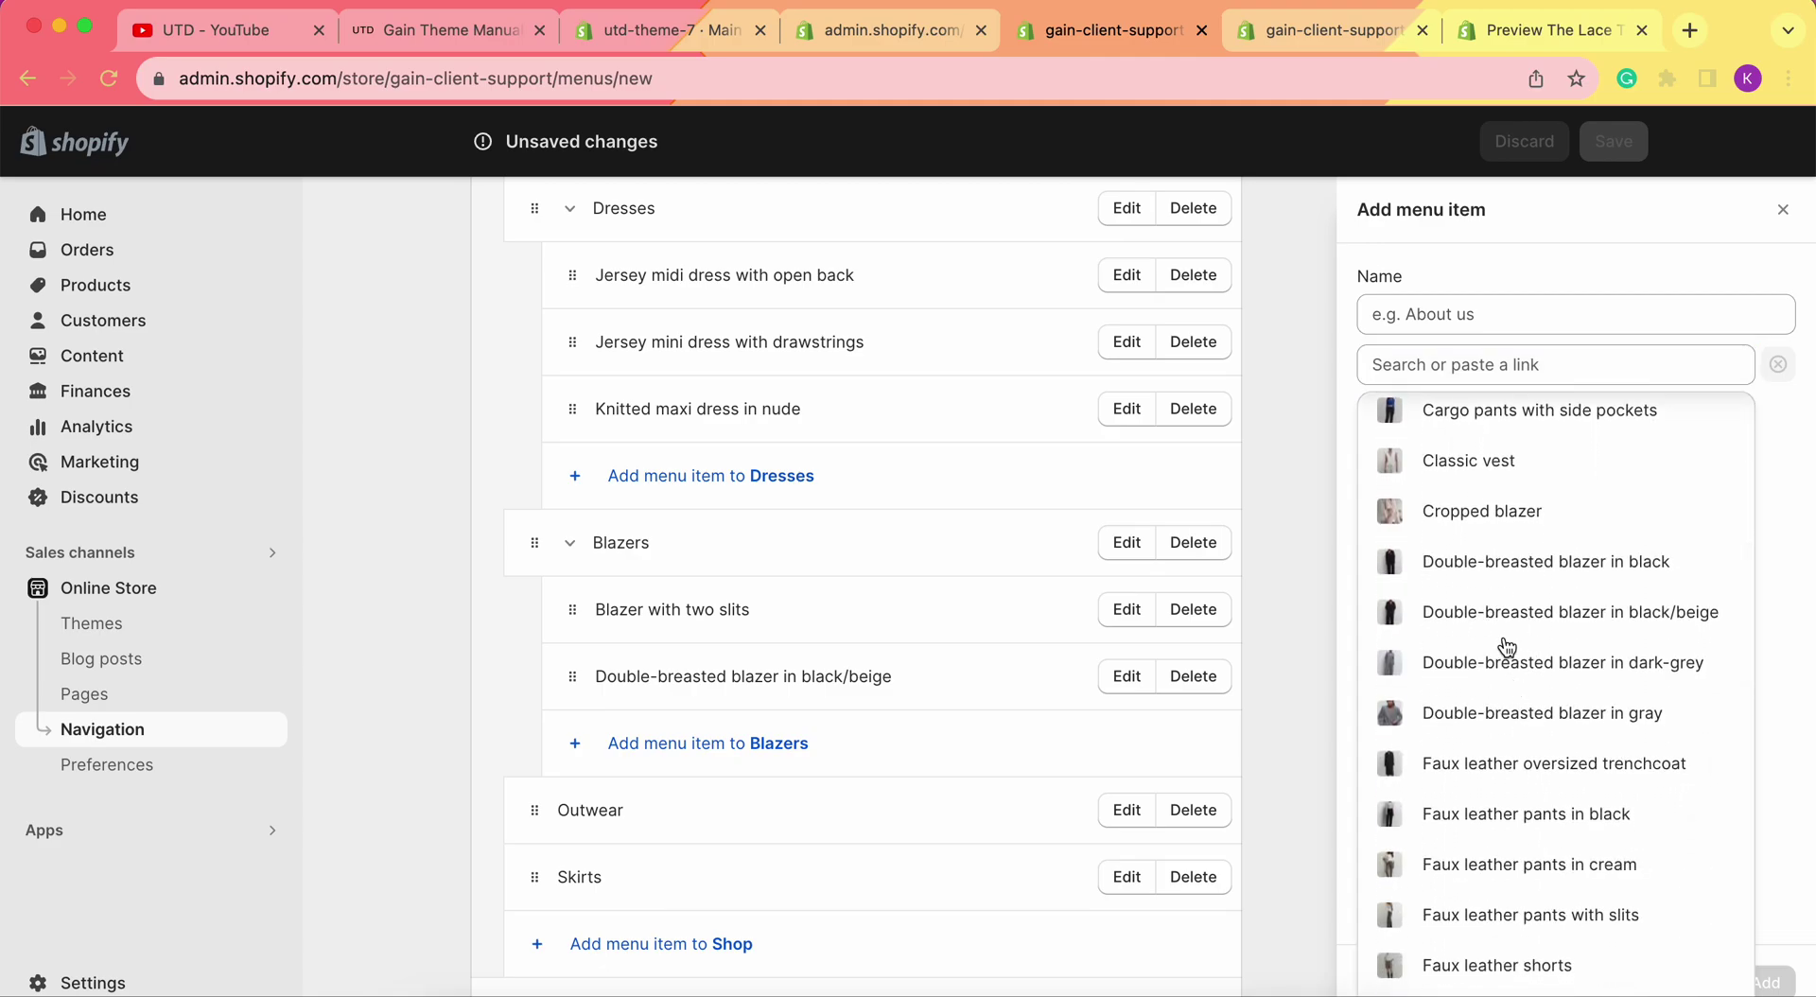
click(1507, 653)
click(1765, 981)
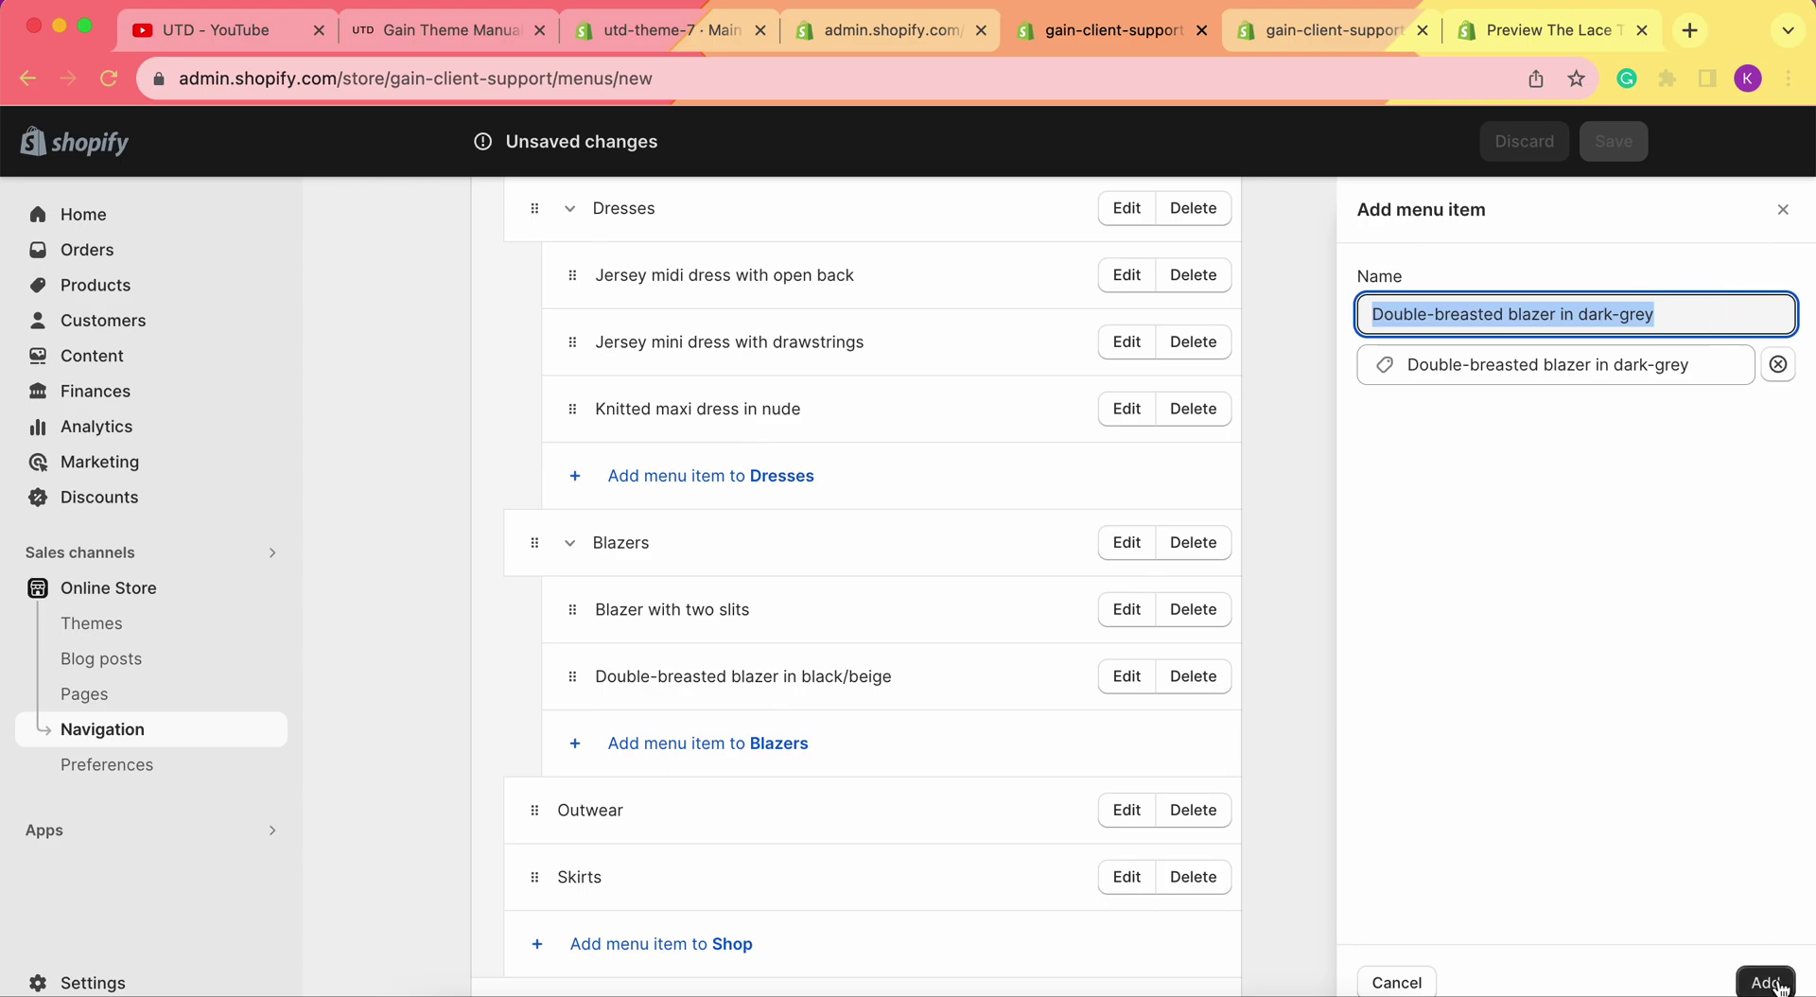
- Add a menu item linked to the product Mini skirt with a slit, keeping the product's name, and nest it under Skirts
scroll(666, 570, up, 2)
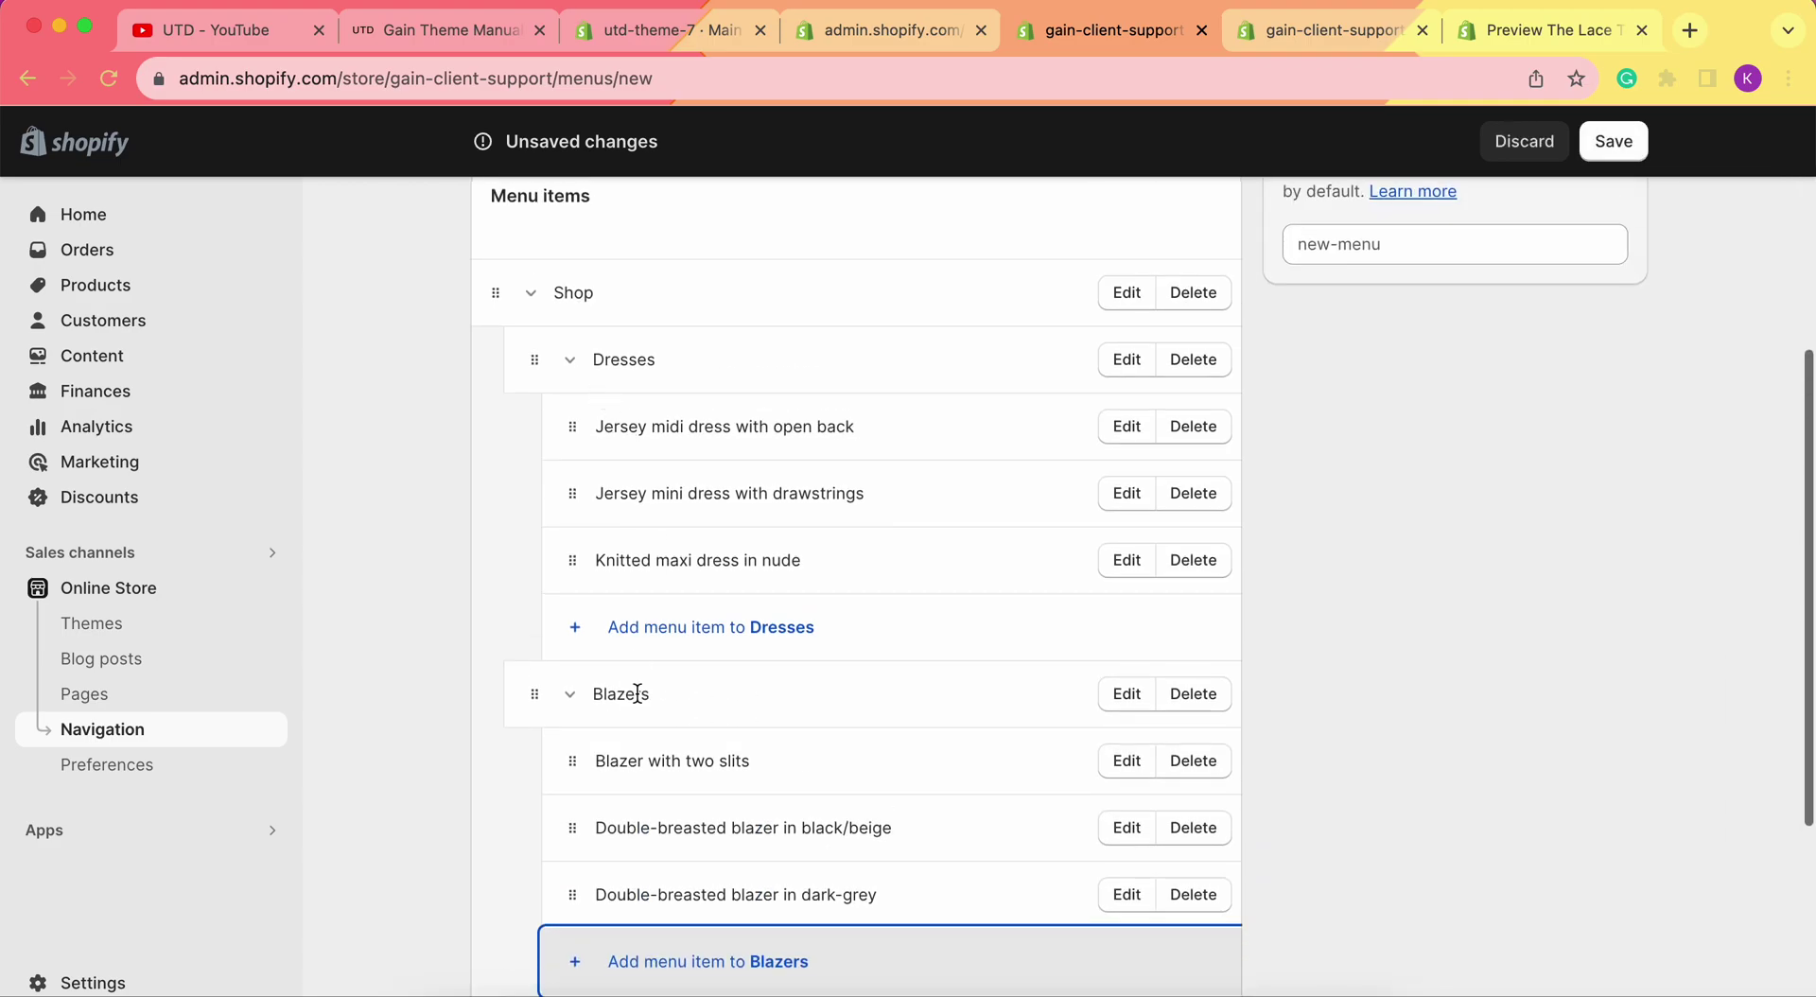
scroll(631, 712, down, 4)
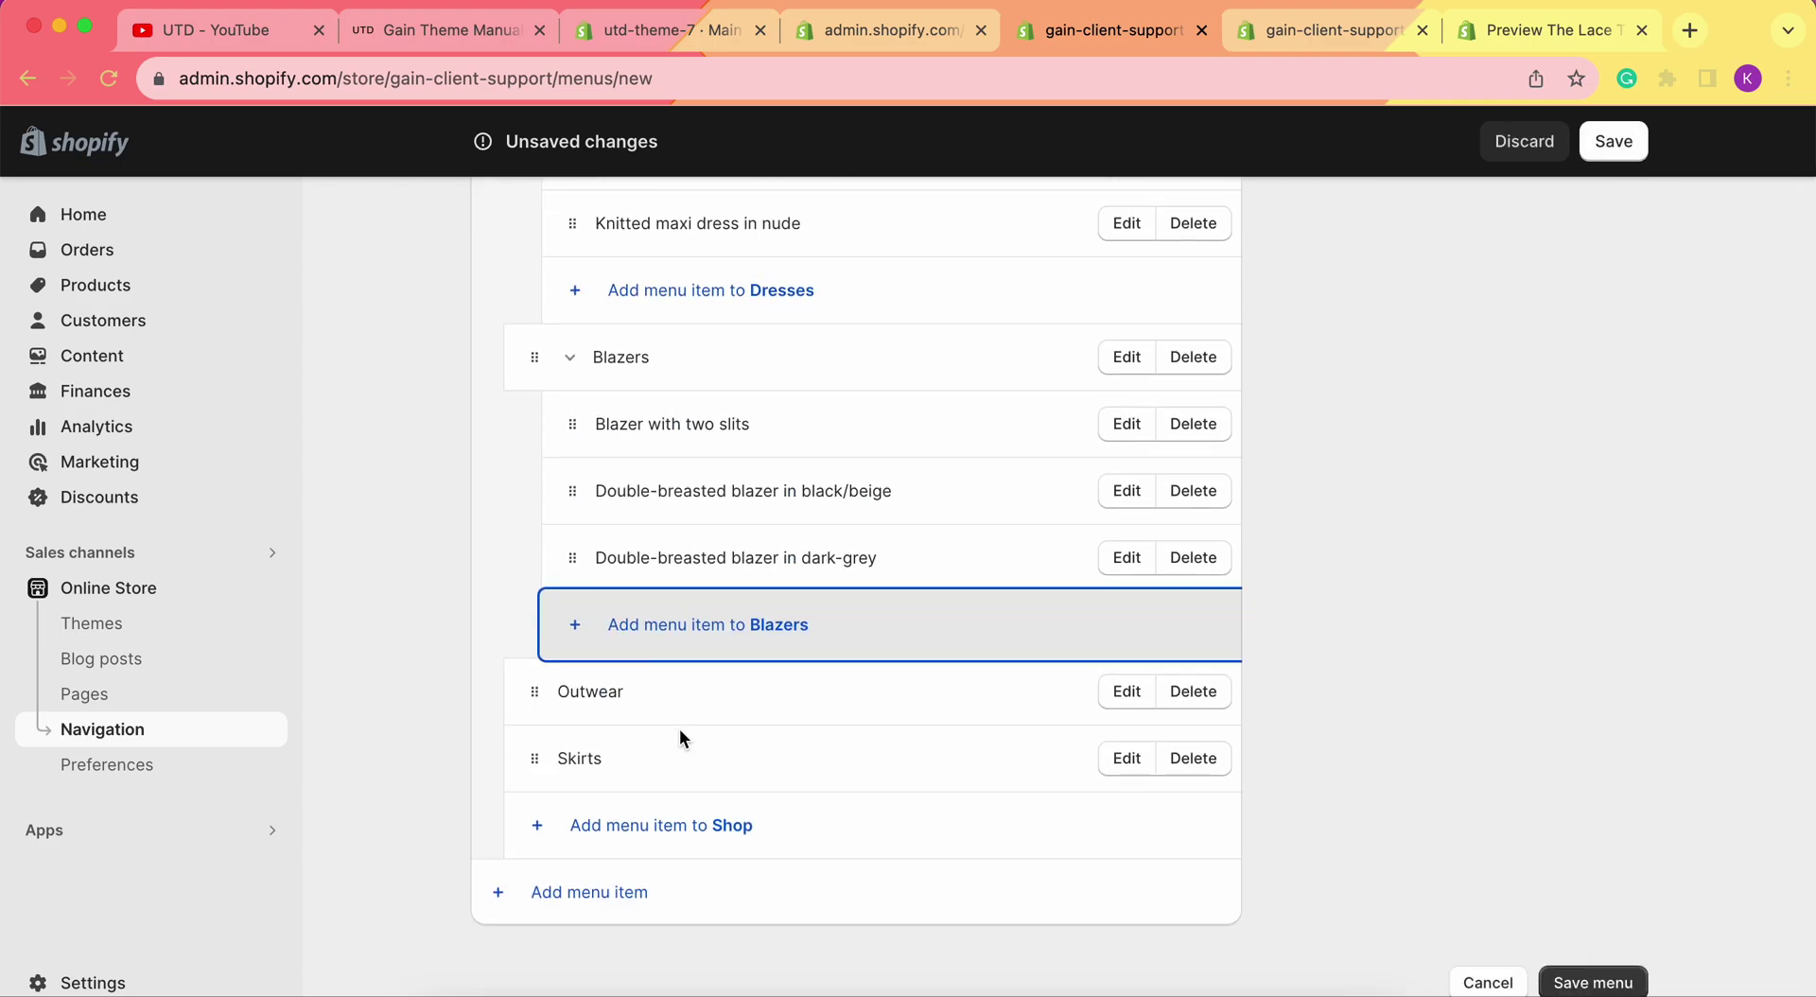
click(1003, 688)
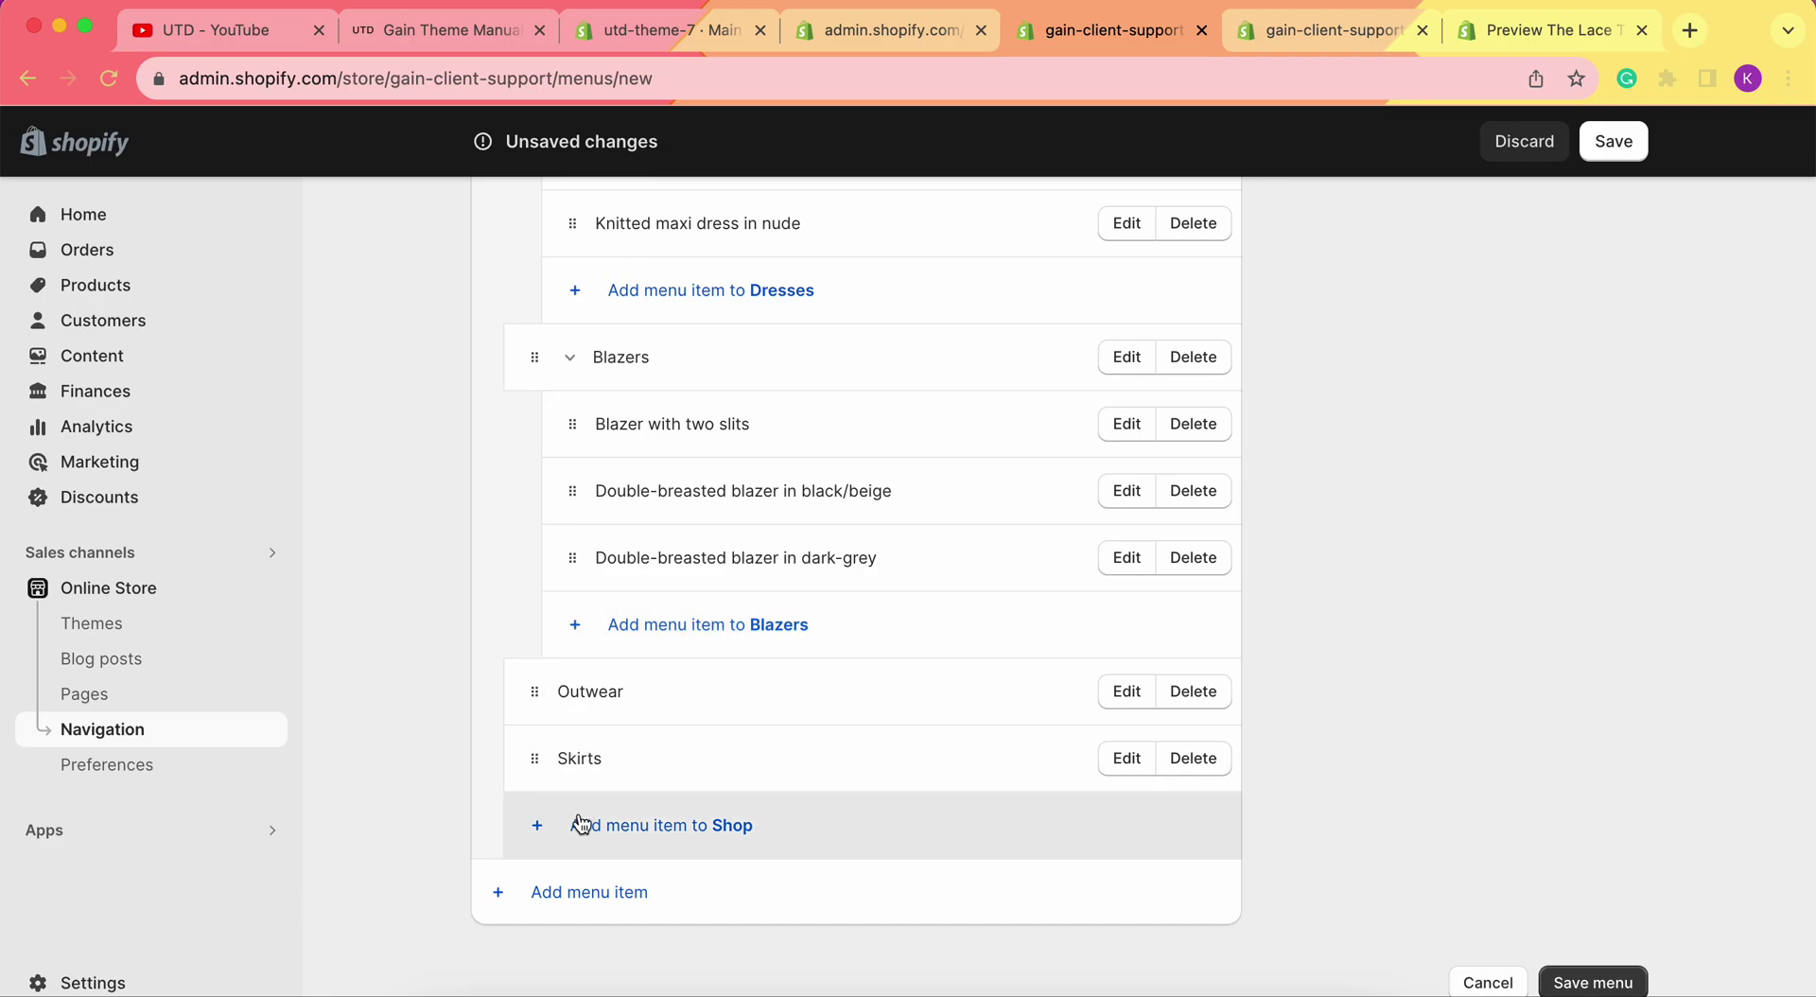
click(559, 841)
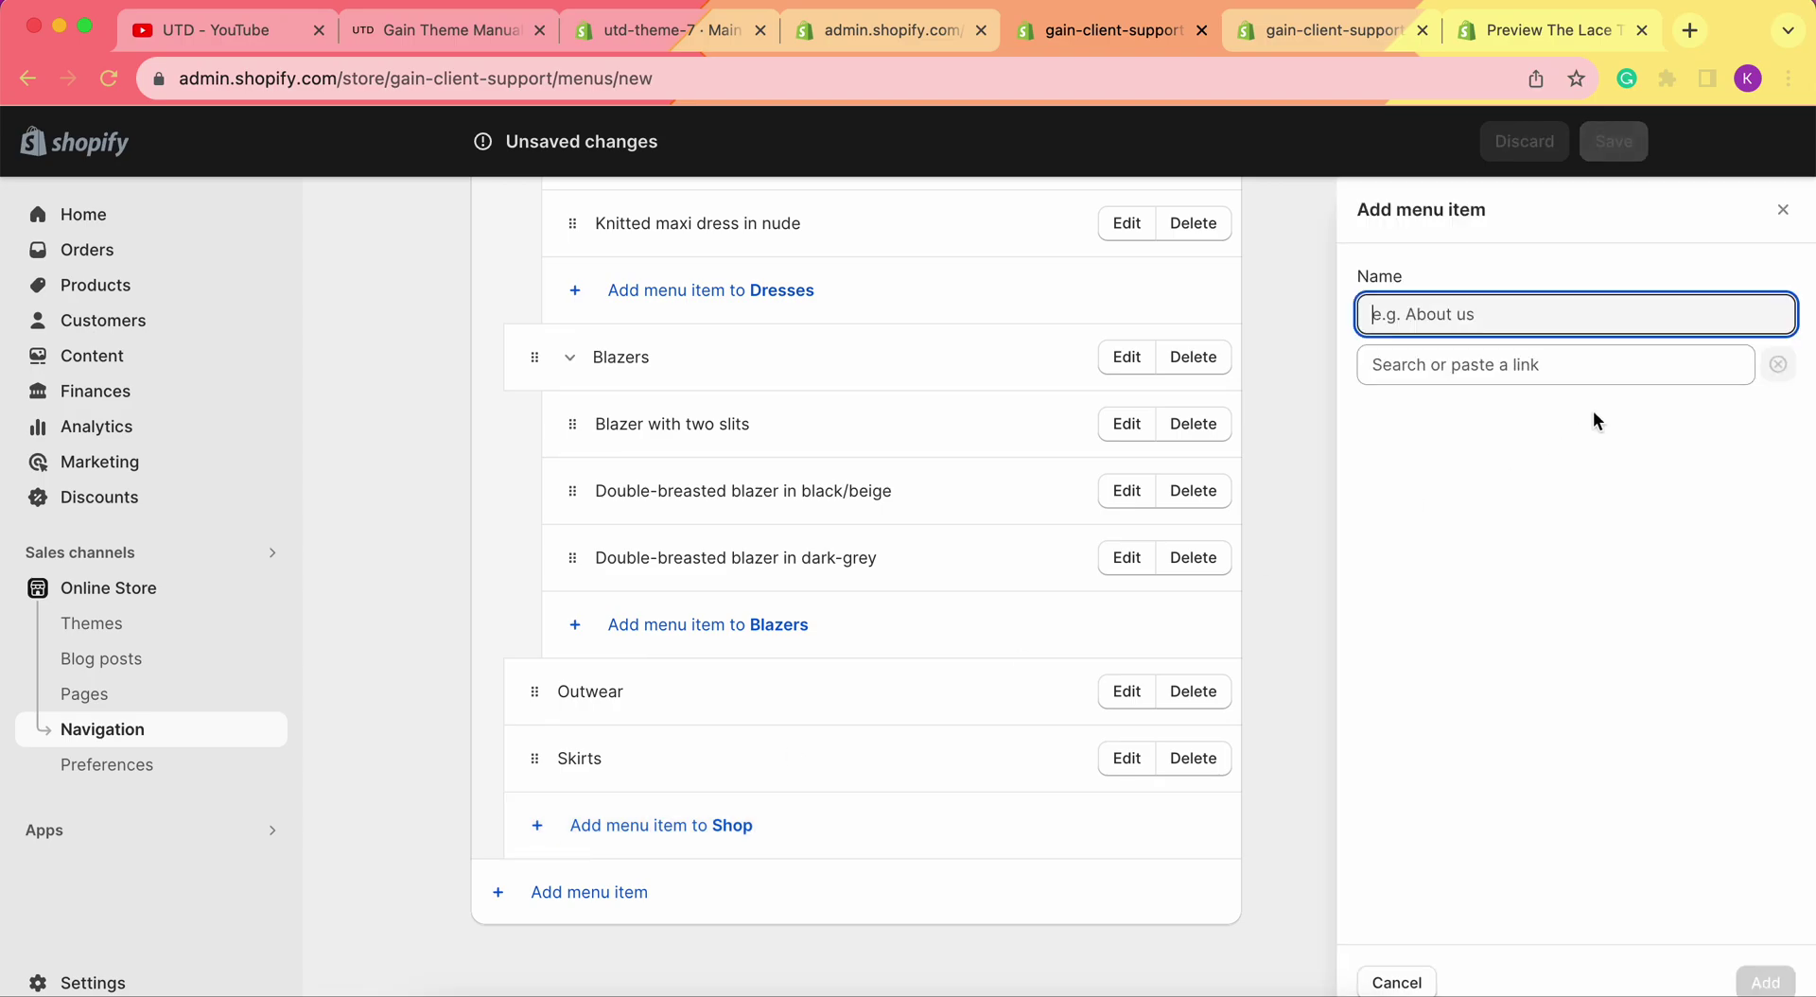
click(1569, 365)
click(1496, 566)
scroll(1617, 683, down, 9)
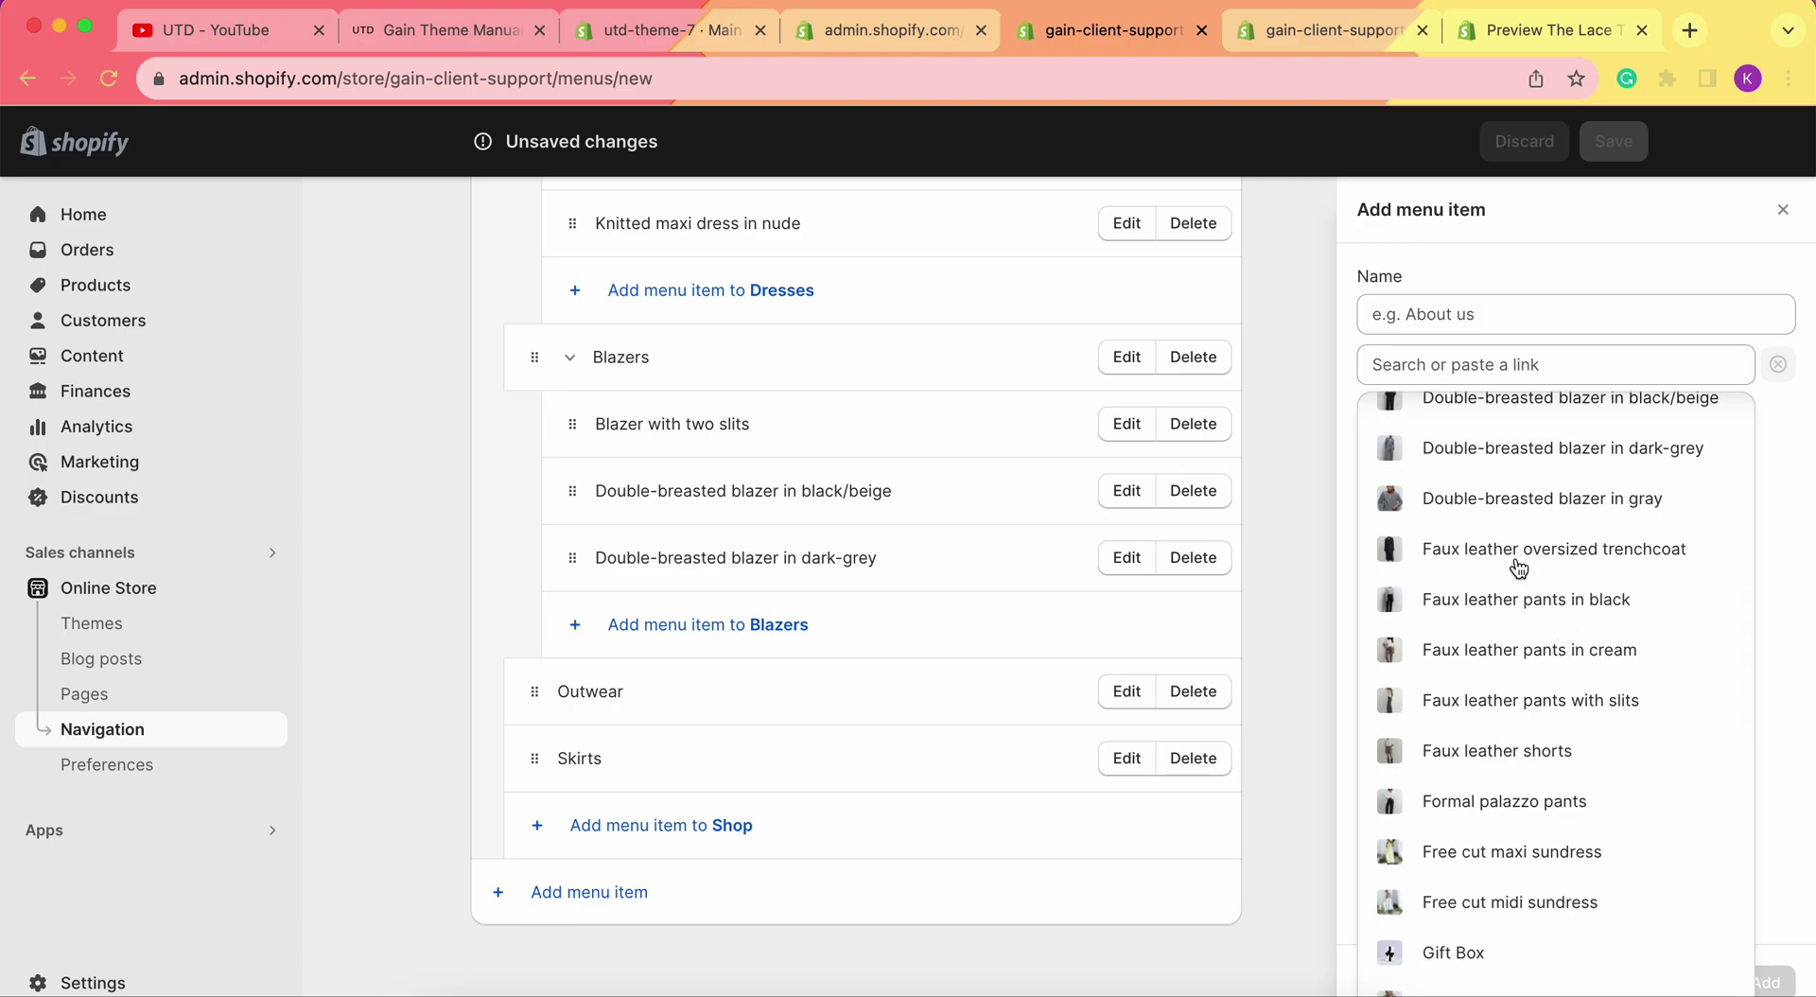
scroll(1513, 652, down, 2)
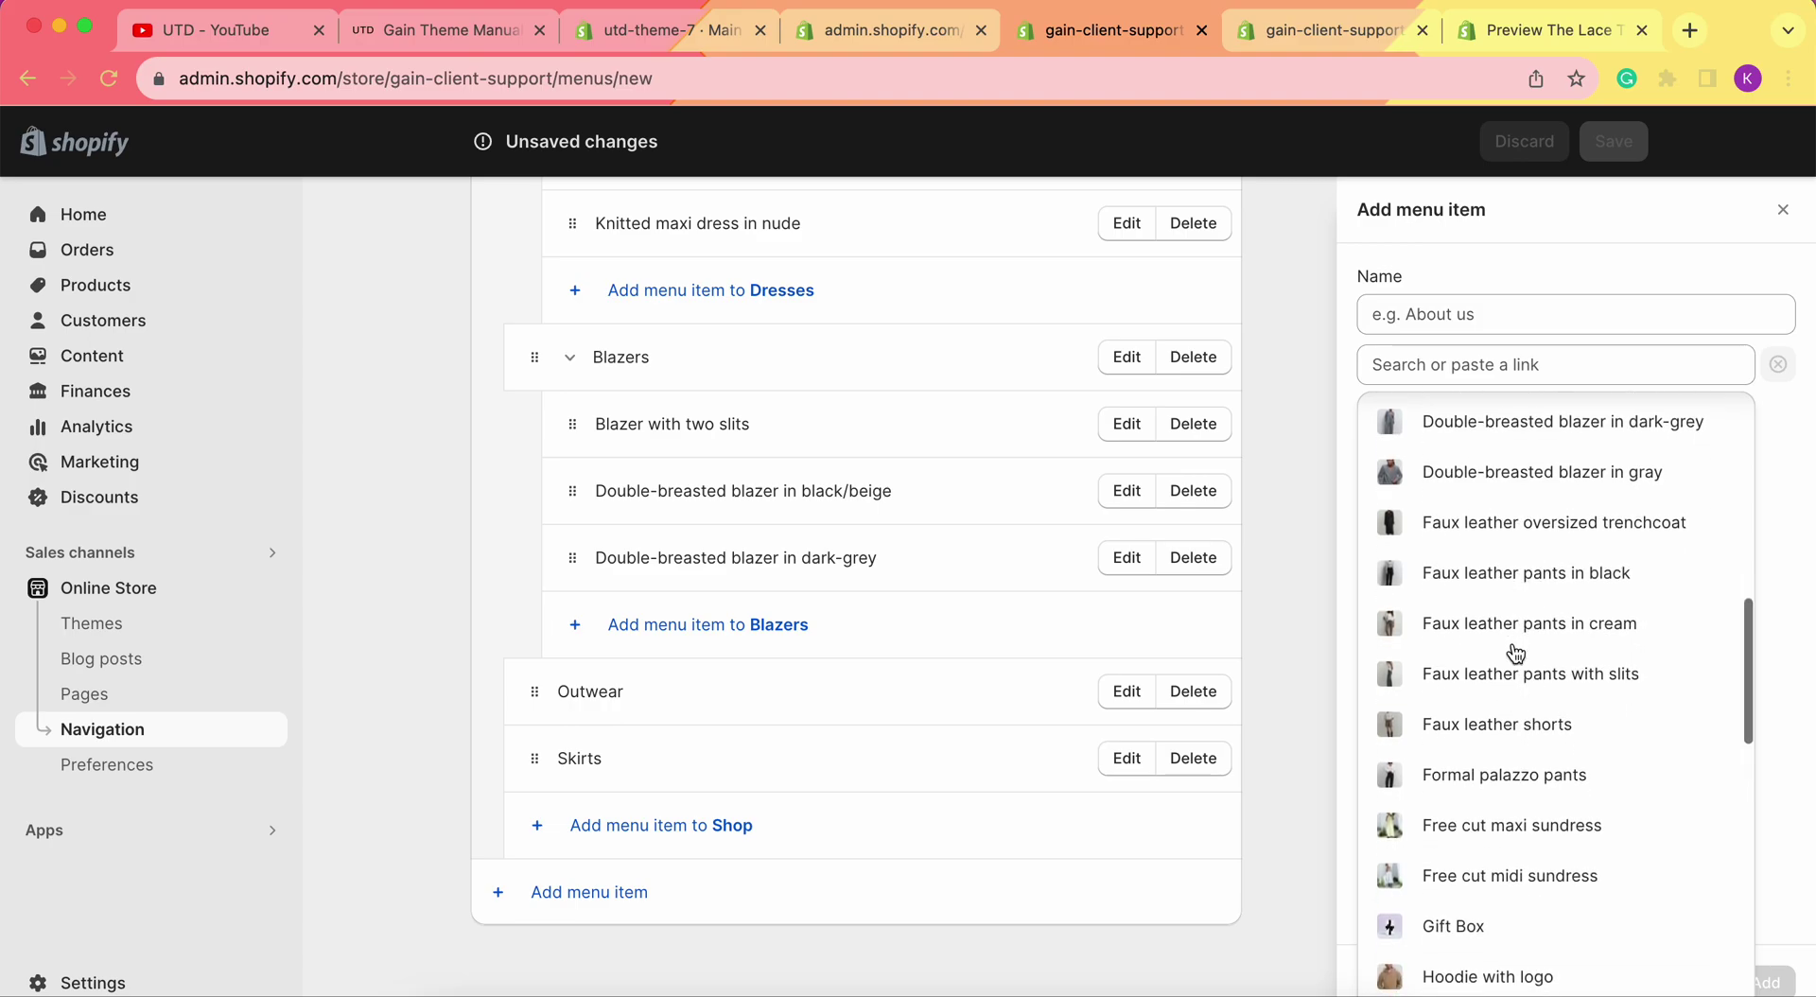
scroll(1542, 643, down, 4)
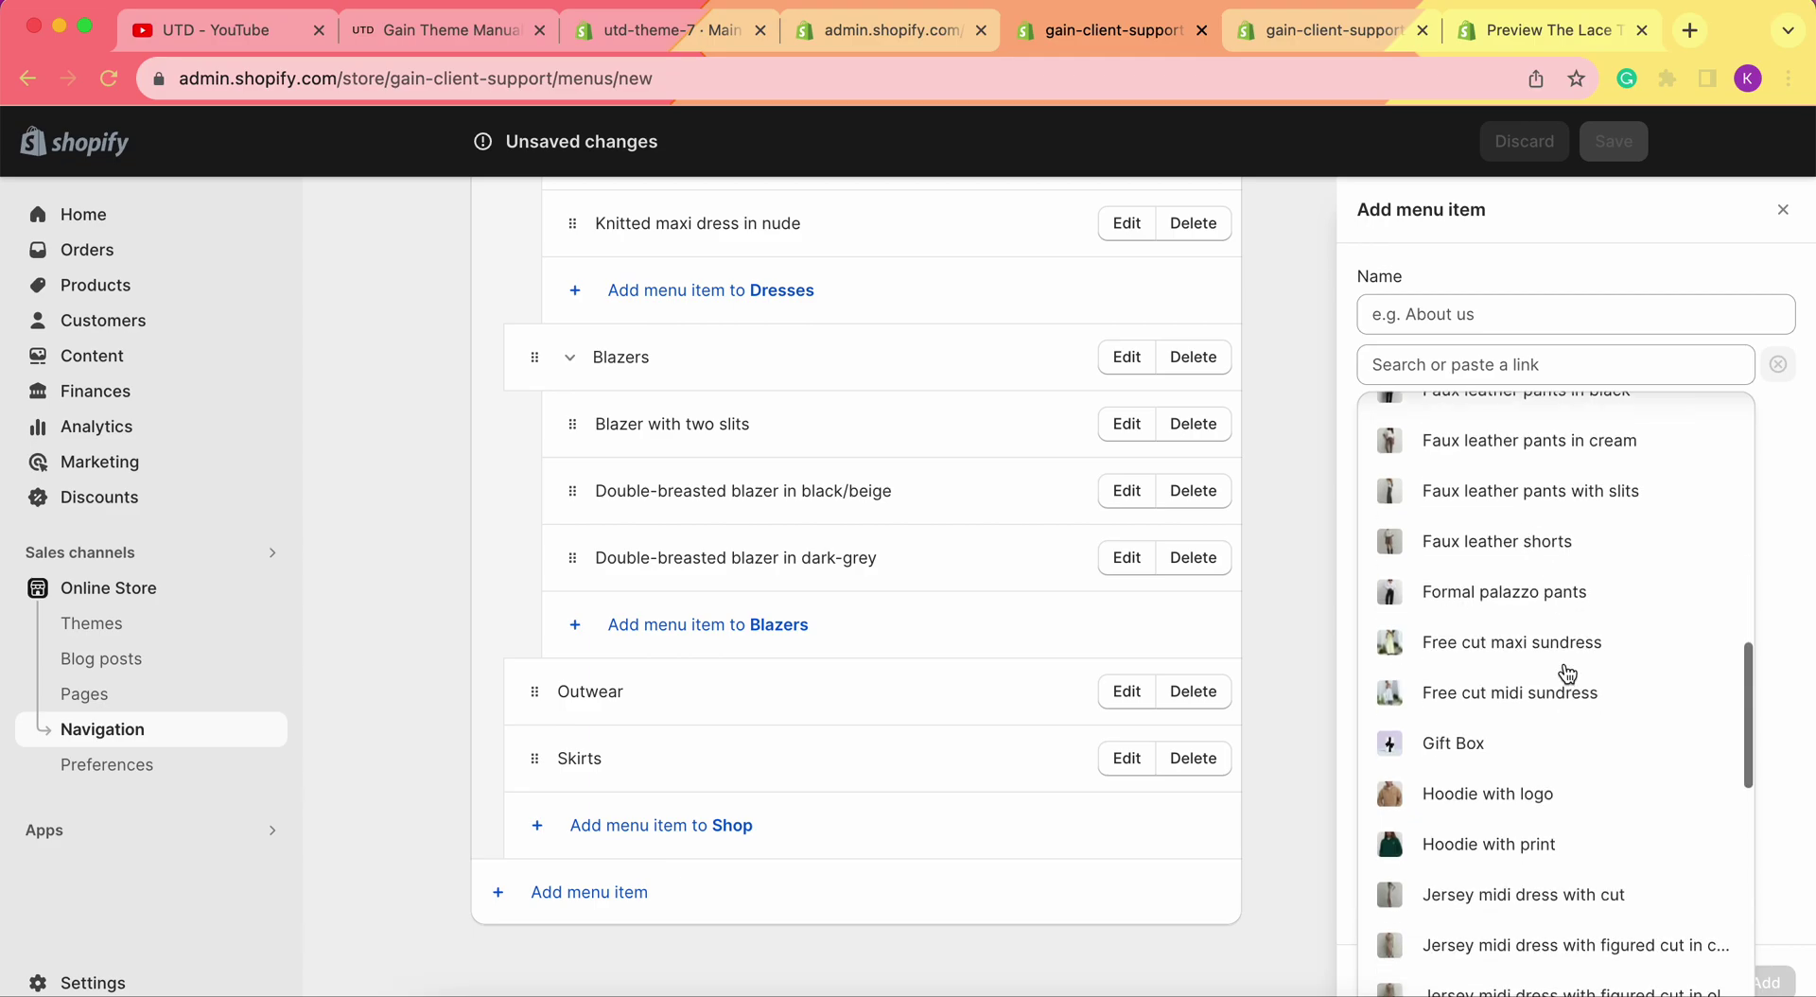
scroll(1562, 674, down, 5)
scroll(1562, 673, up, 7)
scroll(1561, 674, up, 12)
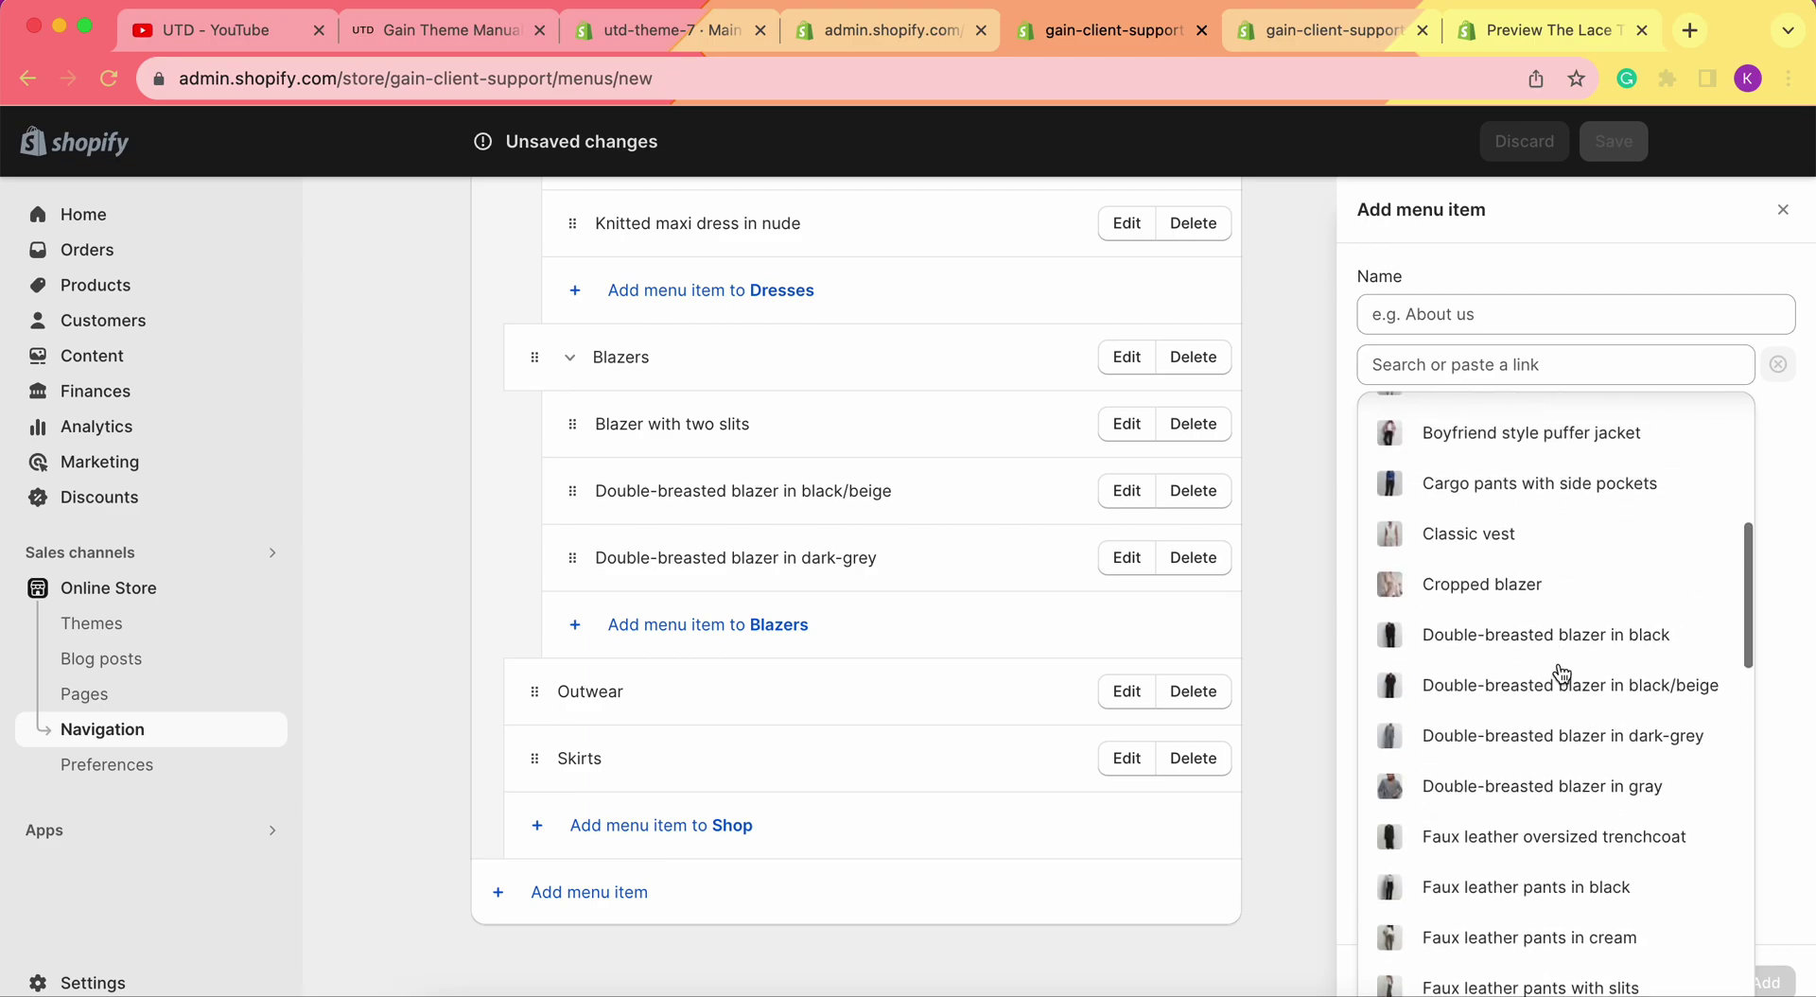
scroll(1561, 673, down, 10)
scroll(1562, 673, down, 8)
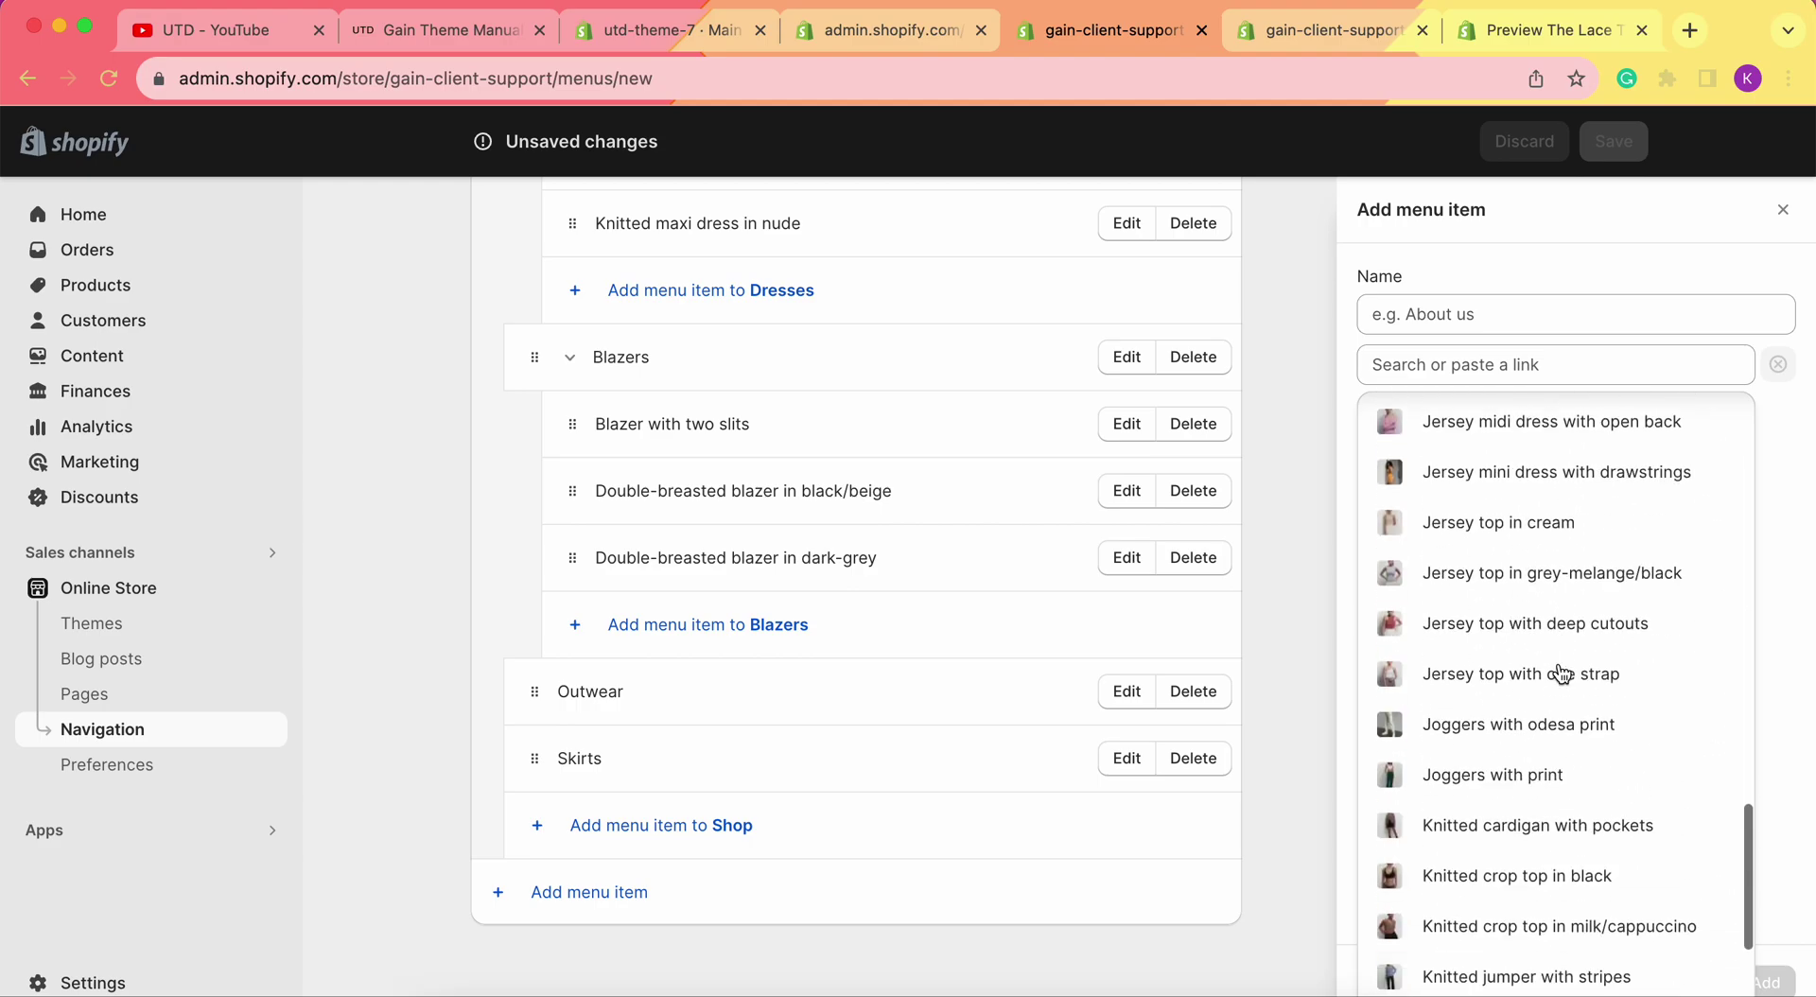
scroll(1561, 674, up, 10)
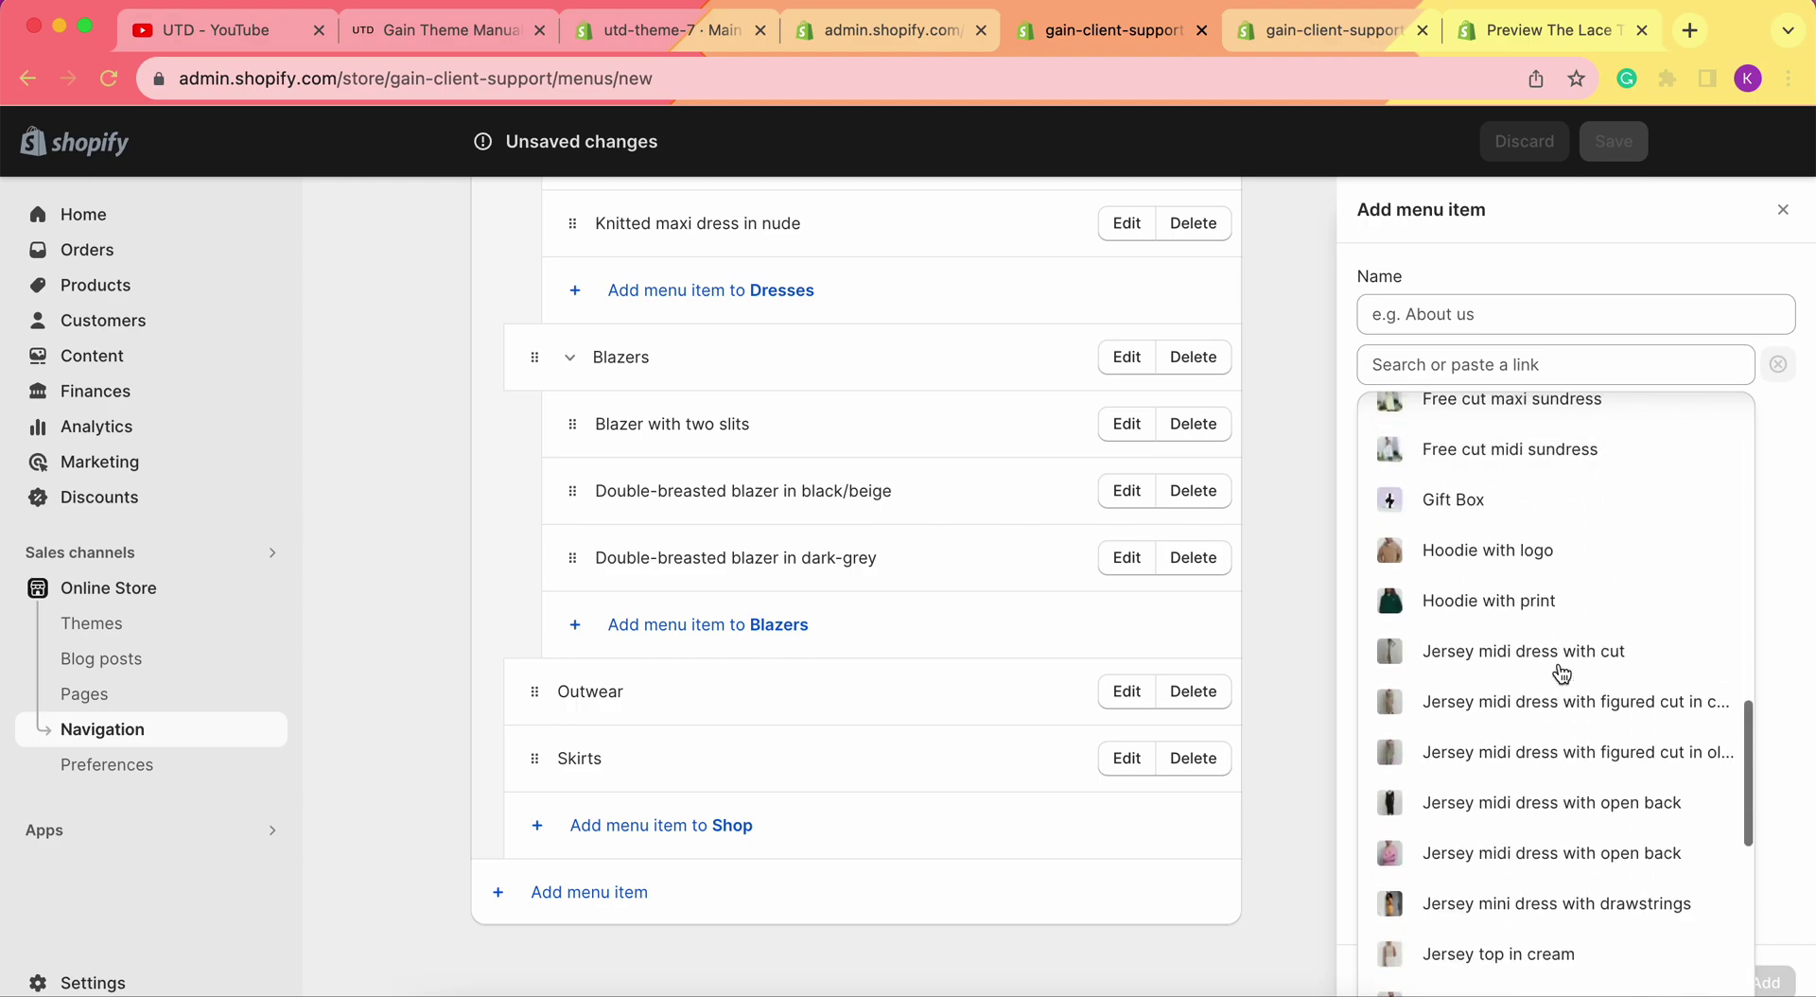
scroll(1561, 673, down, 8)
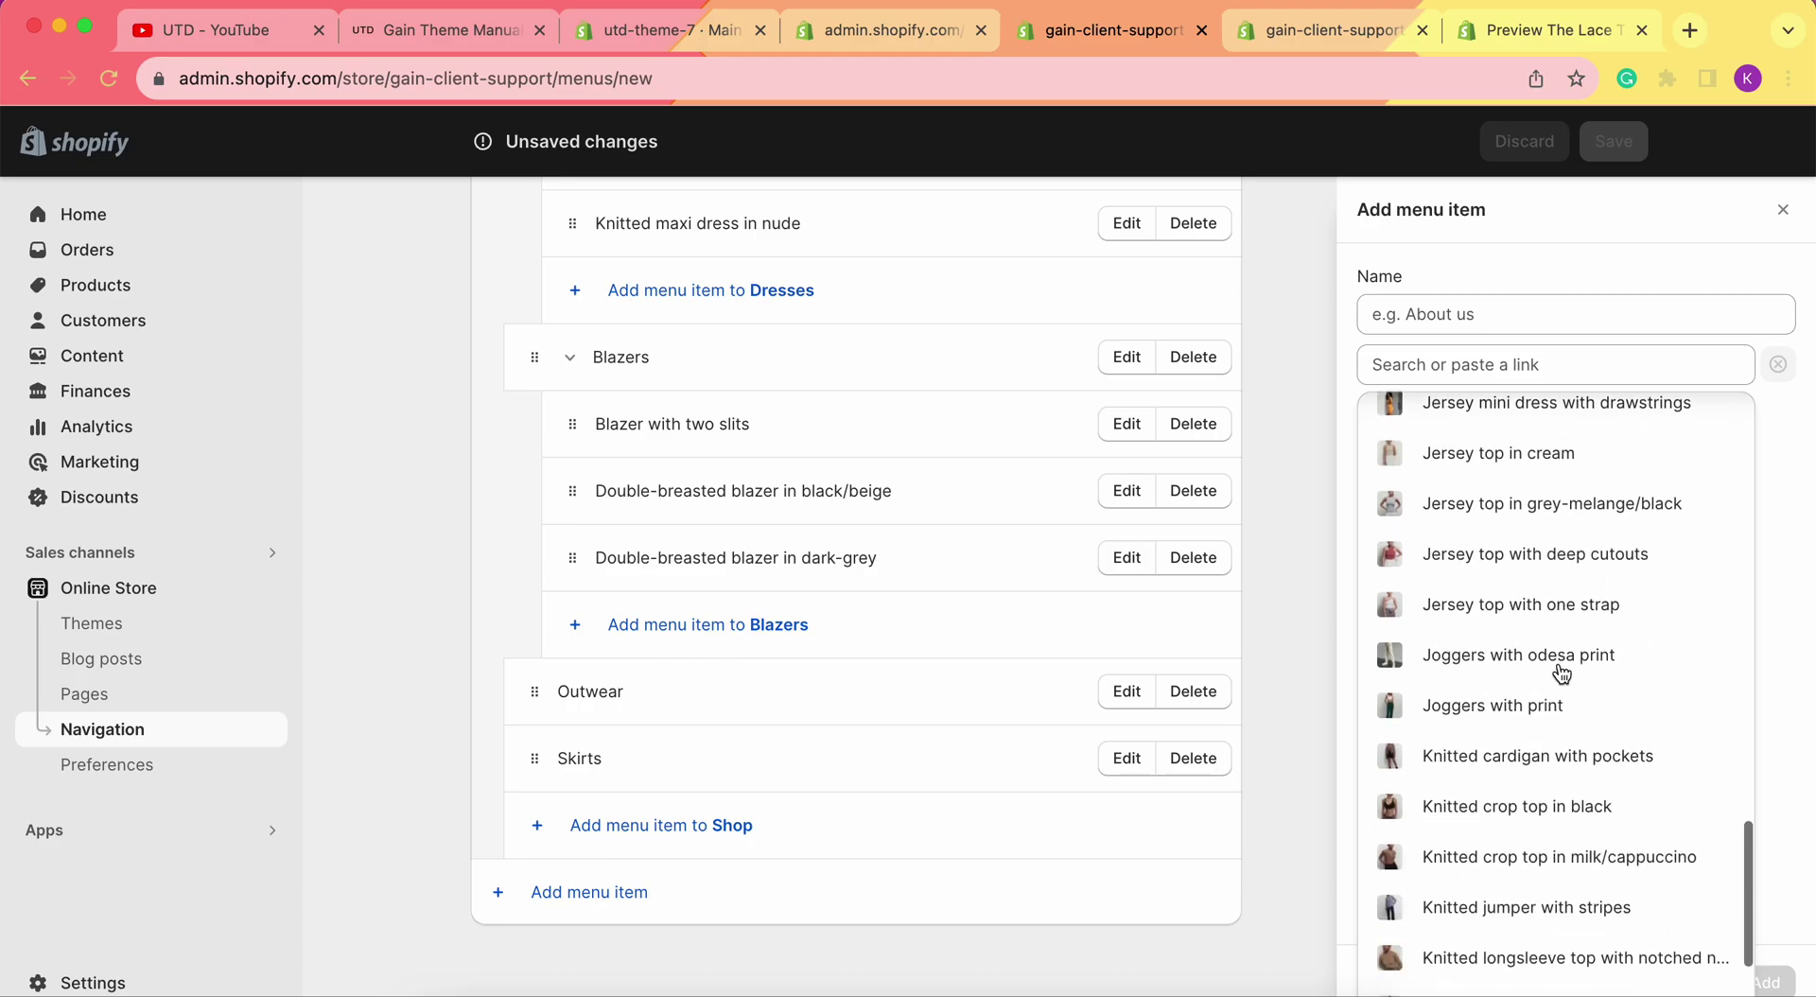
scroll(1562, 673, down, 2)
scroll(1561, 673, down, 20)
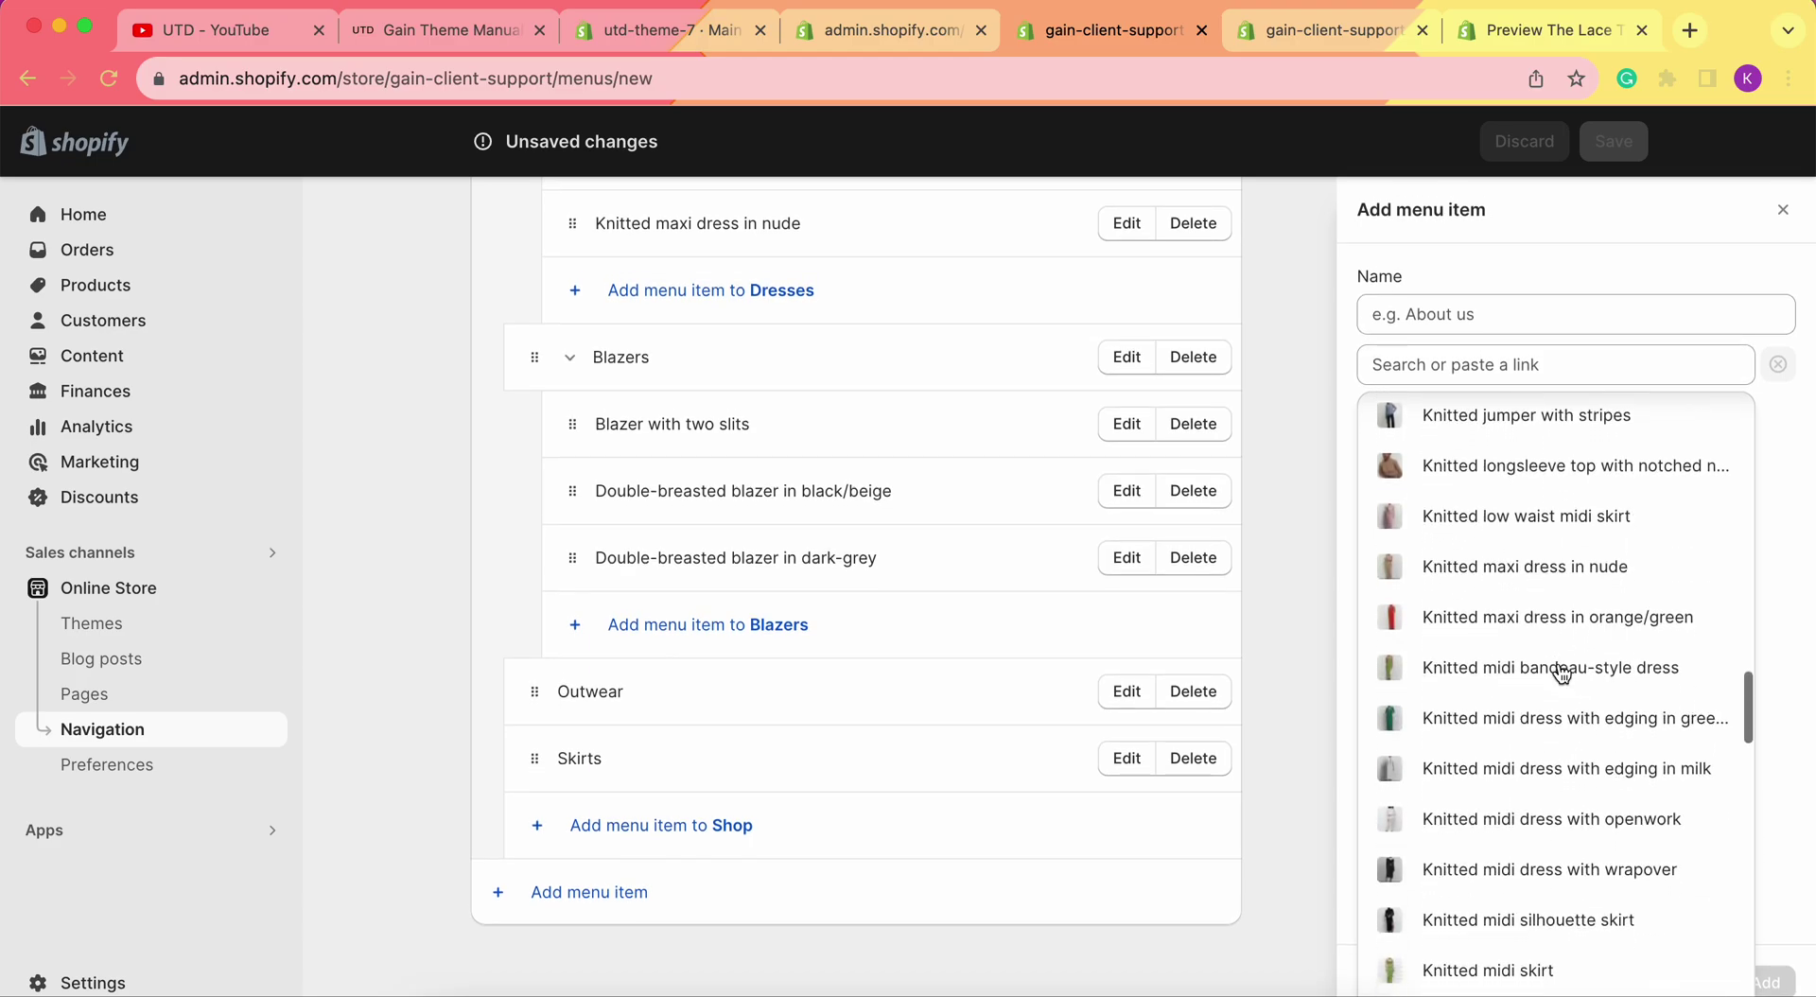
scroll(1561, 673, down, 10)
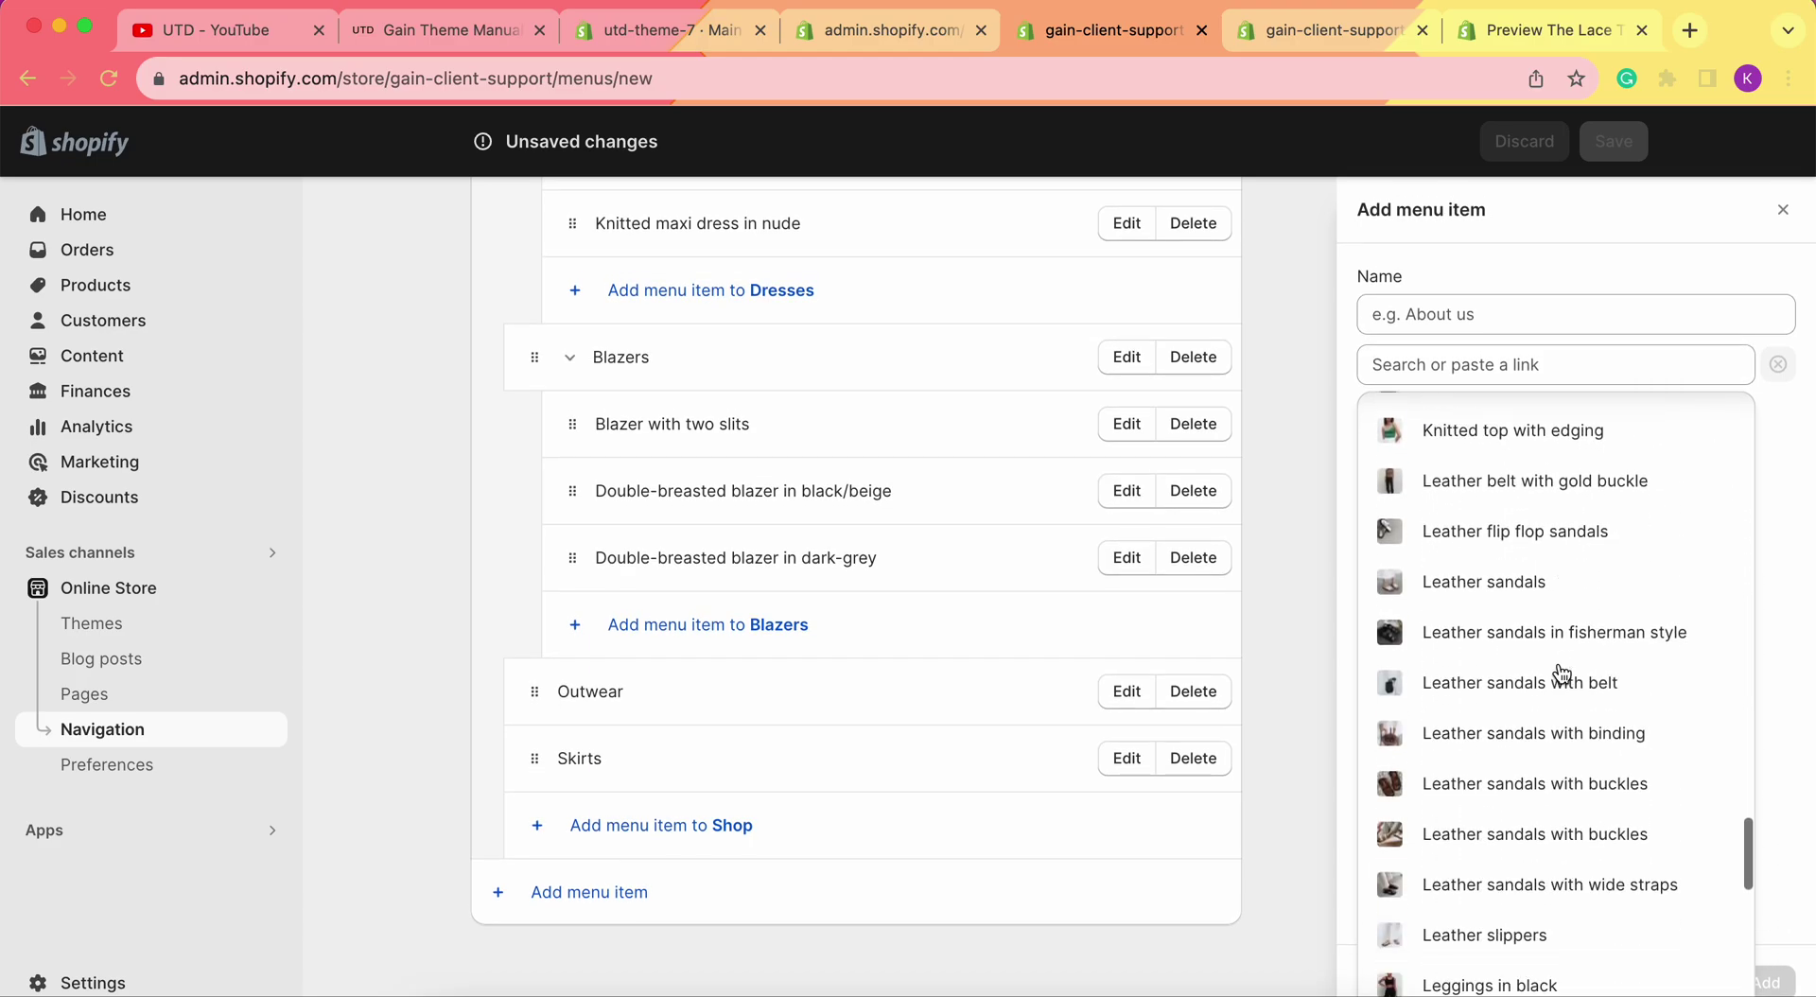
scroll(1605, 635, down, 15)
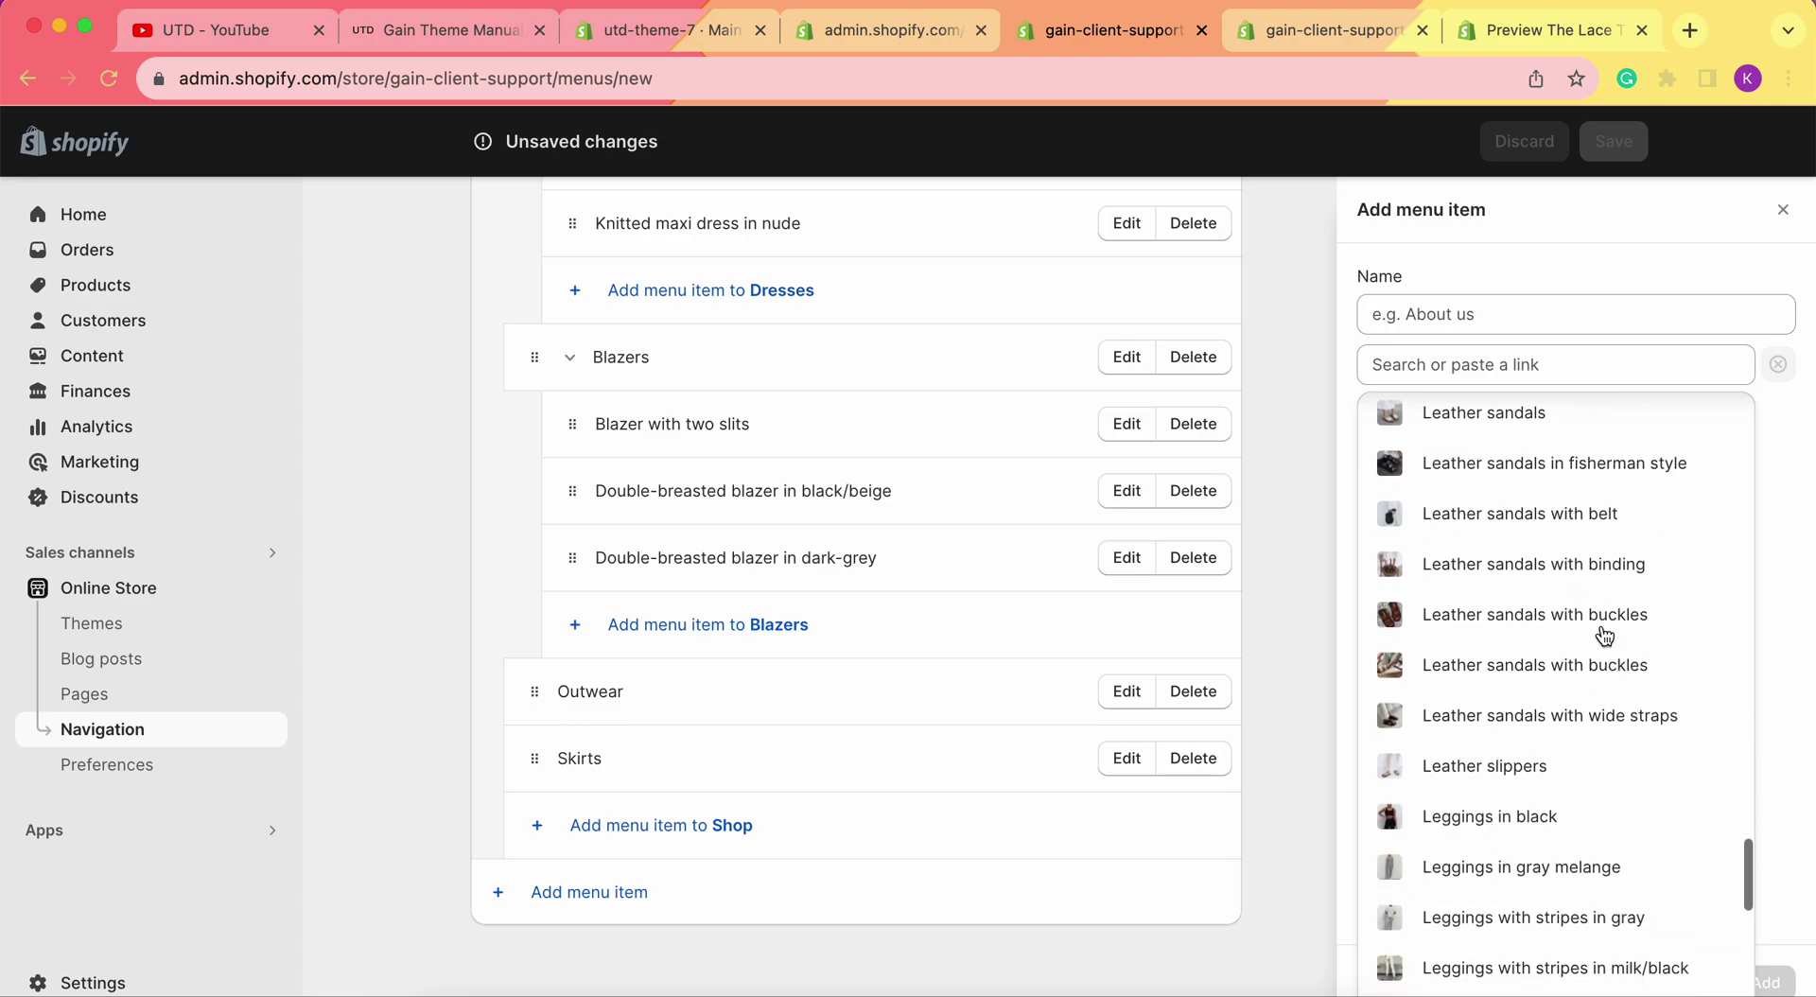
scroll(1605, 636, down, 10)
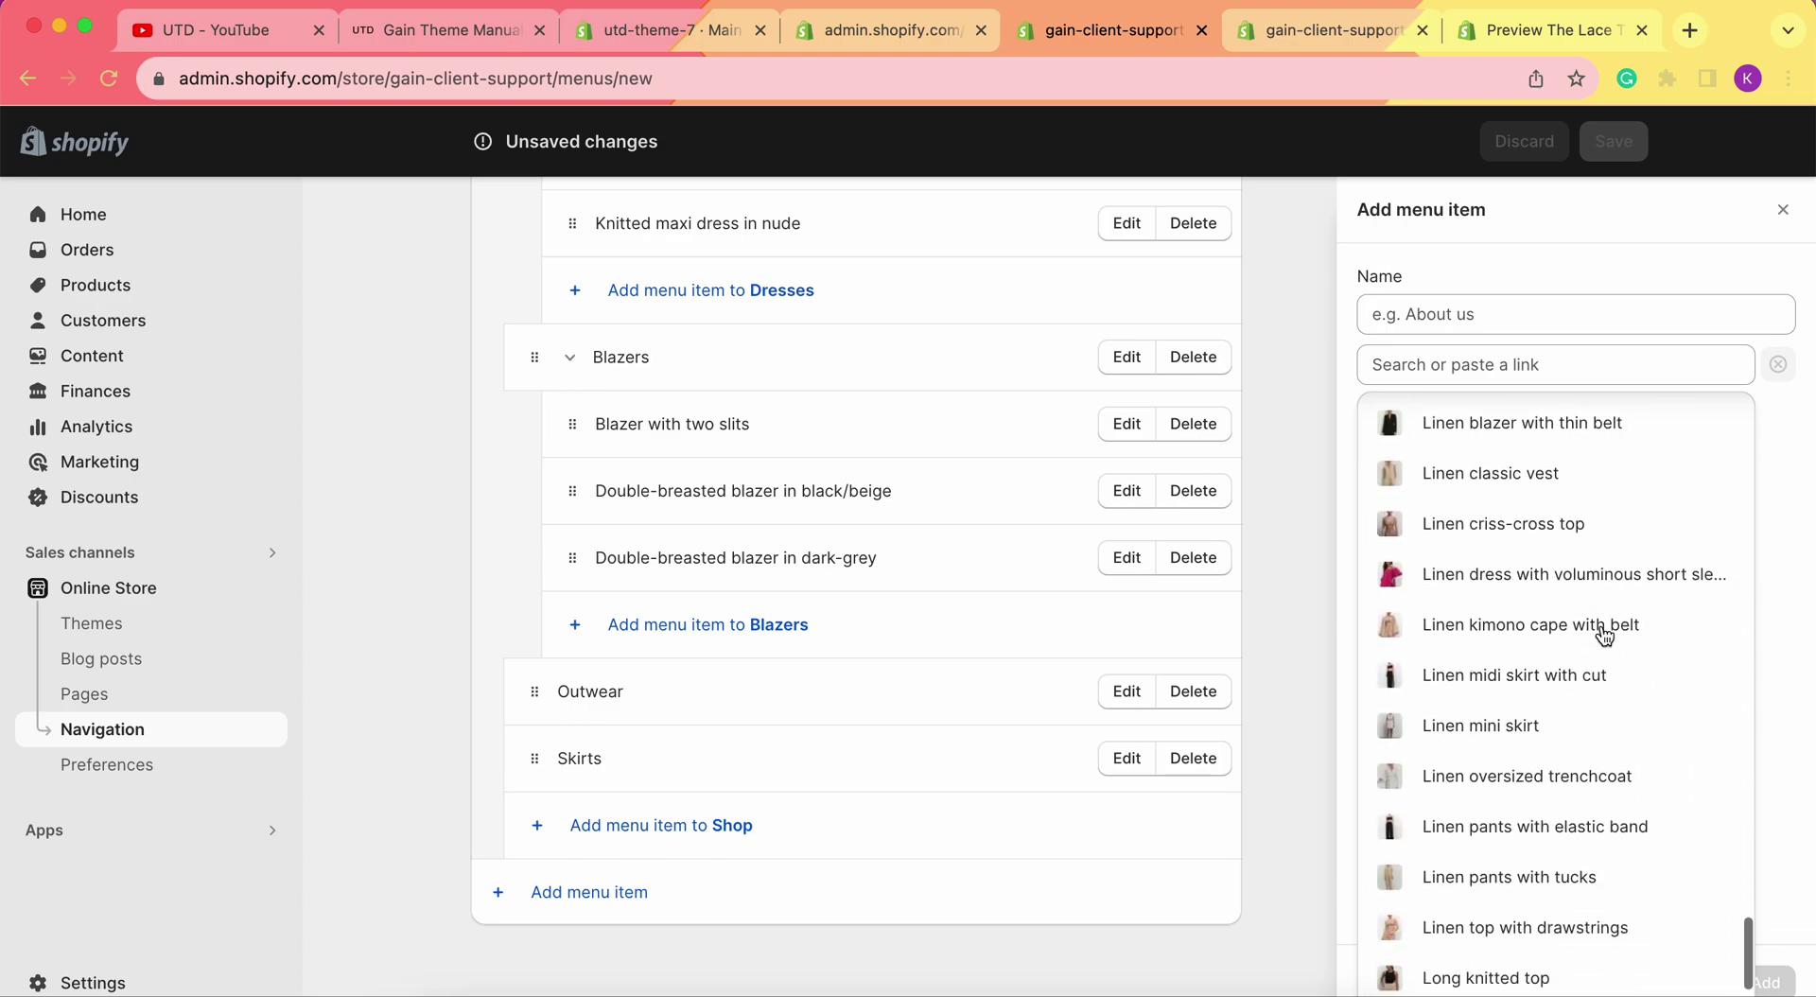
scroll(1605, 635, down, 5)
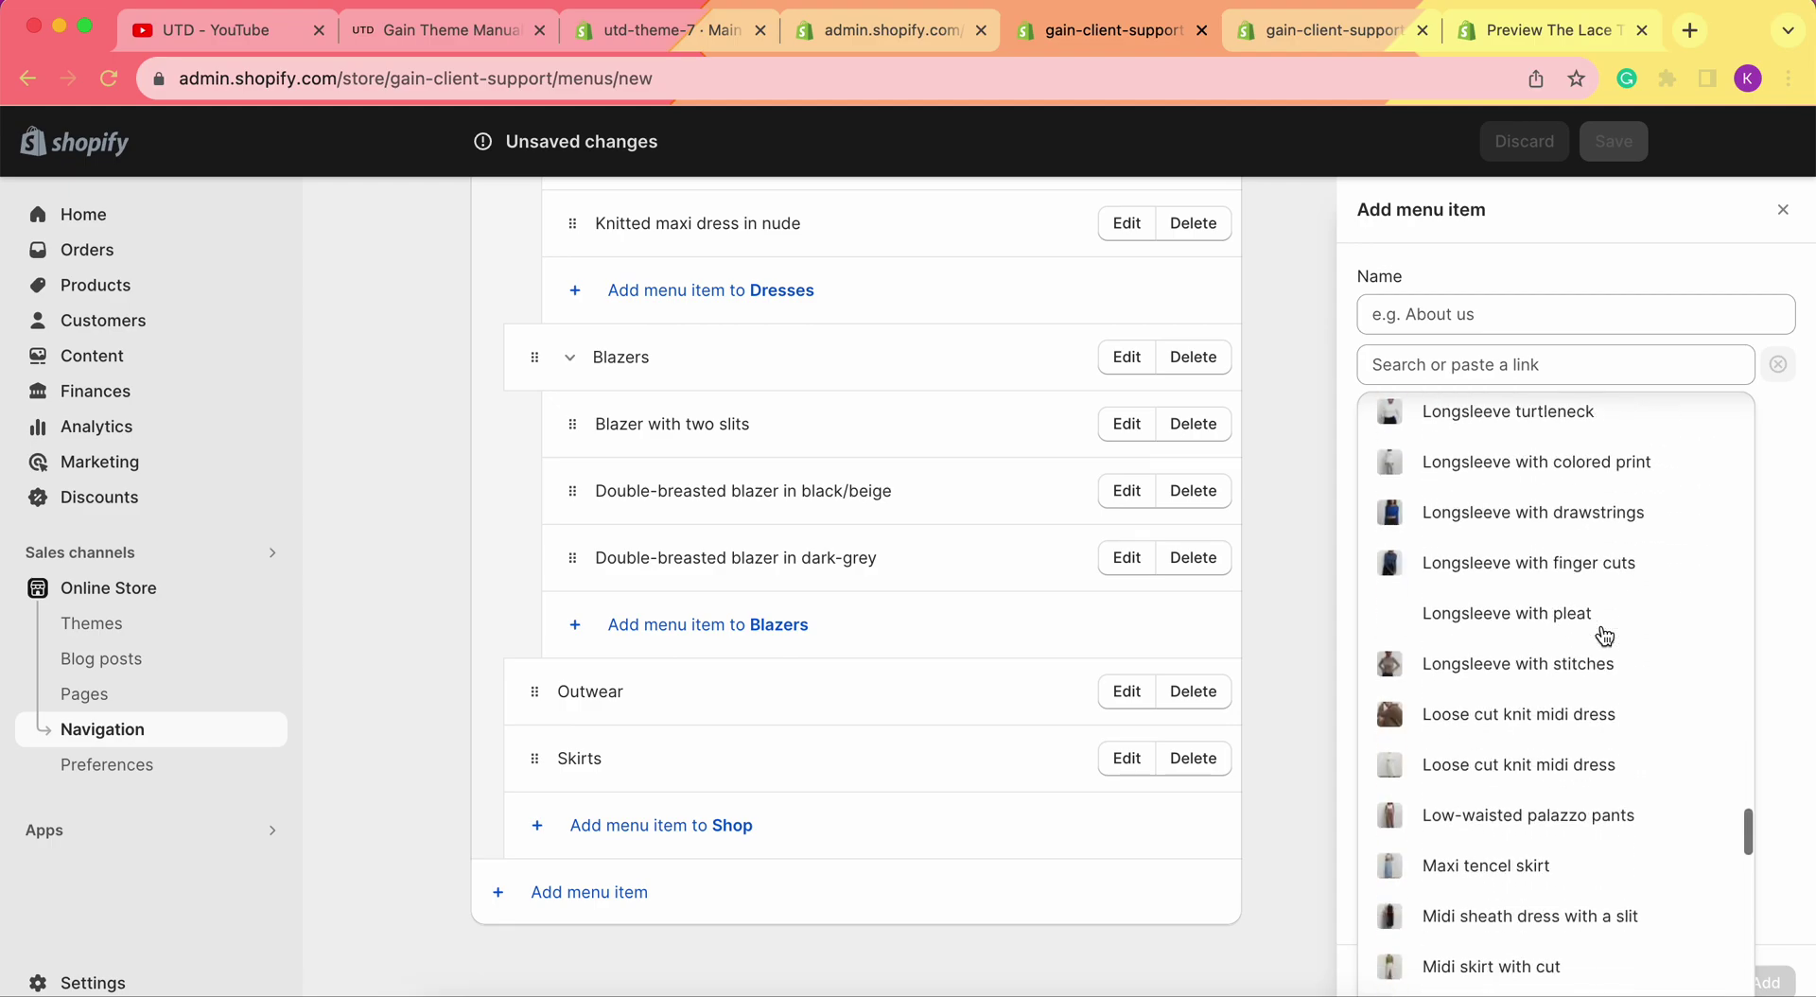
scroll(1605, 636, down, 4)
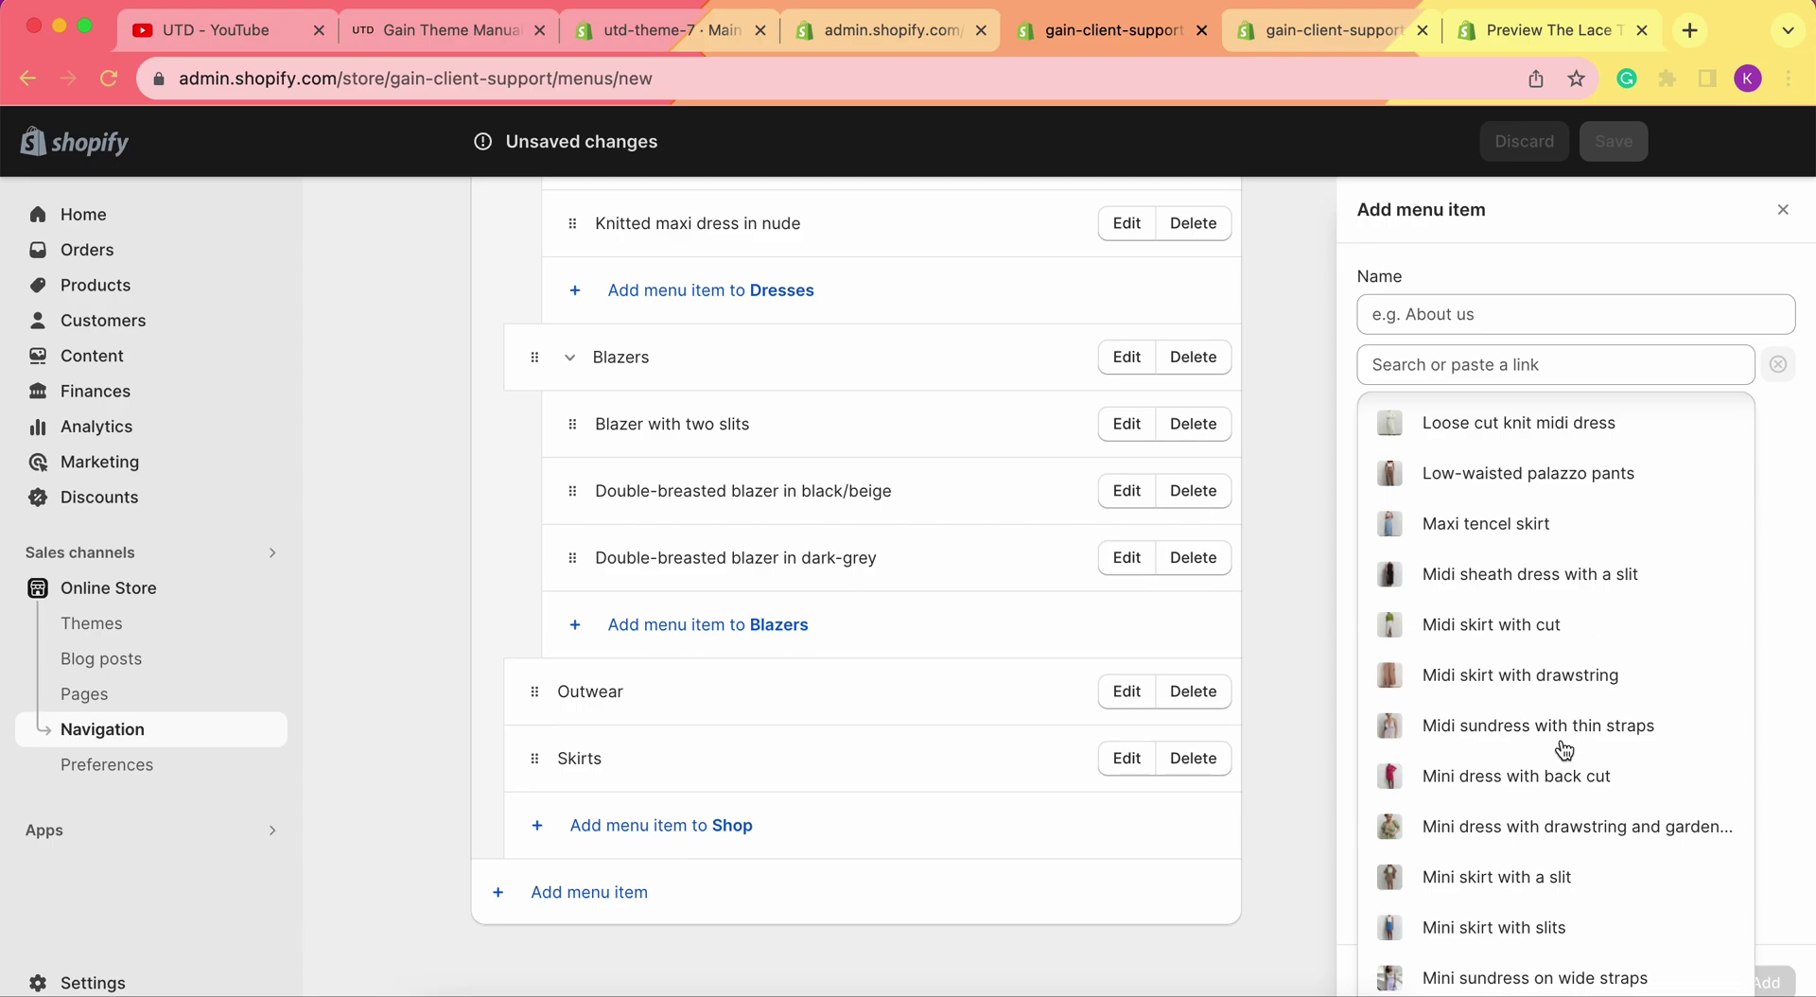
scroll(1576, 714, down, 1)
click(1481, 815)
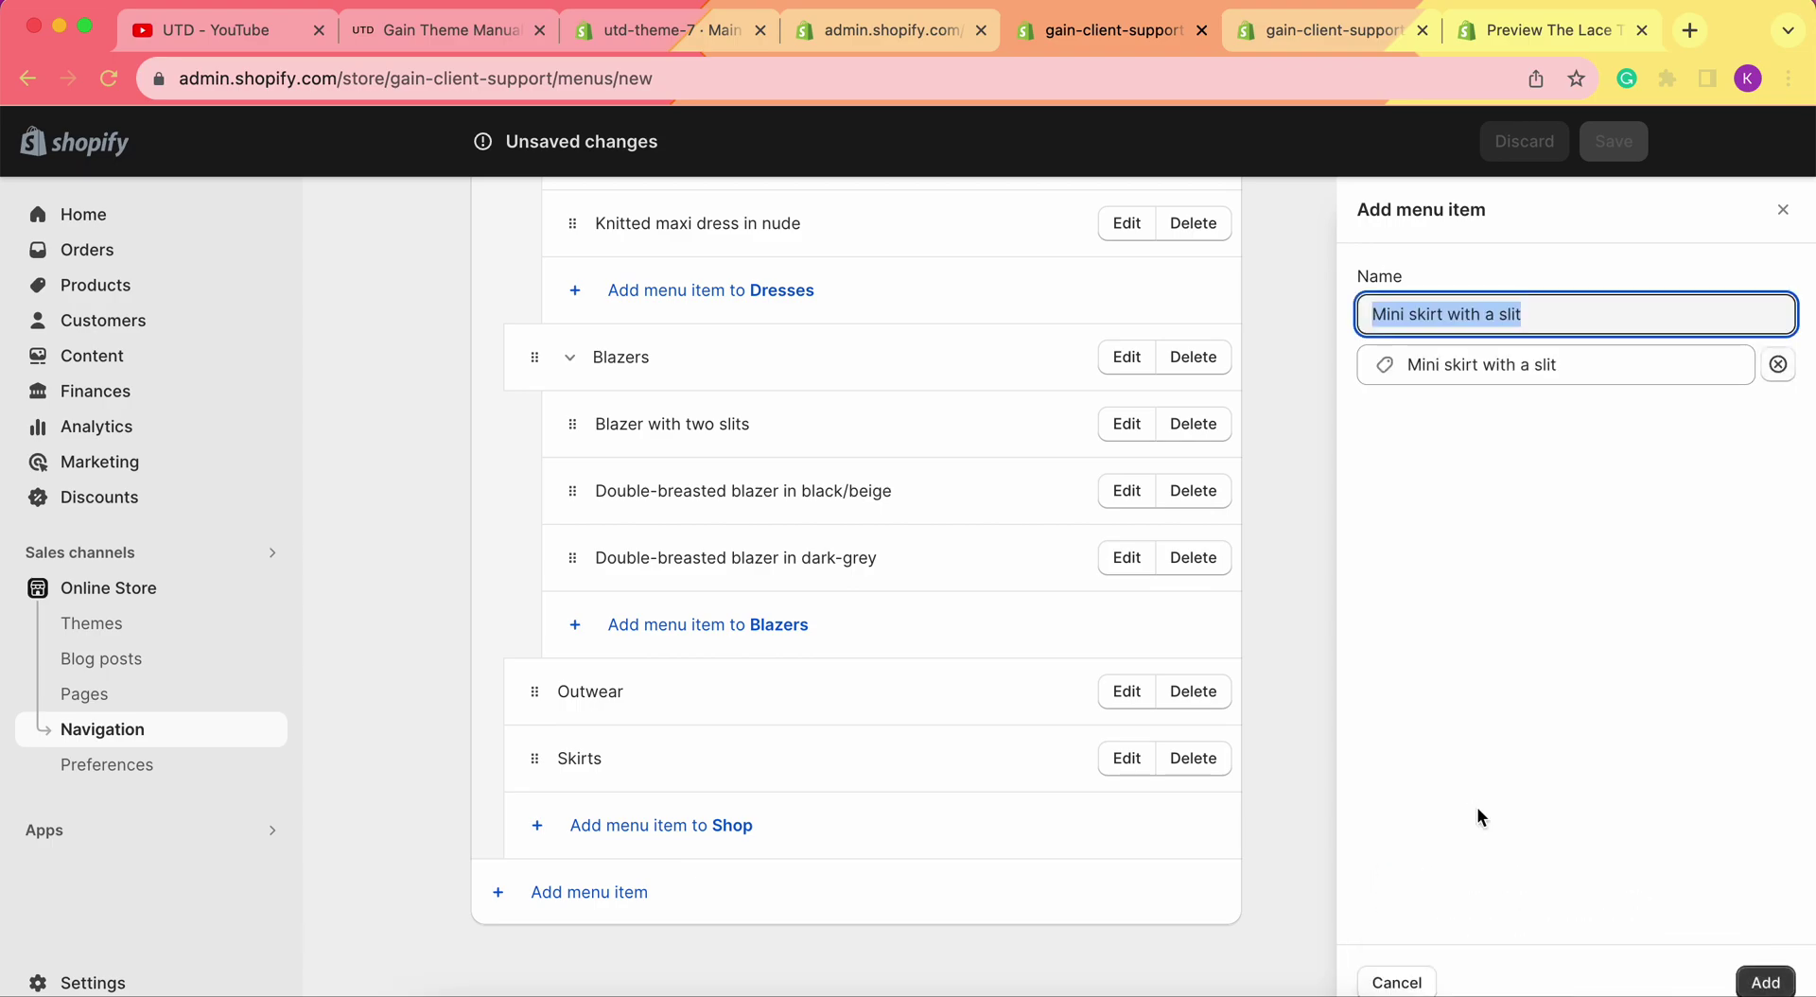
click(1766, 984)
drag(538, 824, 679, 836)
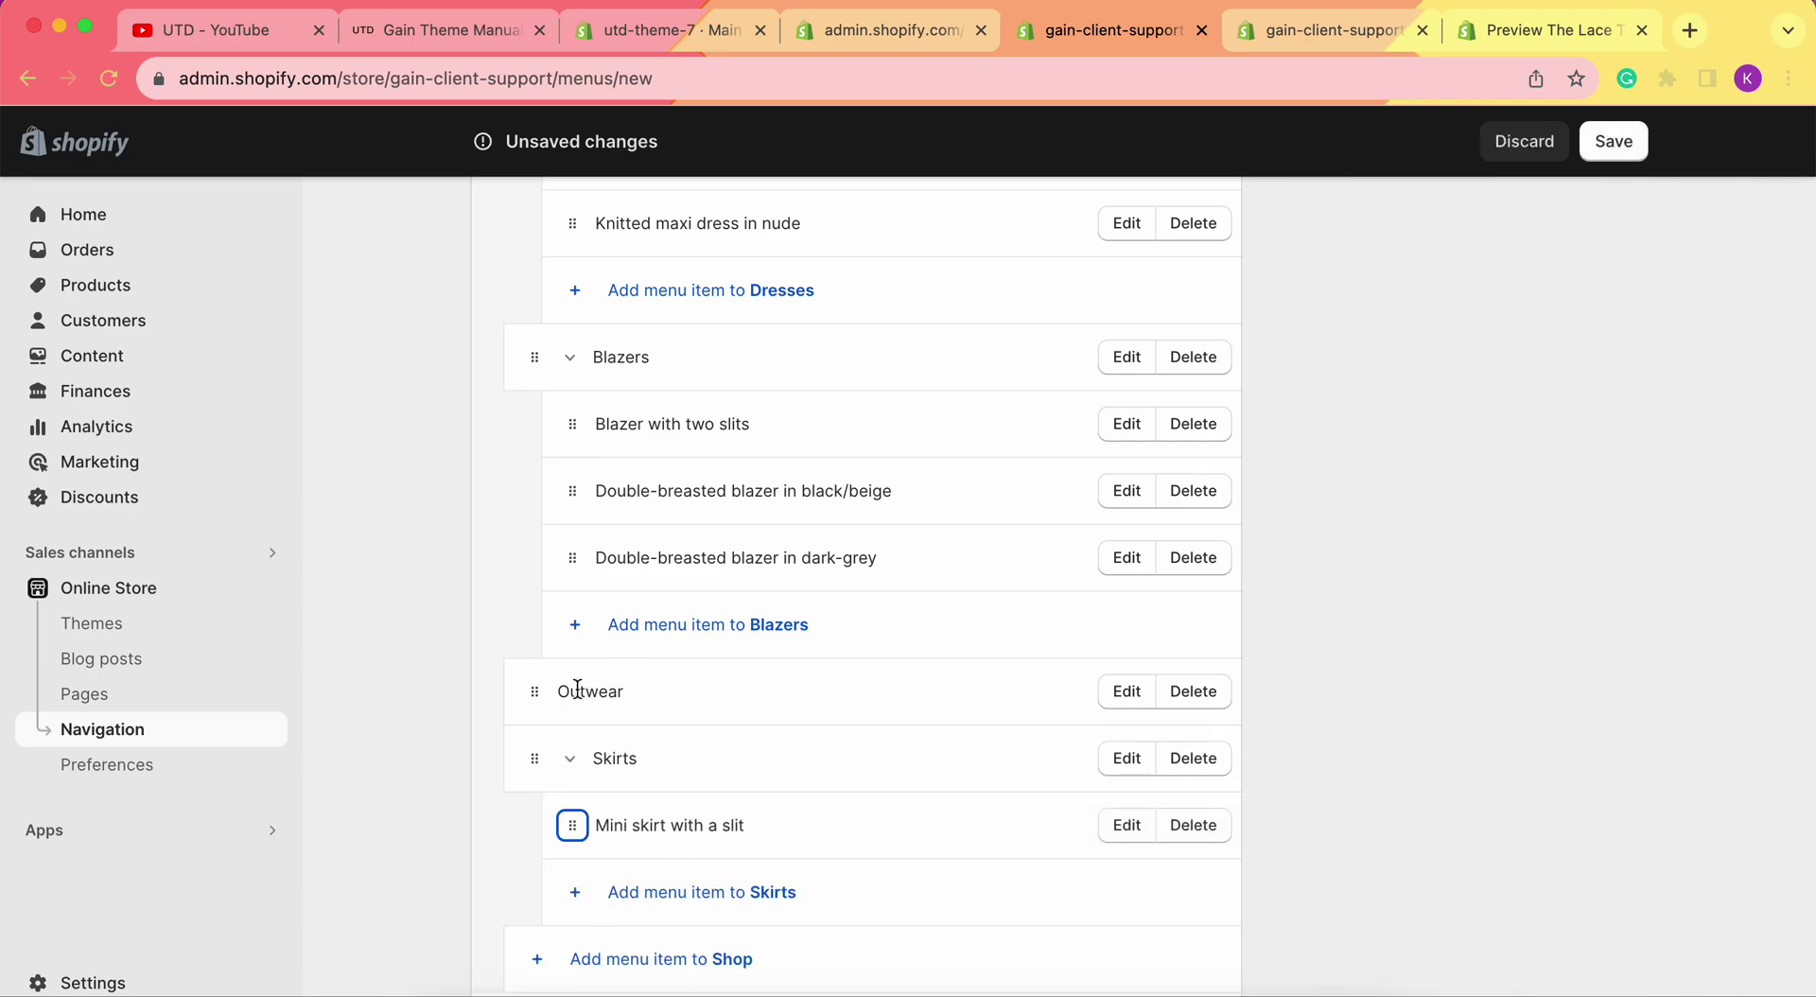
- Add a menu item linked to the product Boyfriend style puffer jacket, keeping its name, and nest it under Outwear
click(536, 959)
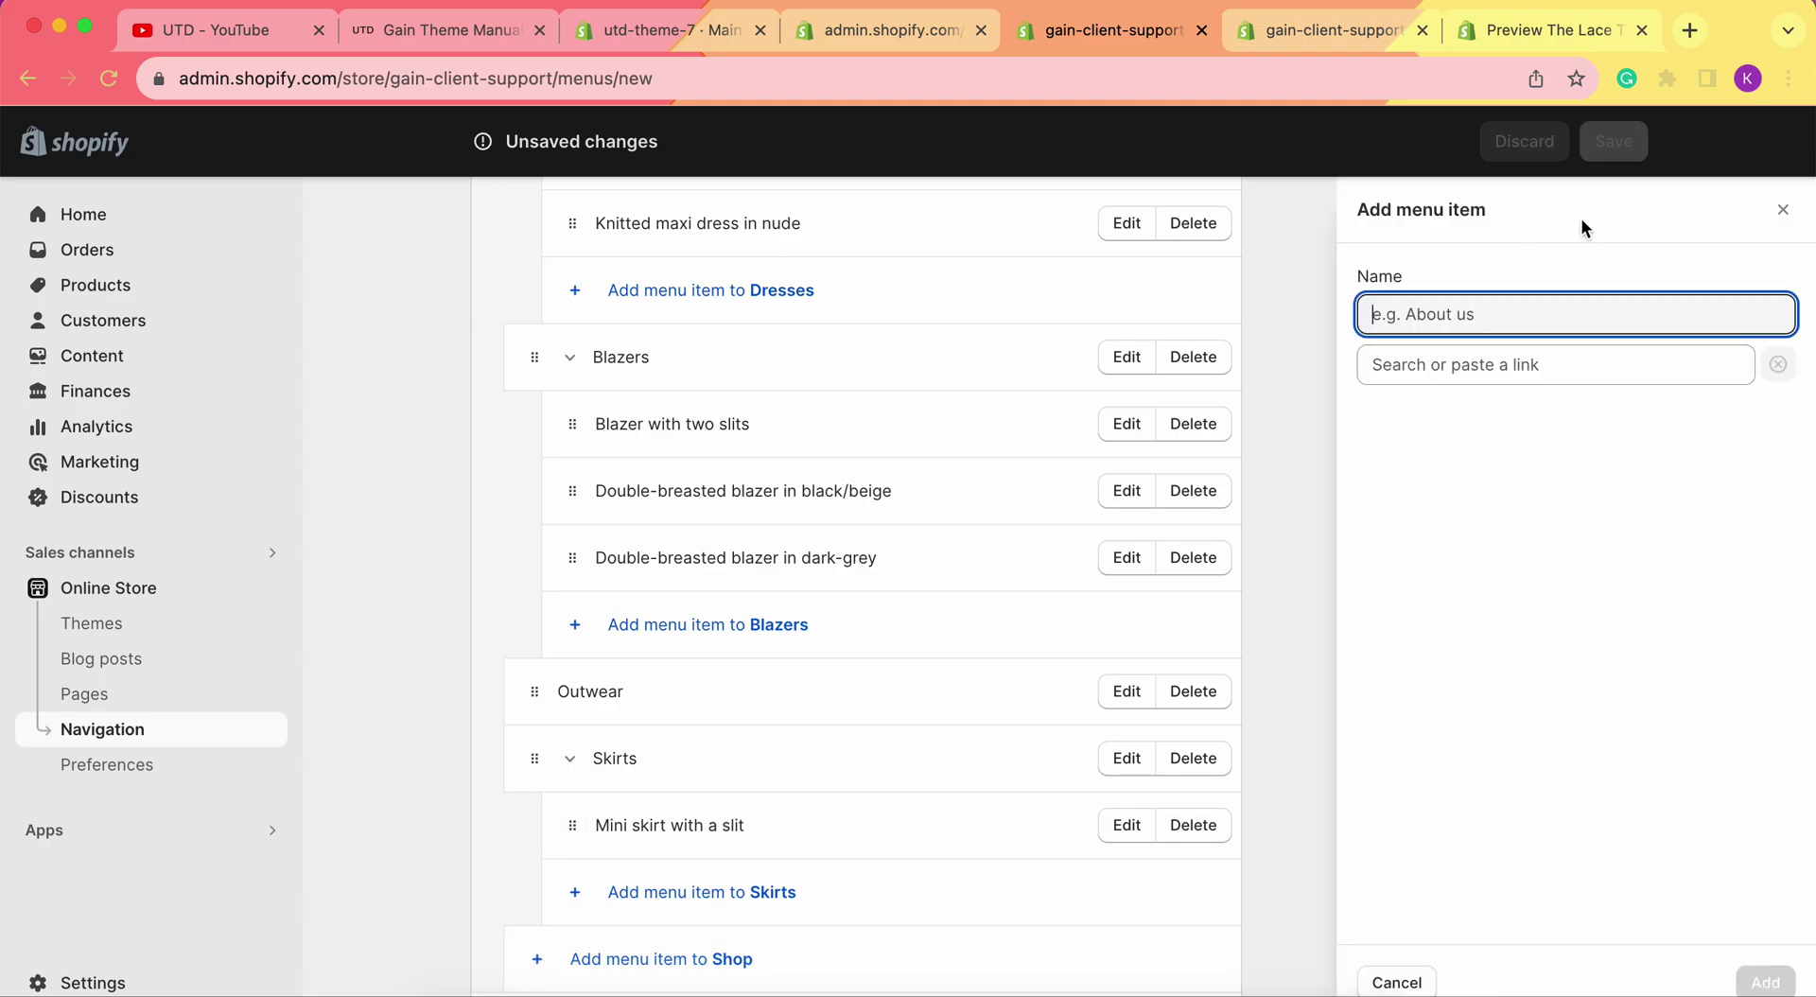
click(1493, 373)
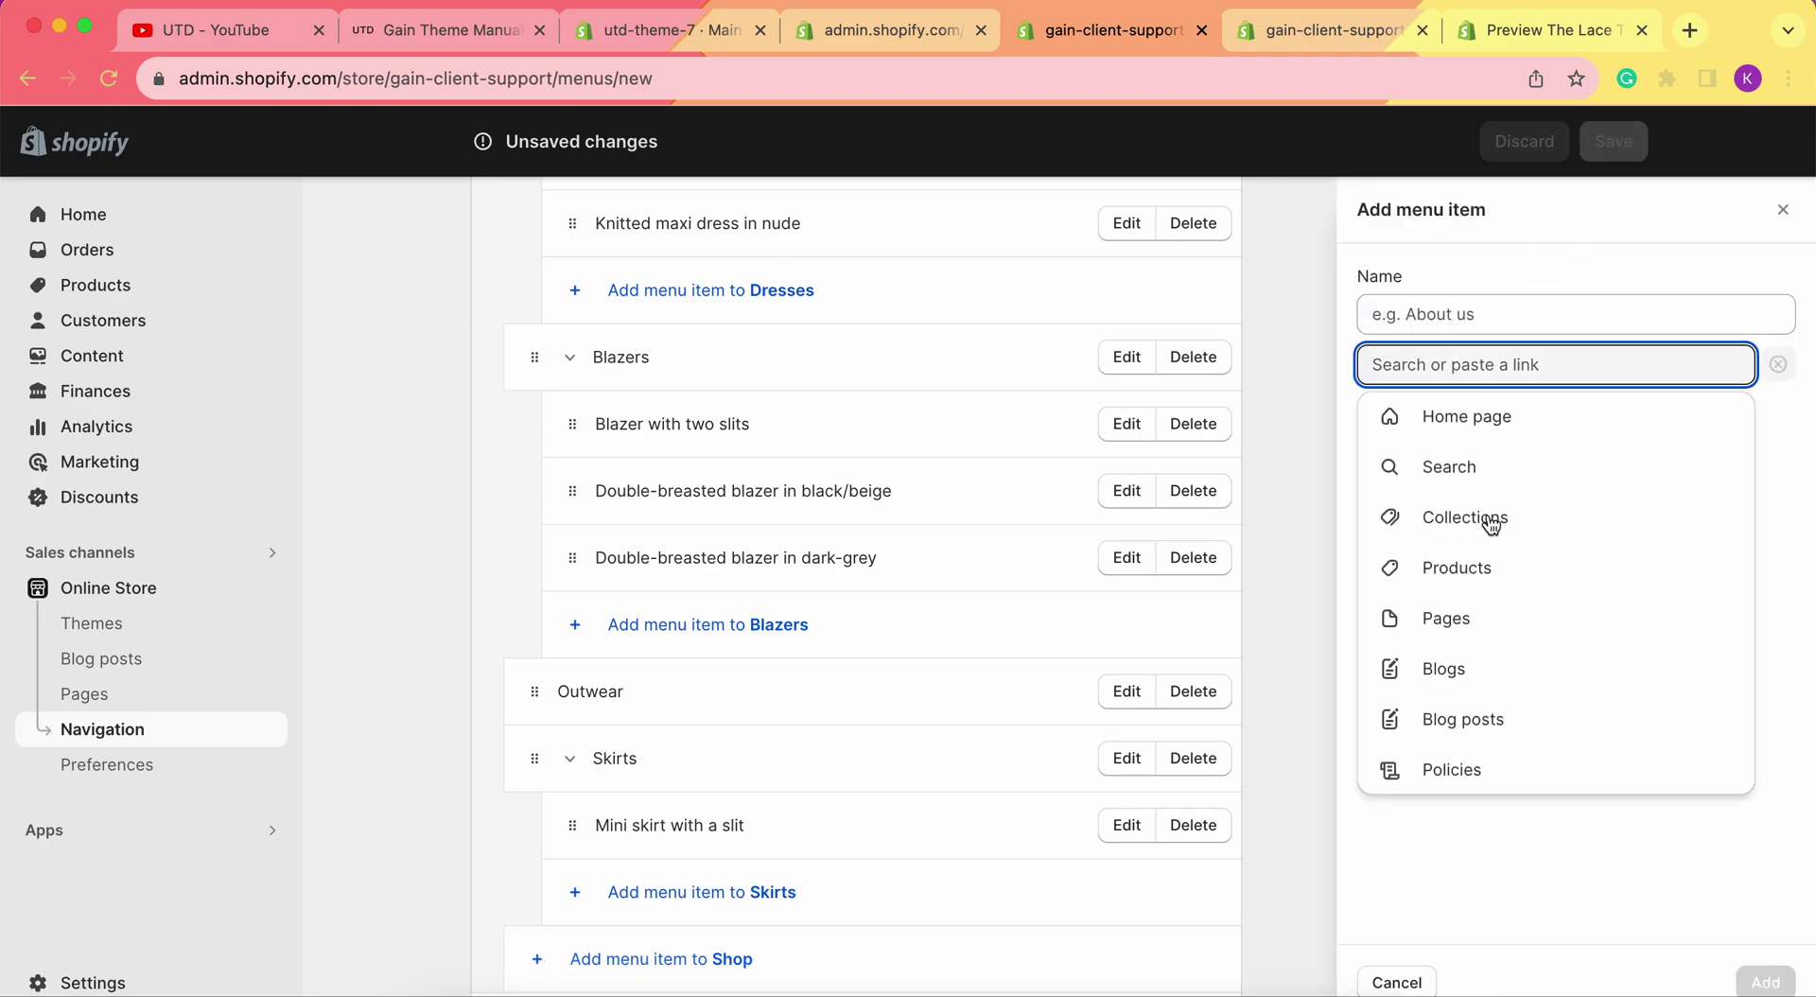
text(Jack)
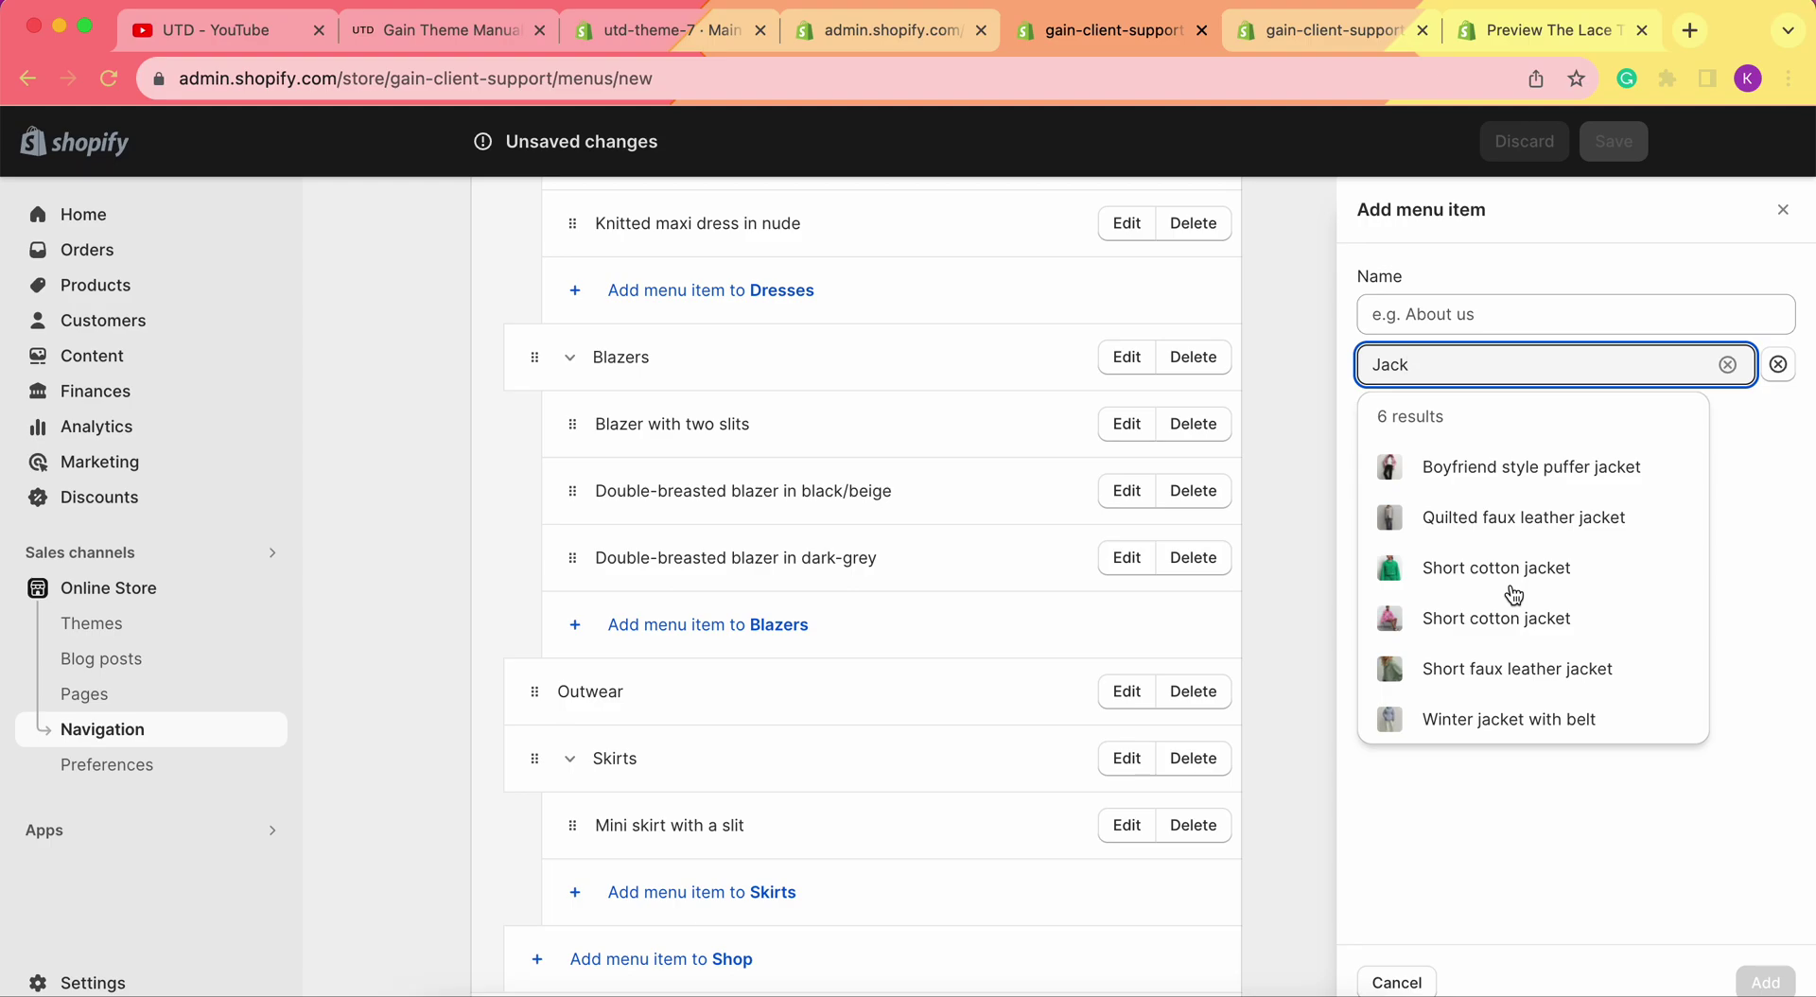
click(1496, 471)
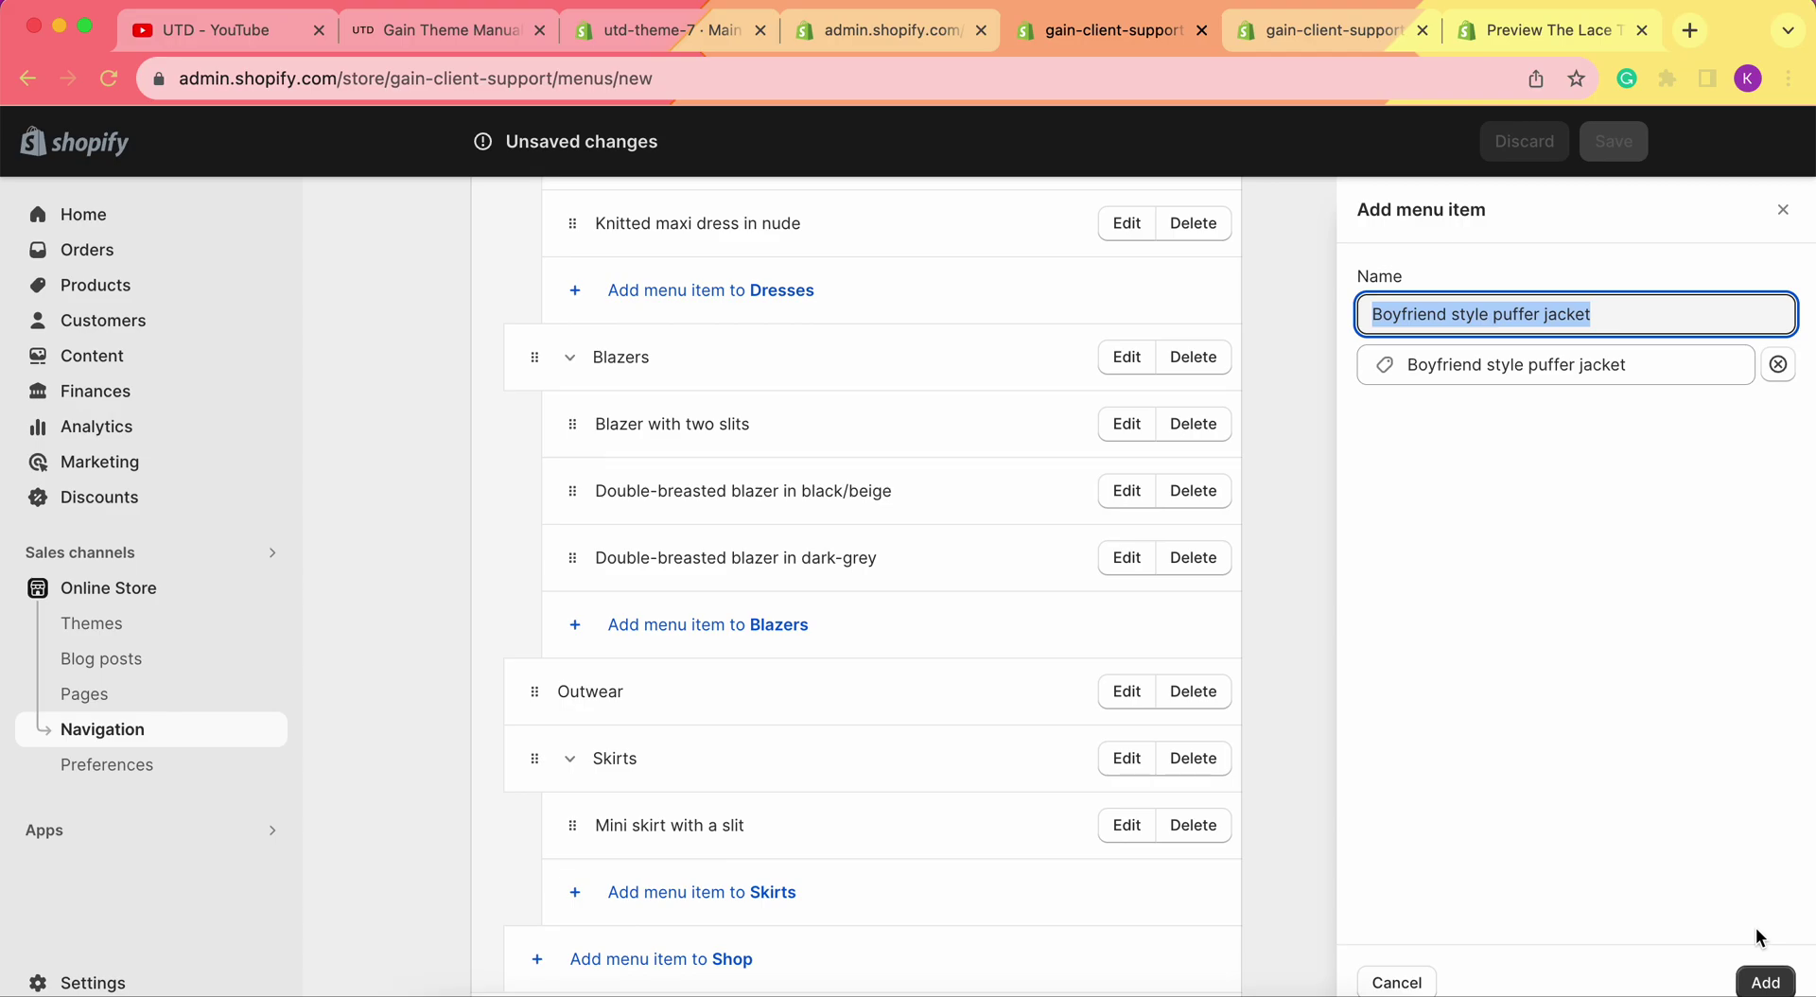
click(1765, 983)
scroll(598, 798, down, 3)
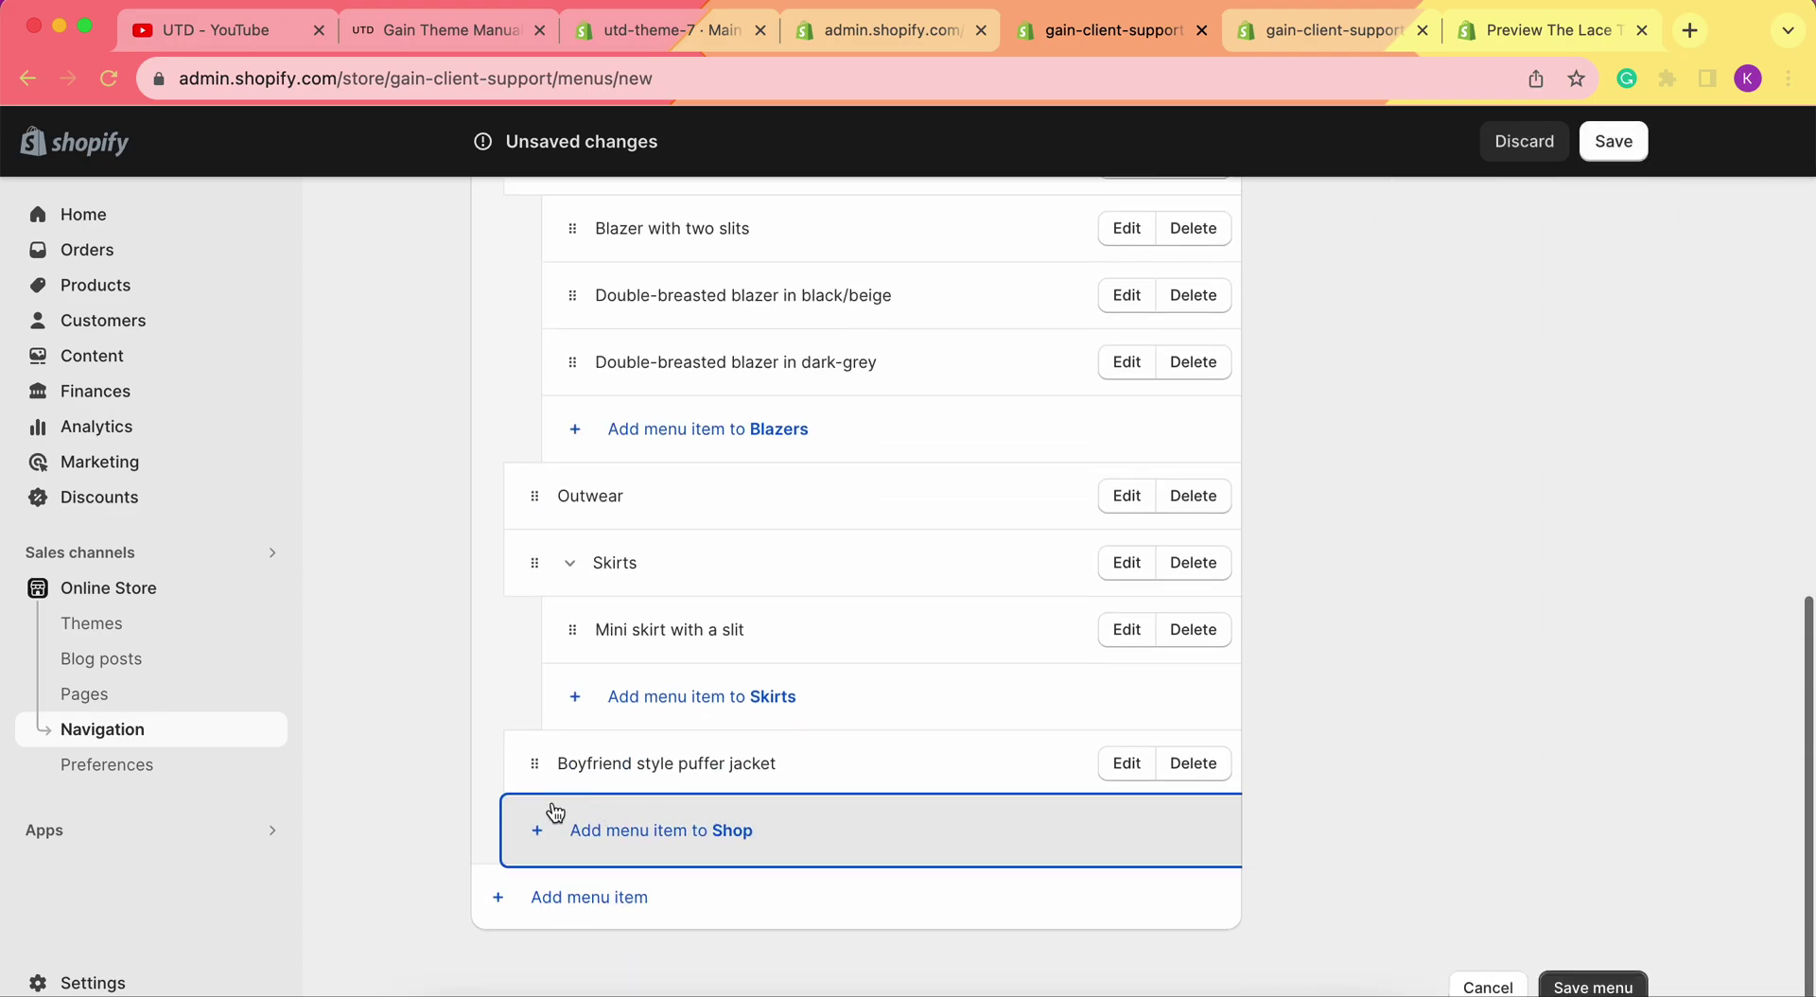
drag(534, 773, 658, 598)
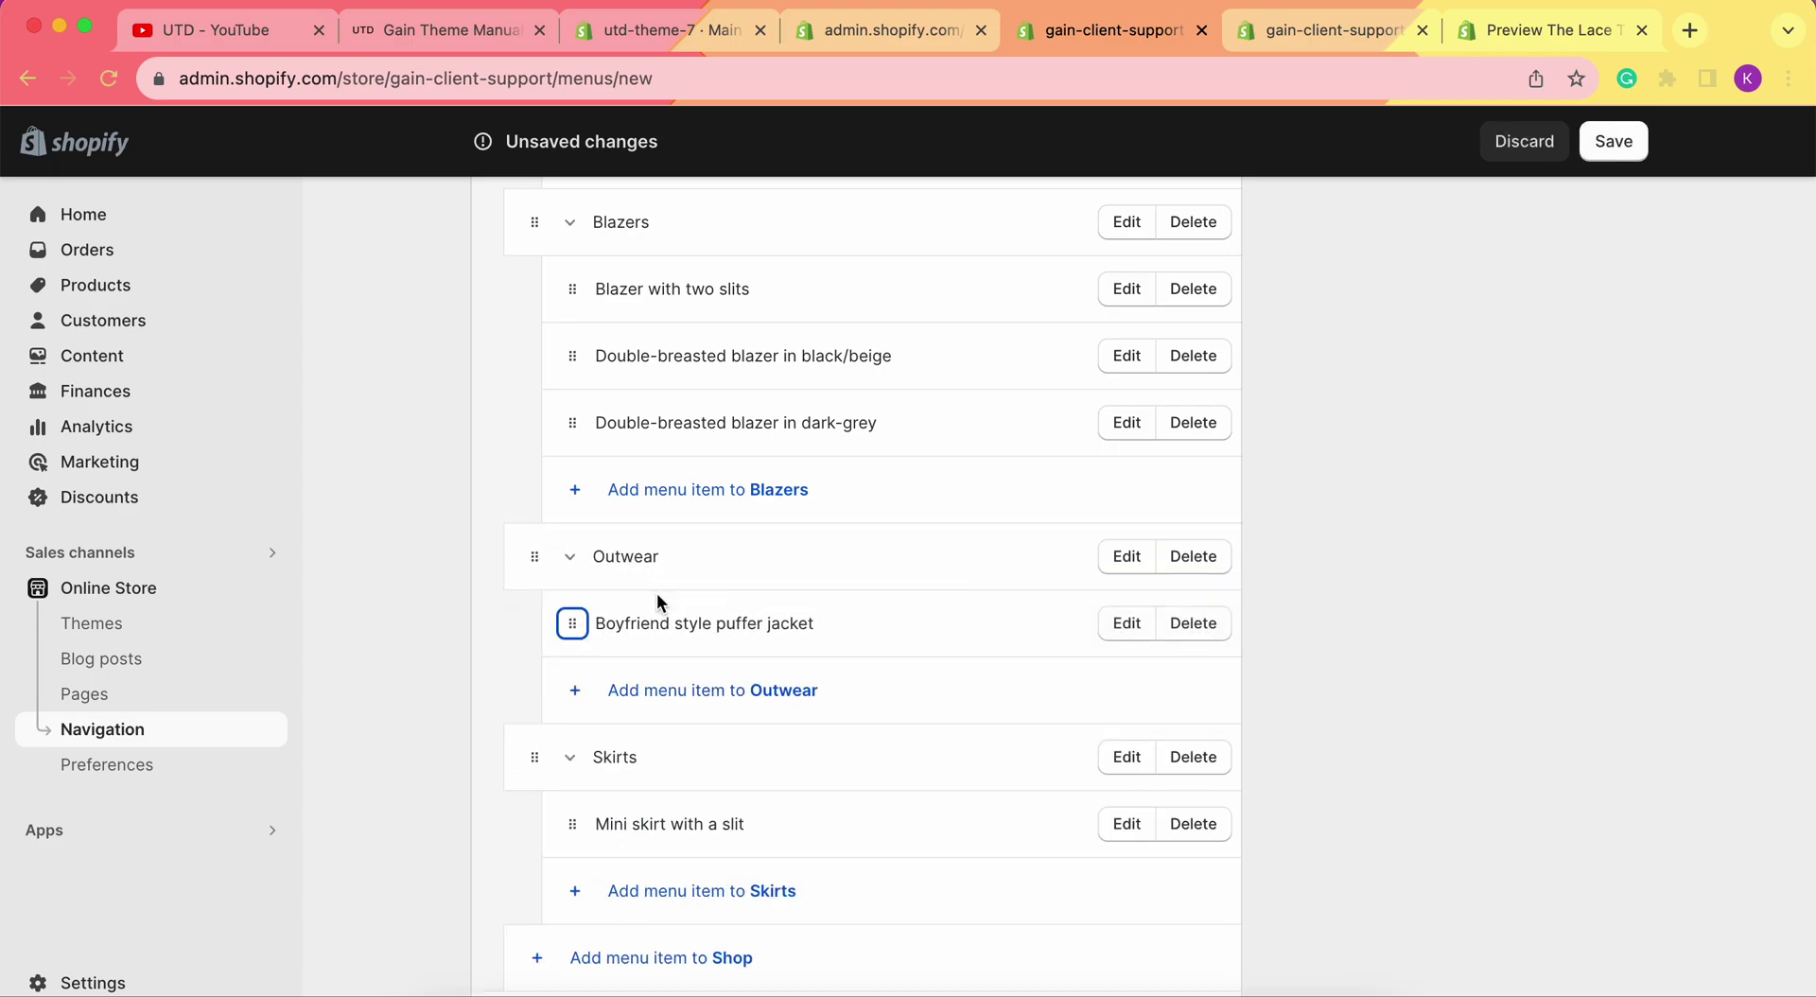
- Review the nested collections and products under Shop, and collapse the Shop item
scroll(1611, 454, down, 1)
scroll(836, 454, up, 5)
scroll(836, 458, up, 2)
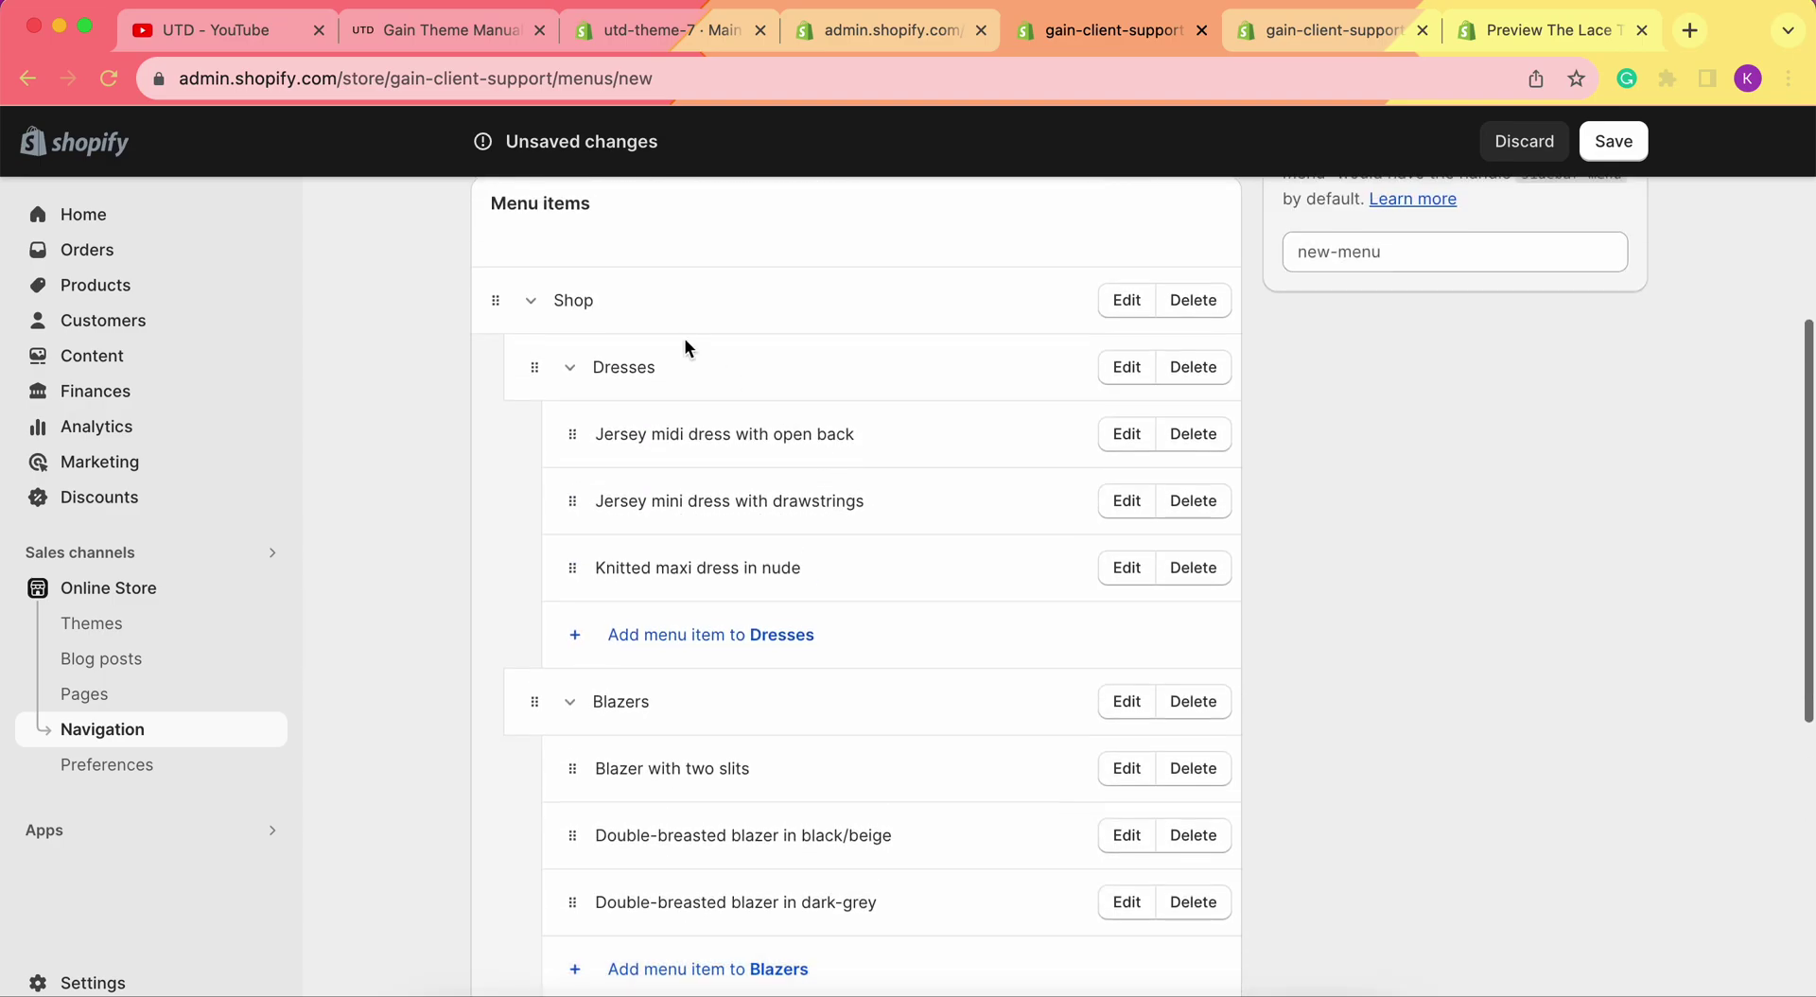
scroll(653, 586, down, 3)
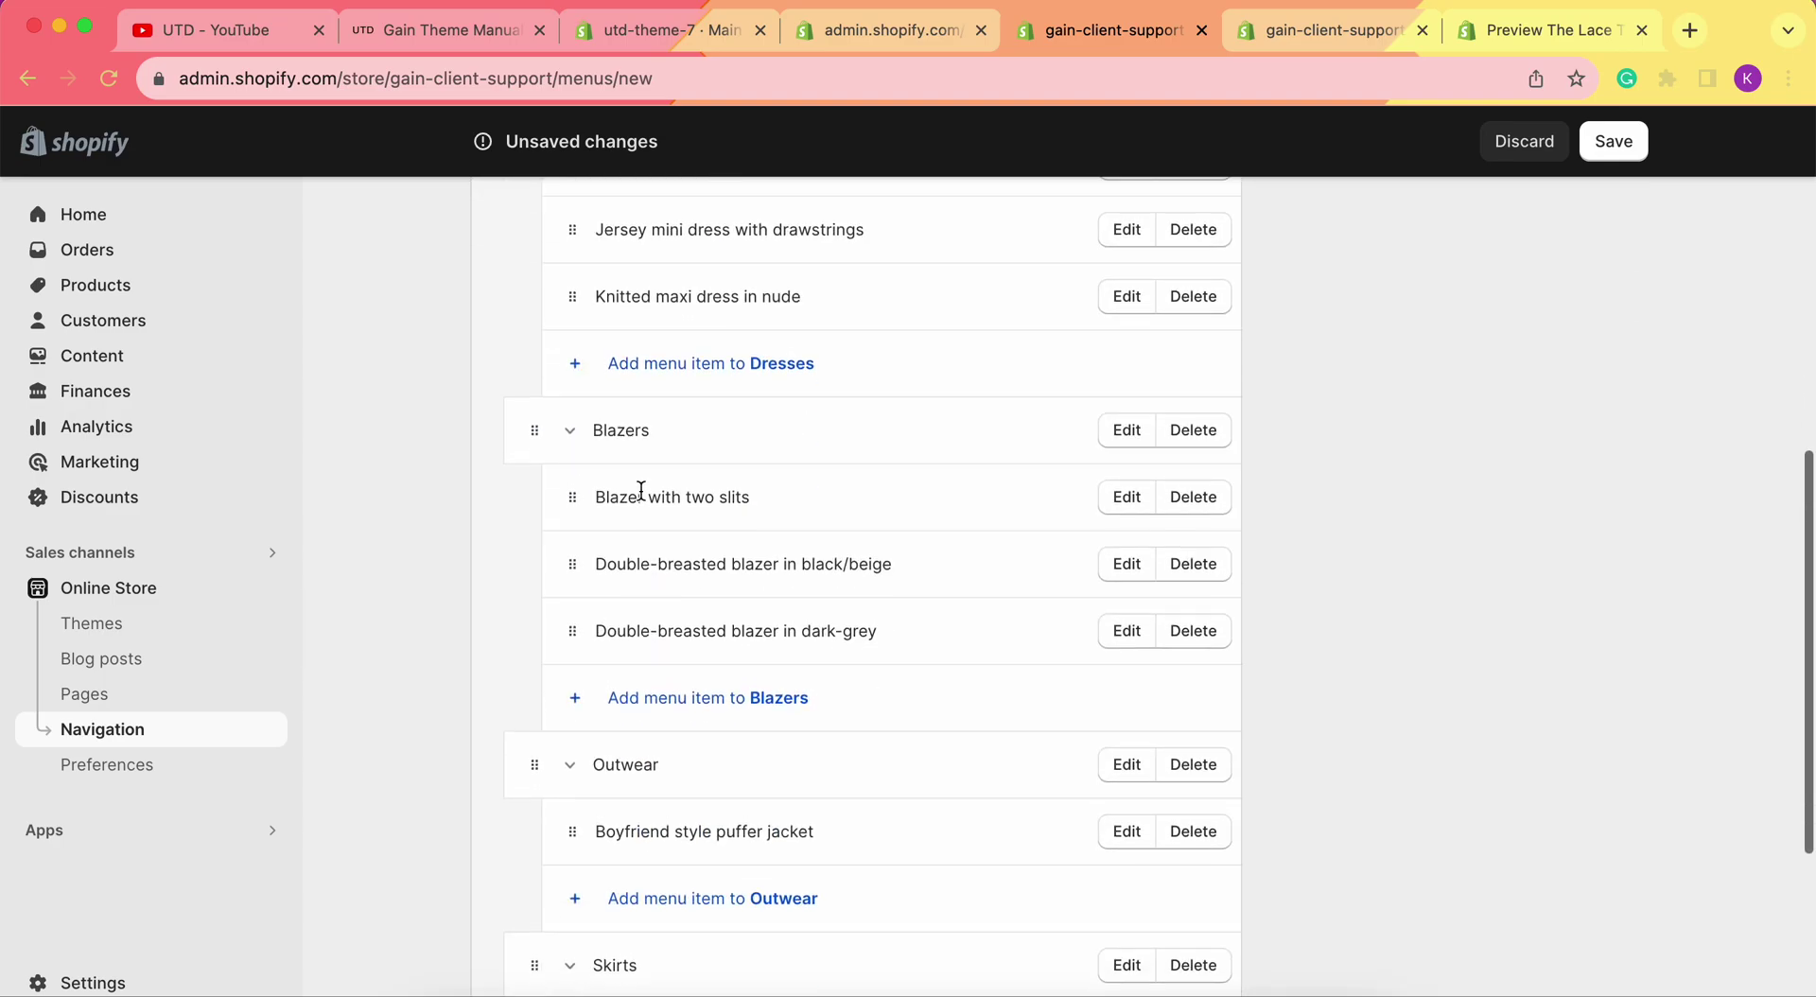
scroll(671, 610, down, 4)
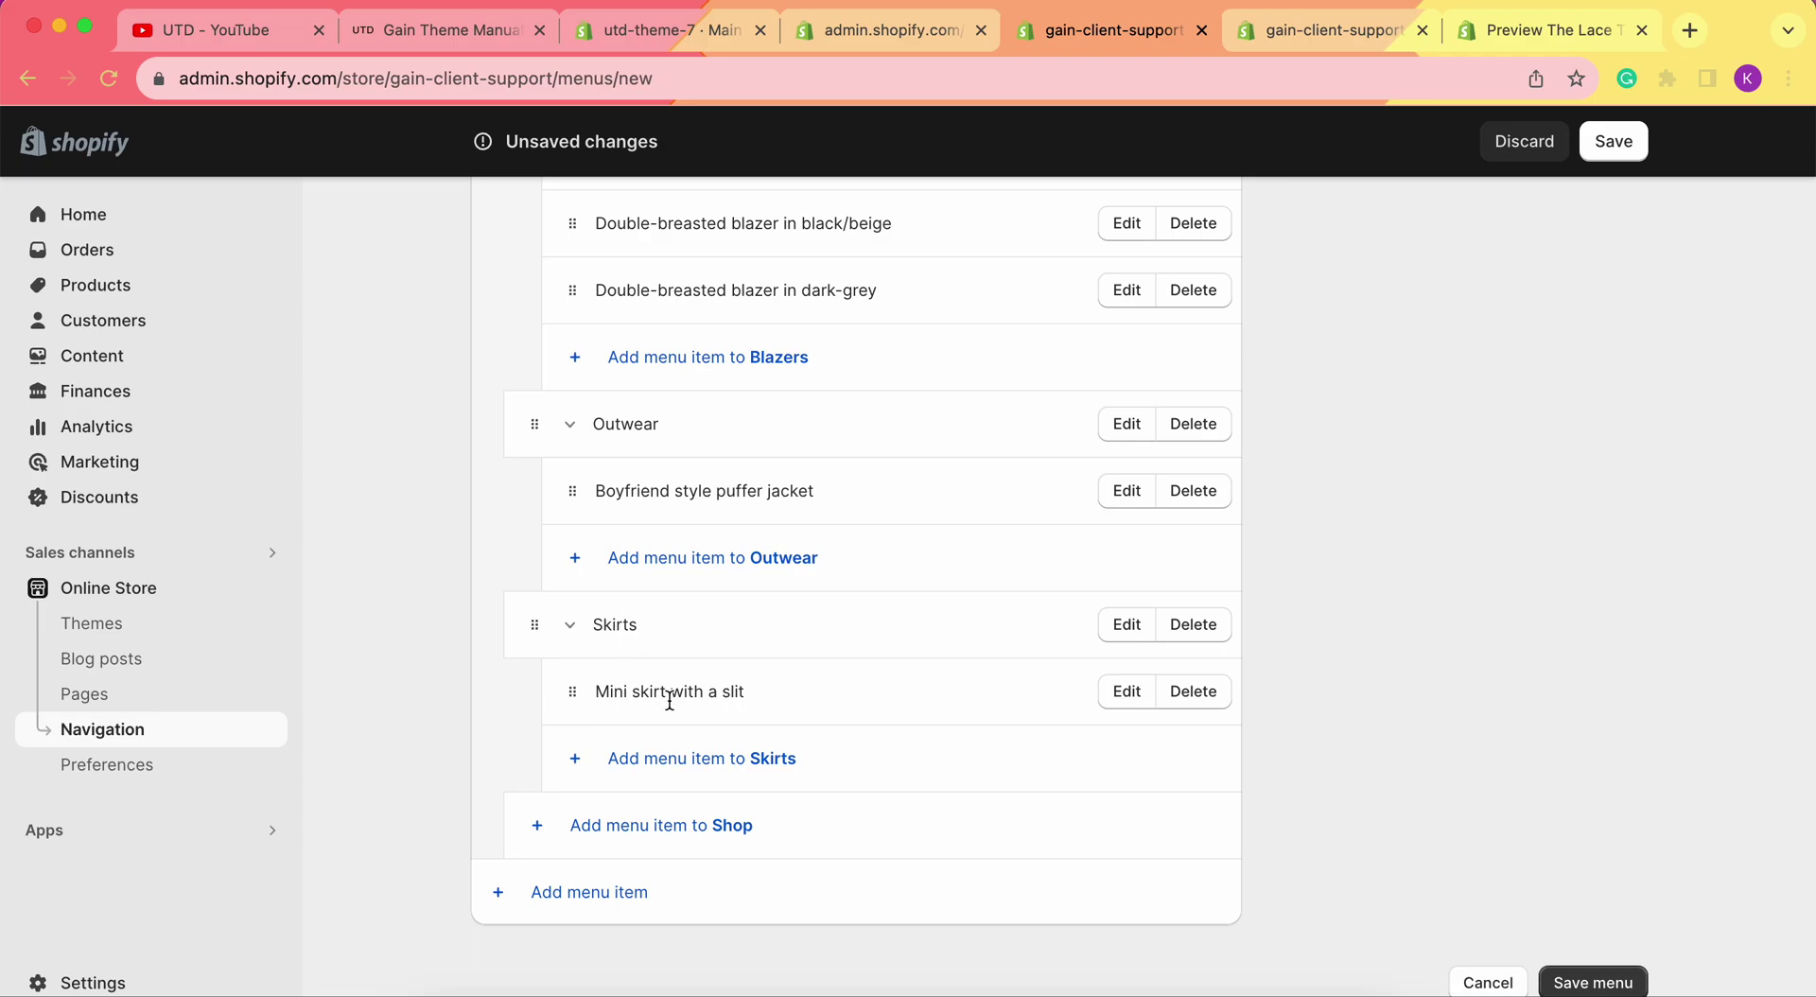
scroll(660, 530, up, 7)
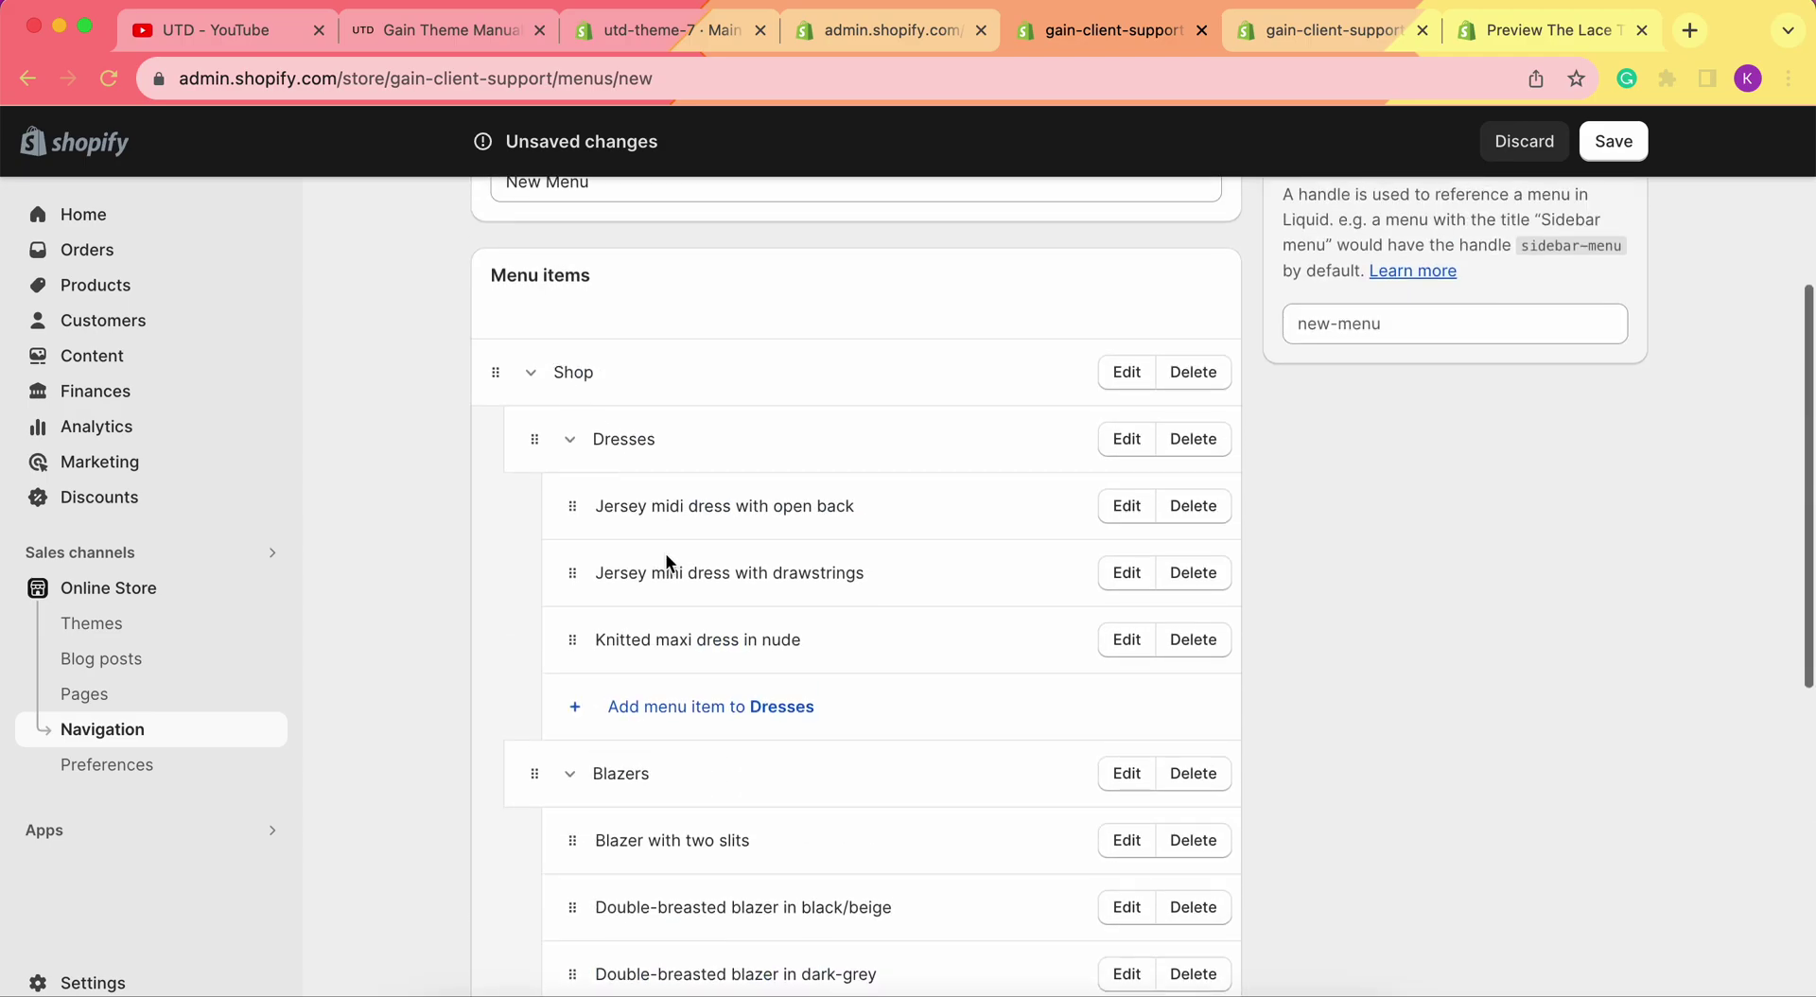
scroll(683, 662, down, 5)
scroll(580, 474, up, 6)
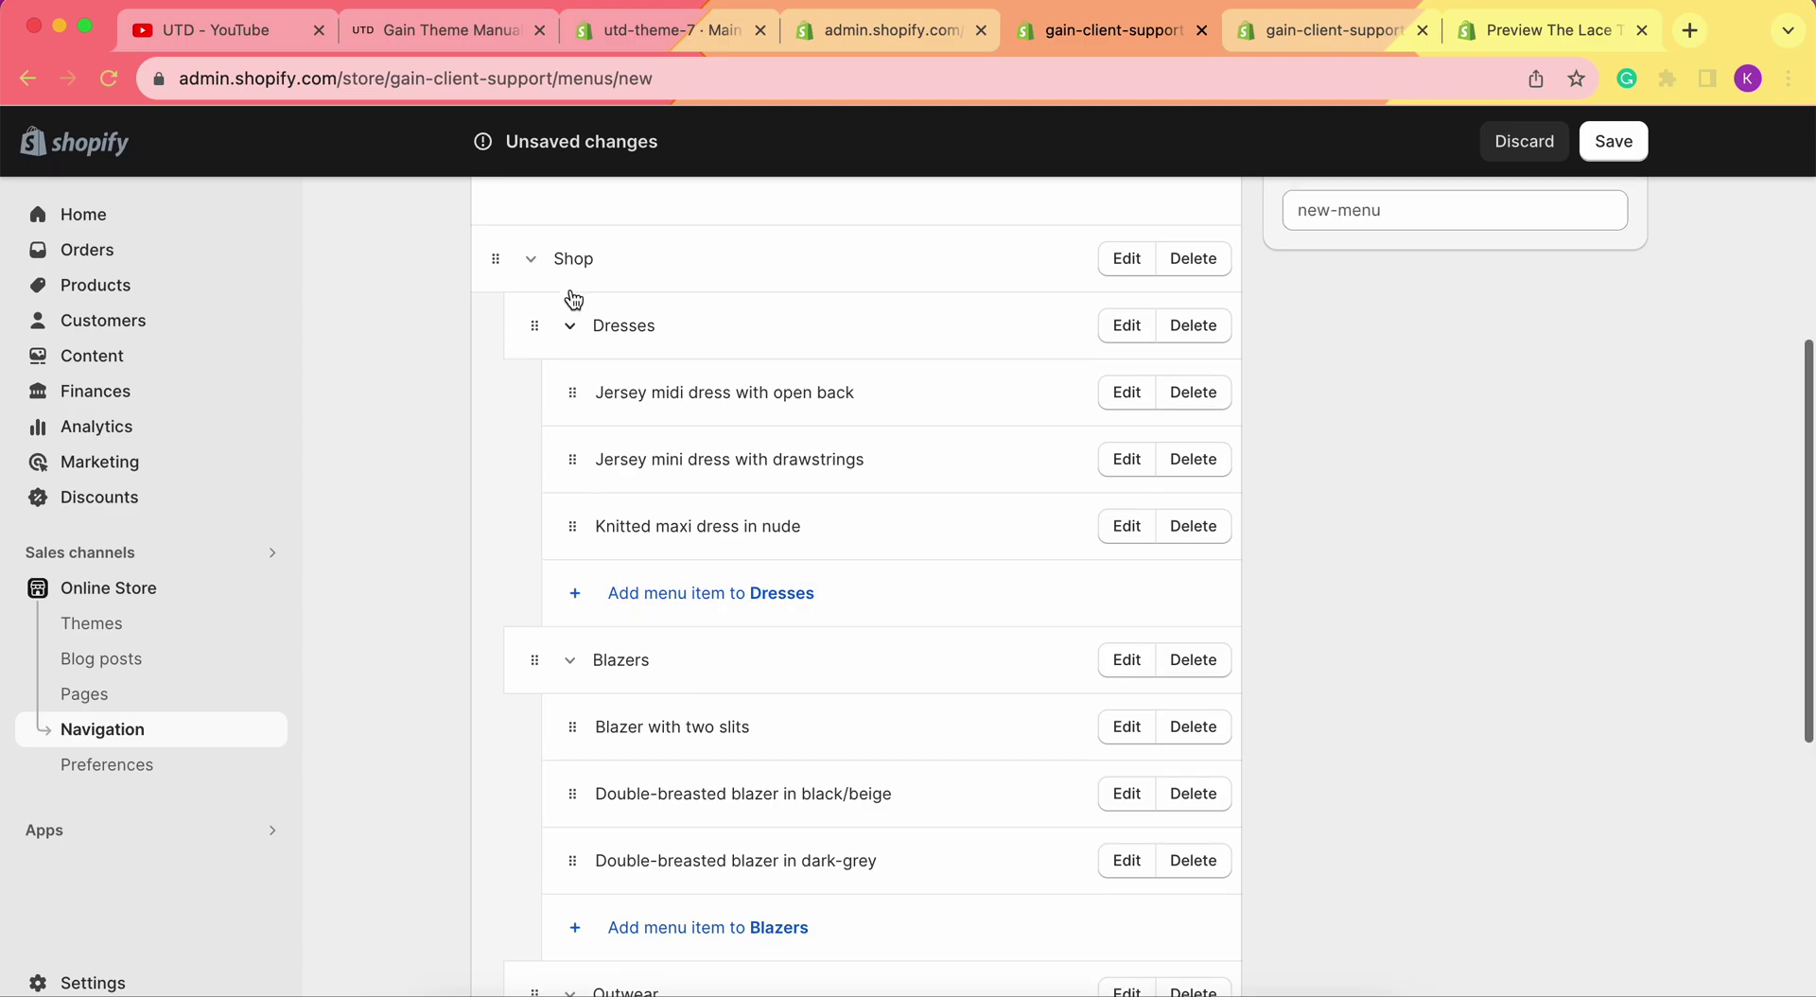
click(533, 306)
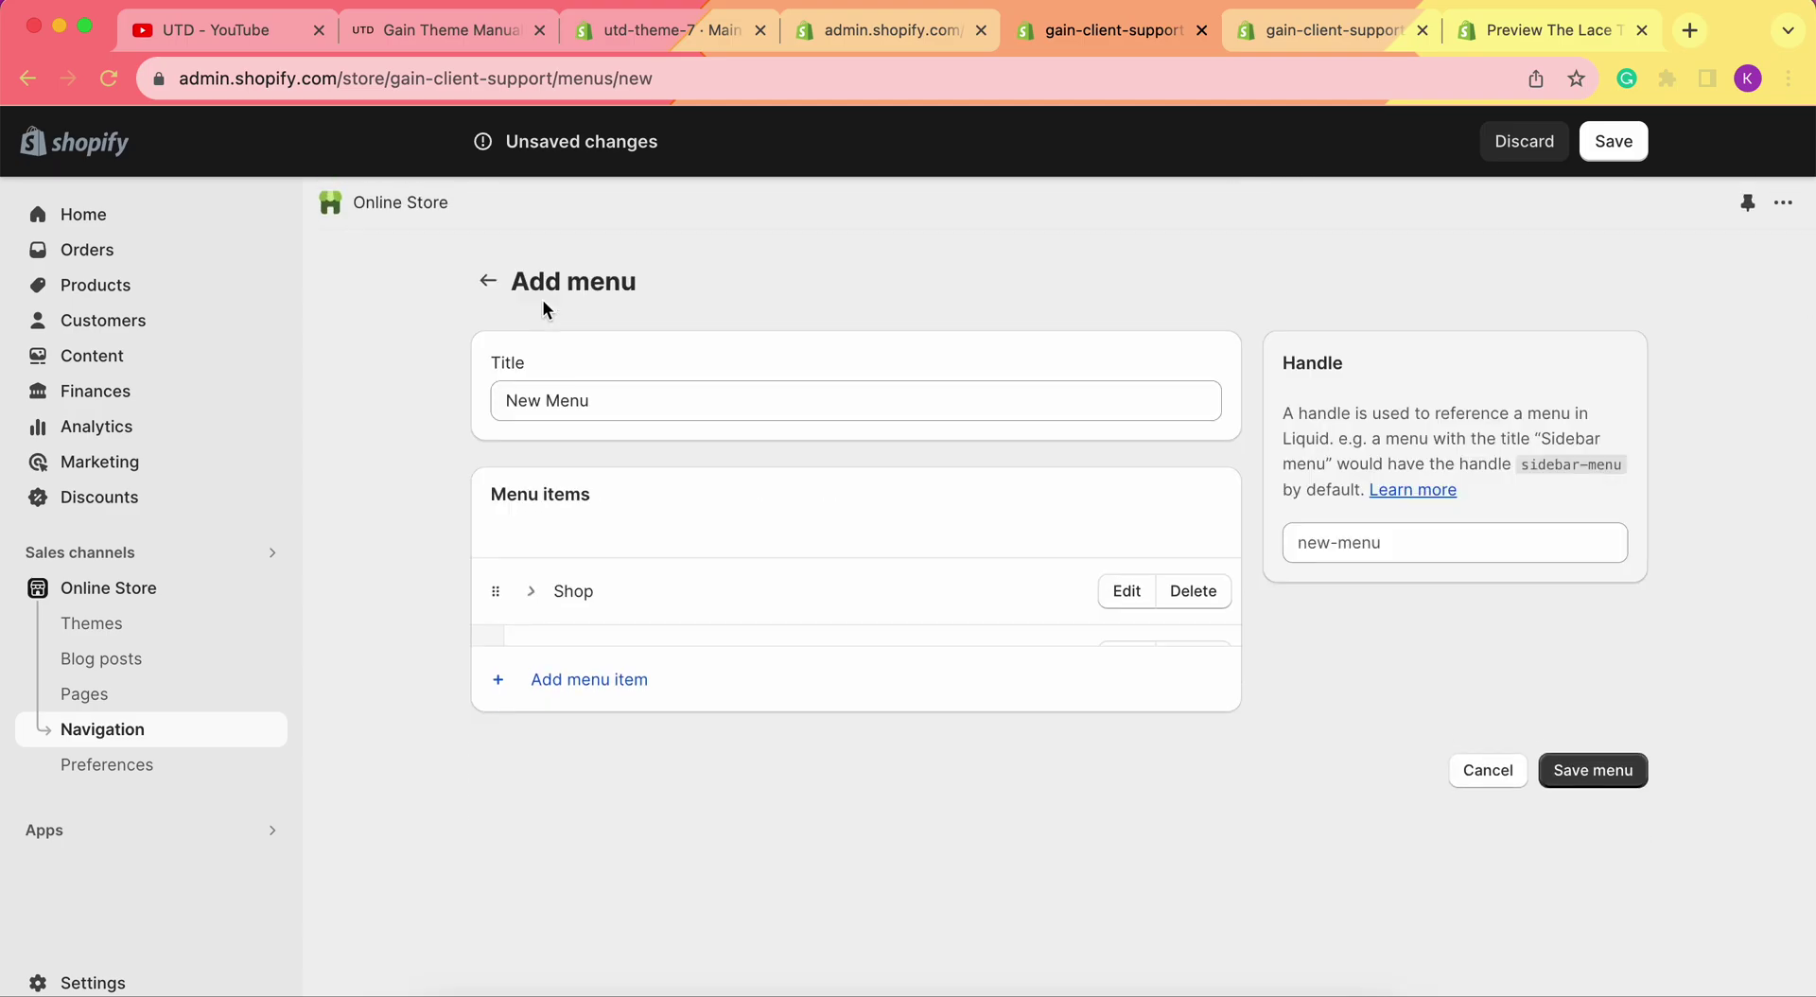
click(527, 596)
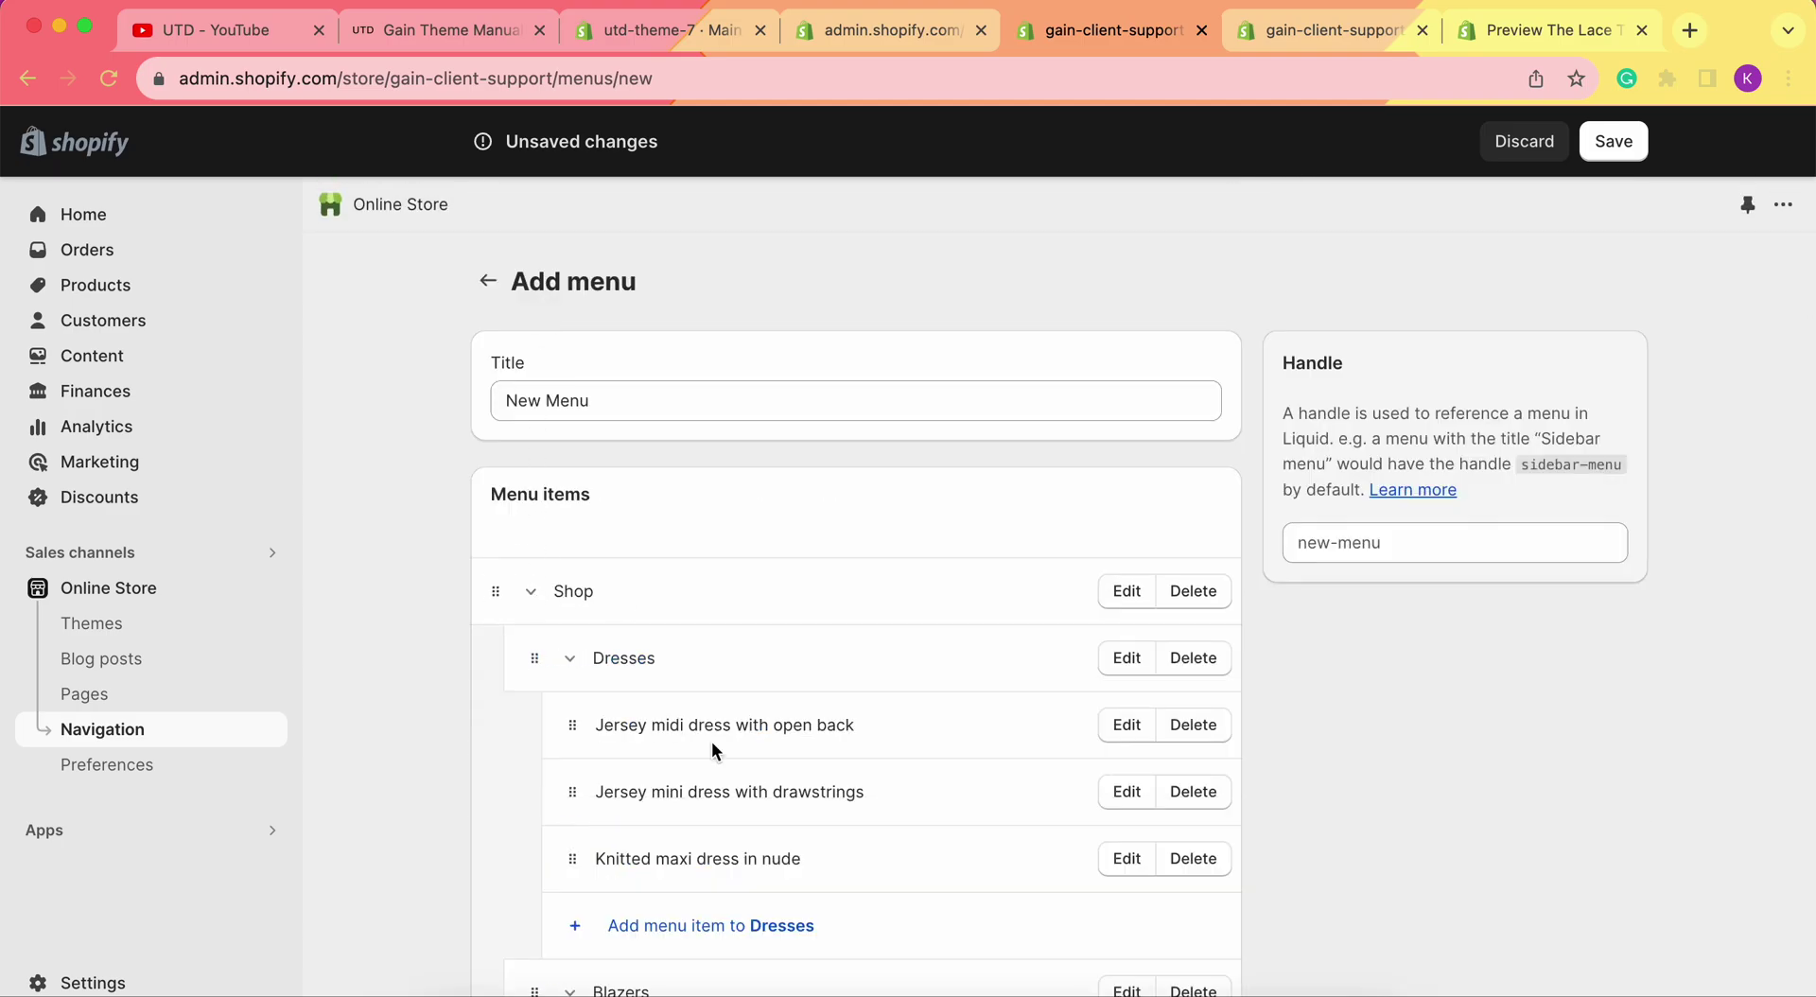
scroll(711, 741, down, 8)
scroll(712, 740, up, 6)
click(533, 425)
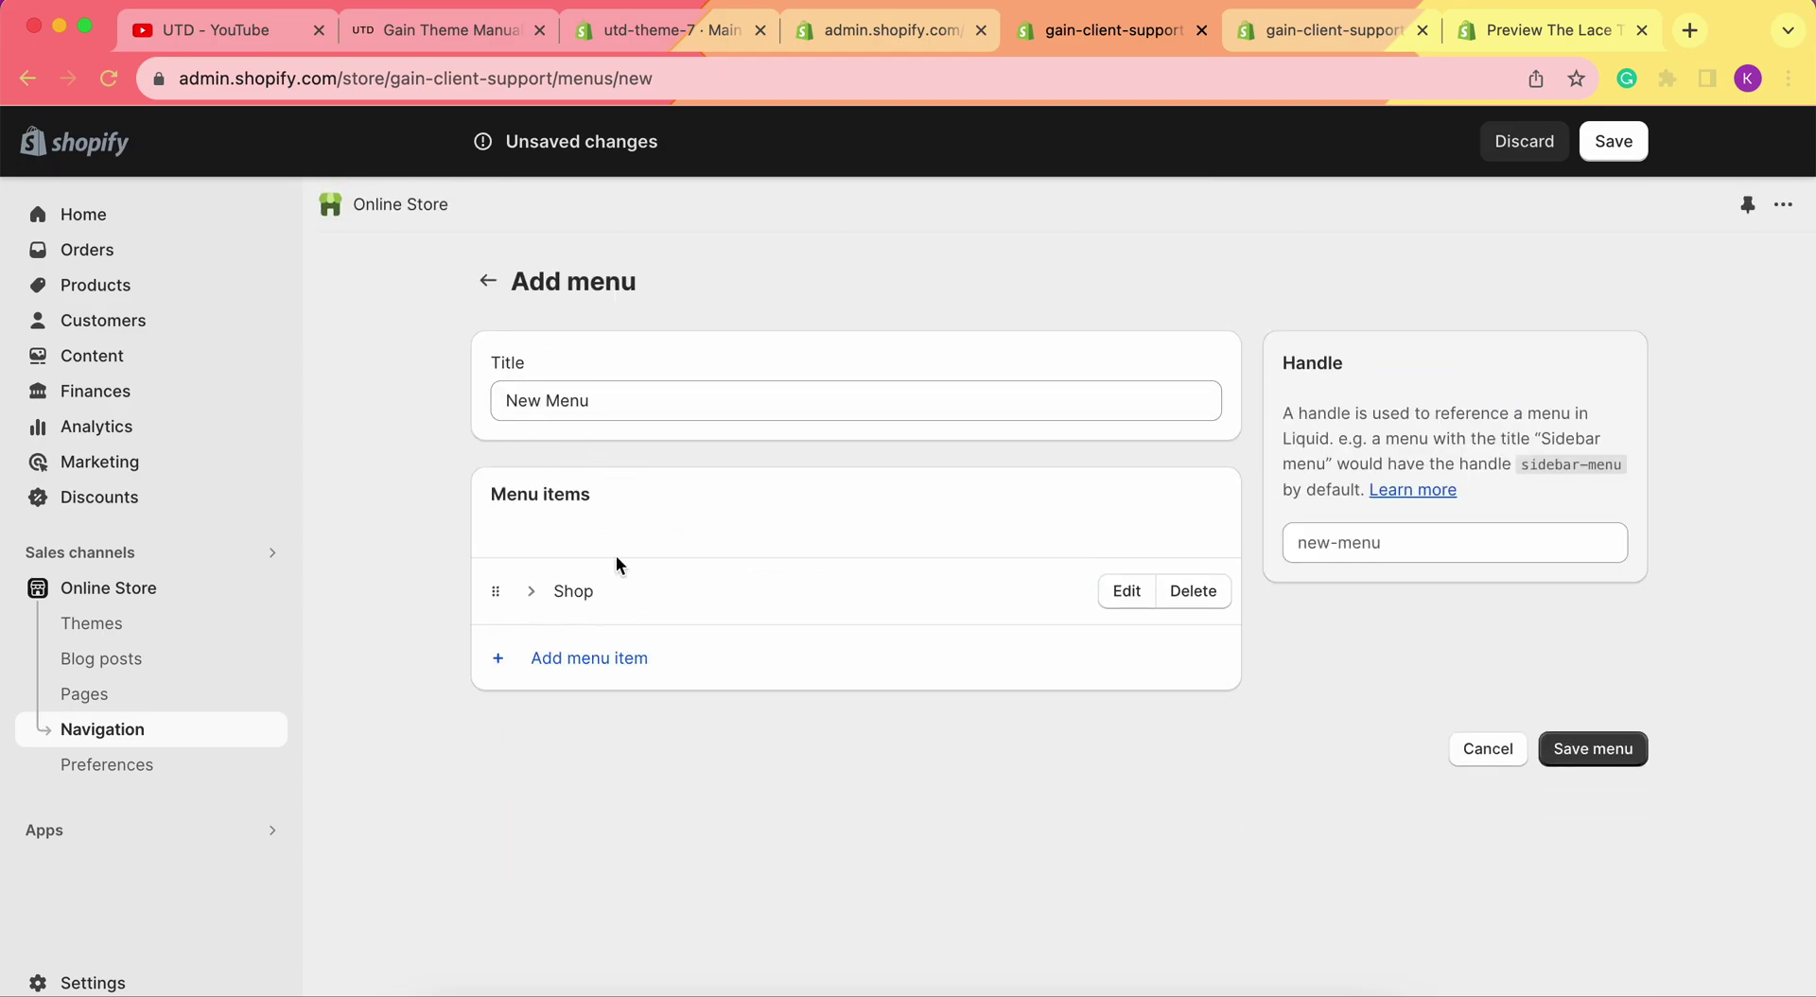
- Check the top-level header items in The Lace theme preview, dismissing the newsletter popup, and return to the new menu's page
click(1524, 43)
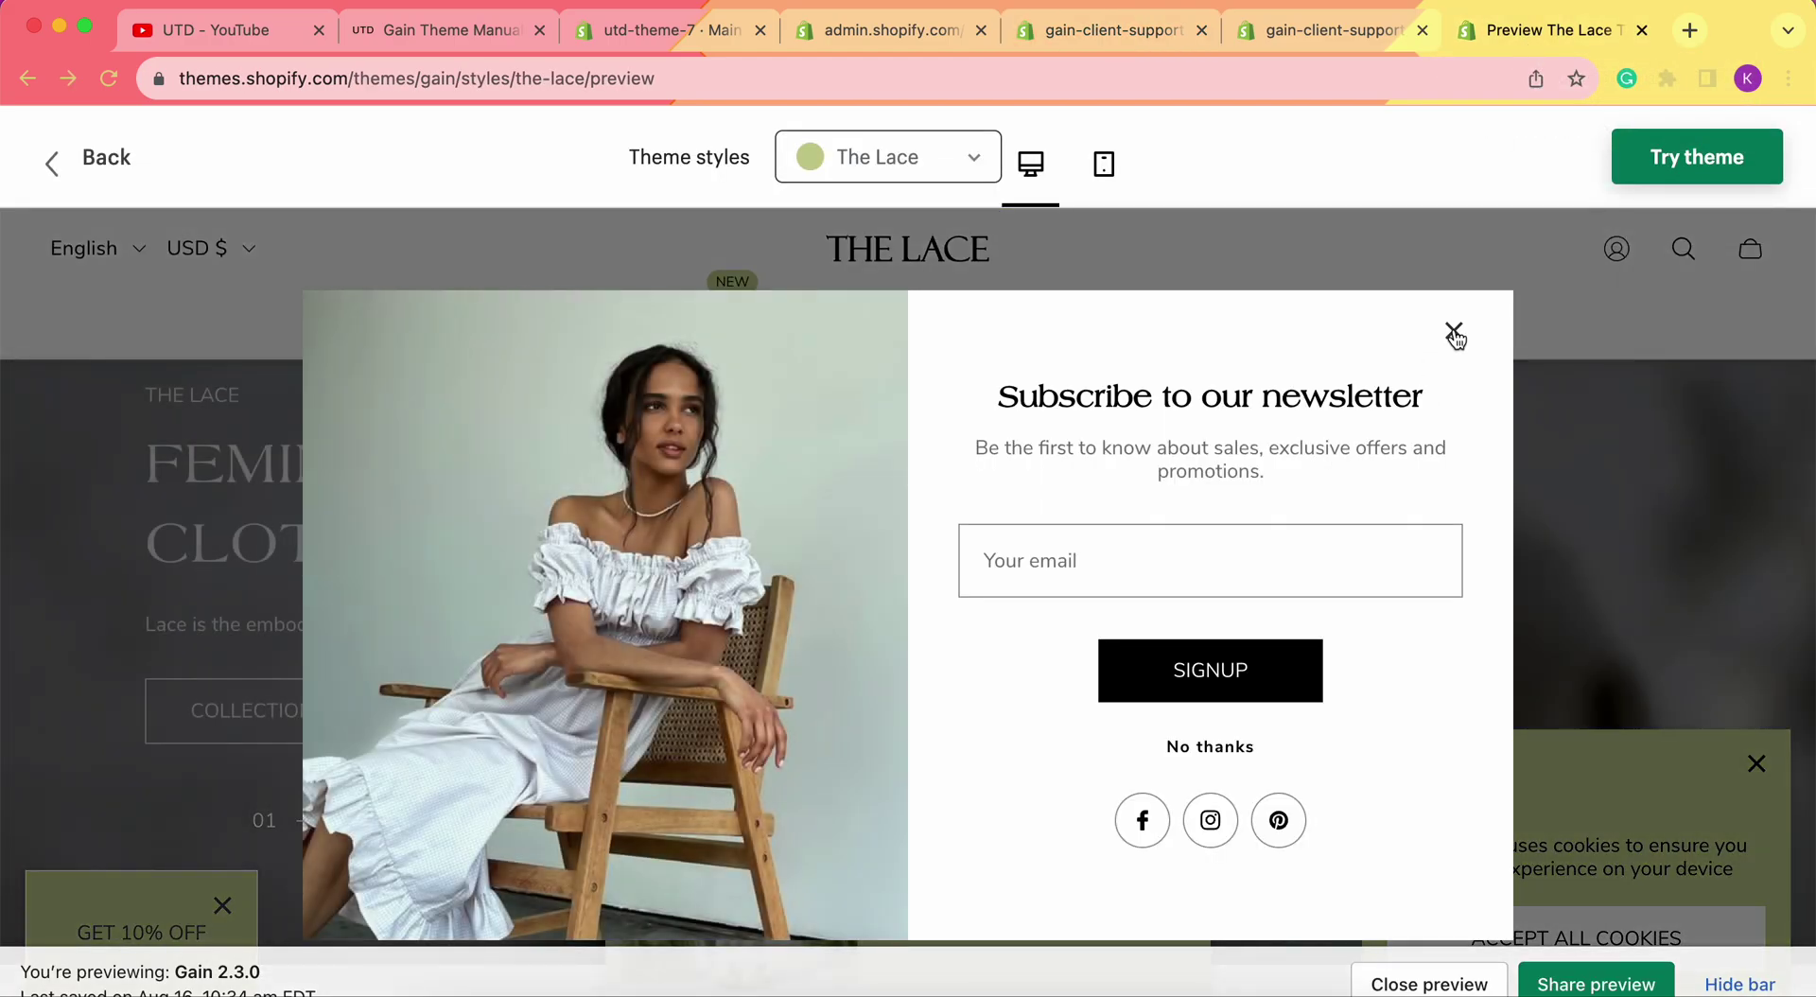
click(1453, 331)
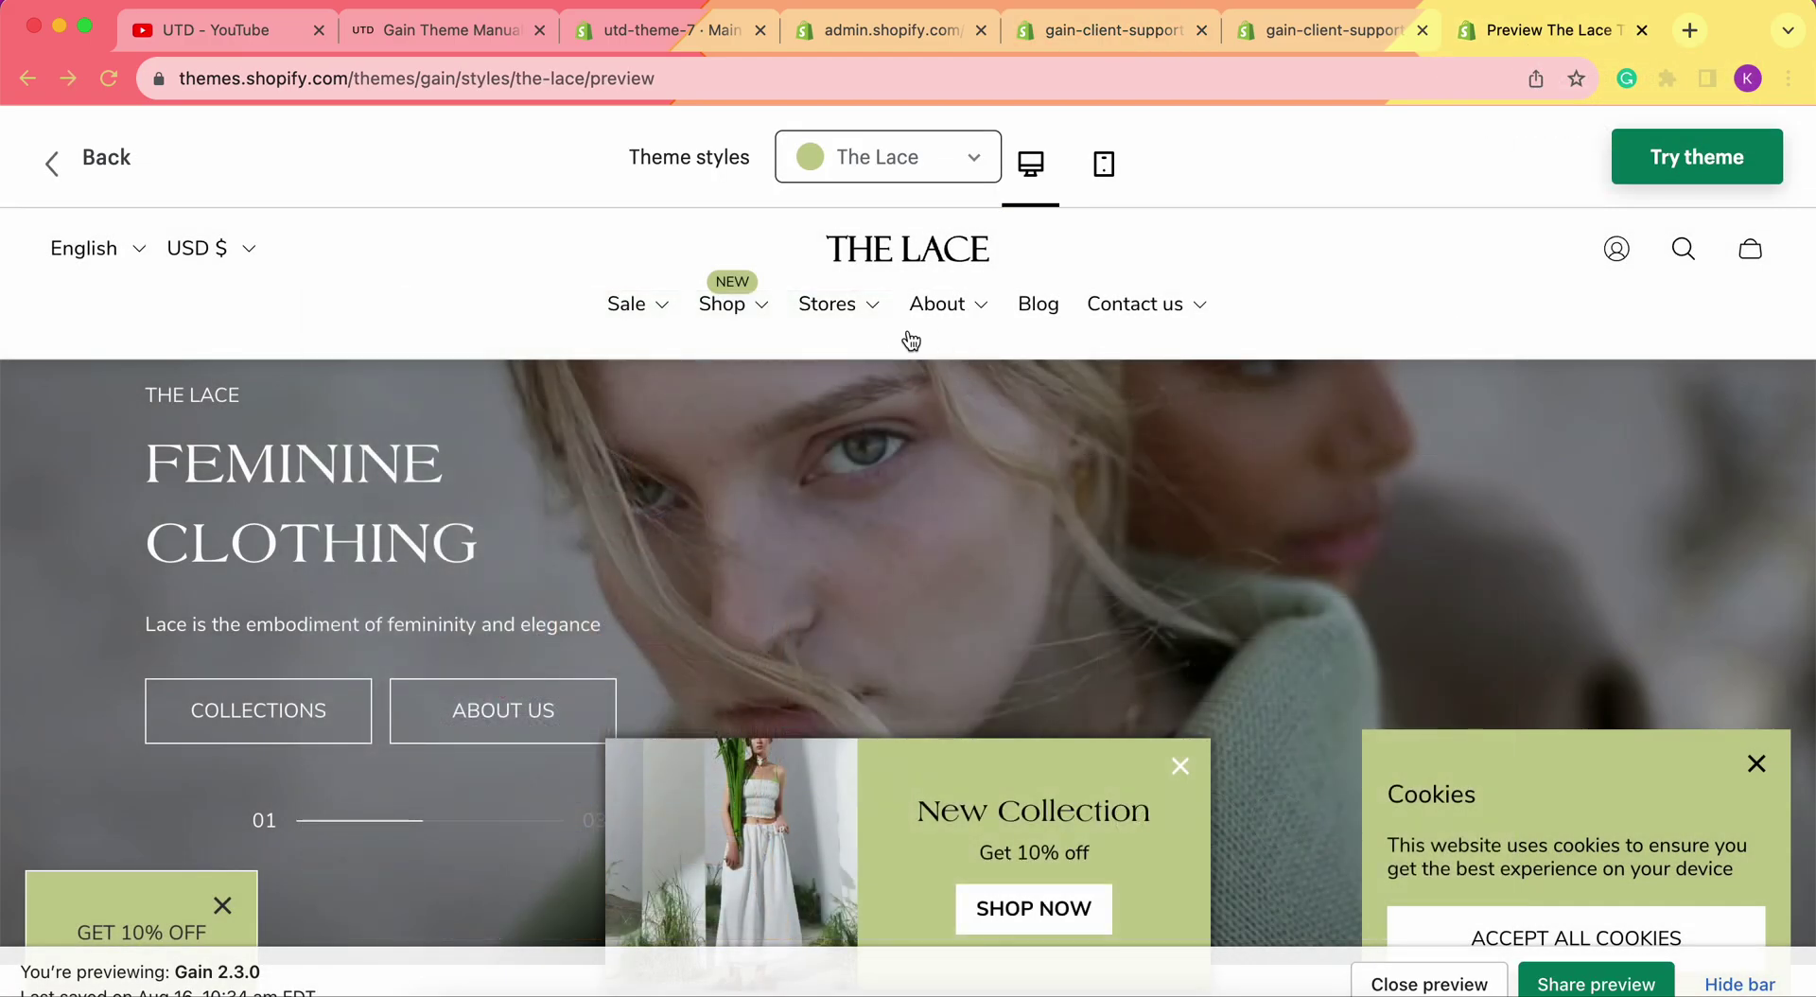
click(856, 312)
click(966, 322)
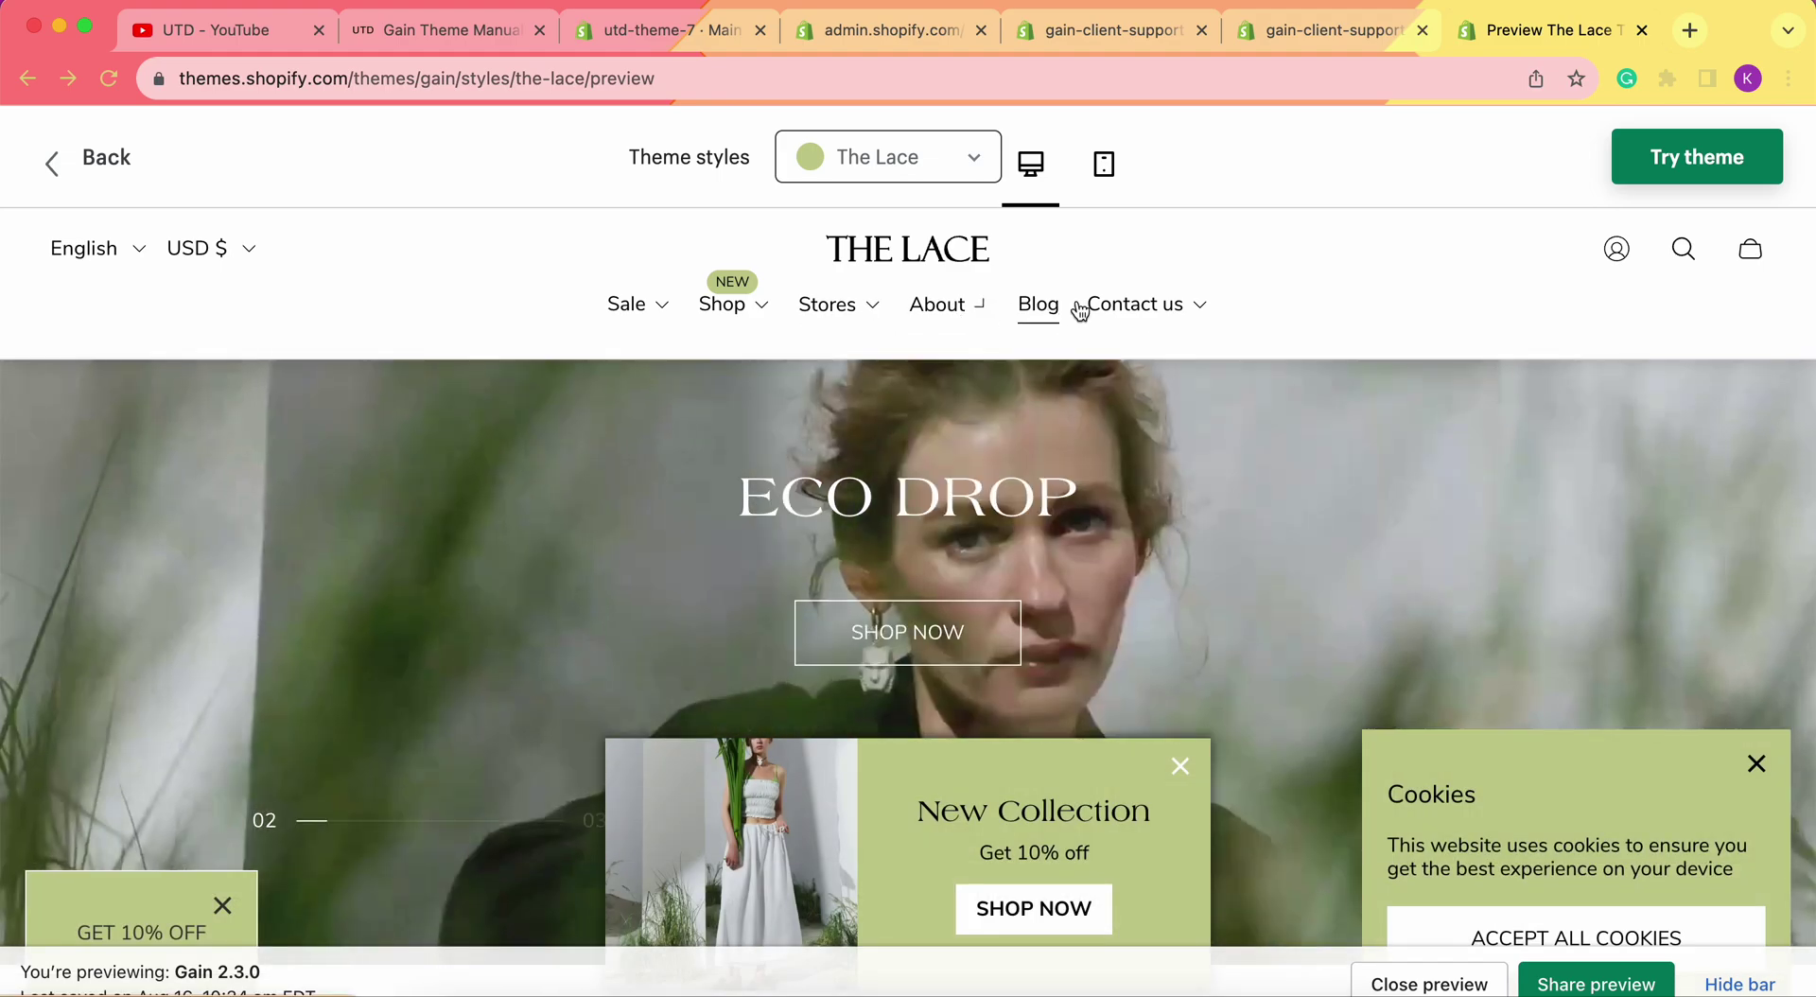
click(1369, 30)
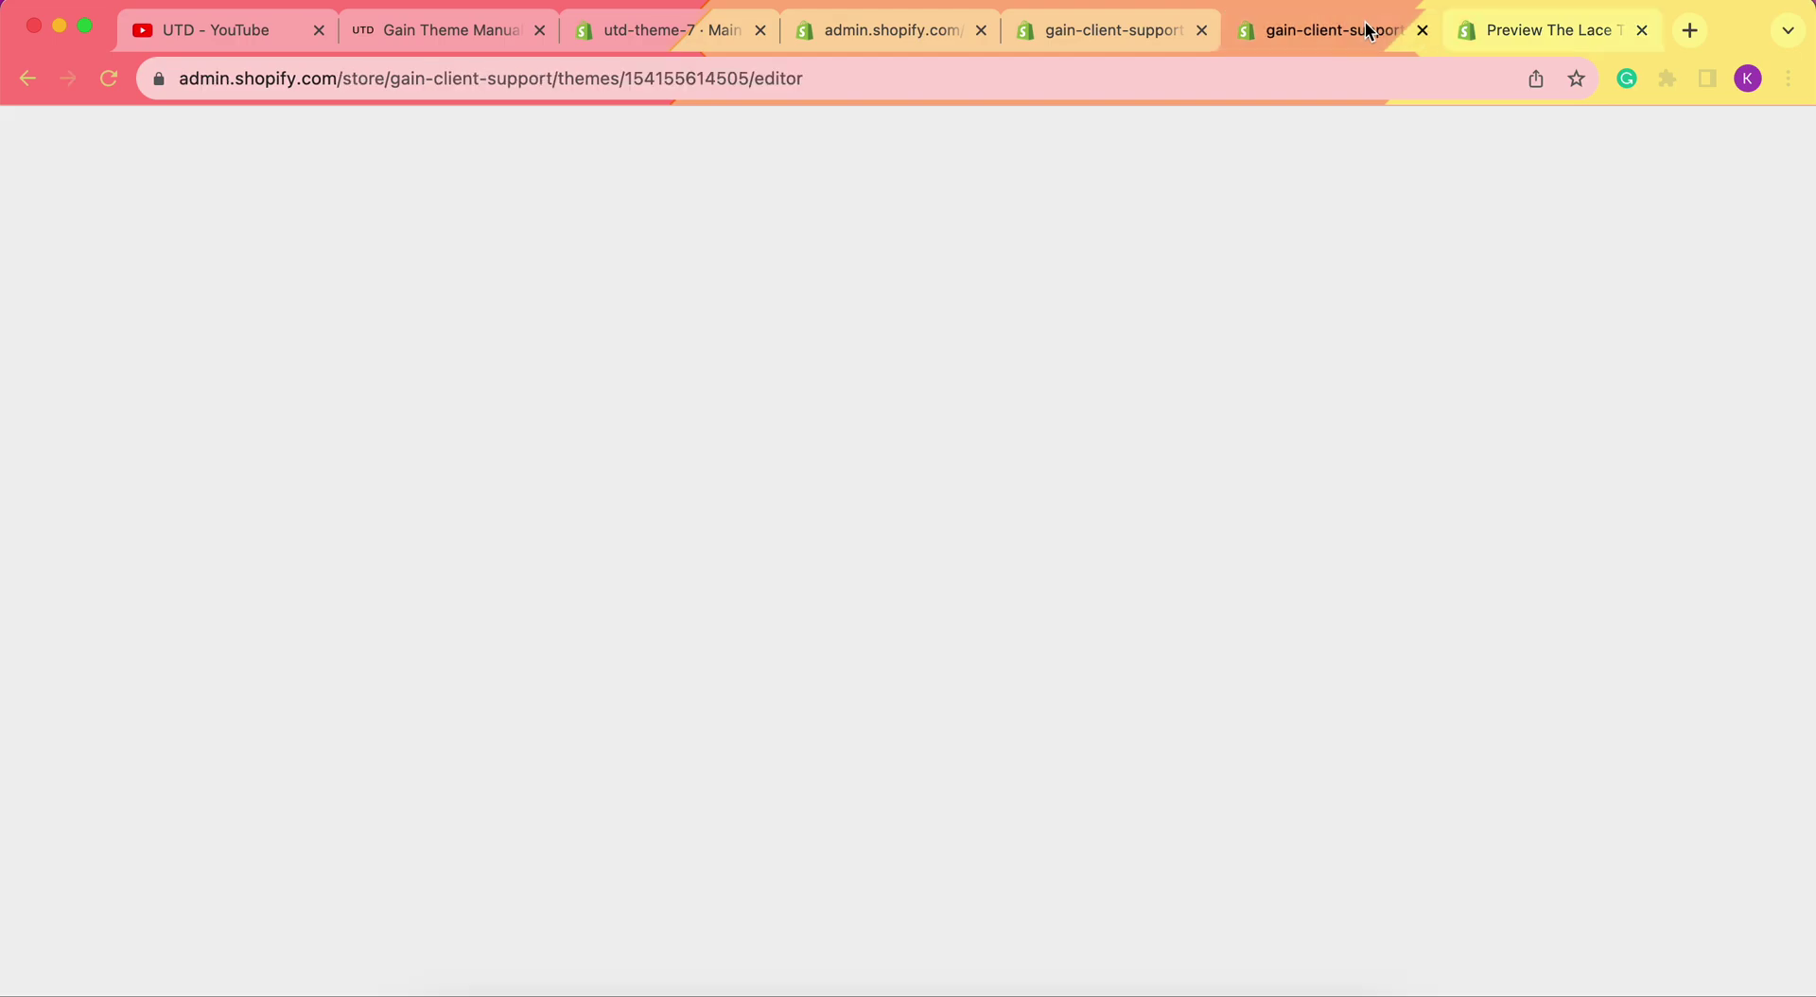
click(1107, 30)
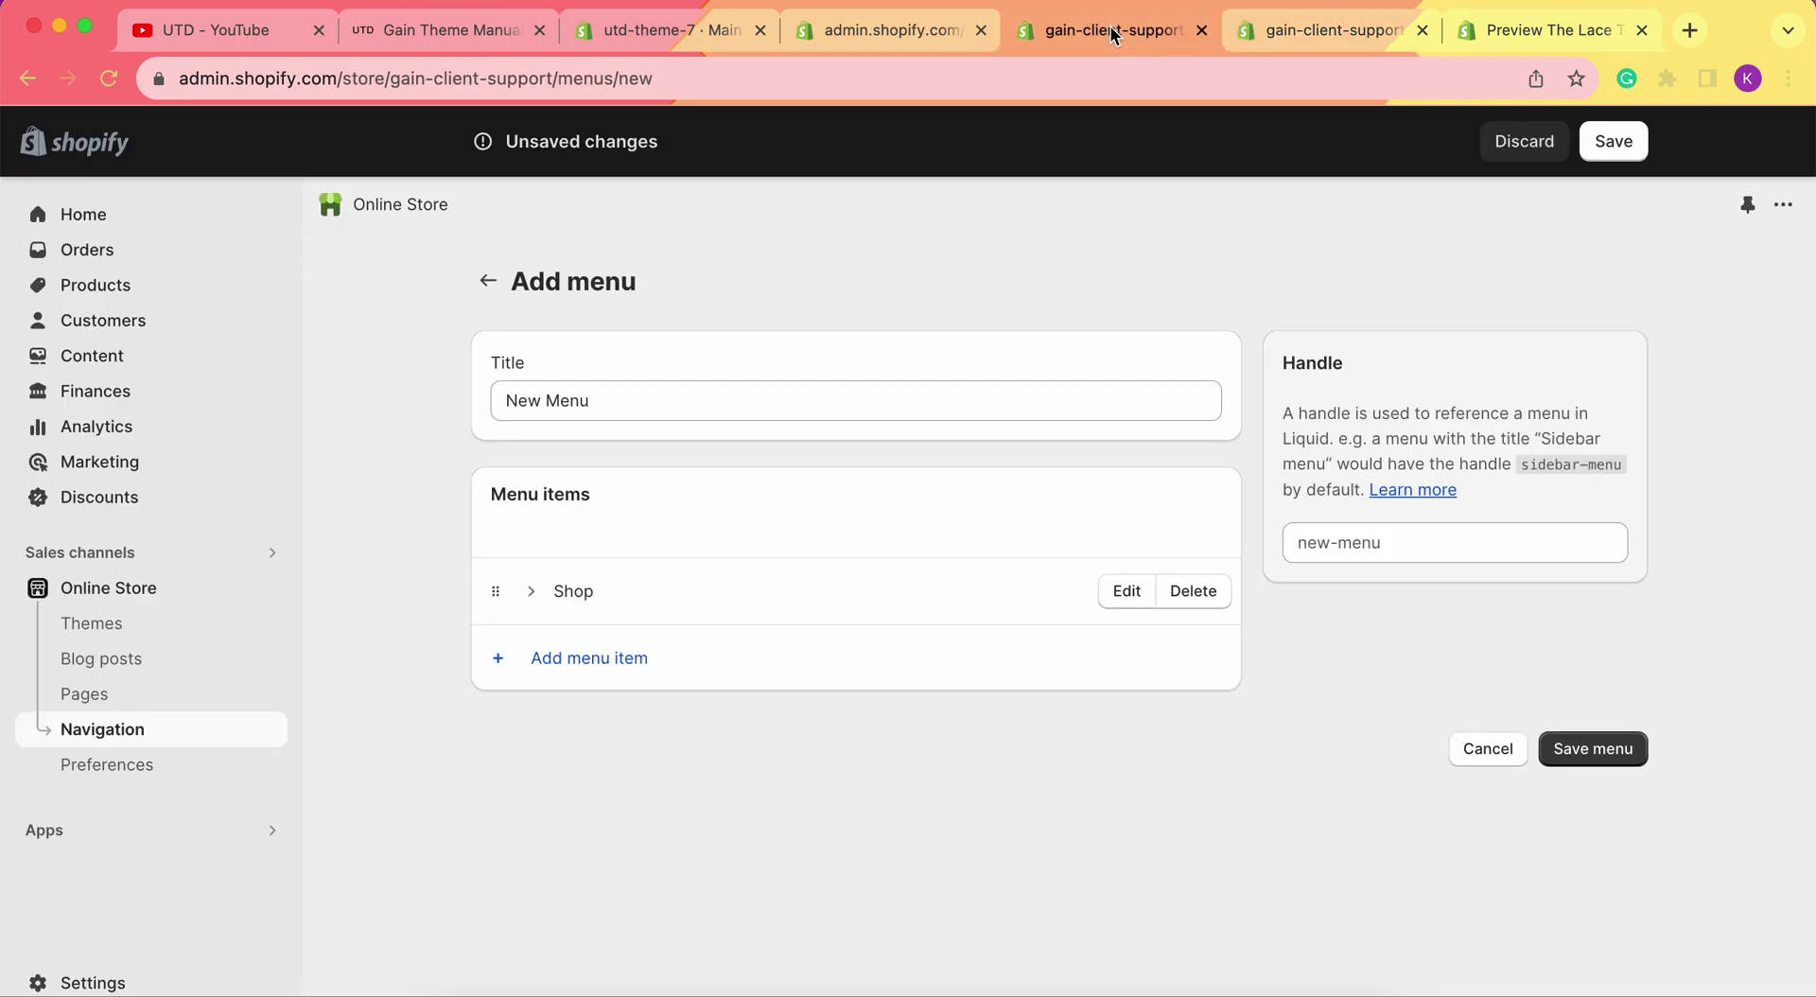
- Add a top-level menu item linked to the blog Blog 1 and name it Blog
click(553, 666)
click(1475, 365)
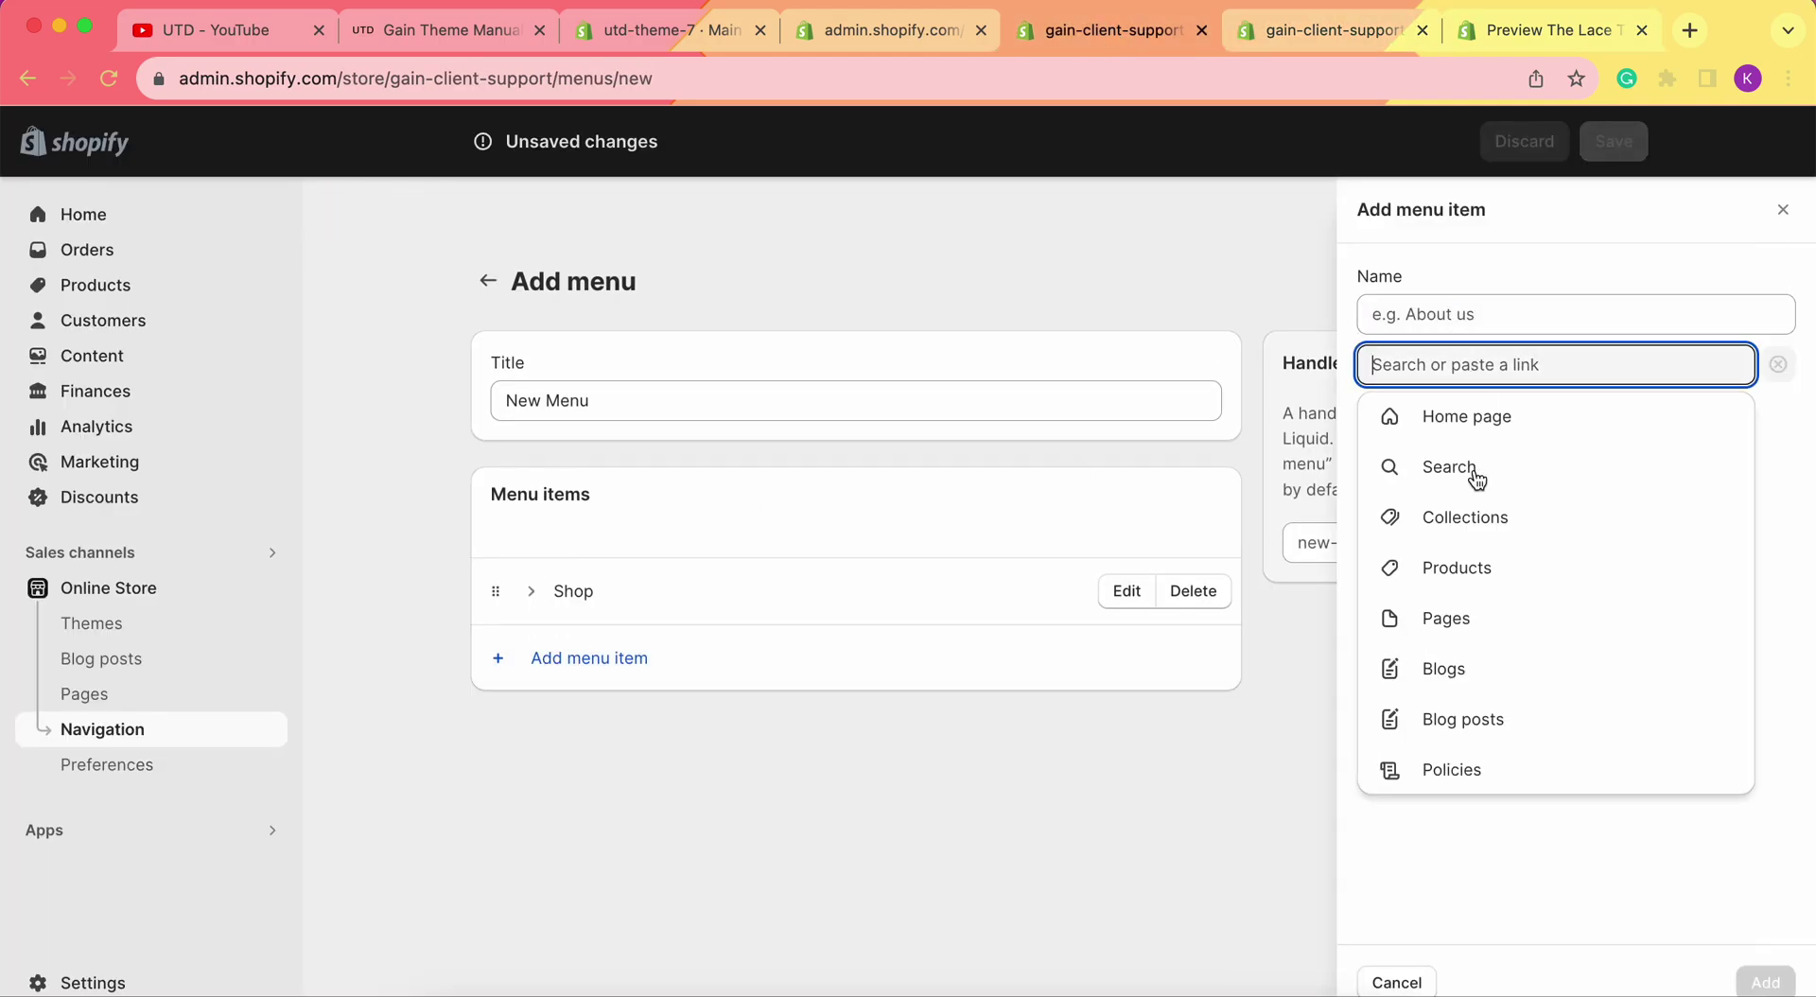
click(1472, 669)
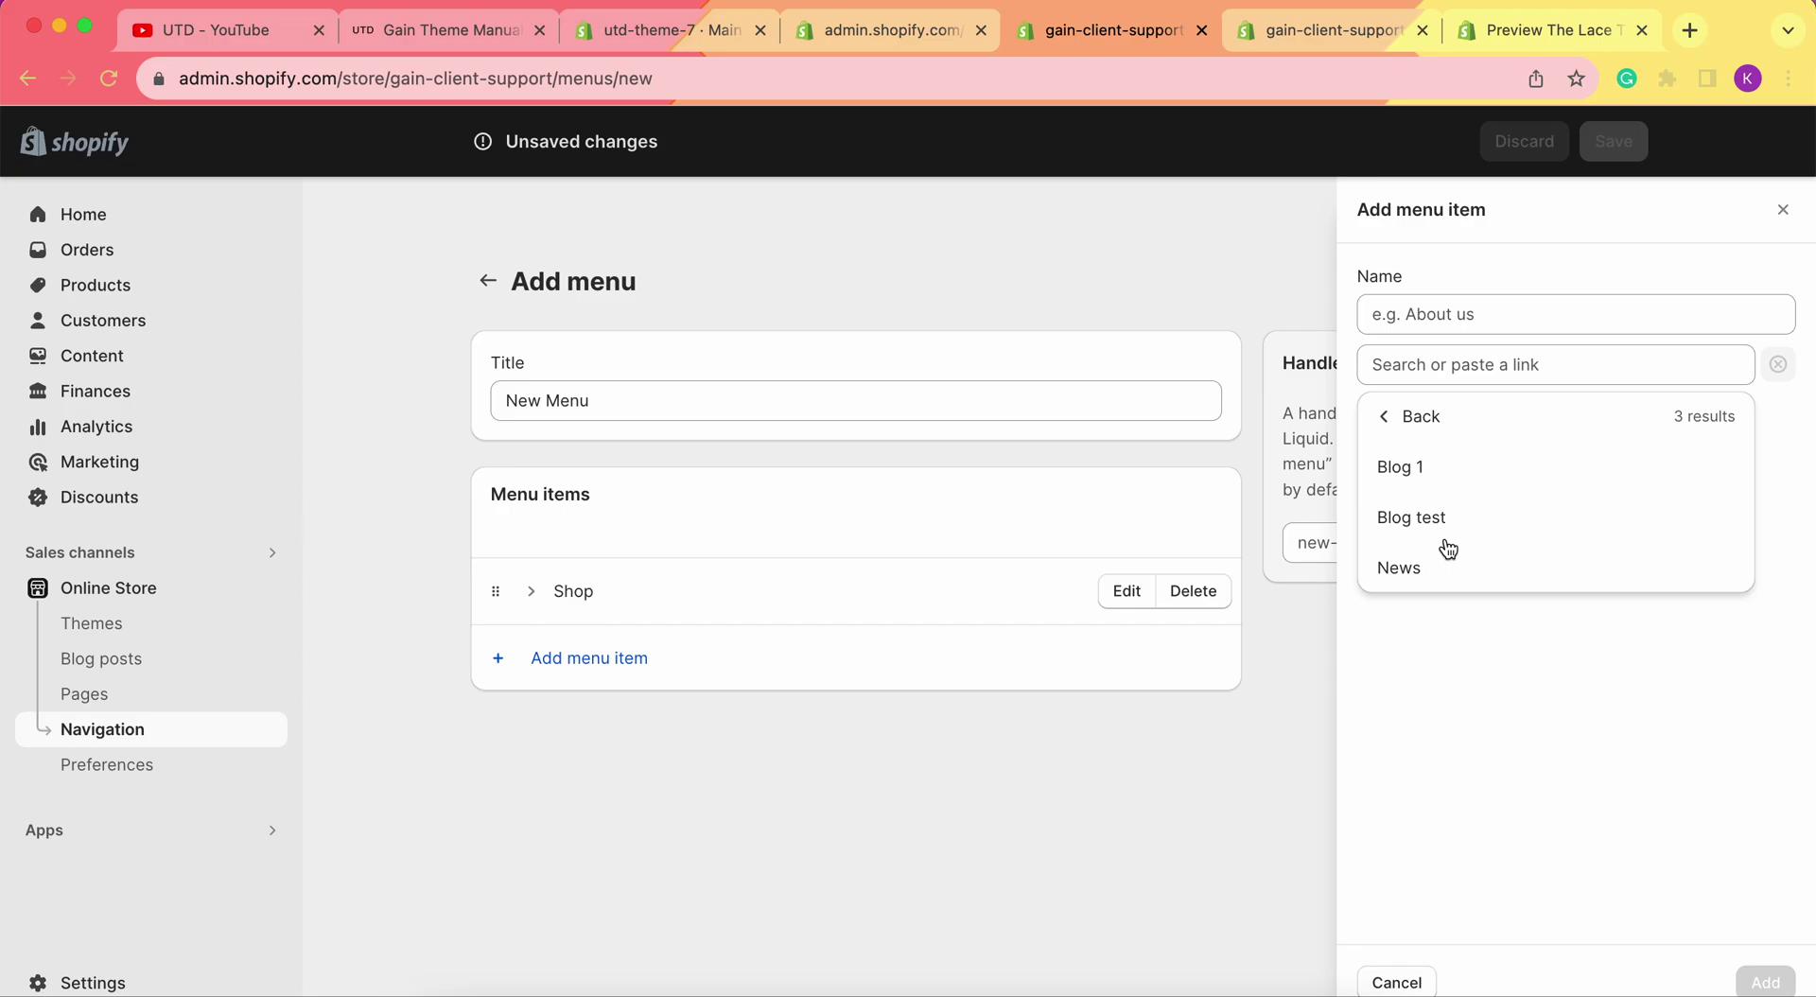
click(1452, 483)
click(1456, 306)
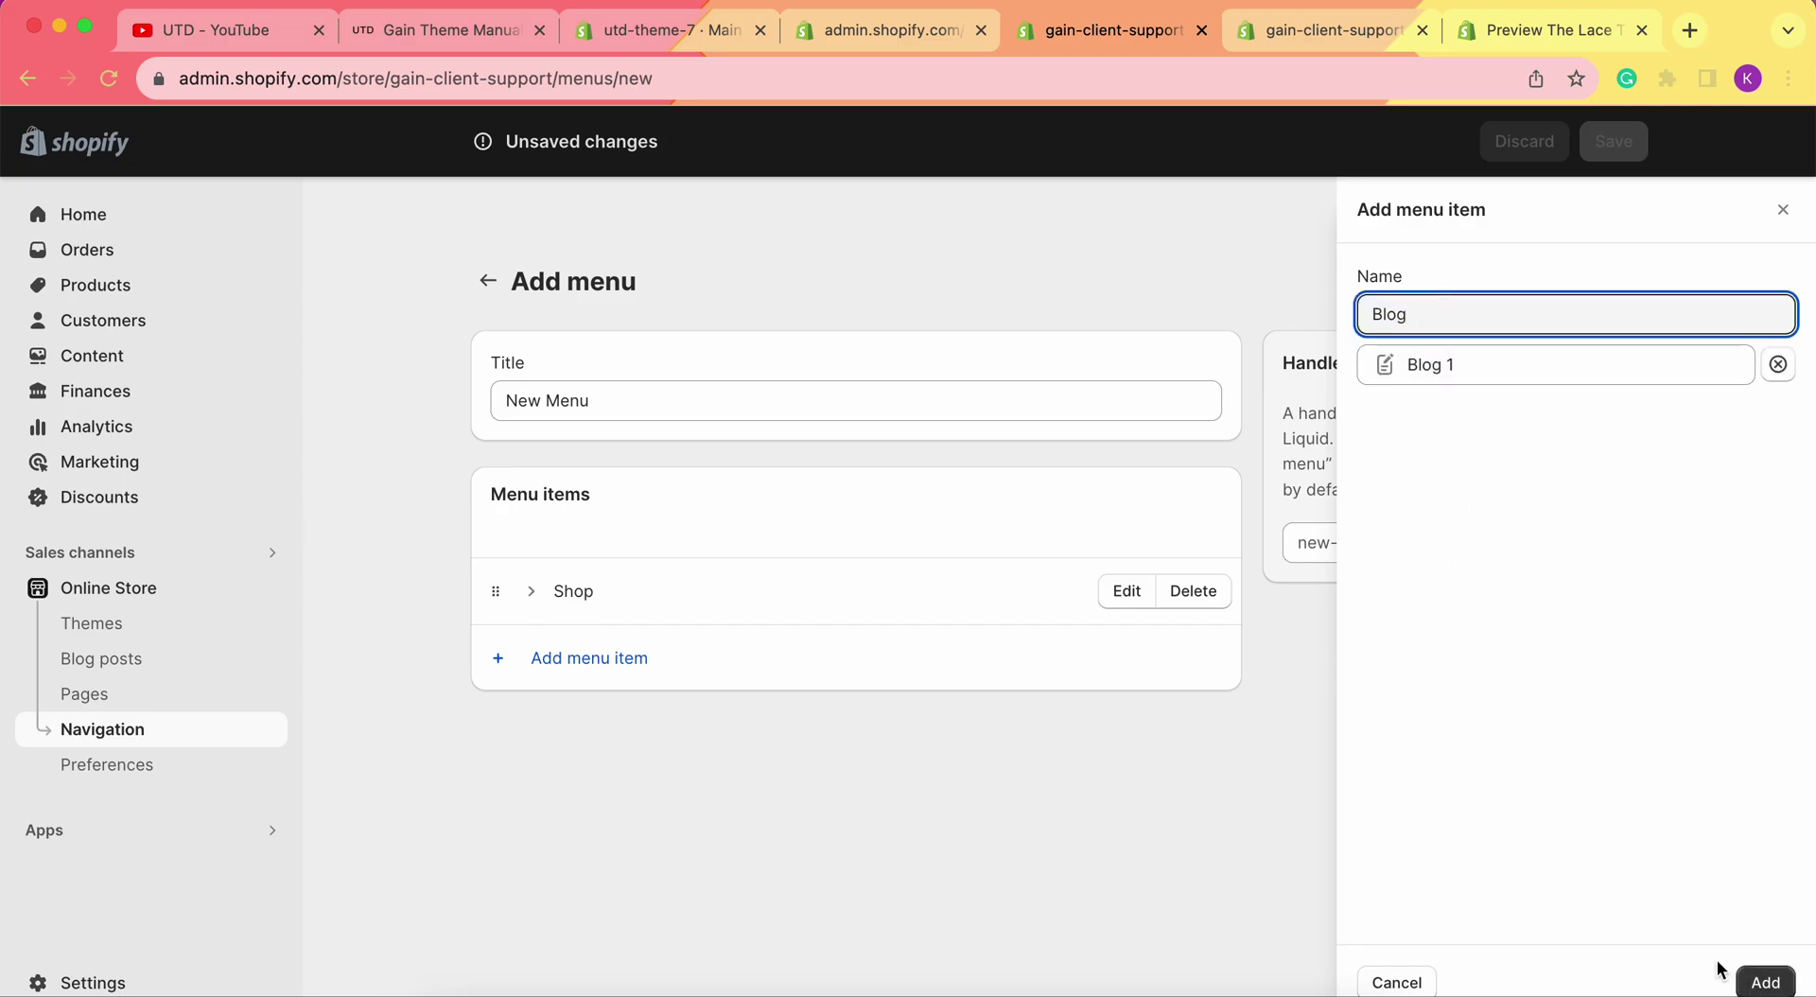
click(1762, 981)
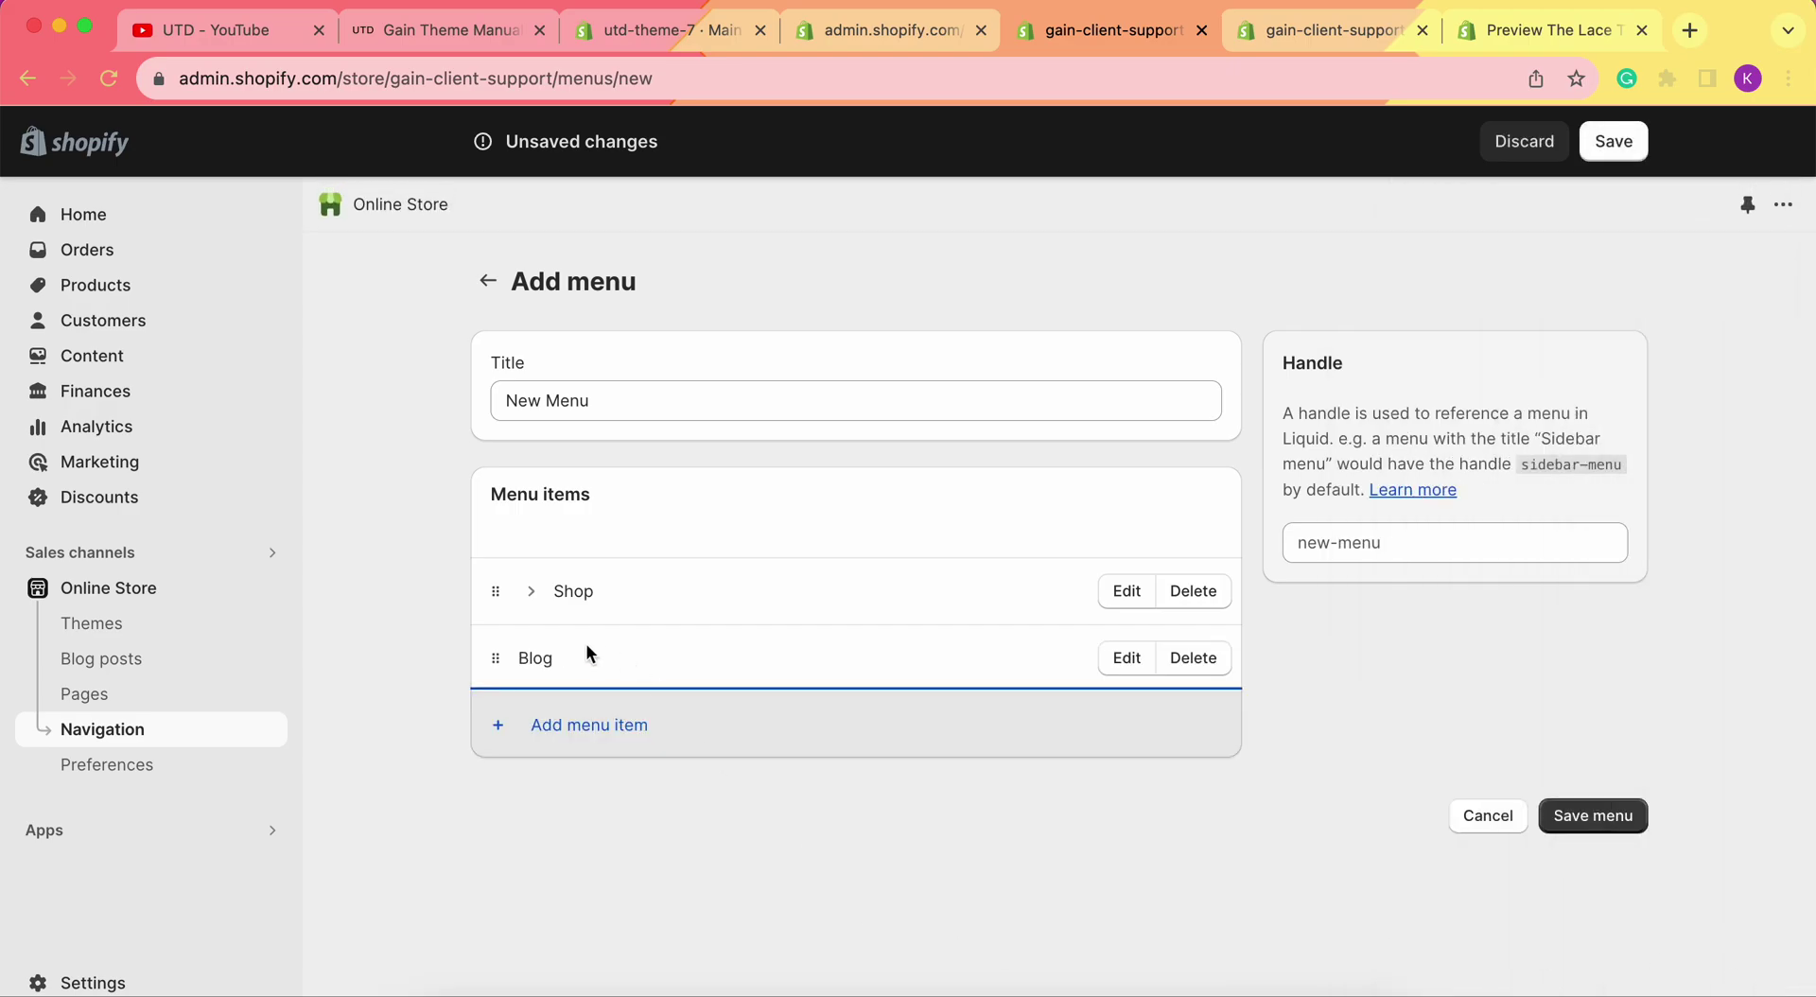
drag(510, 651, 552, 662)
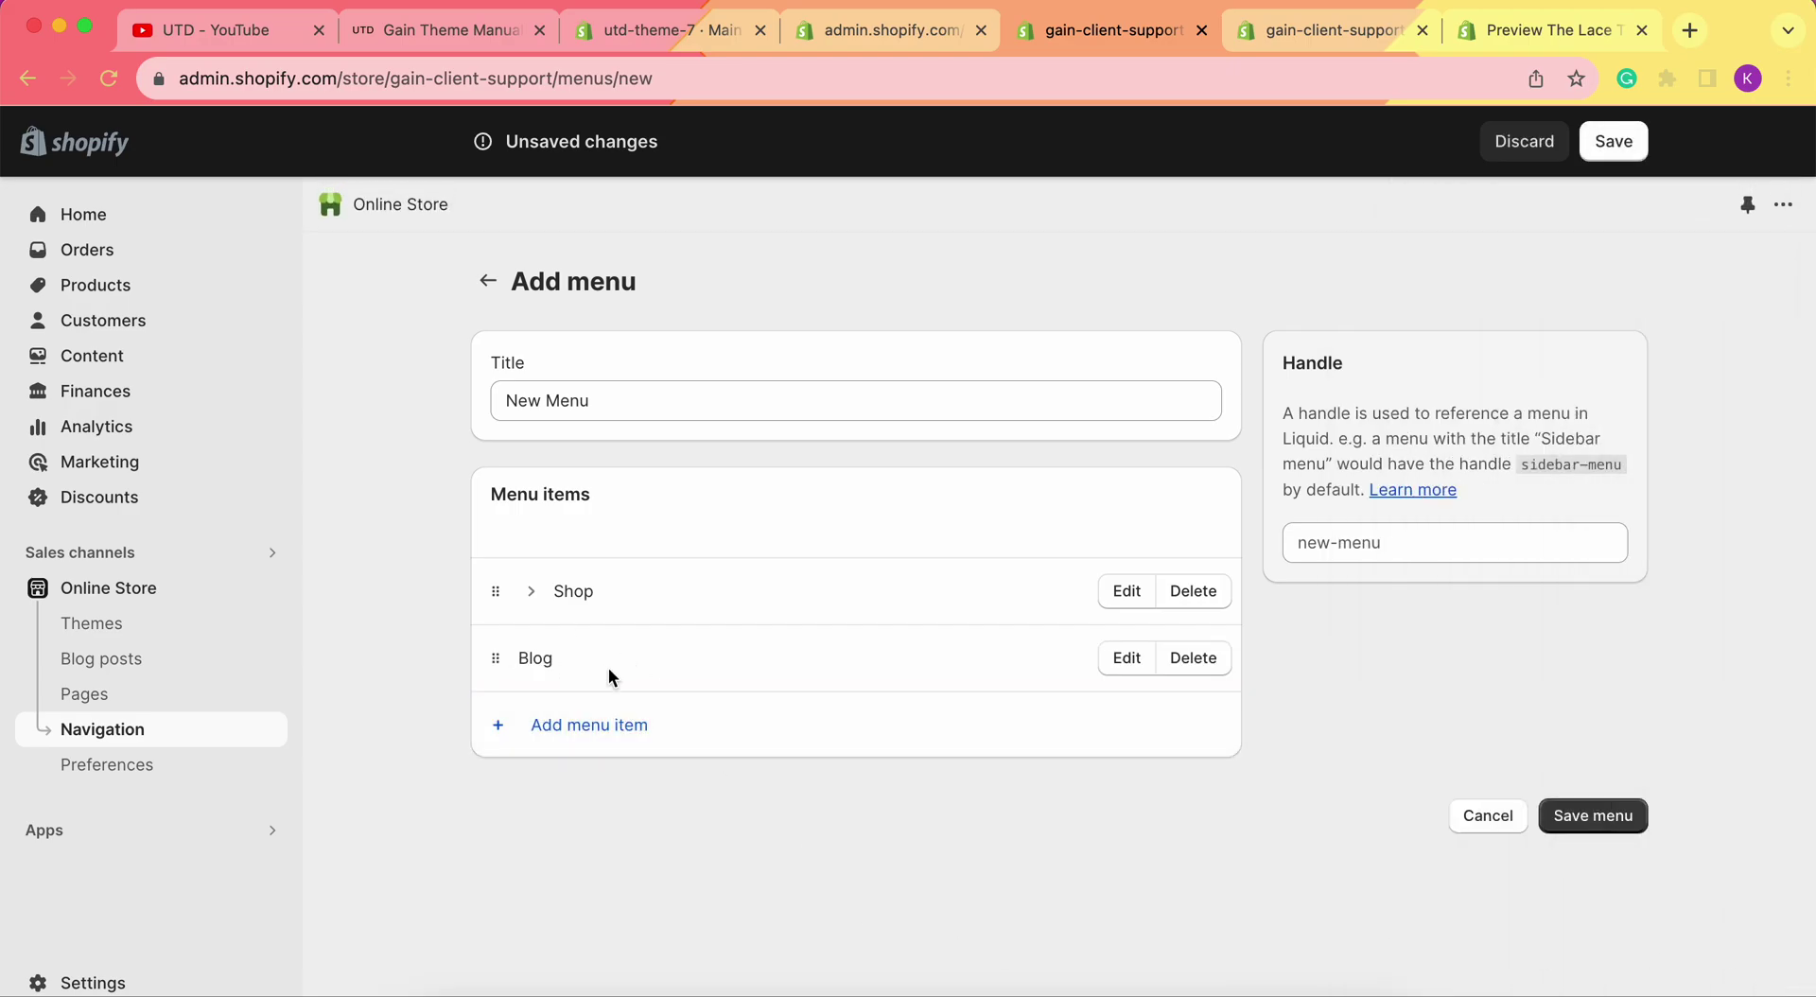
- Add a top-level menu item linked to the Contact page and name it Contact us
click(525, 736)
click(1477, 375)
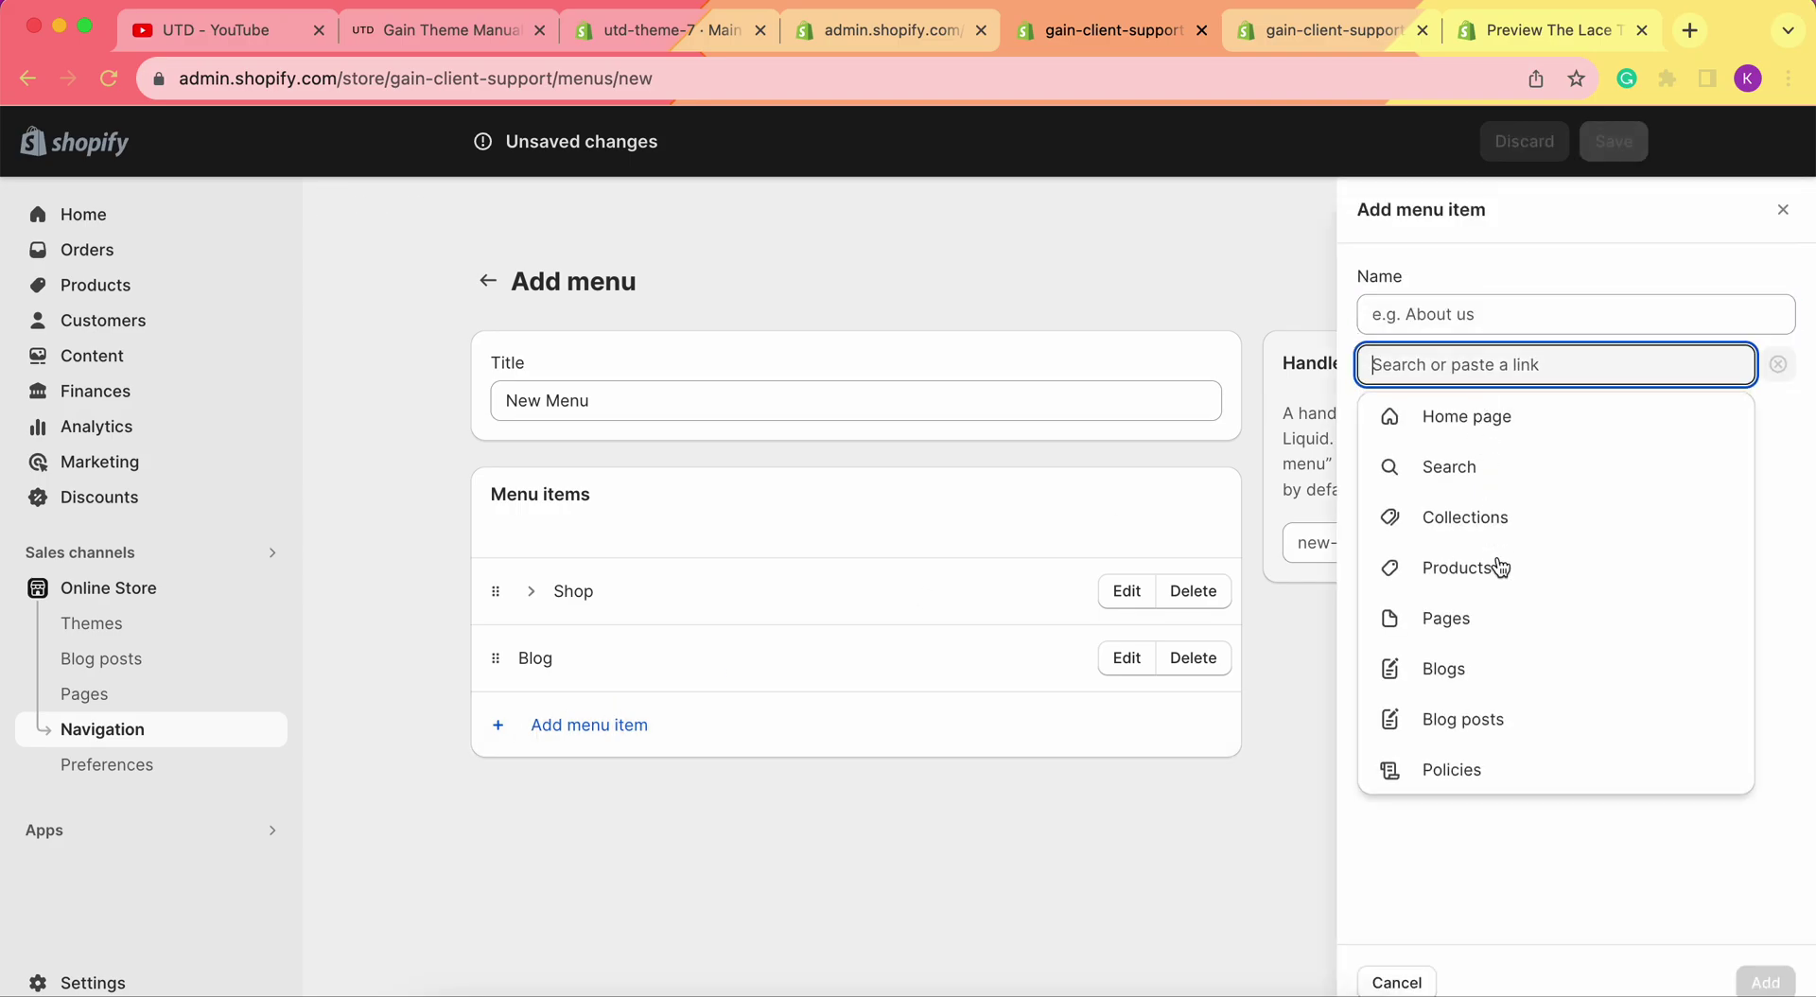
click(1469, 620)
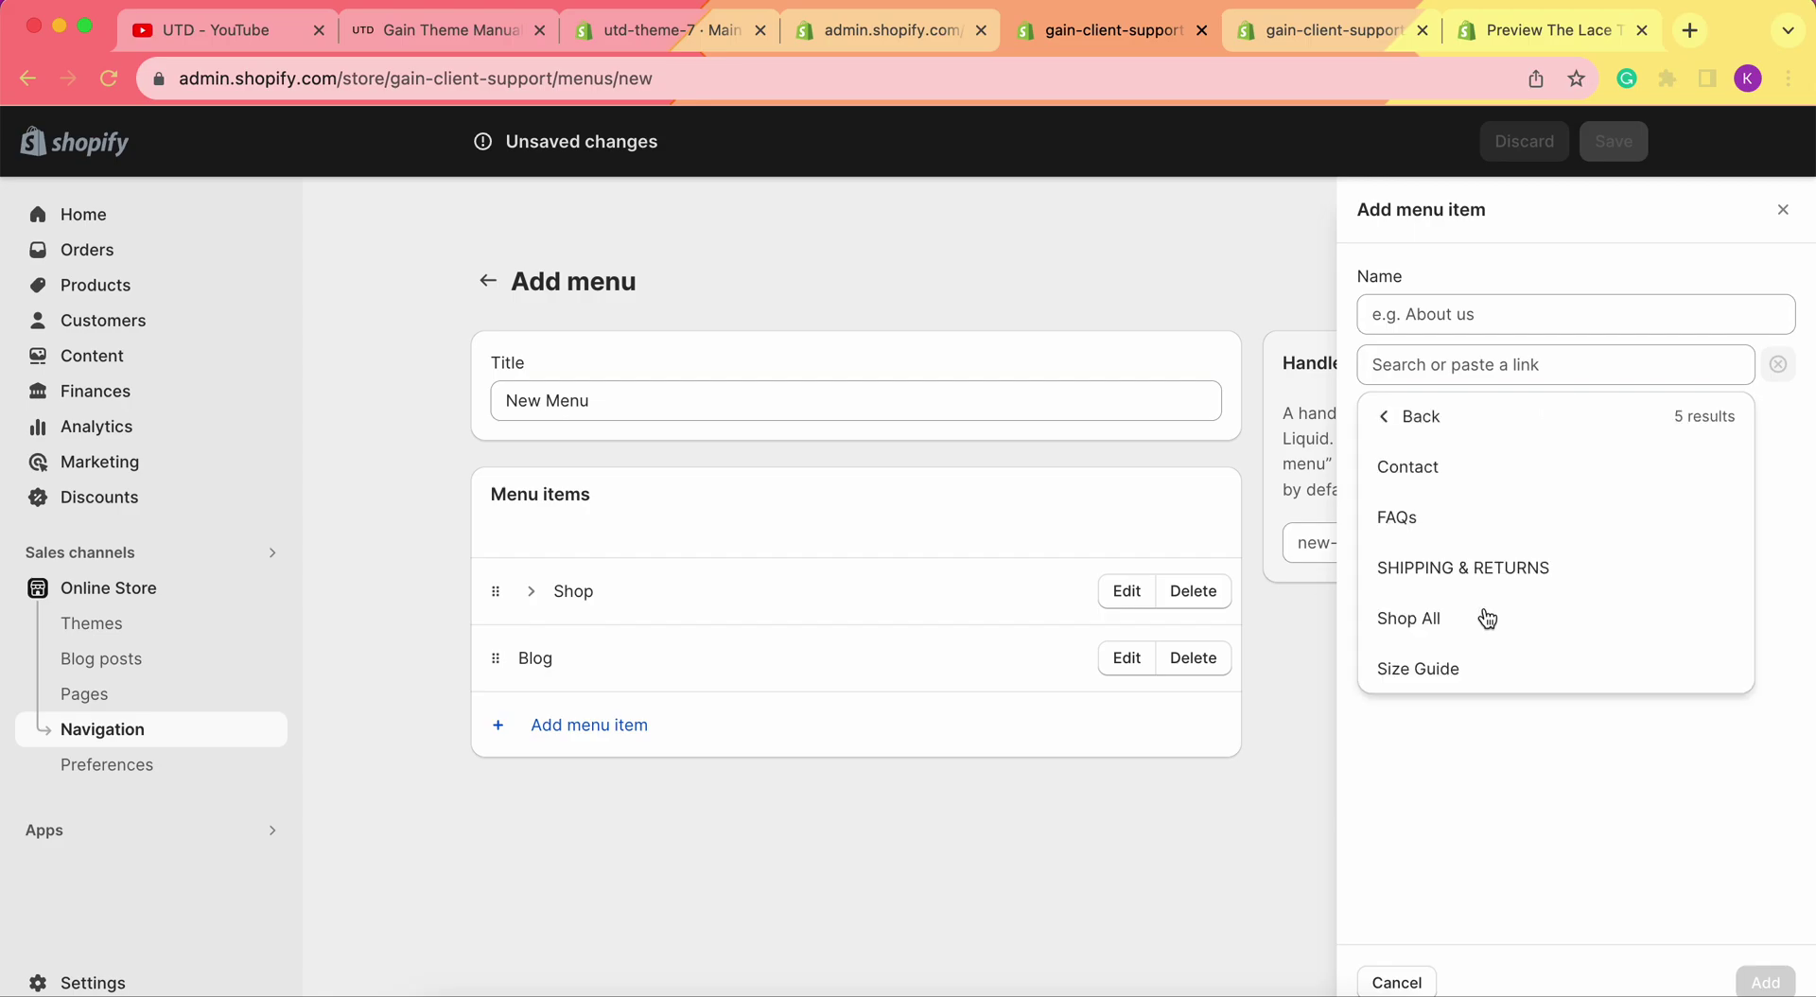
click(1453, 472)
click(1477, 302)
text(us)
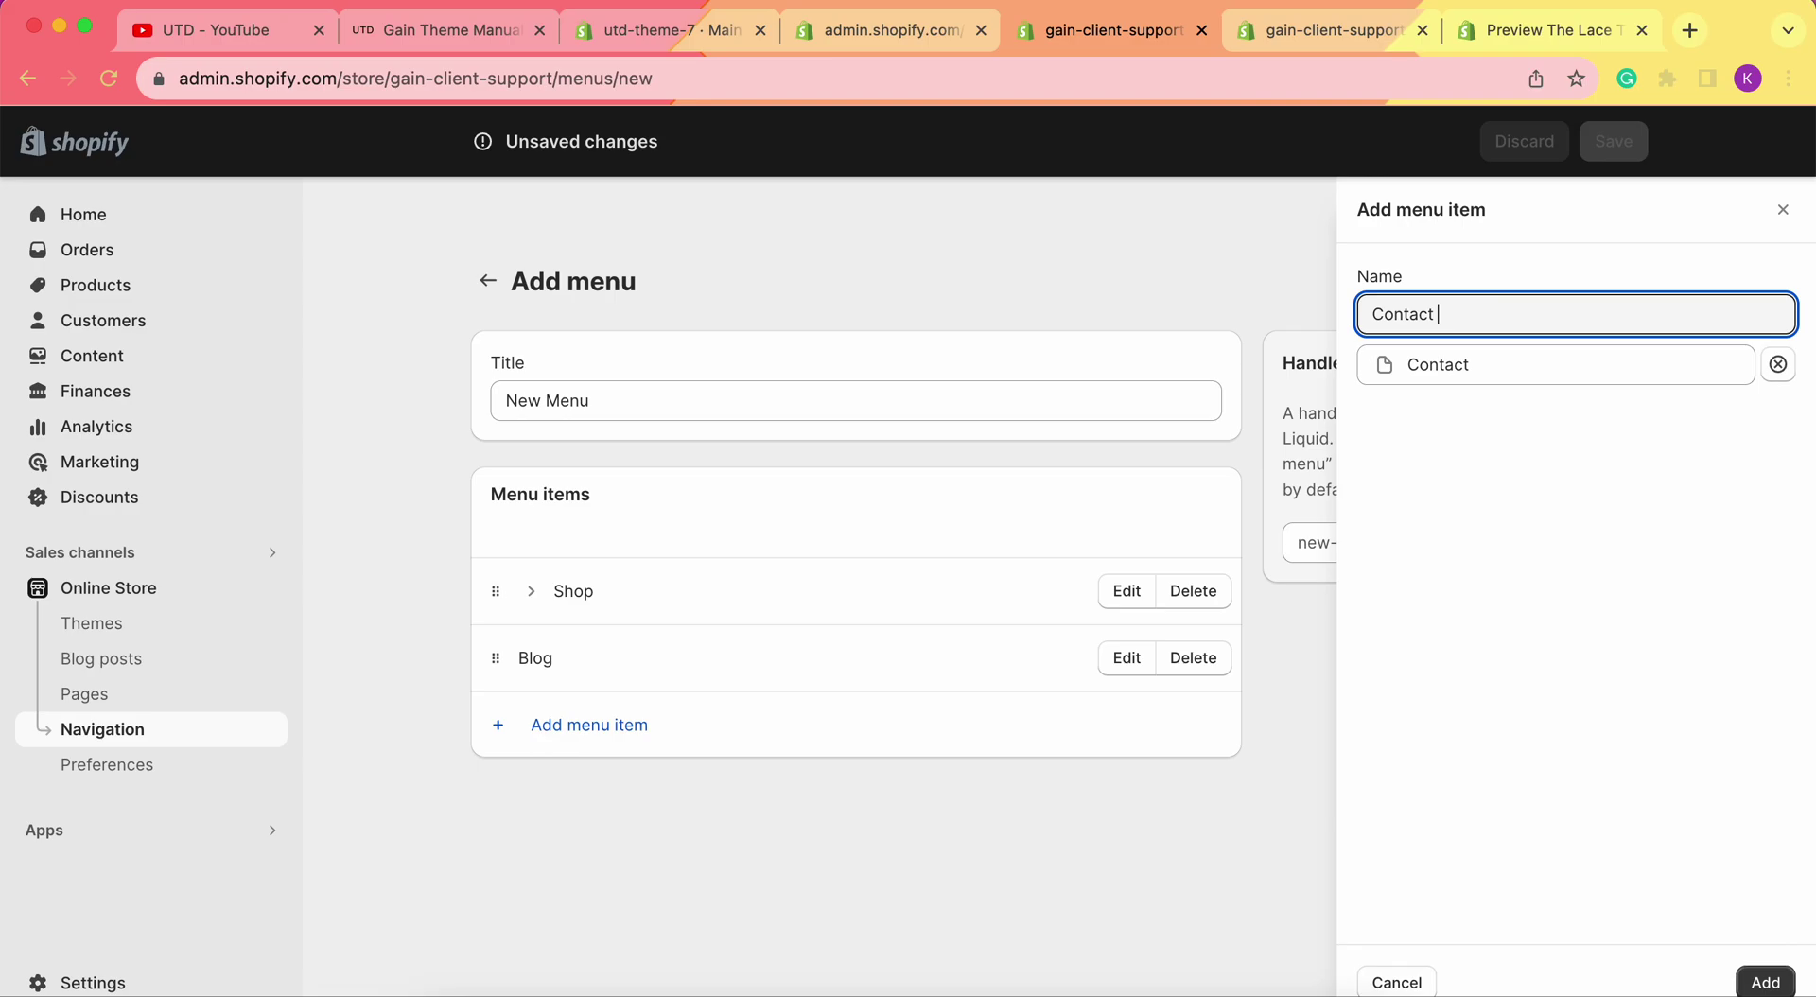
click(1761, 980)
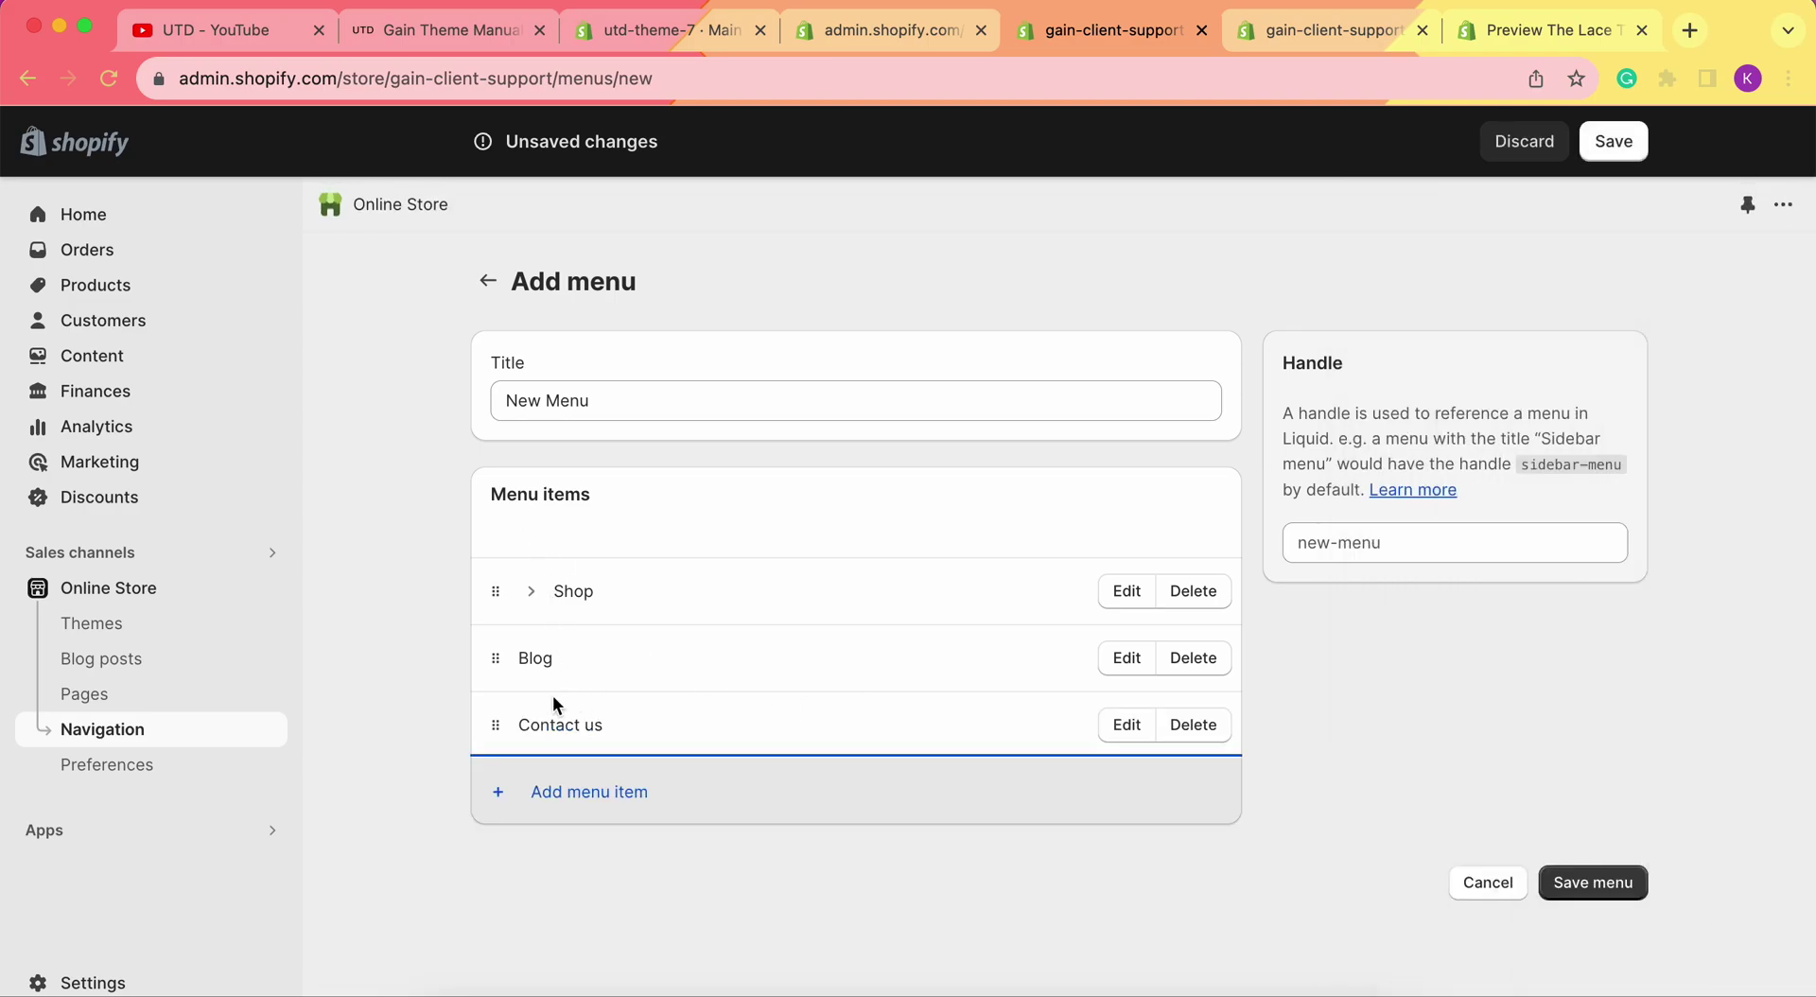
- Start a new top-level menu item, copy the UTD YouTube channel's videos page address, and return to the menu page
click(574, 791)
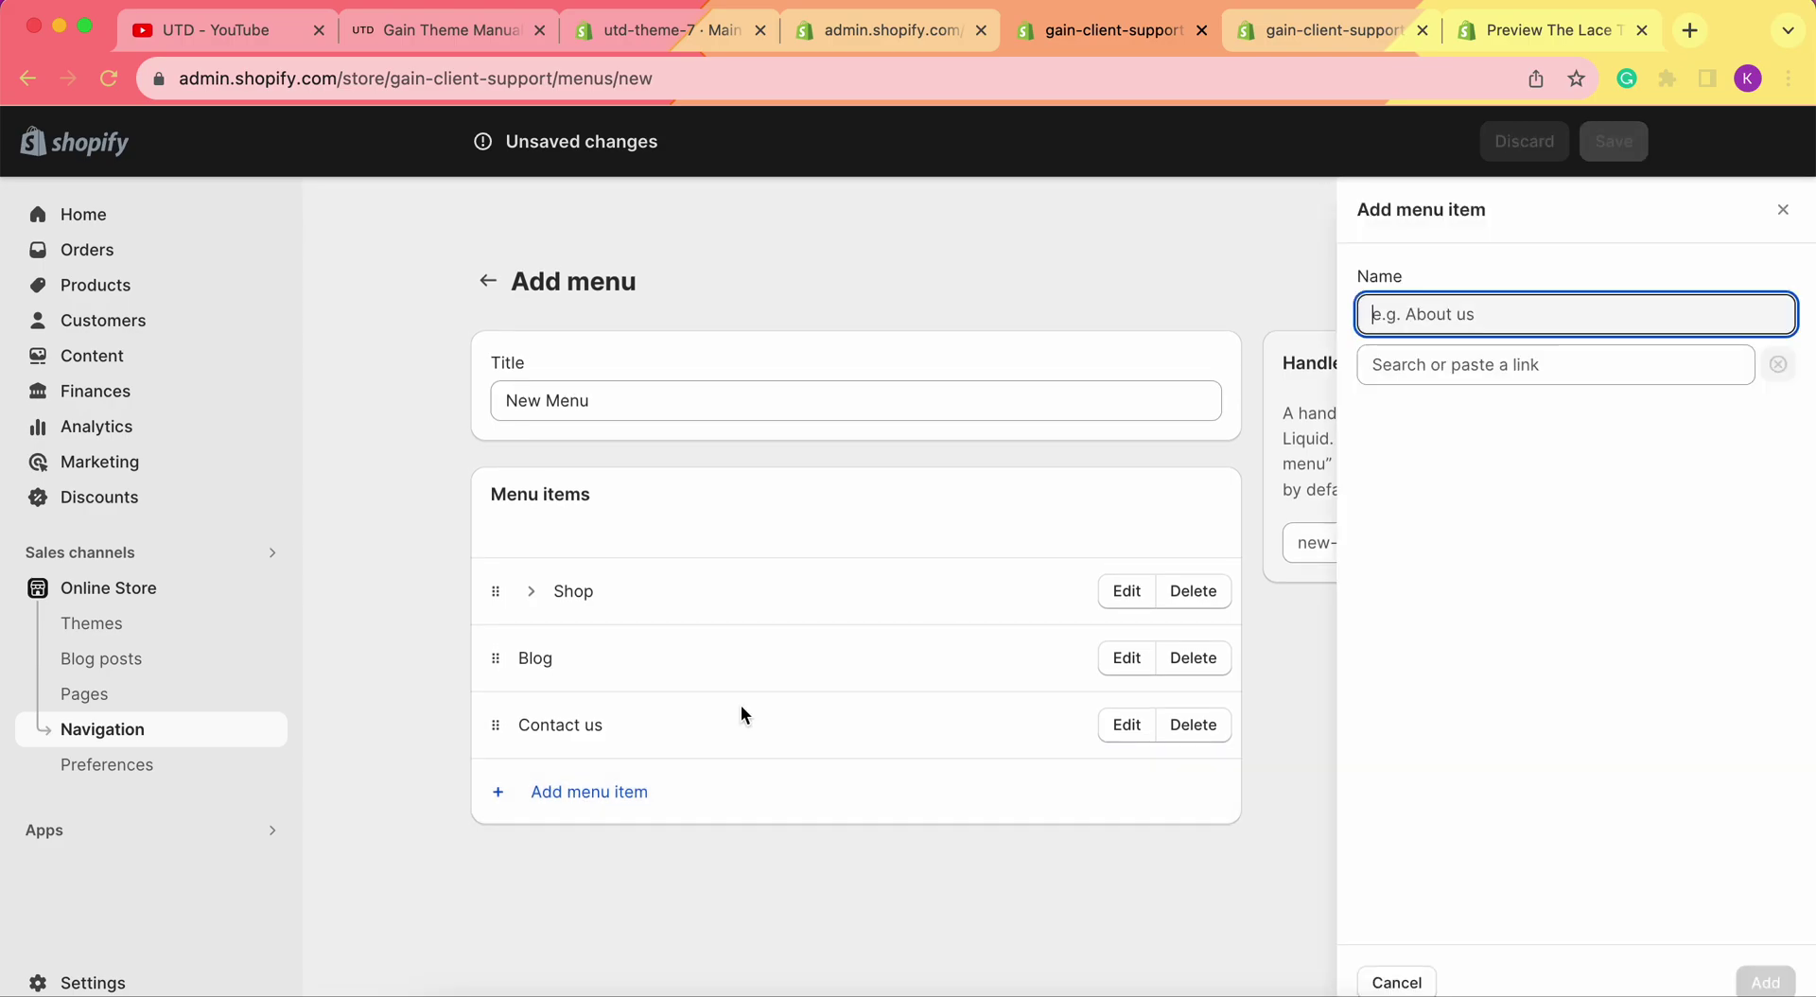
click(1482, 366)
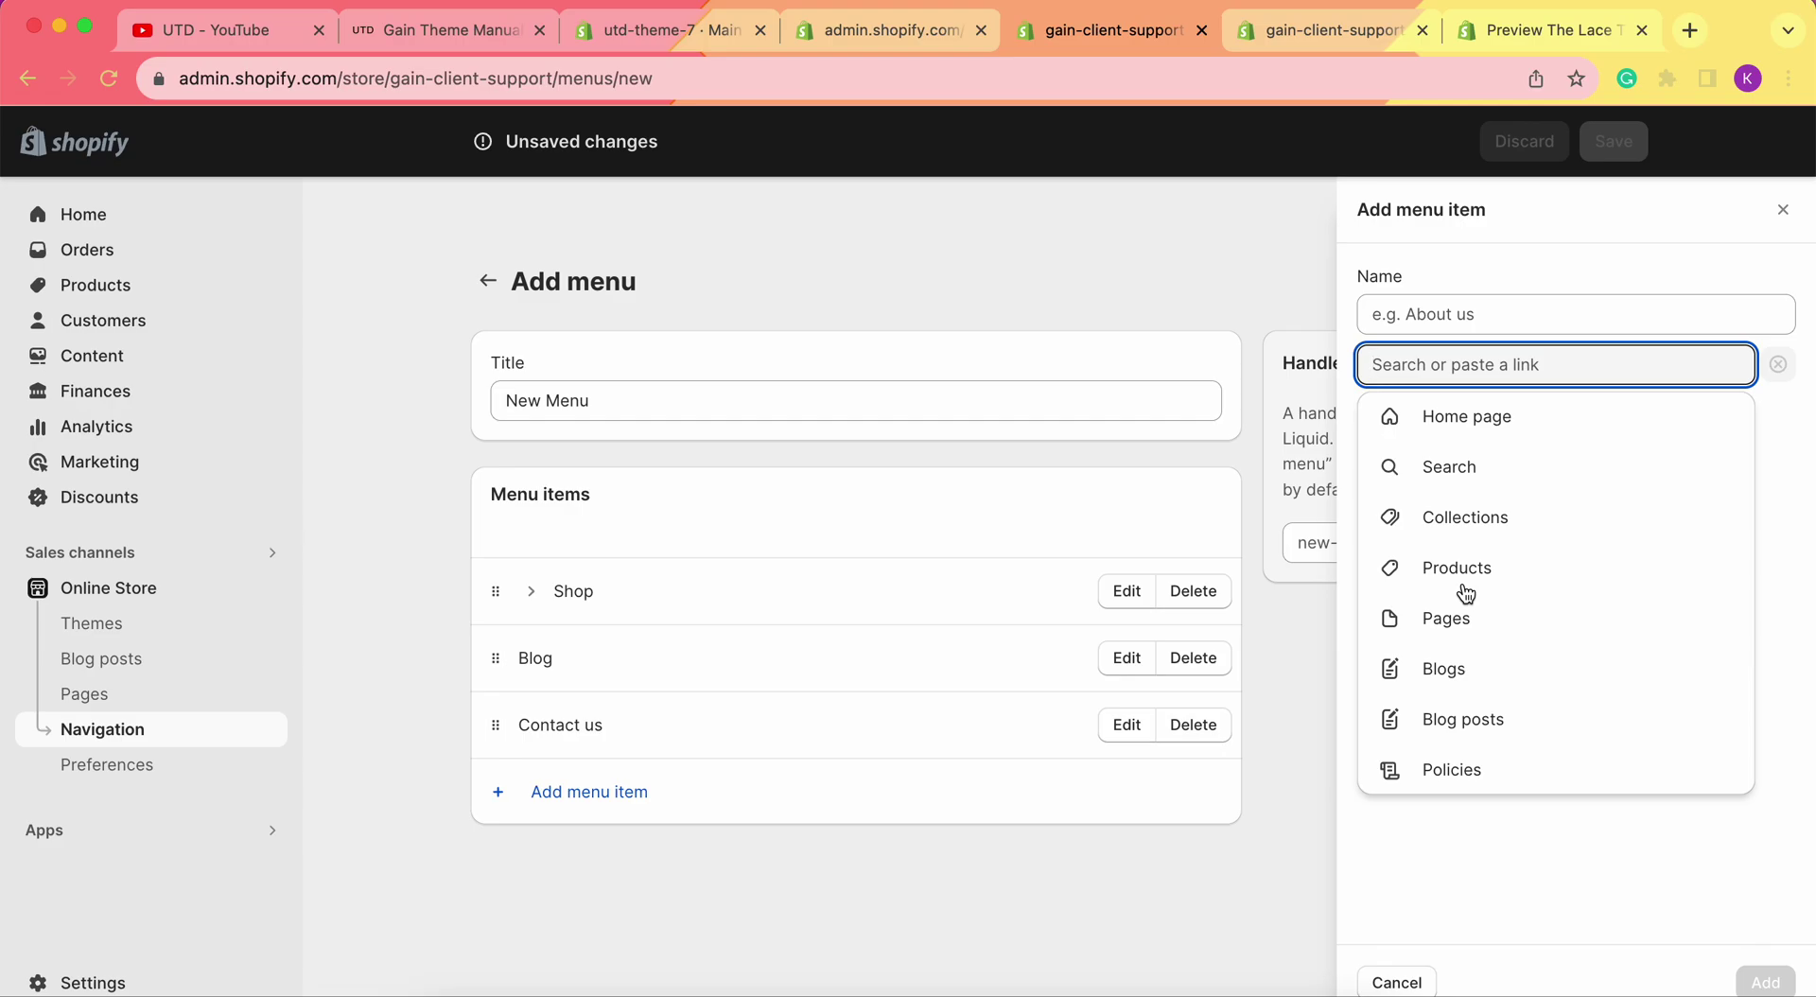
click(202, 25)
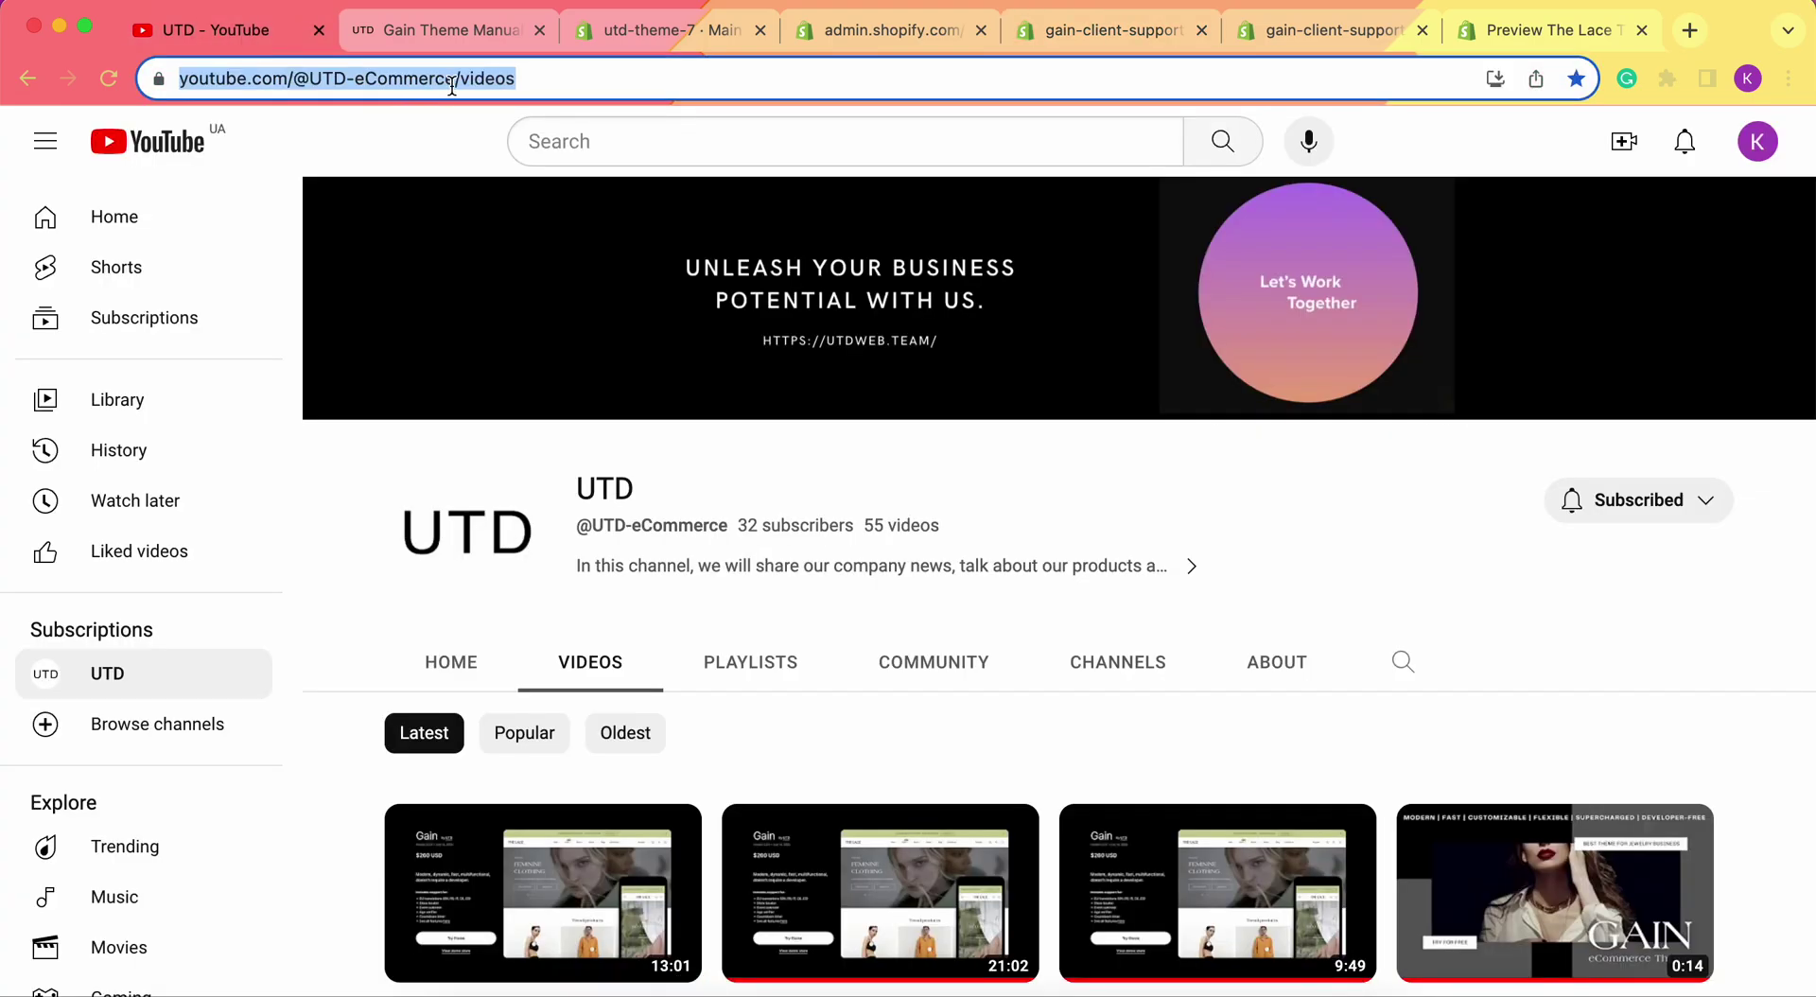
click(1537, 34)
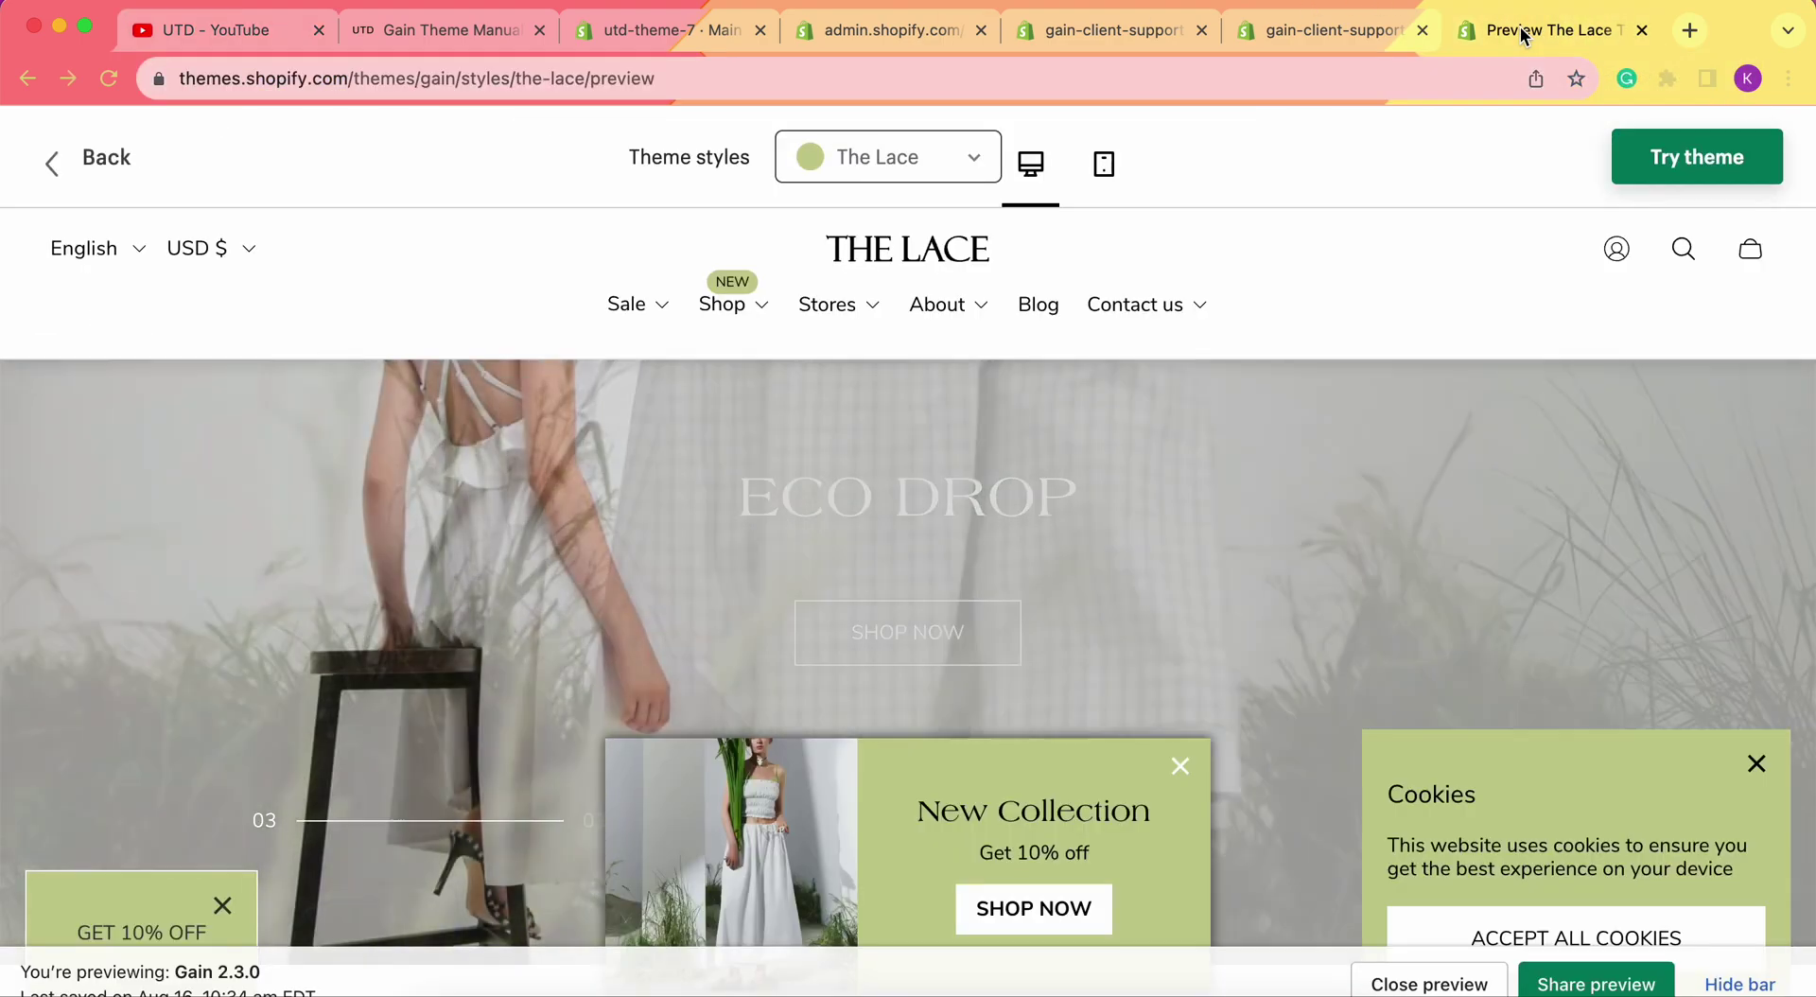
click(1182, 19)
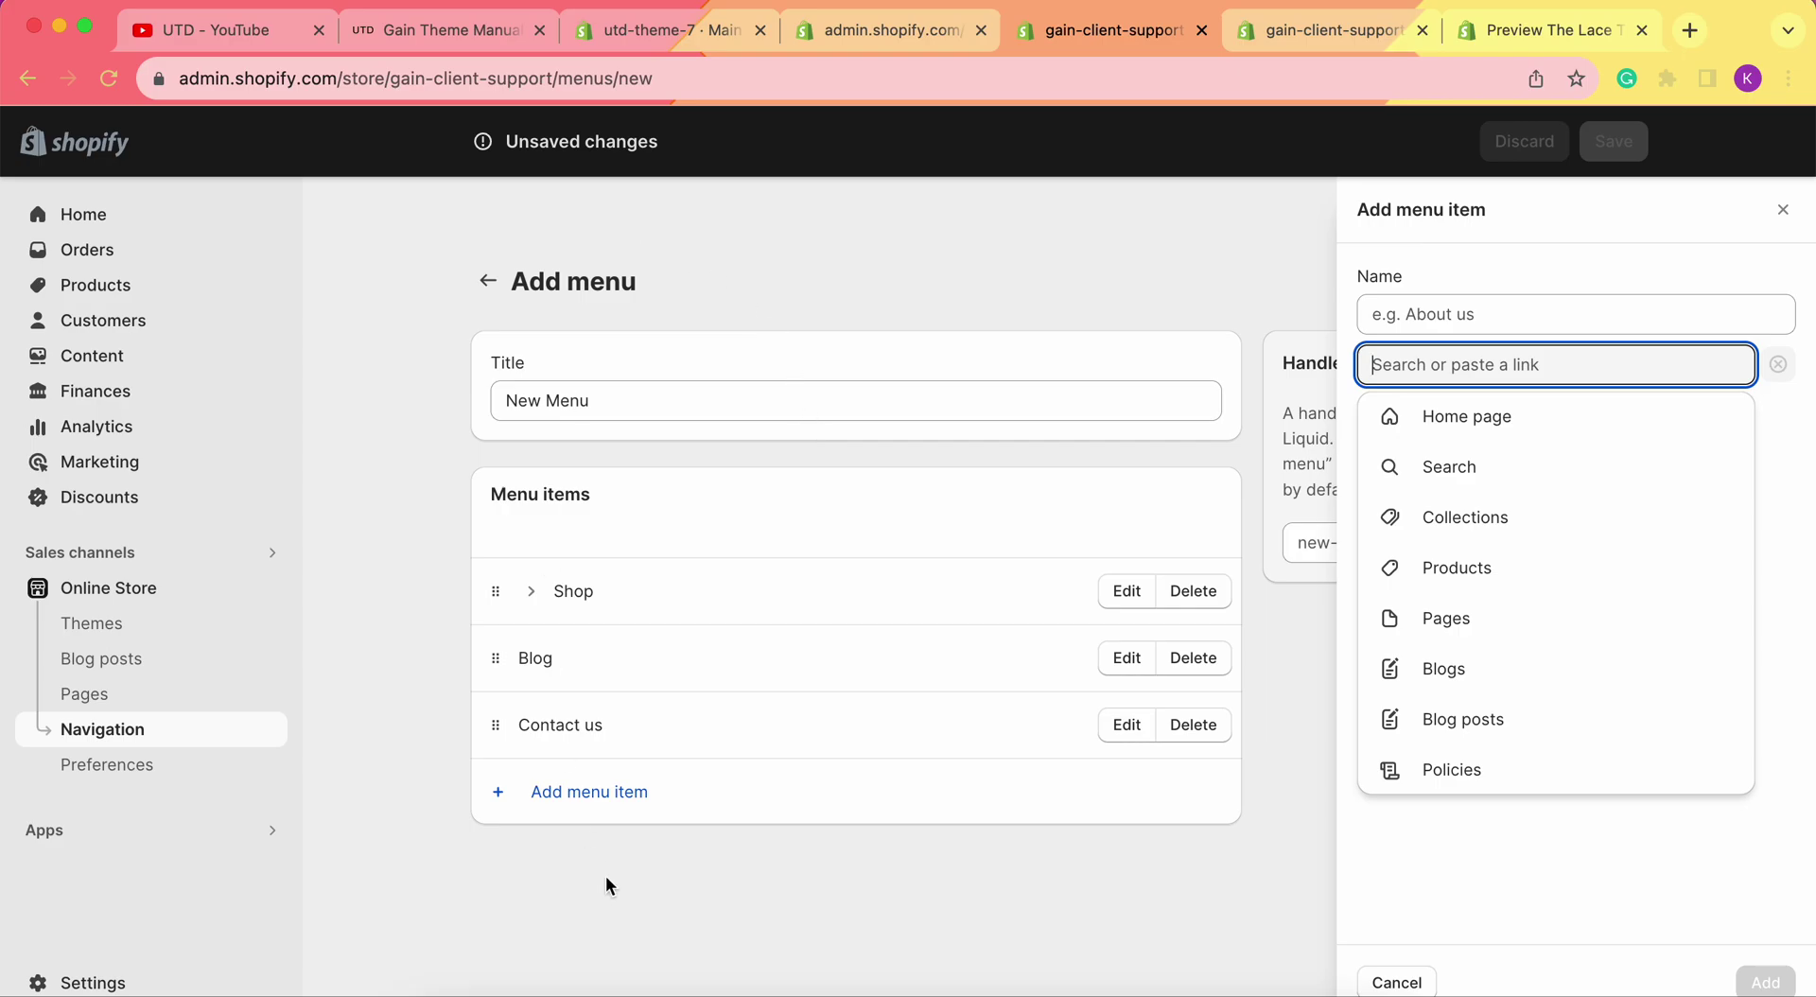
click(1452, 316)
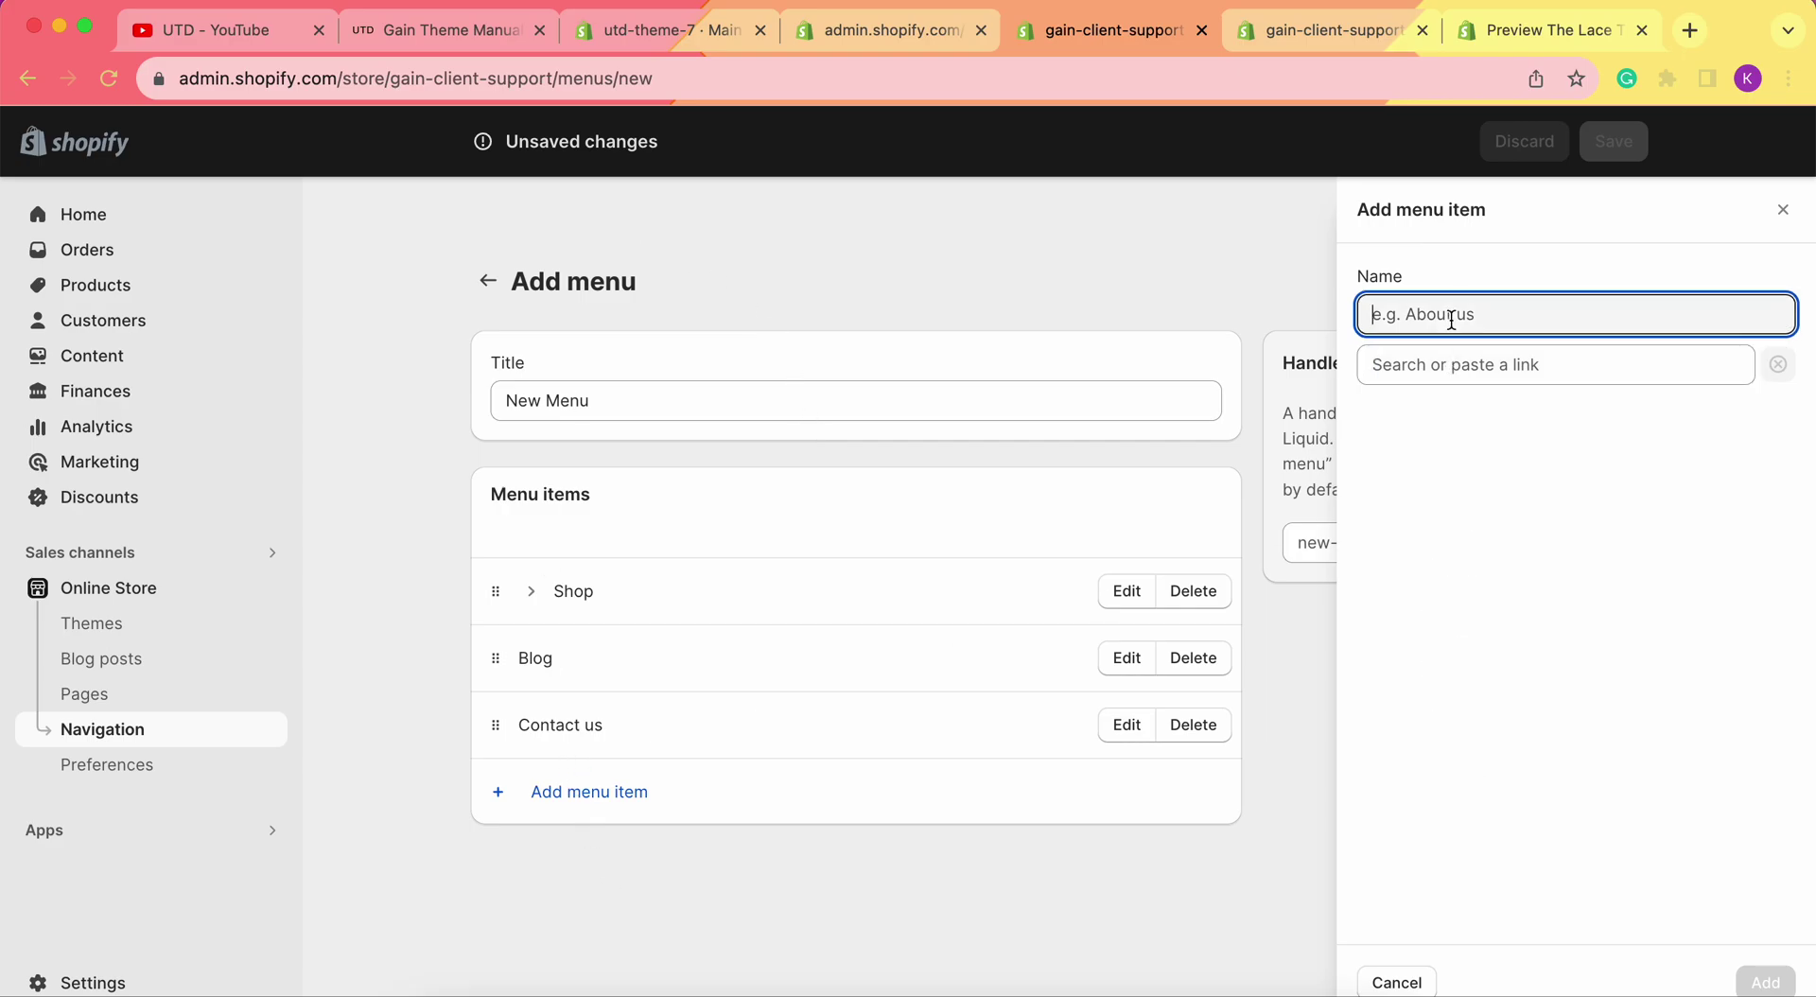
text(Follow )
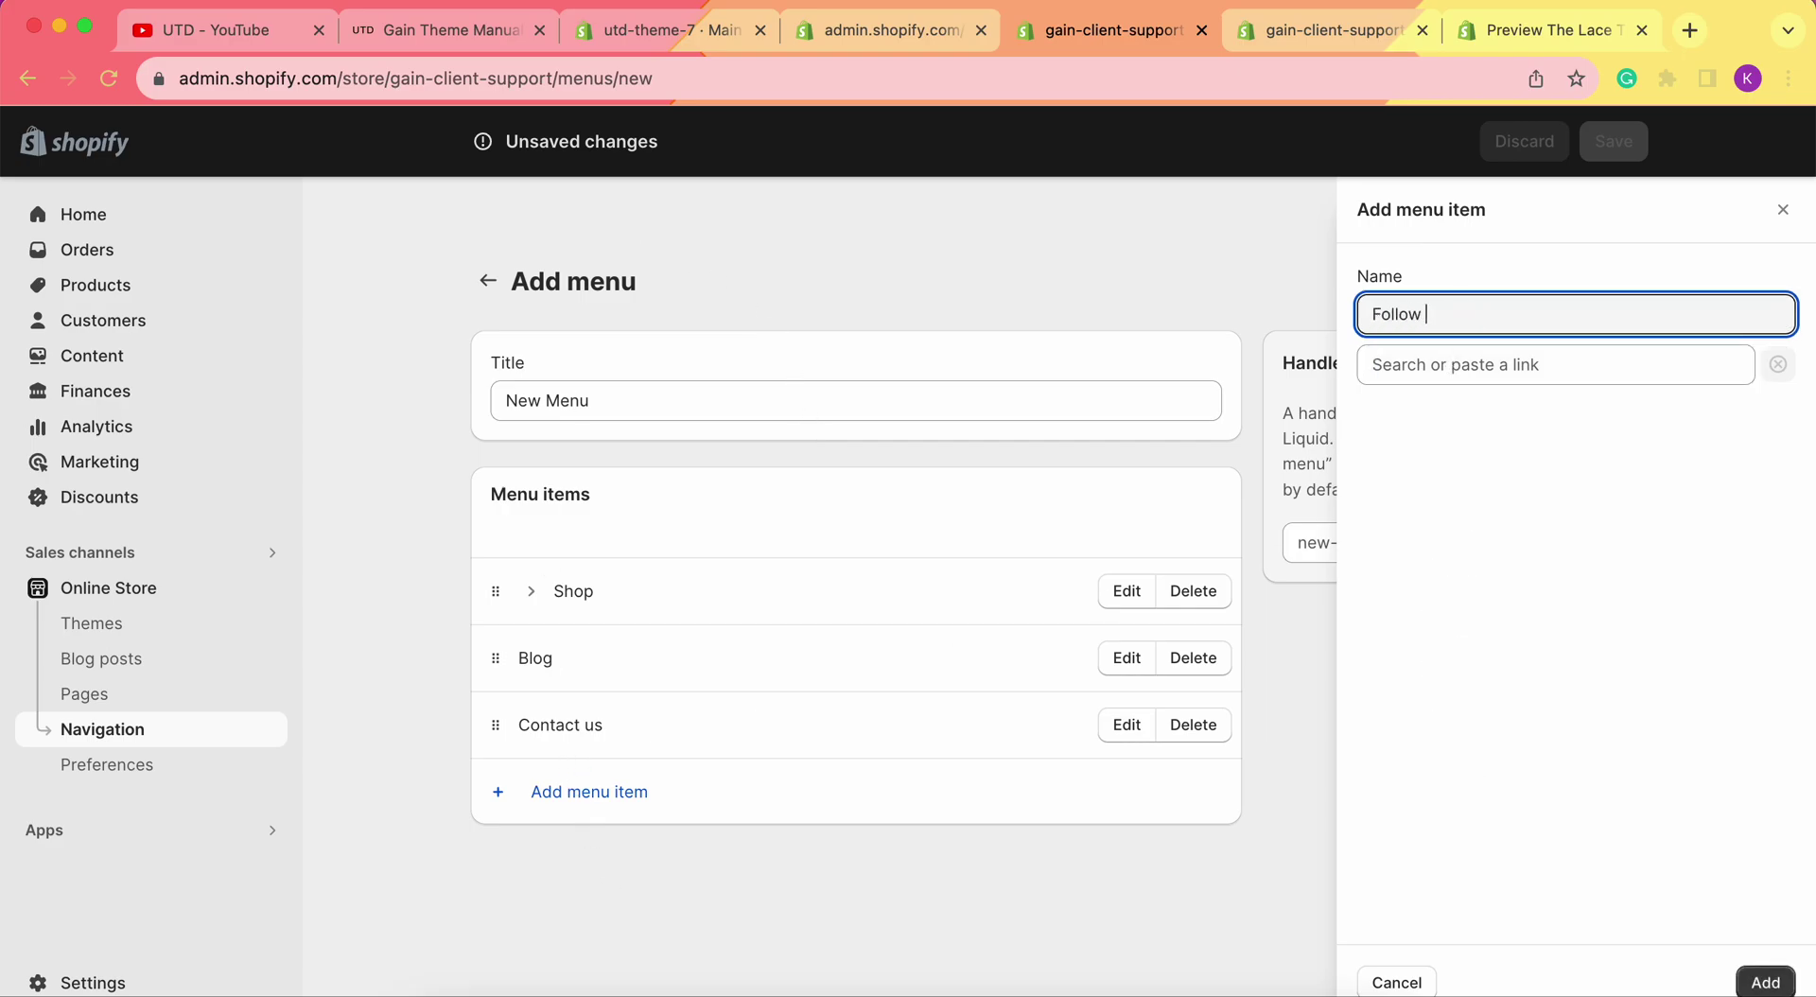
text(us on YouTube)
click(1471, 365)
text(https://www.youtube.com/@UTD-eCommerce/videos)
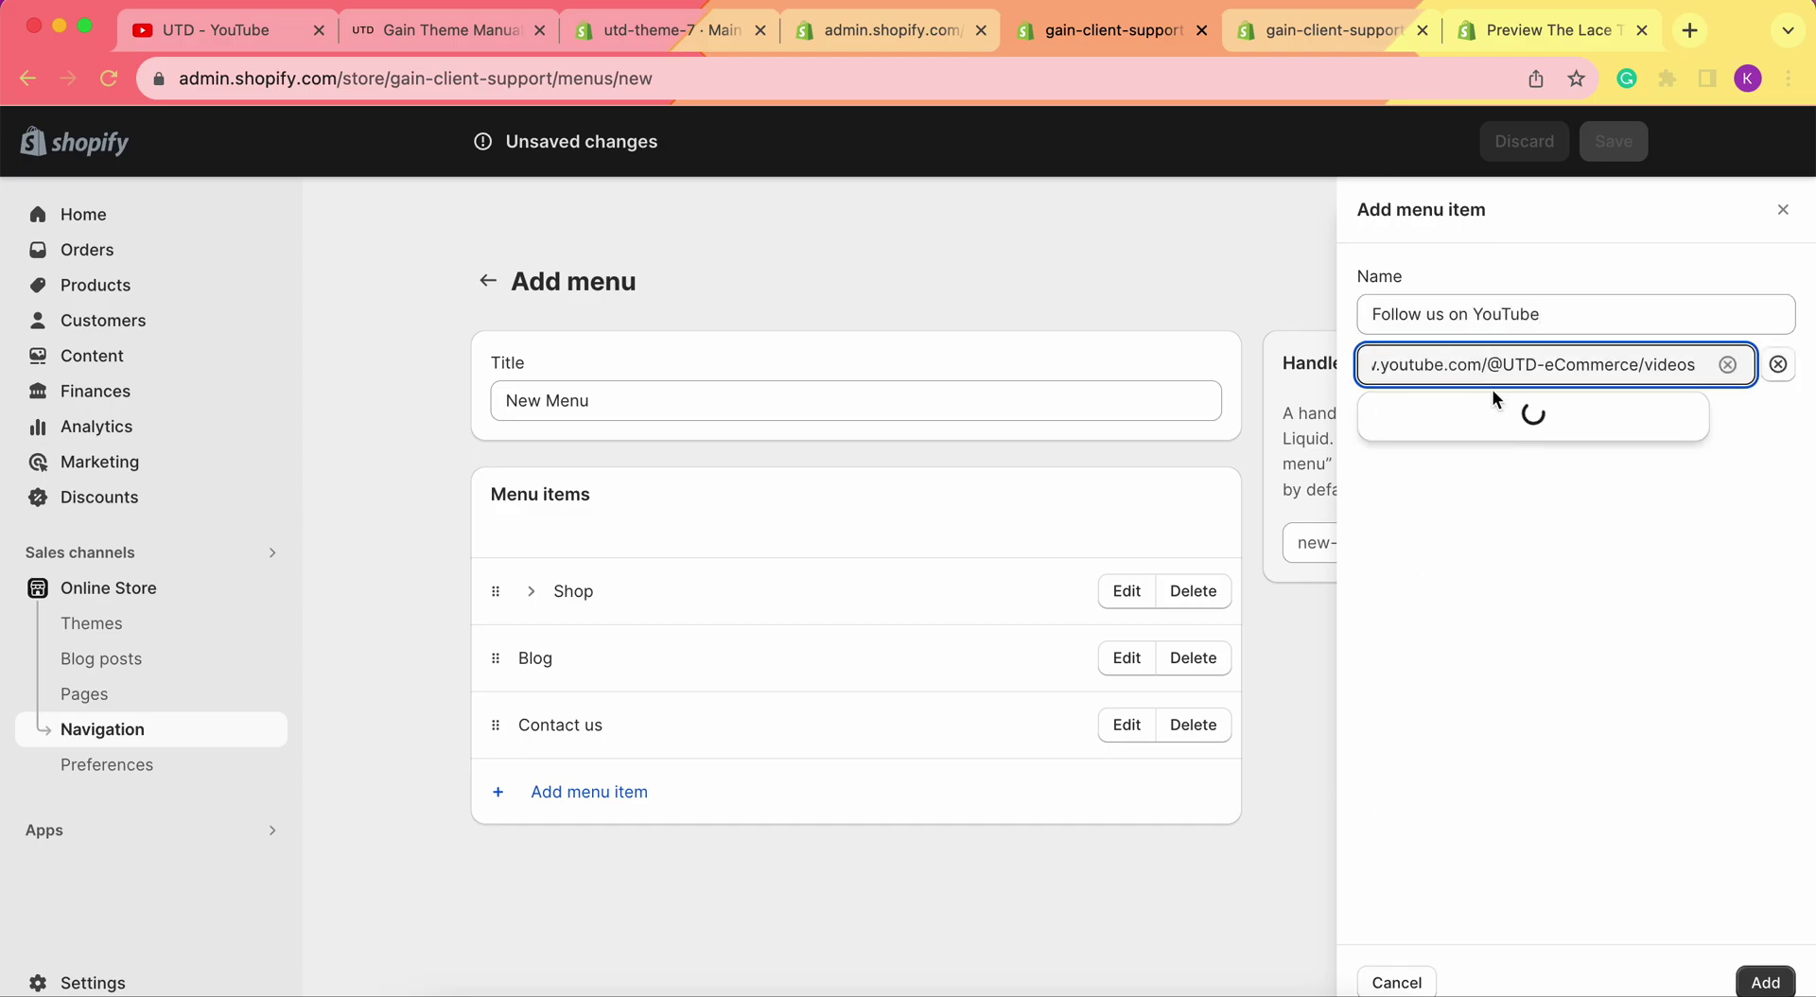
click(1510, 422)
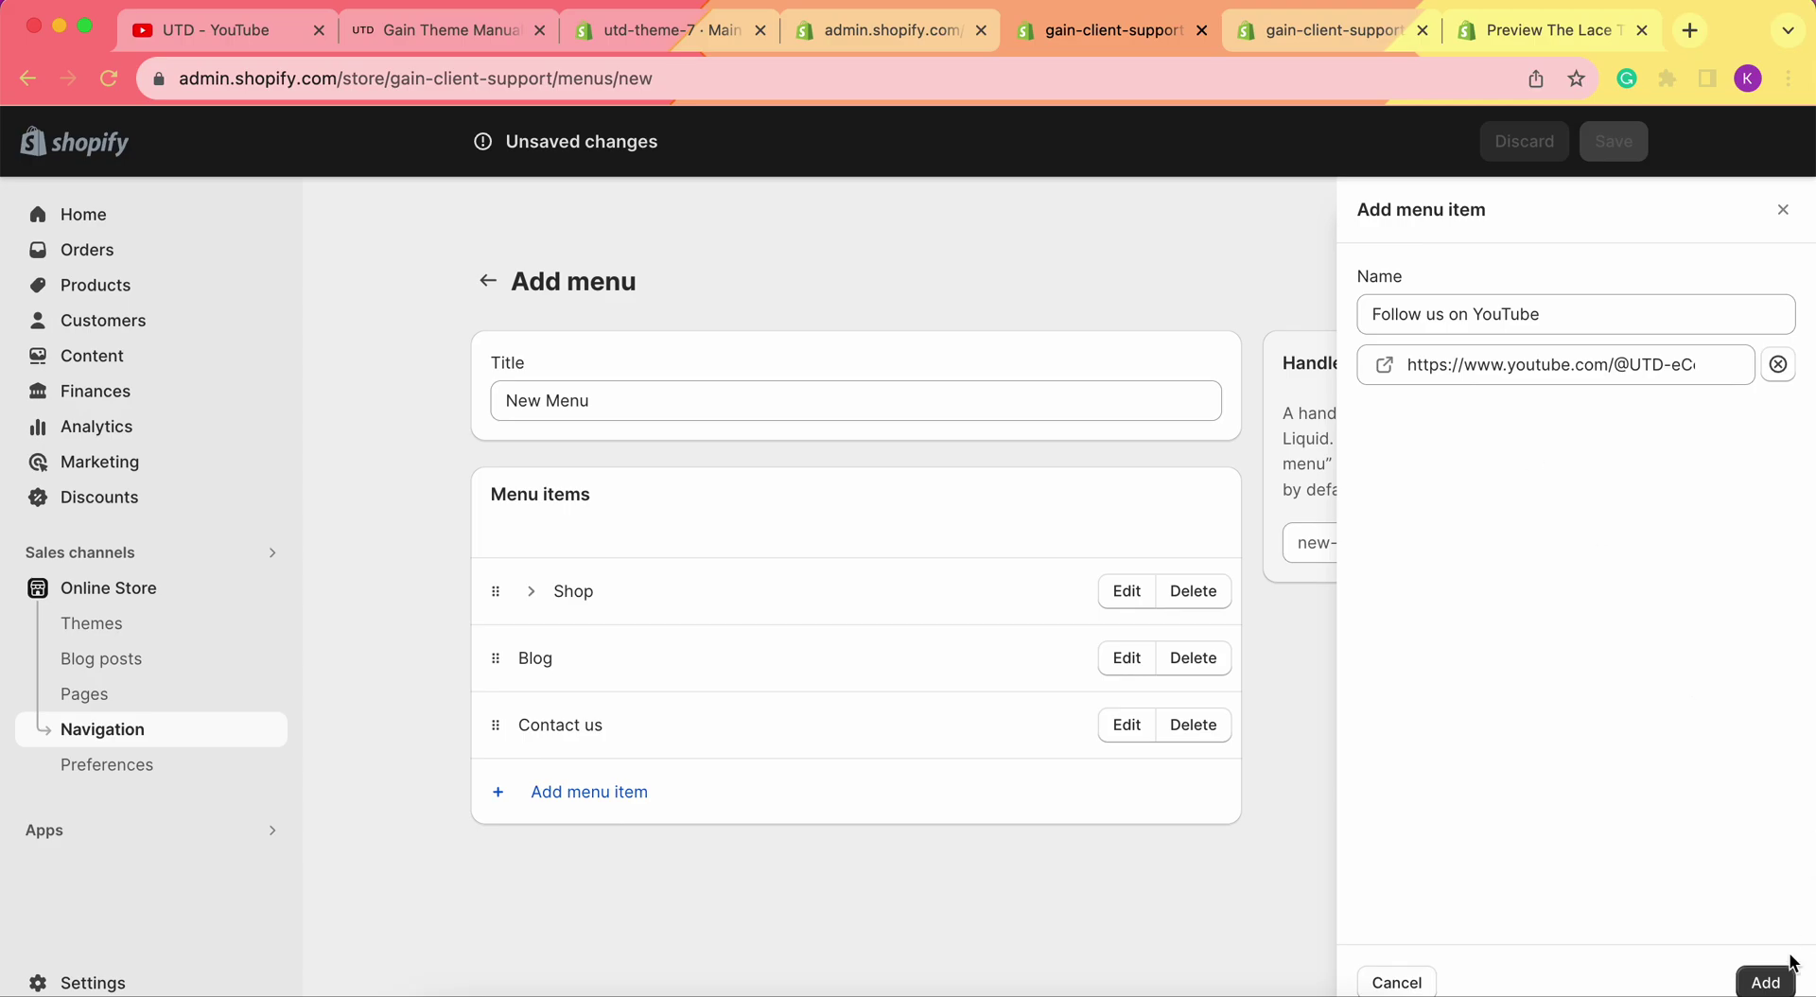
click(1762, 982)
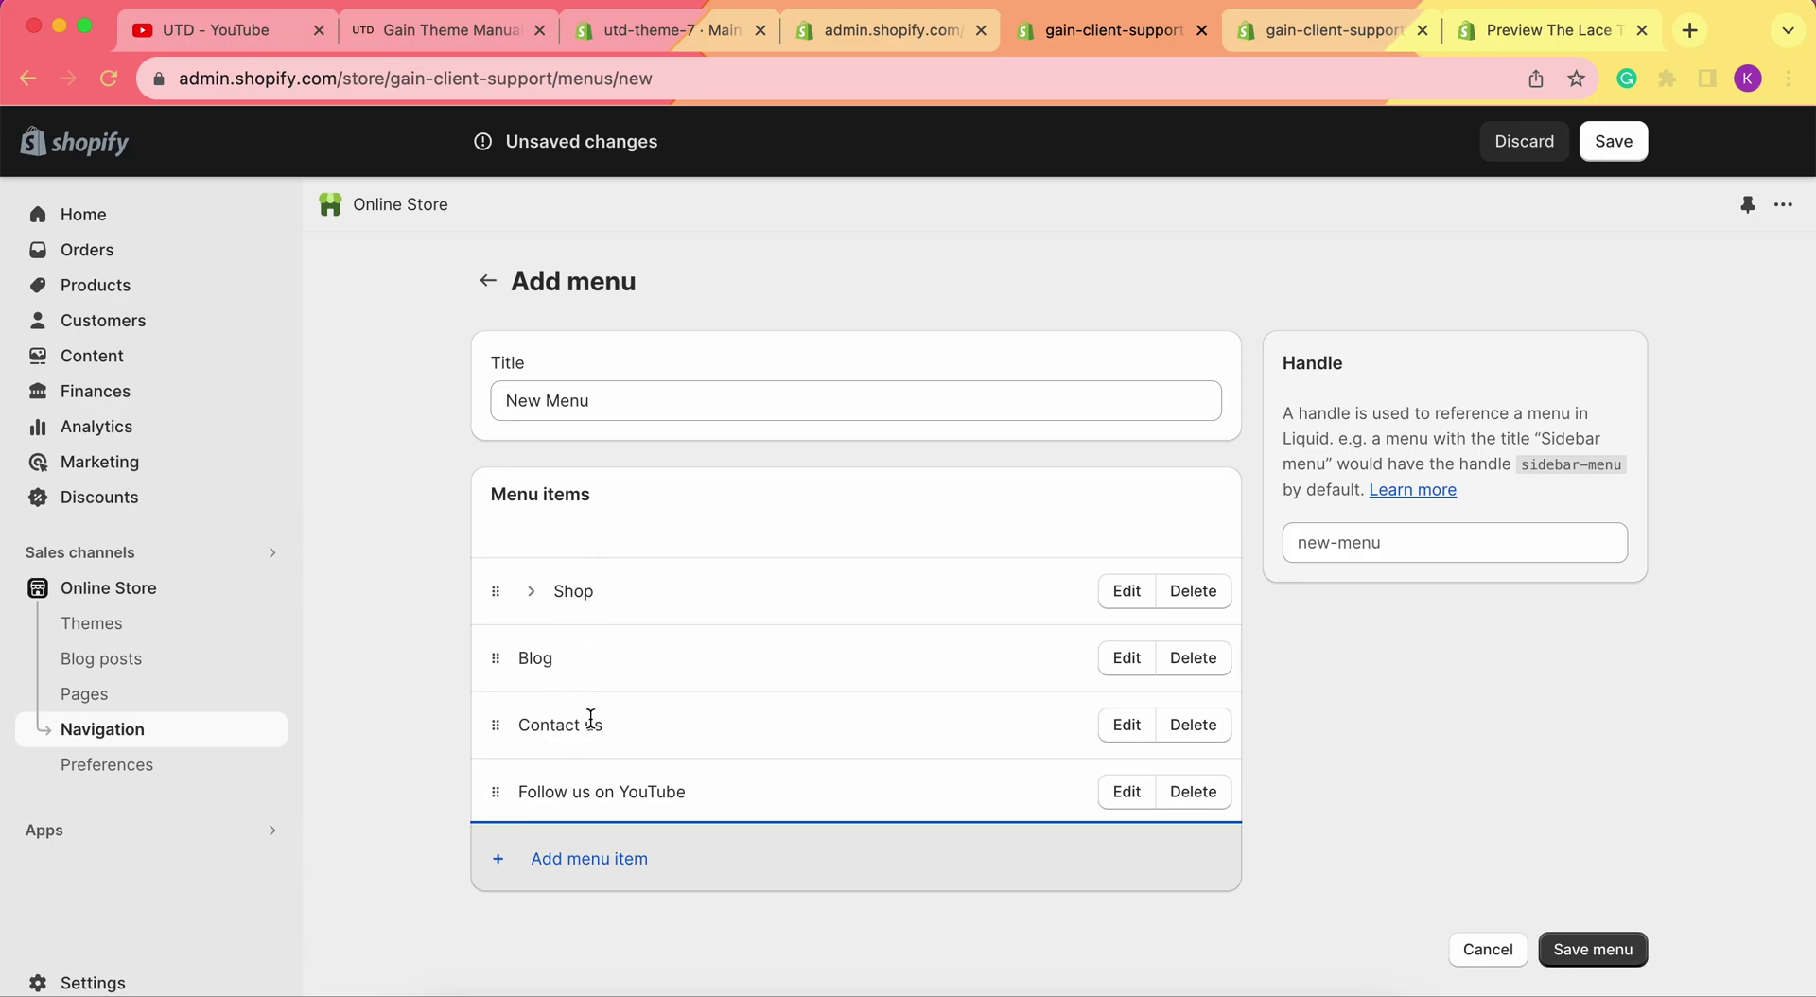
- Review the link types and store pages offered for another menu item, and close it without adding anything
click(588, 858)
click(1541, 373)
click(1542, 374)
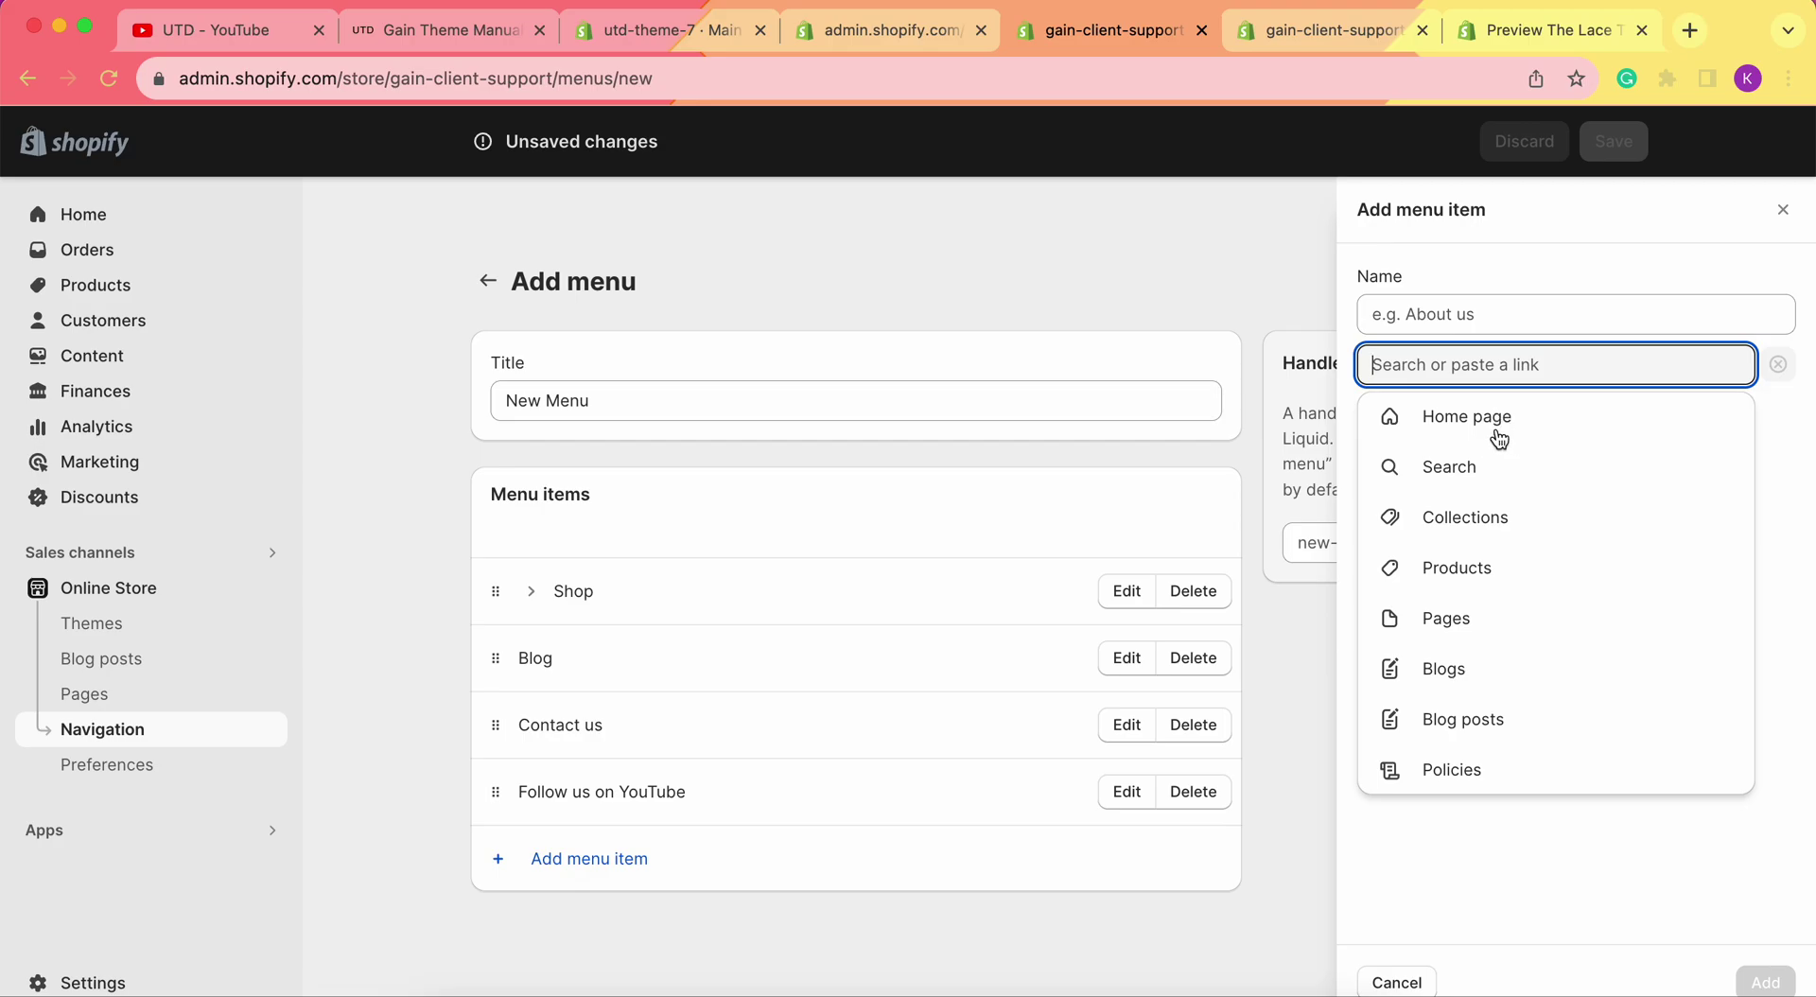
click(1456, 621)
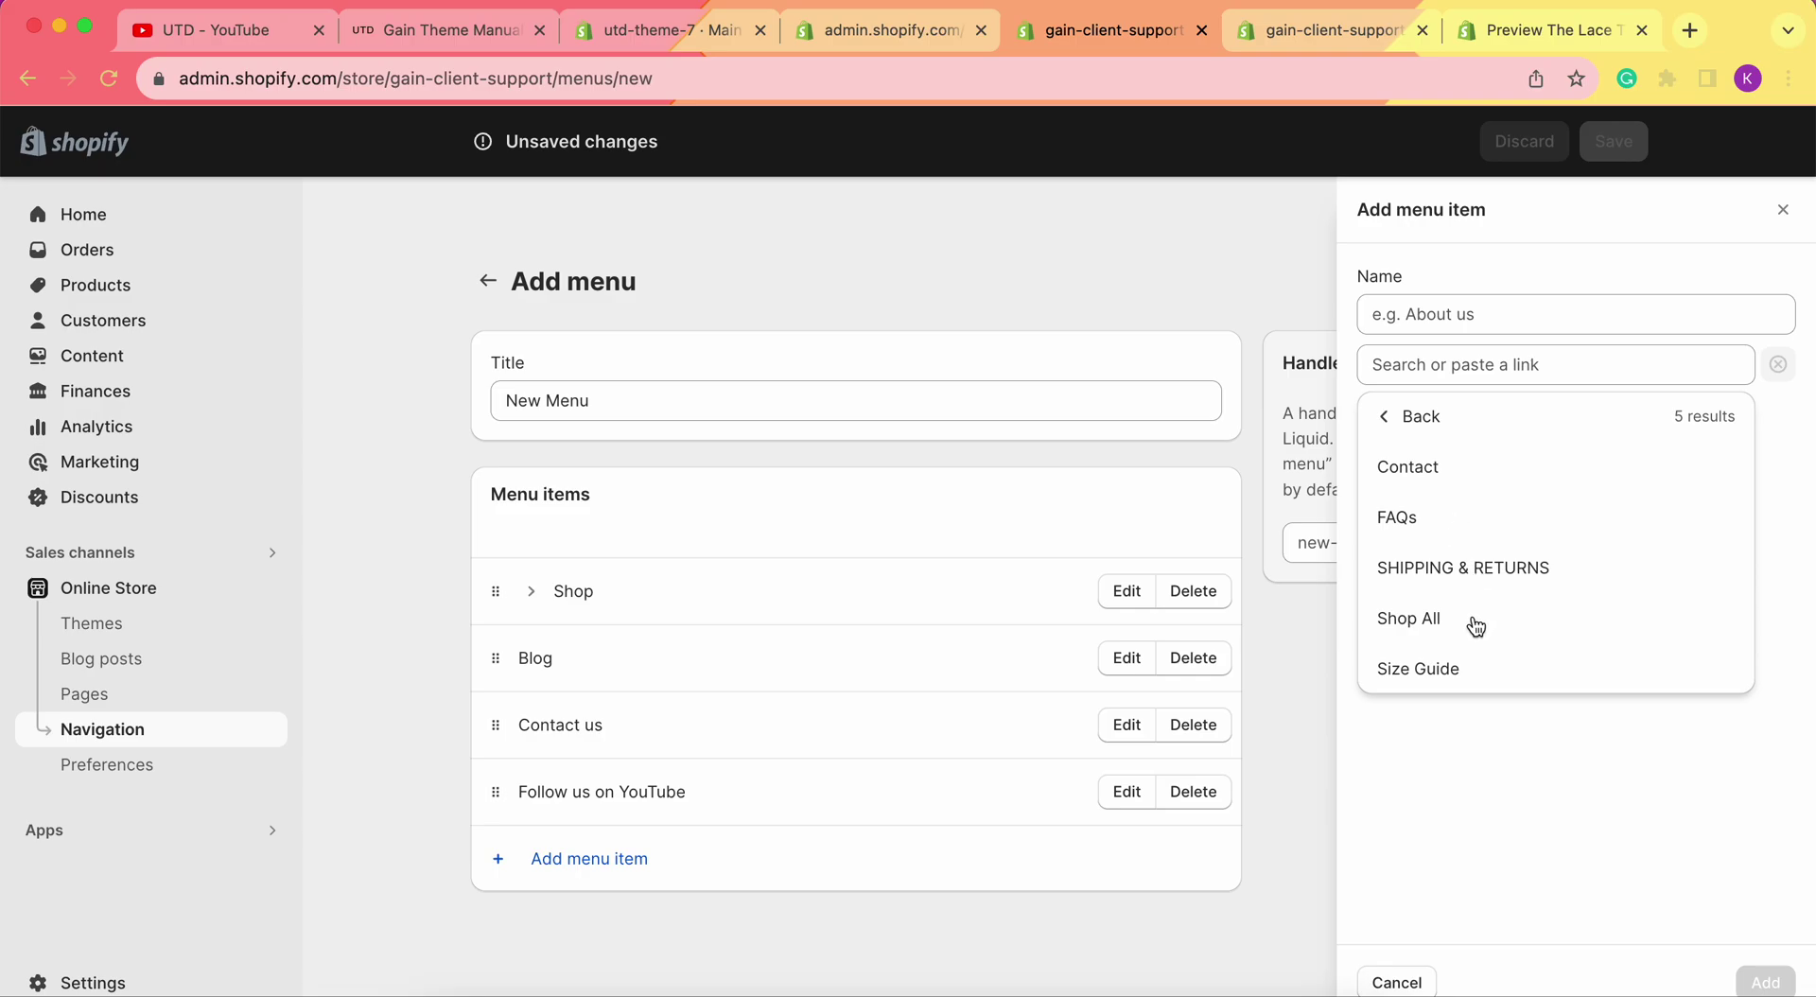
click(1806, 502)
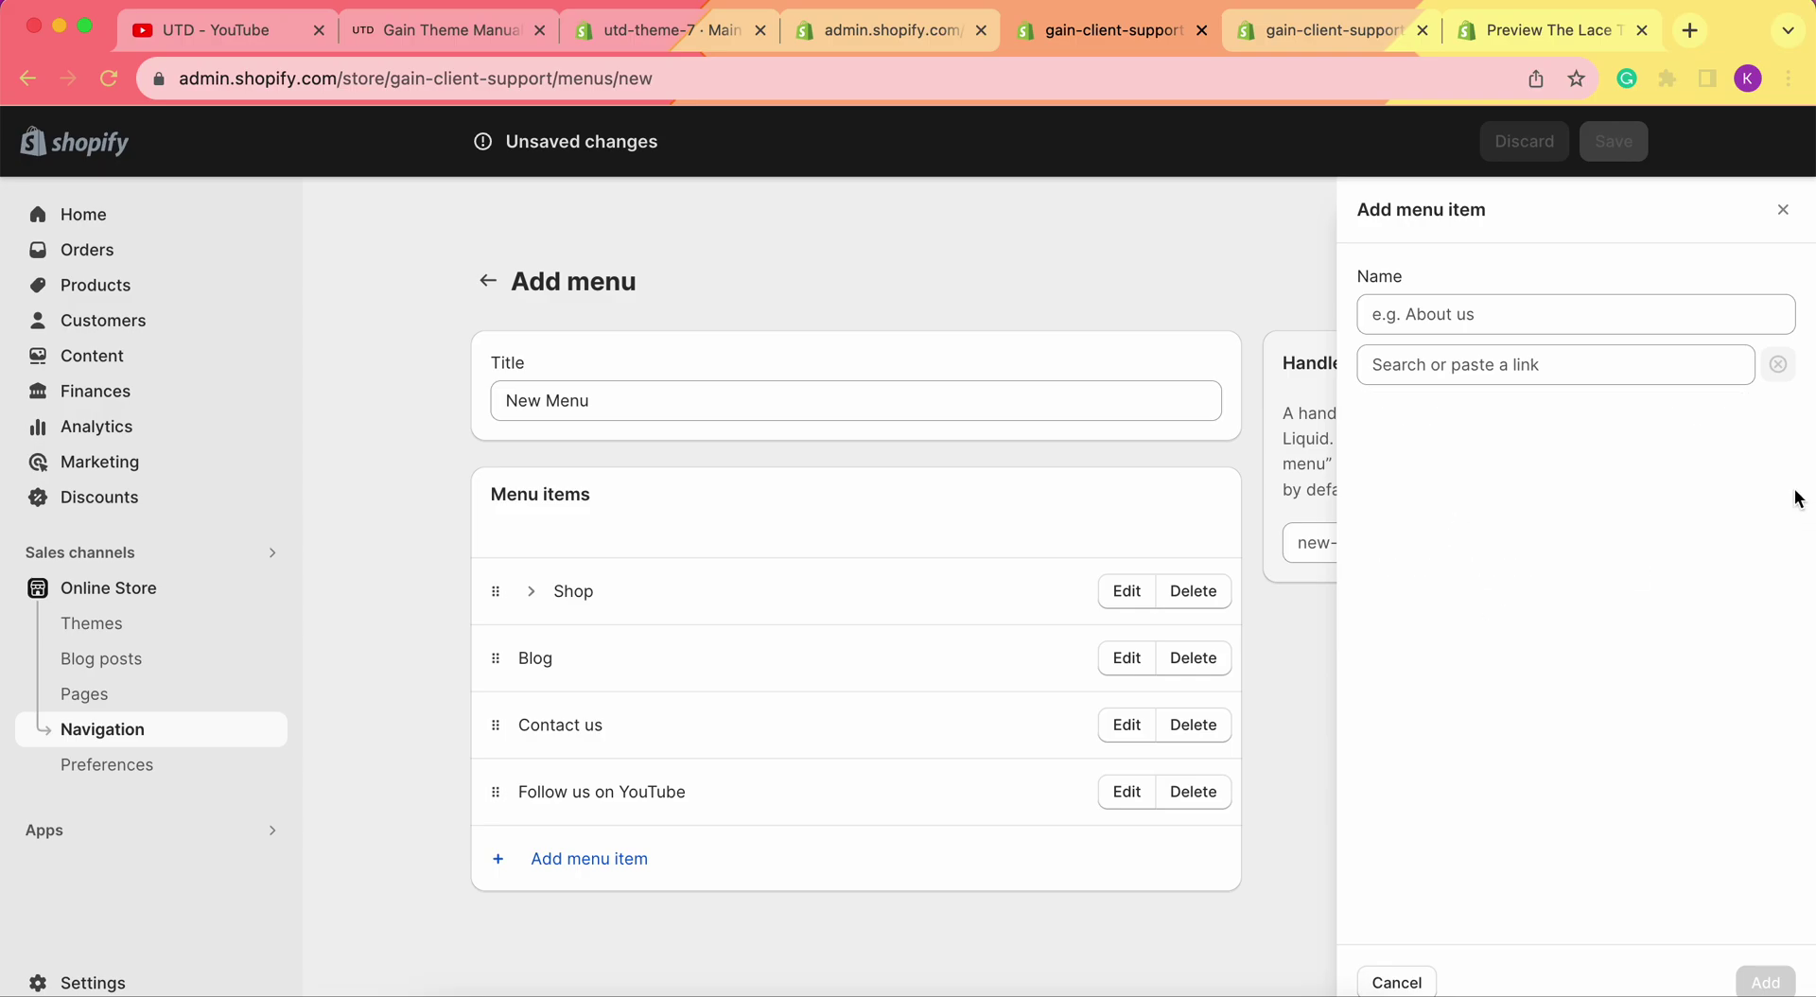
click(1632, 361)
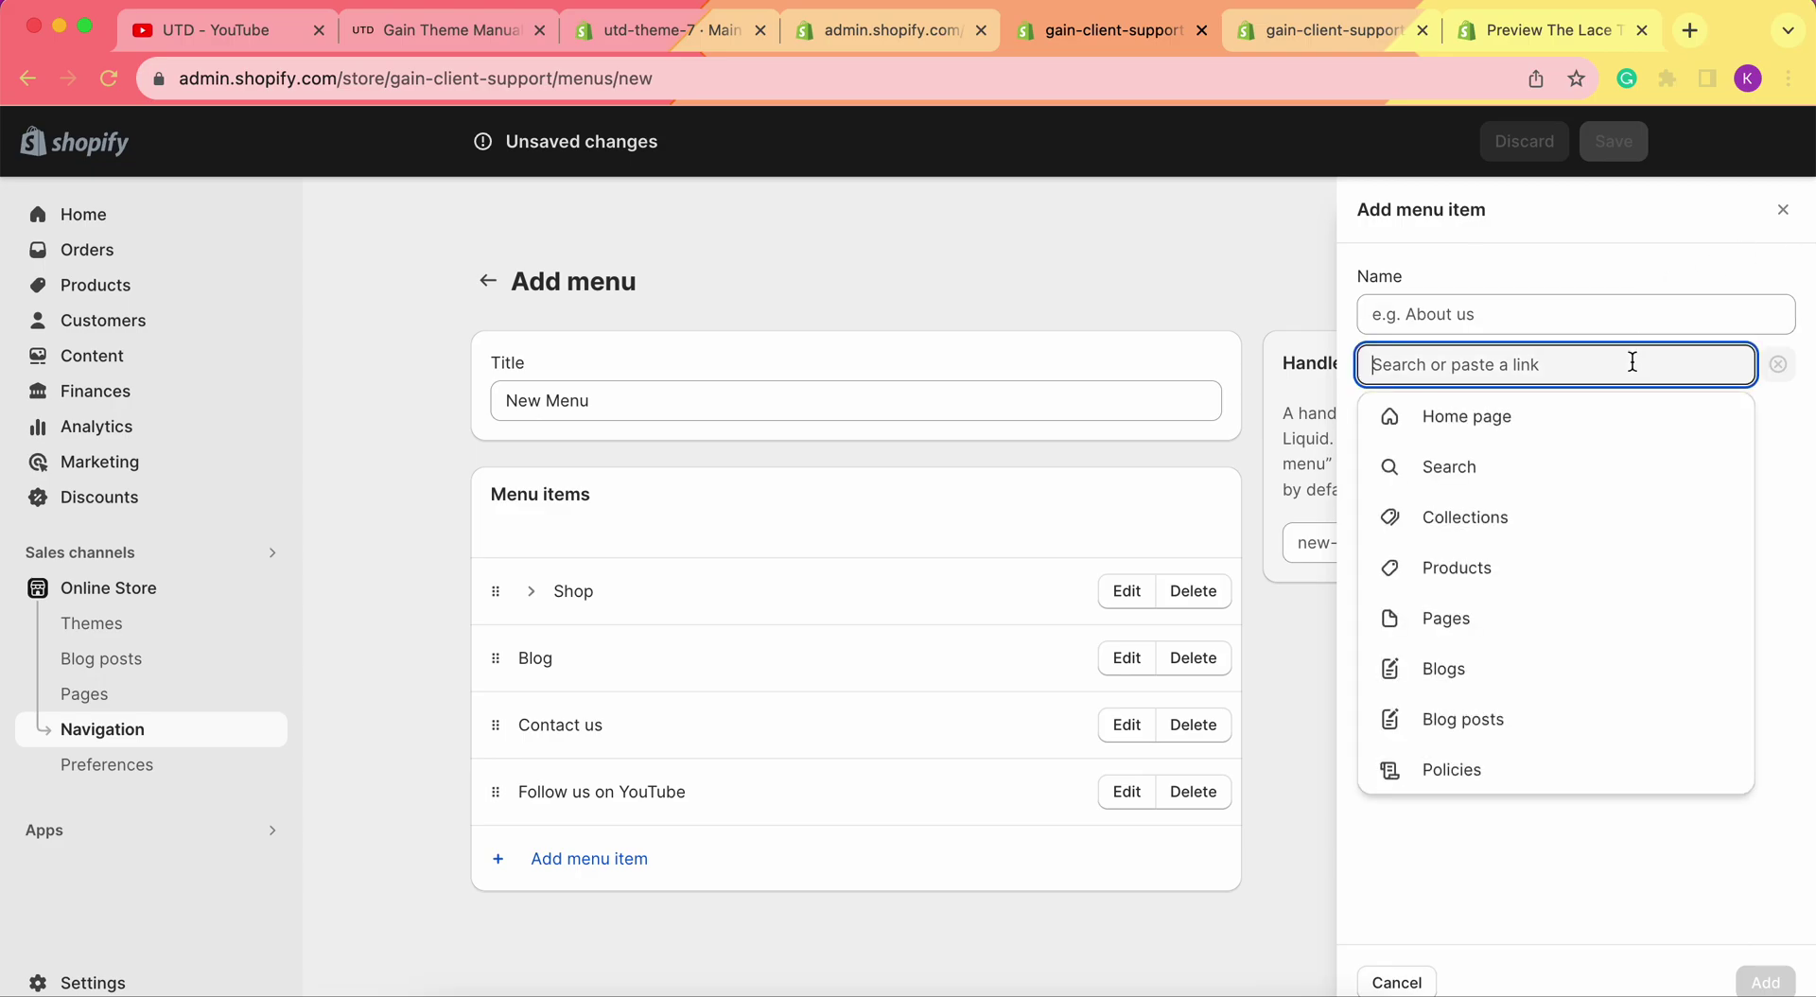
click(1783, 208)
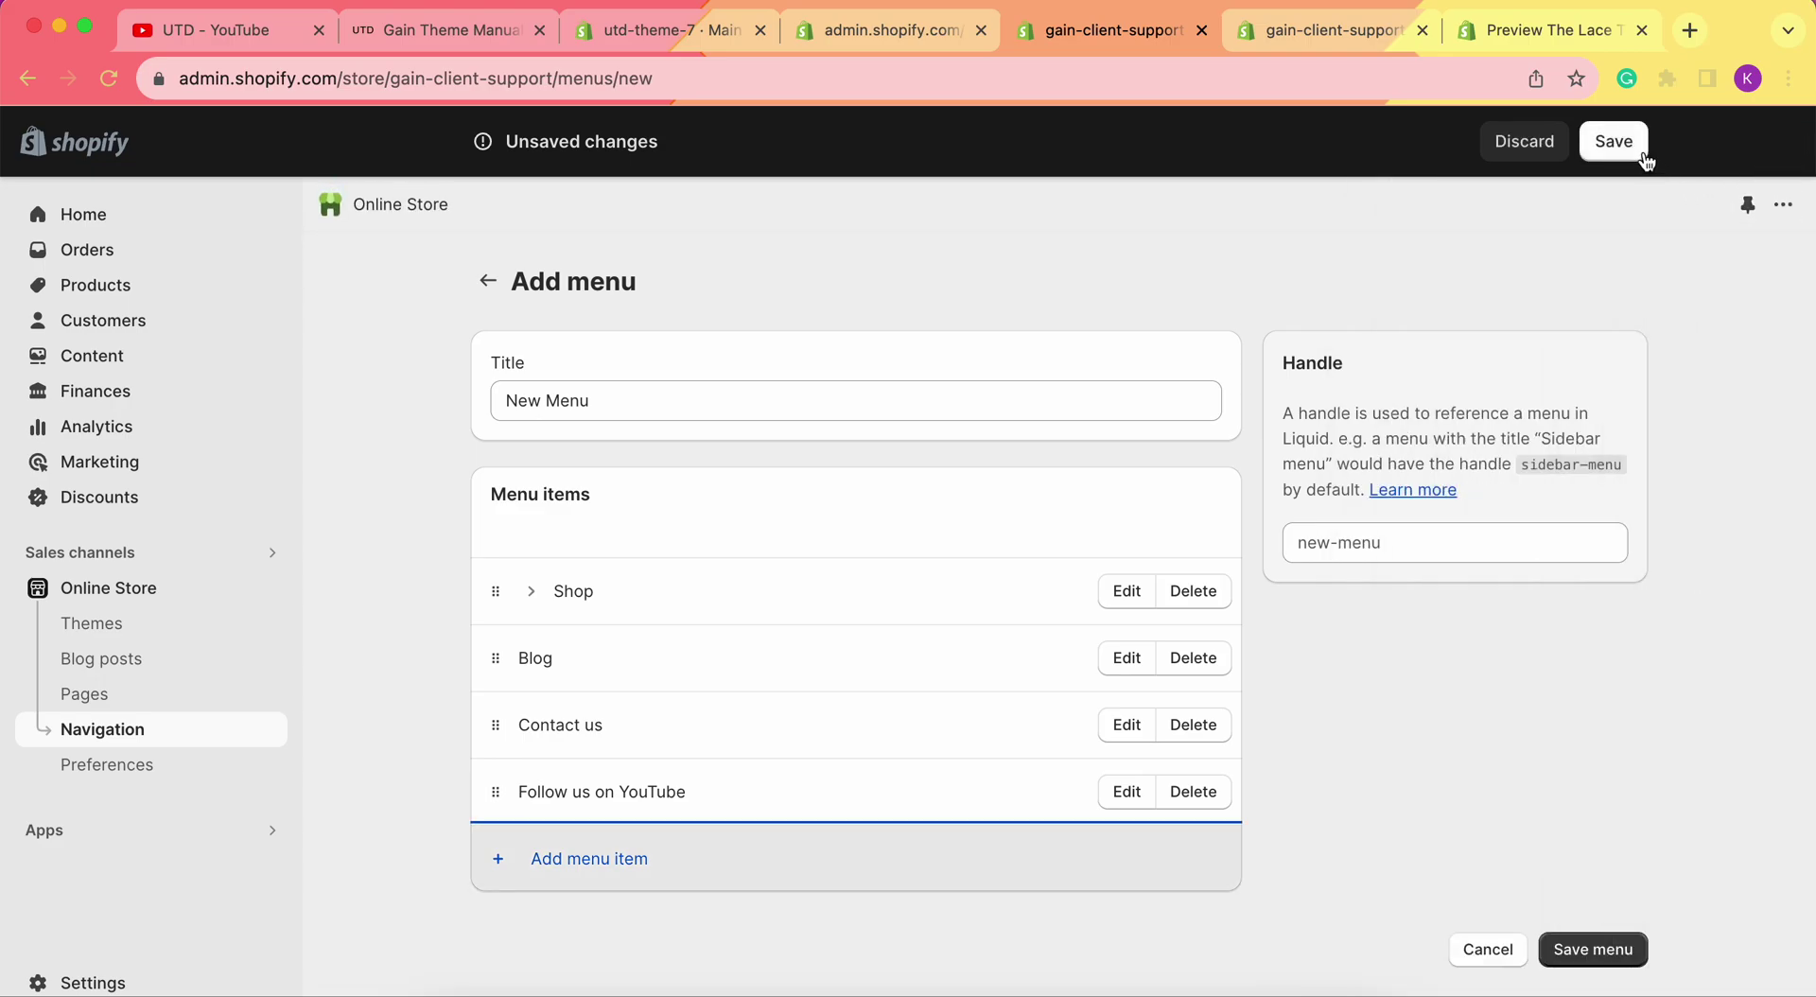
- Save the new menu and reopen New Menu from the Navigation list
click(1623, 143)
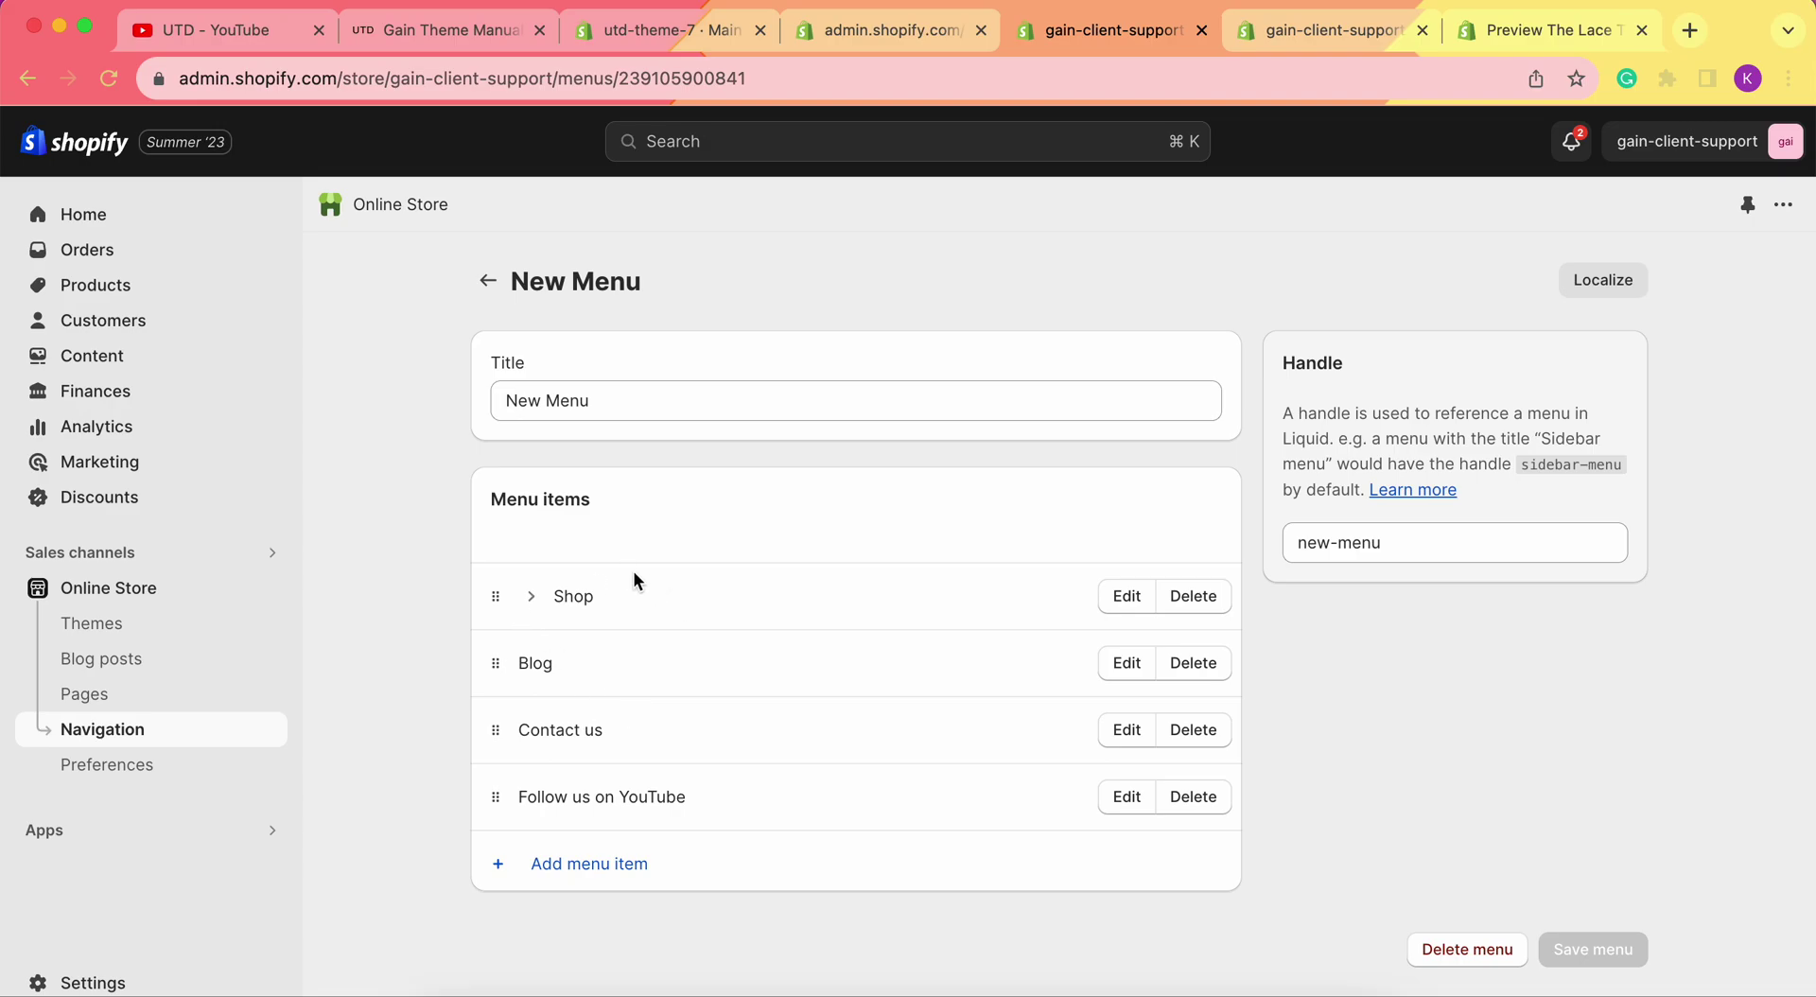
click(487, 280)
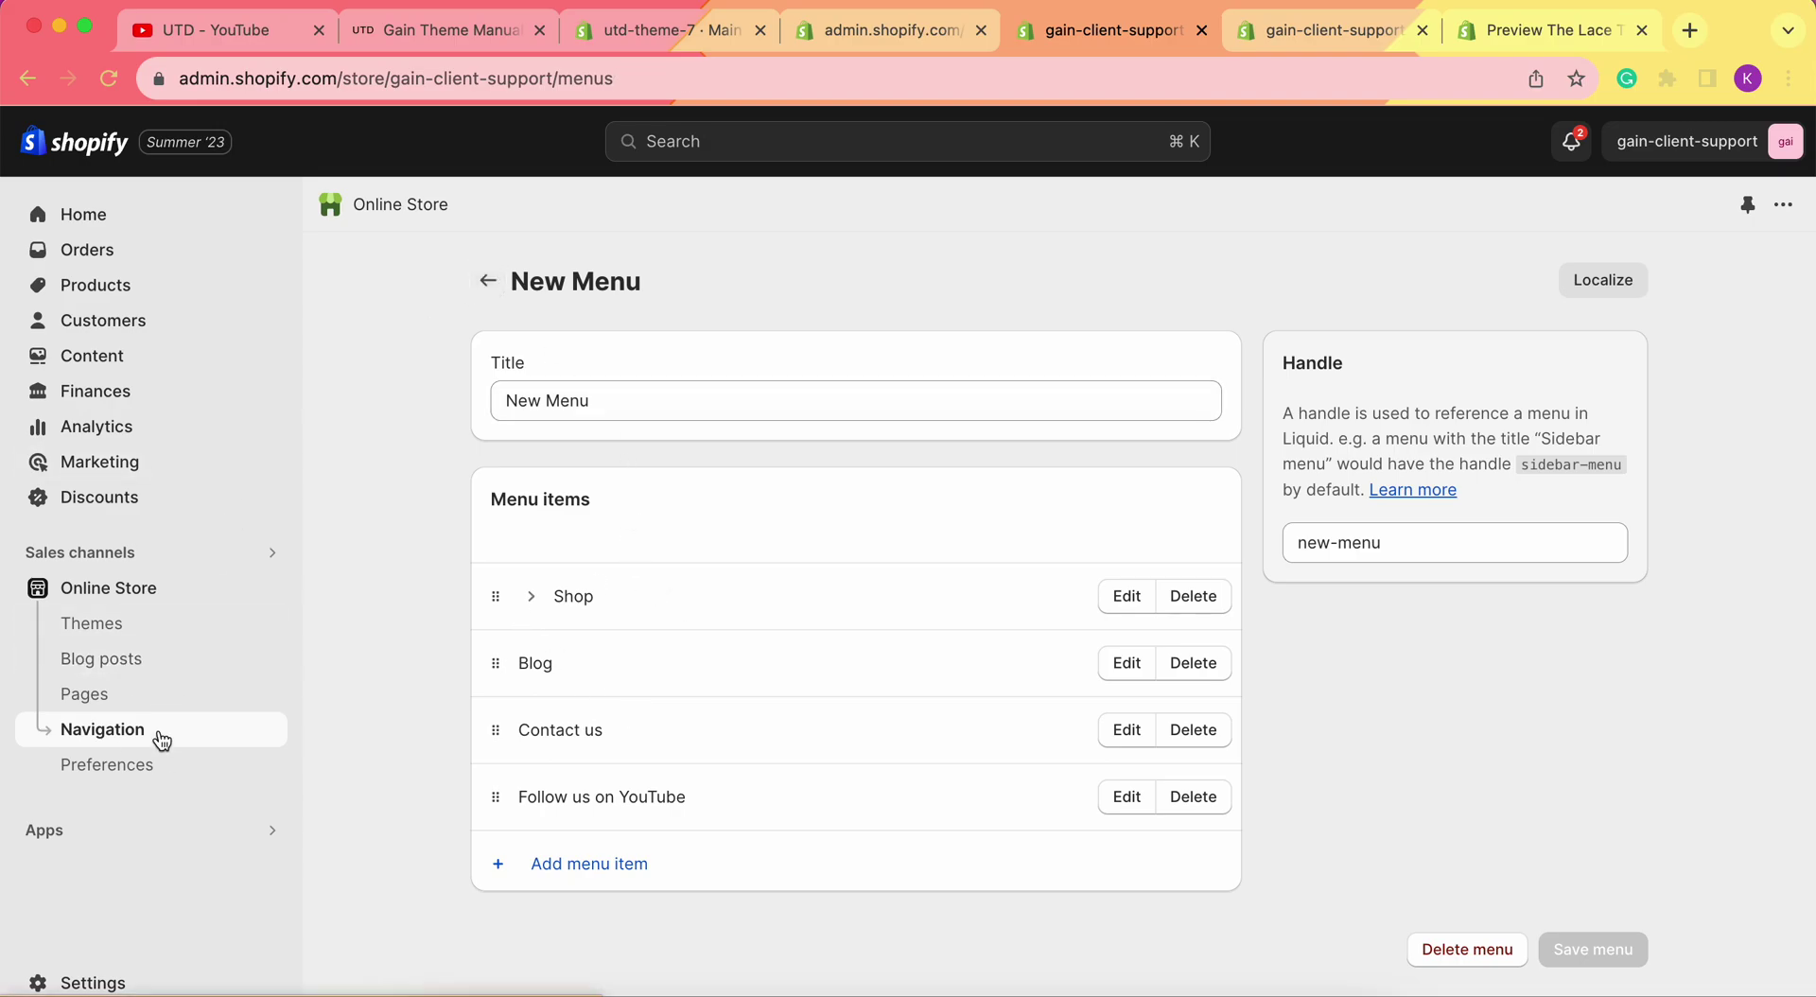
scroll(1121, 662, down, 1)
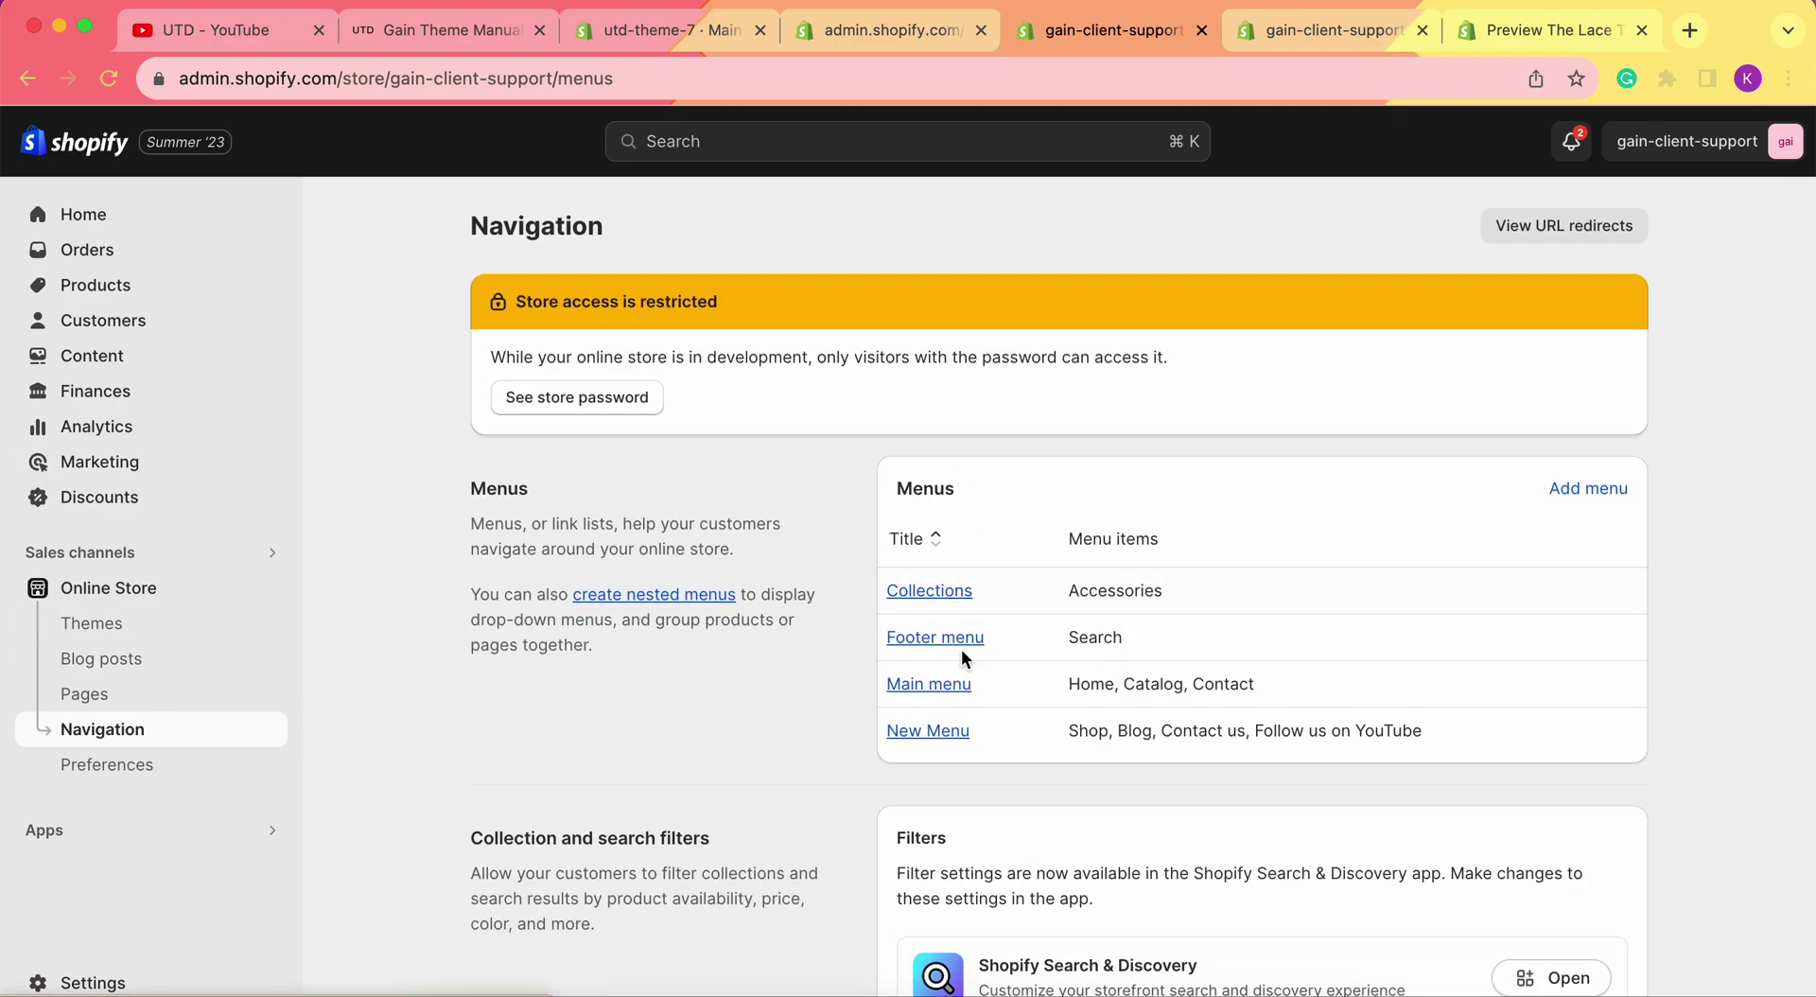
click(937, 733)
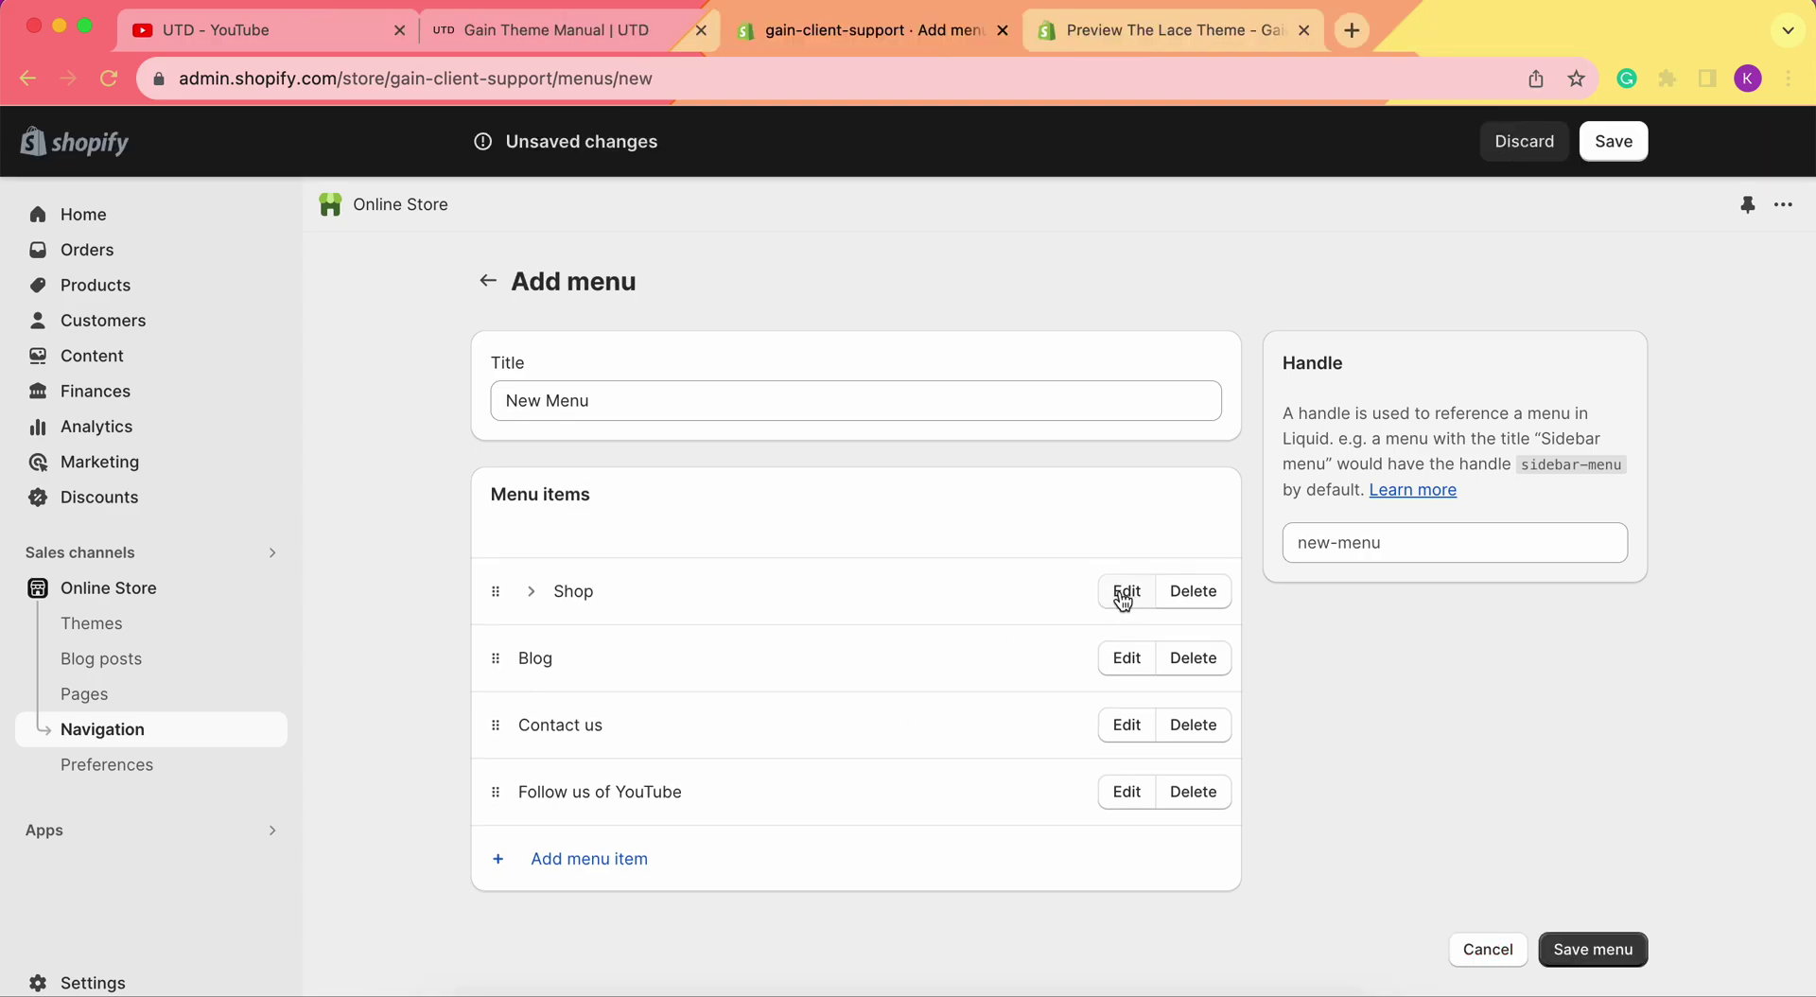
- Review the Shop item's name and link options, close it without changes, and save the menu
click(1127, 593)
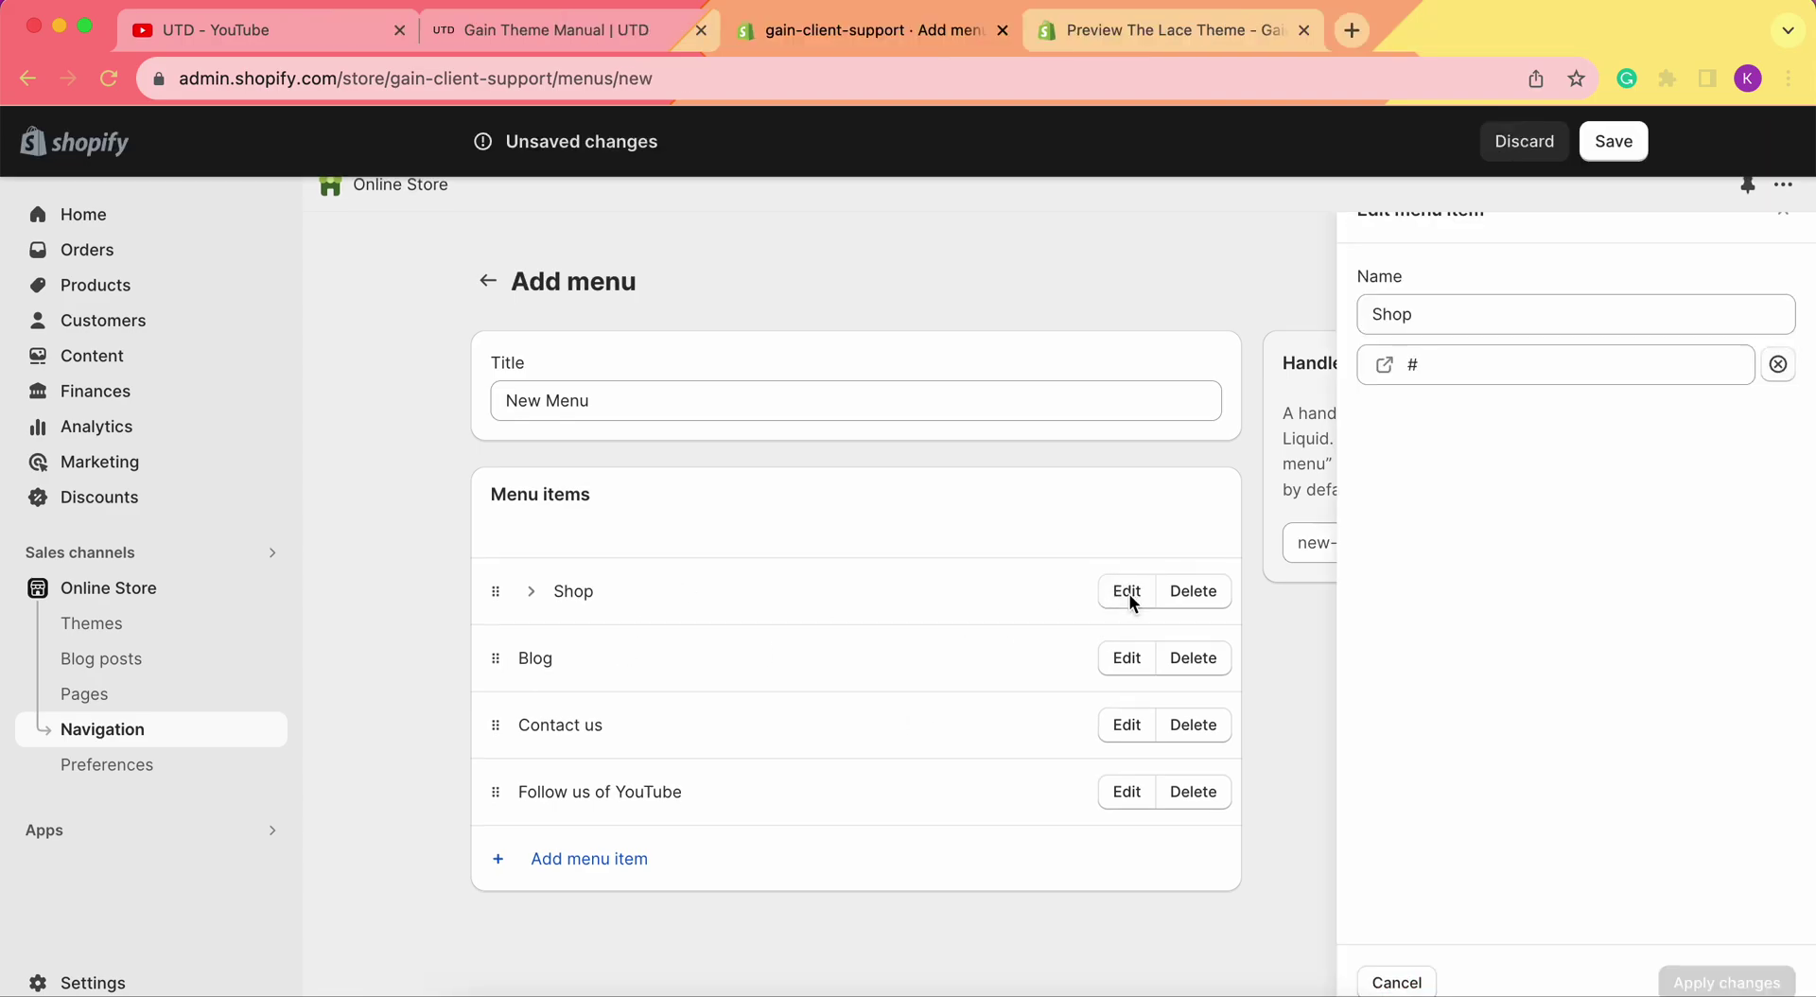
double_click(1428, 331)
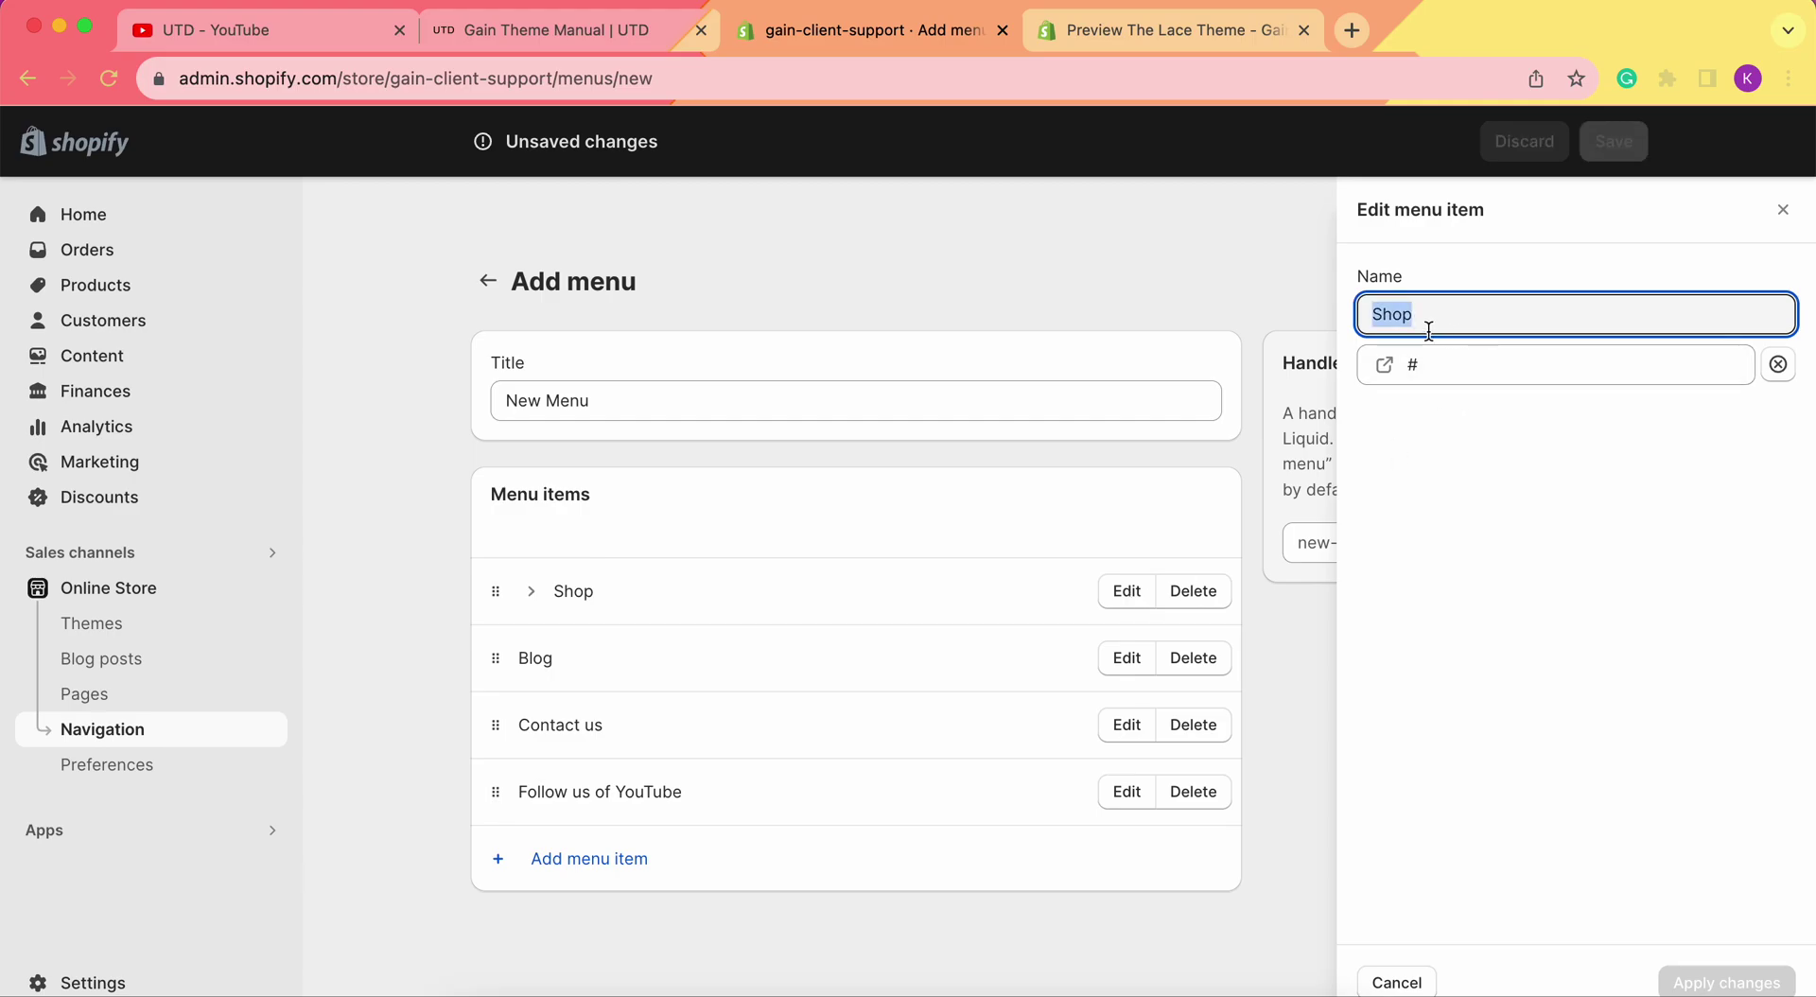
click(1468, 246)
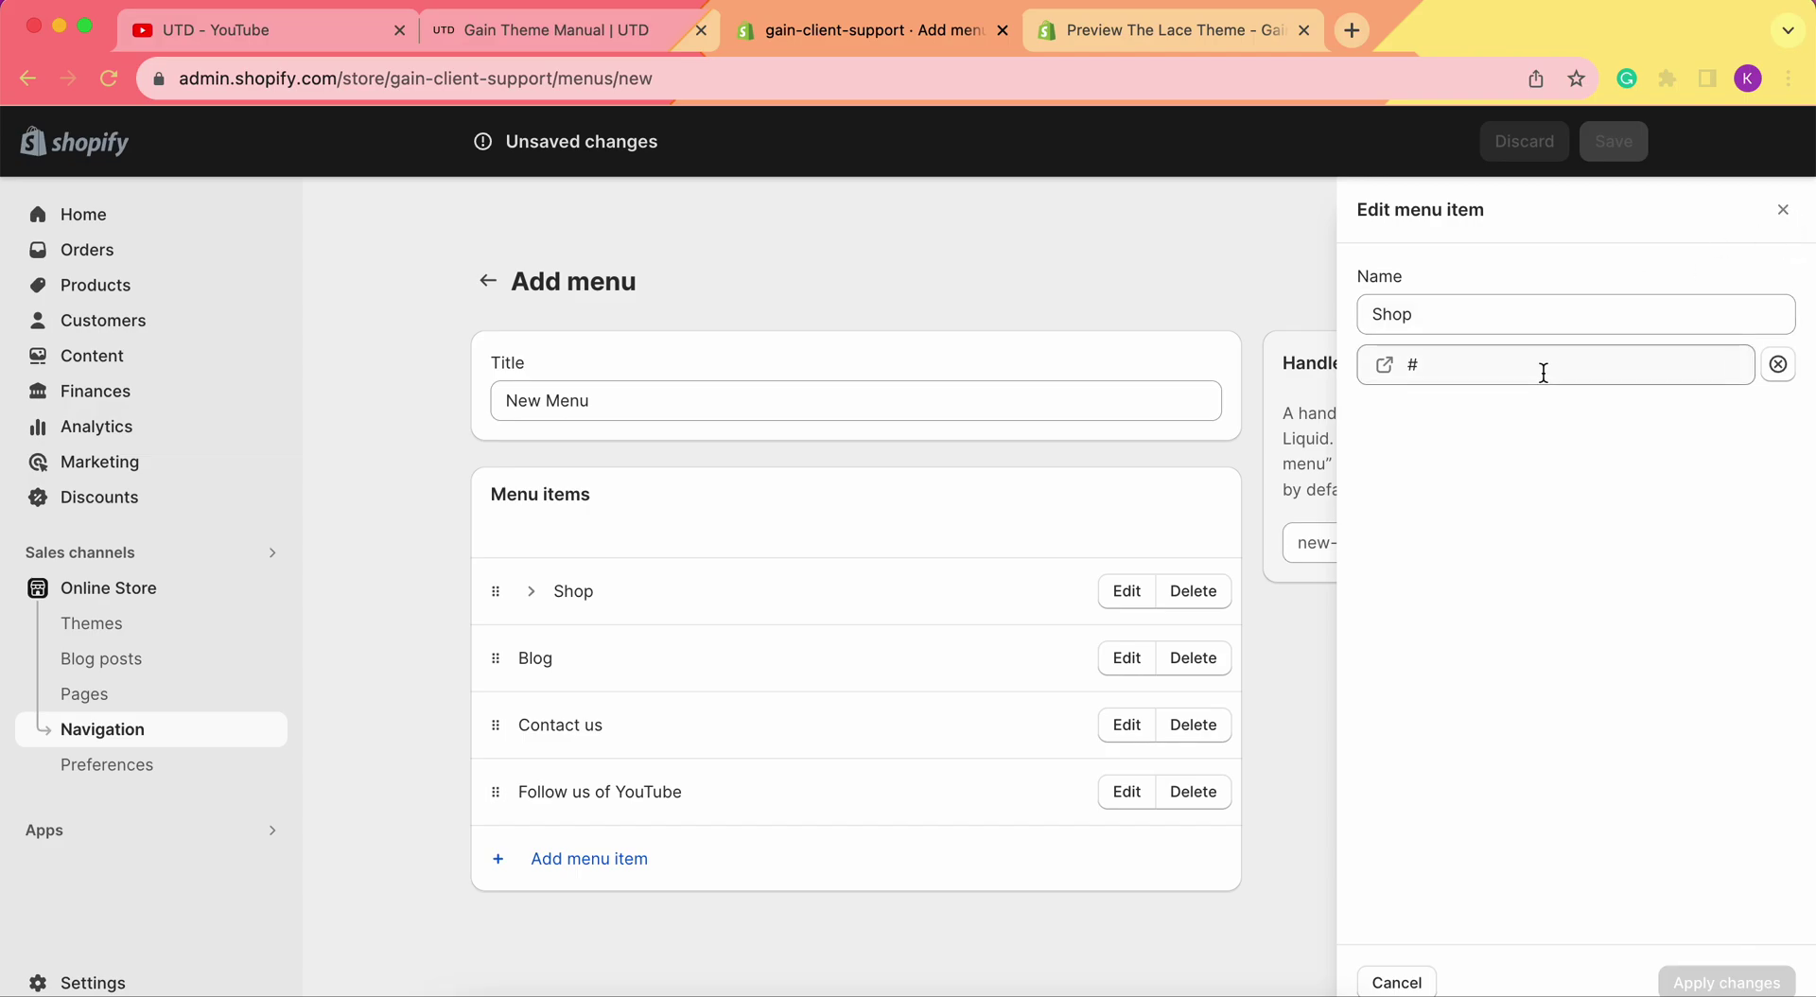
click(1428, 365)
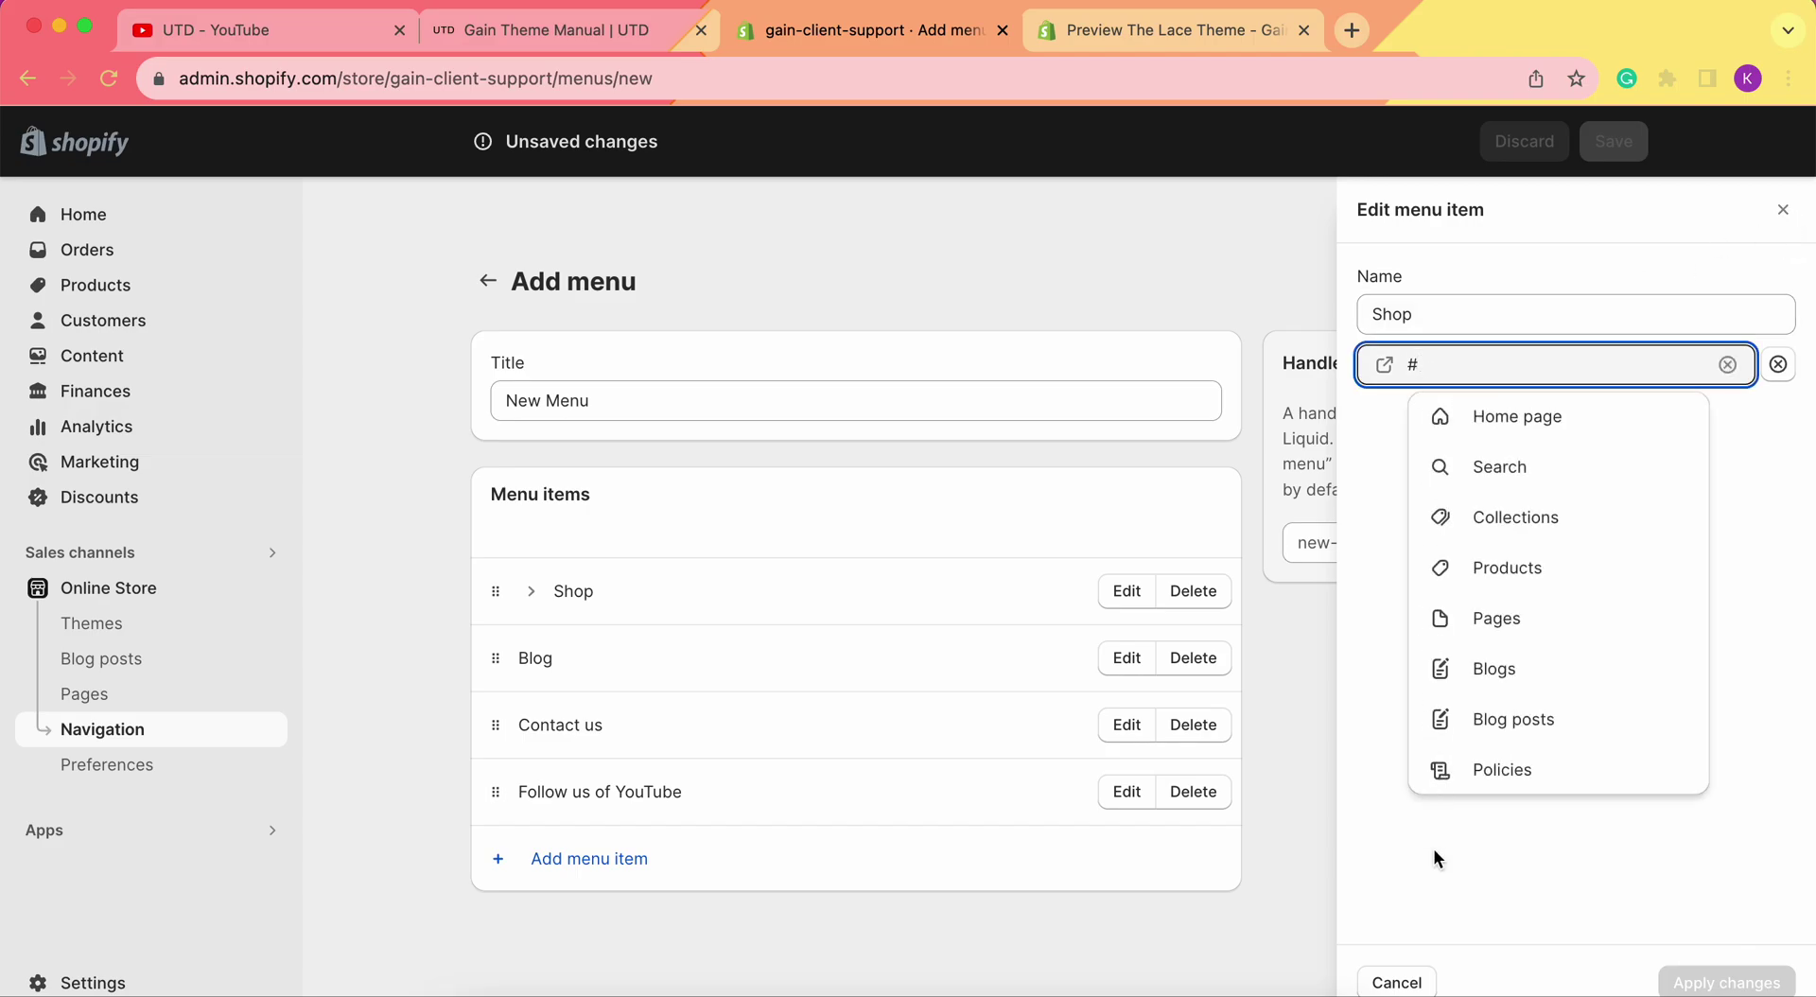
click(1735, 955)
click(1783, 209)
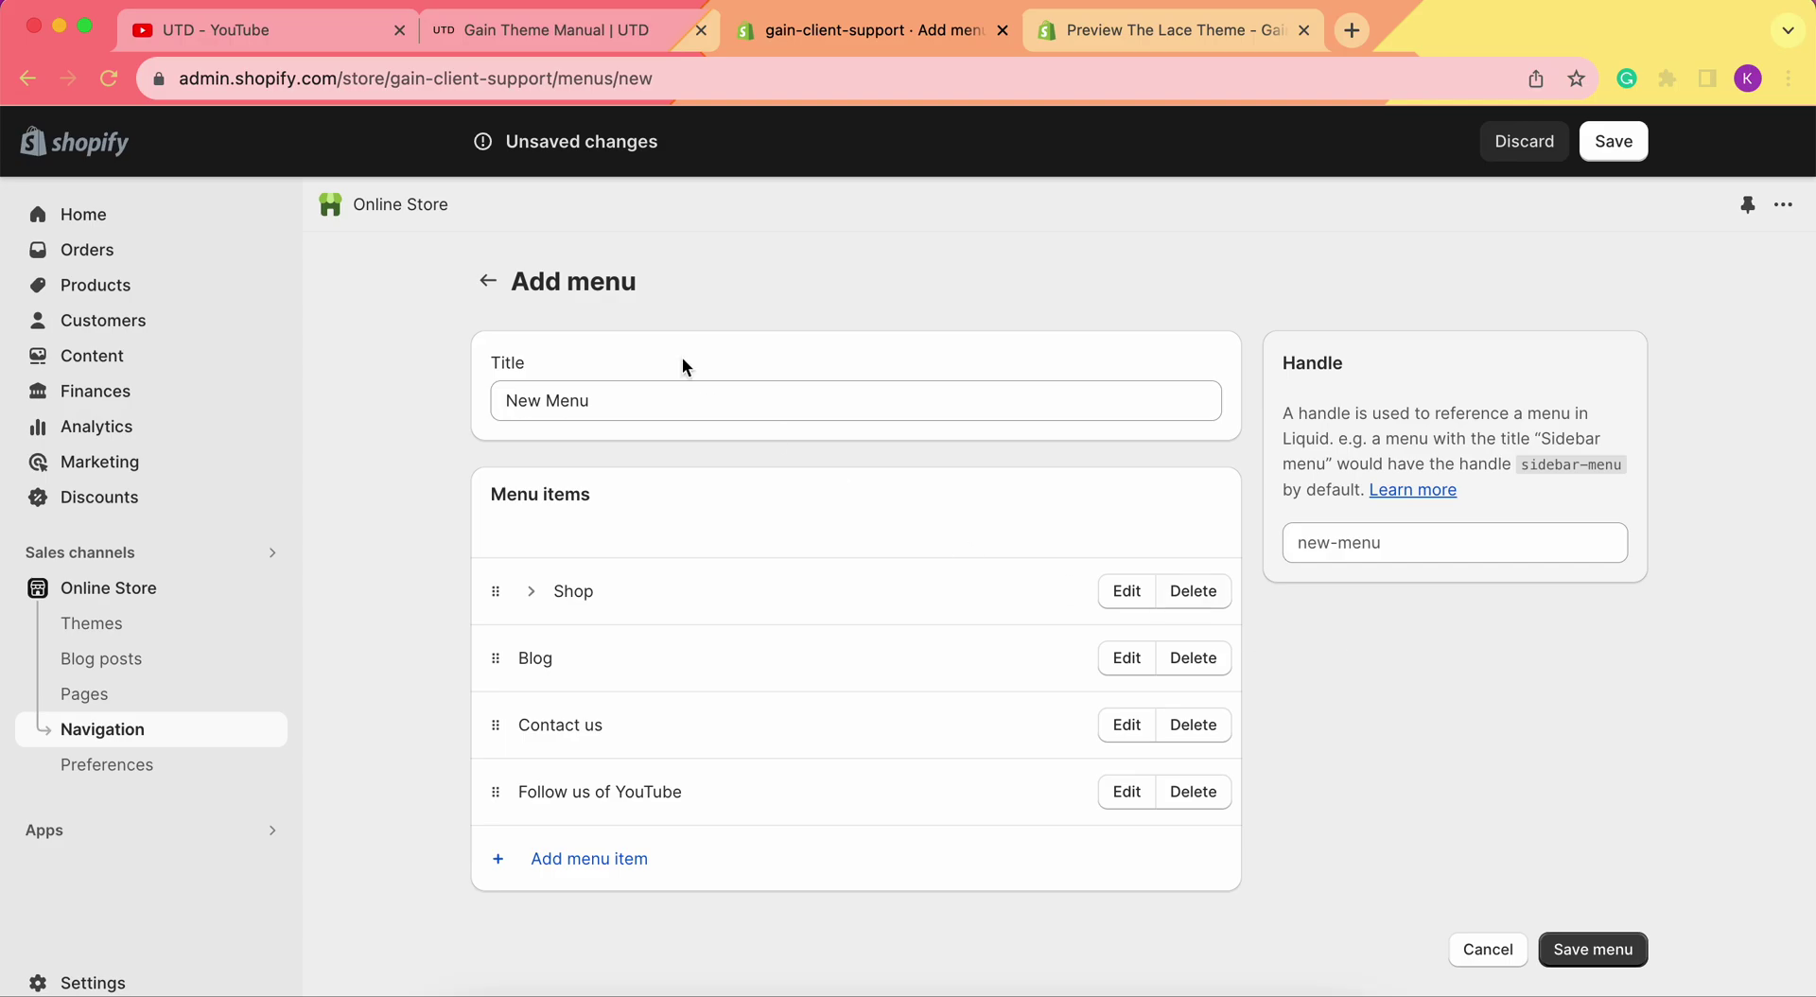
click(1611, 143)
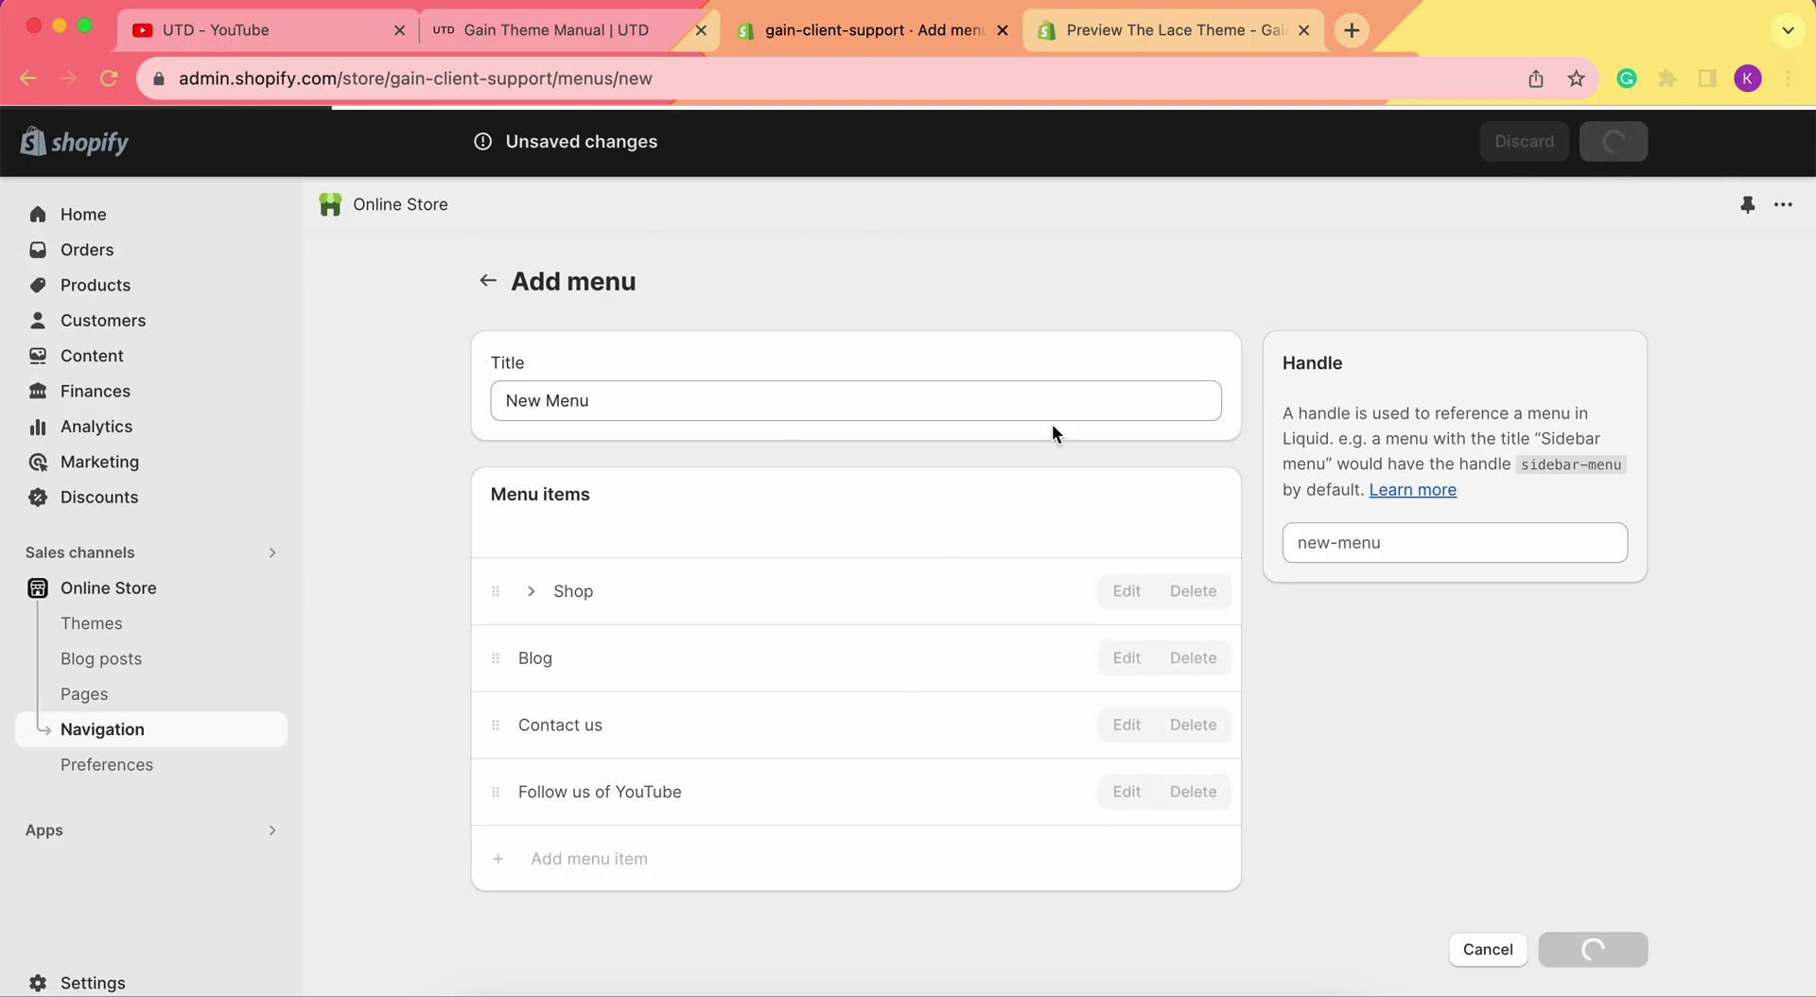